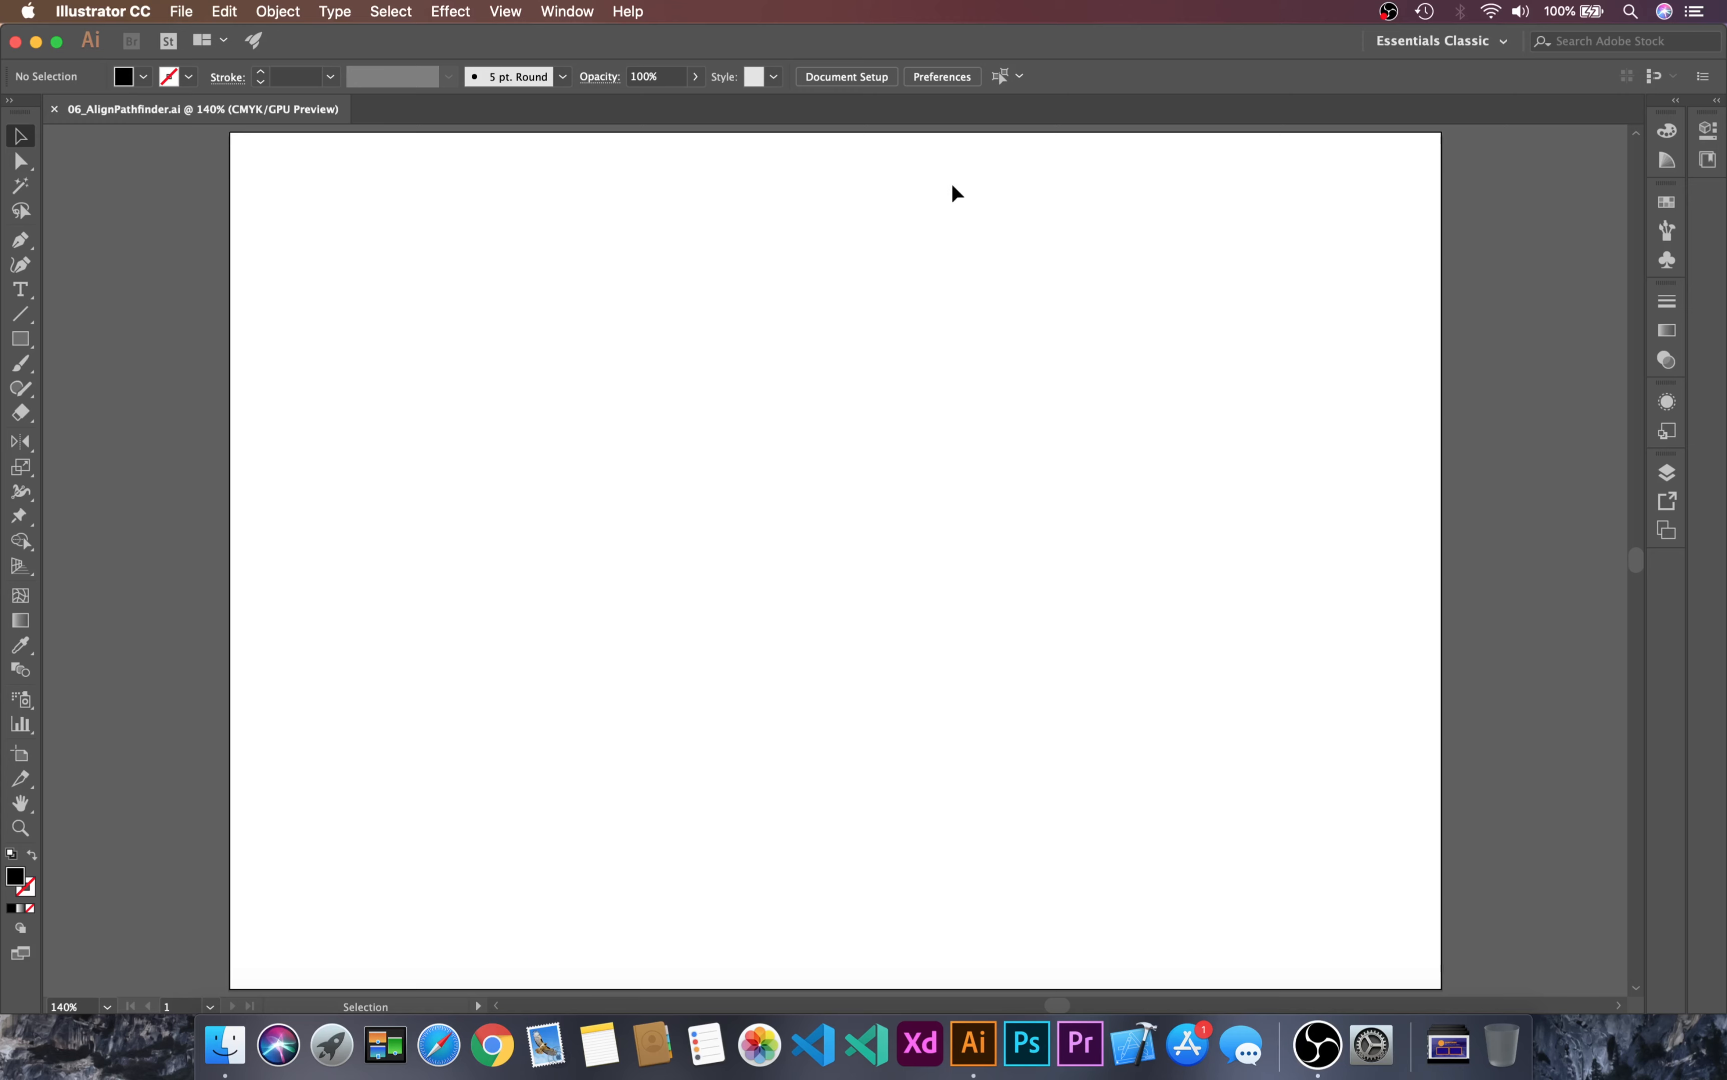
# Step: Bring up the Align panel for arranging objects
pyautogui.click(555, 10)
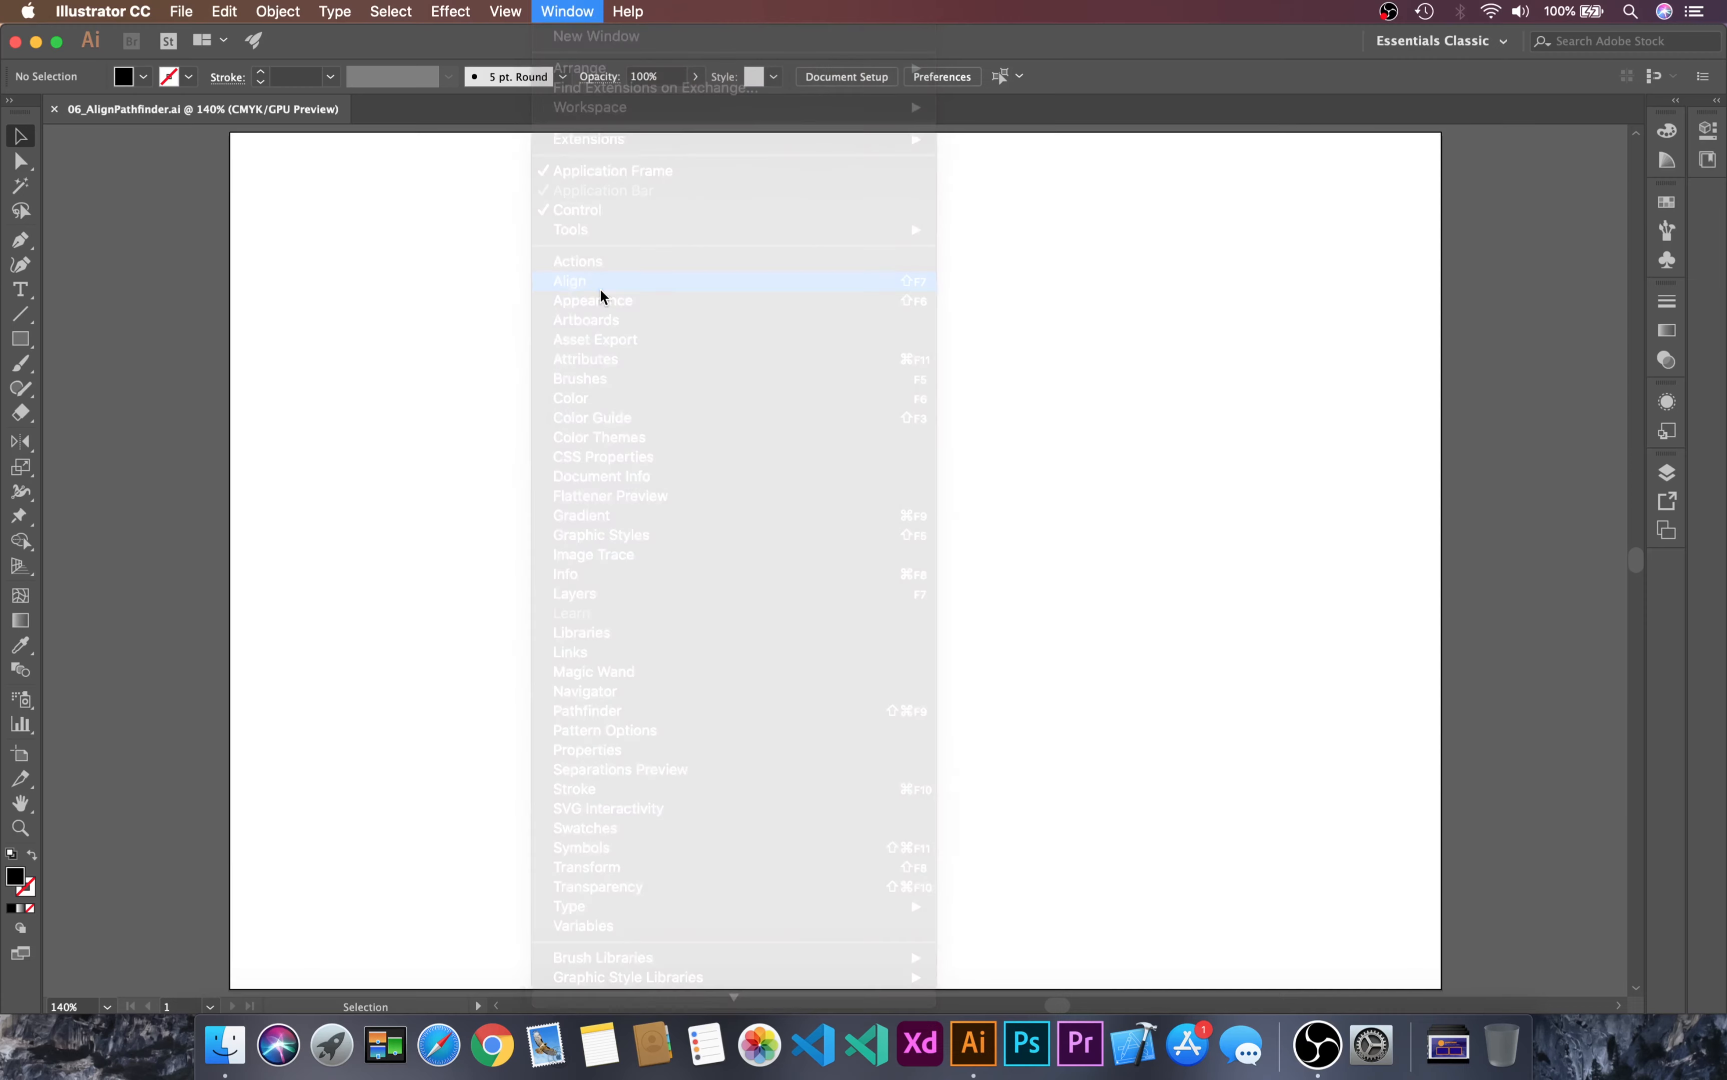
pyautogui.click(602, 293)
pyautogui.click(1172, 398)
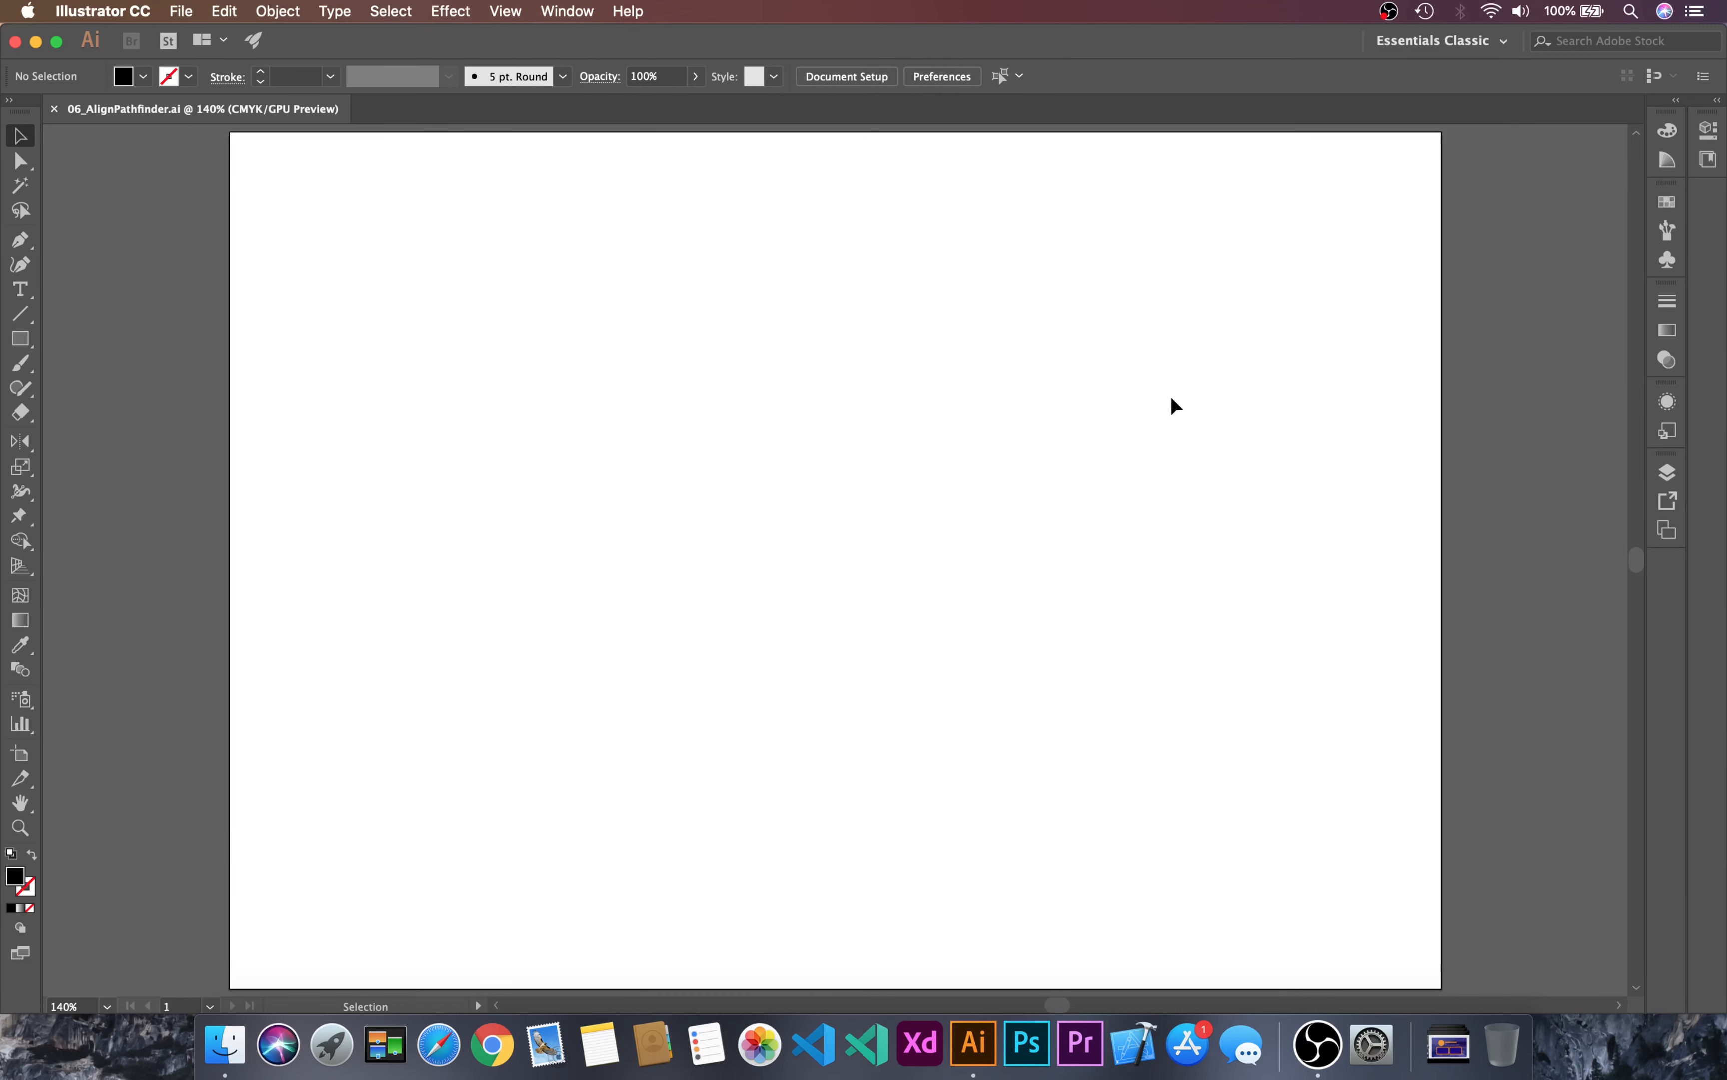
pyautogui.press('shift')
pyautogui.hotkey('shift', 'F7')
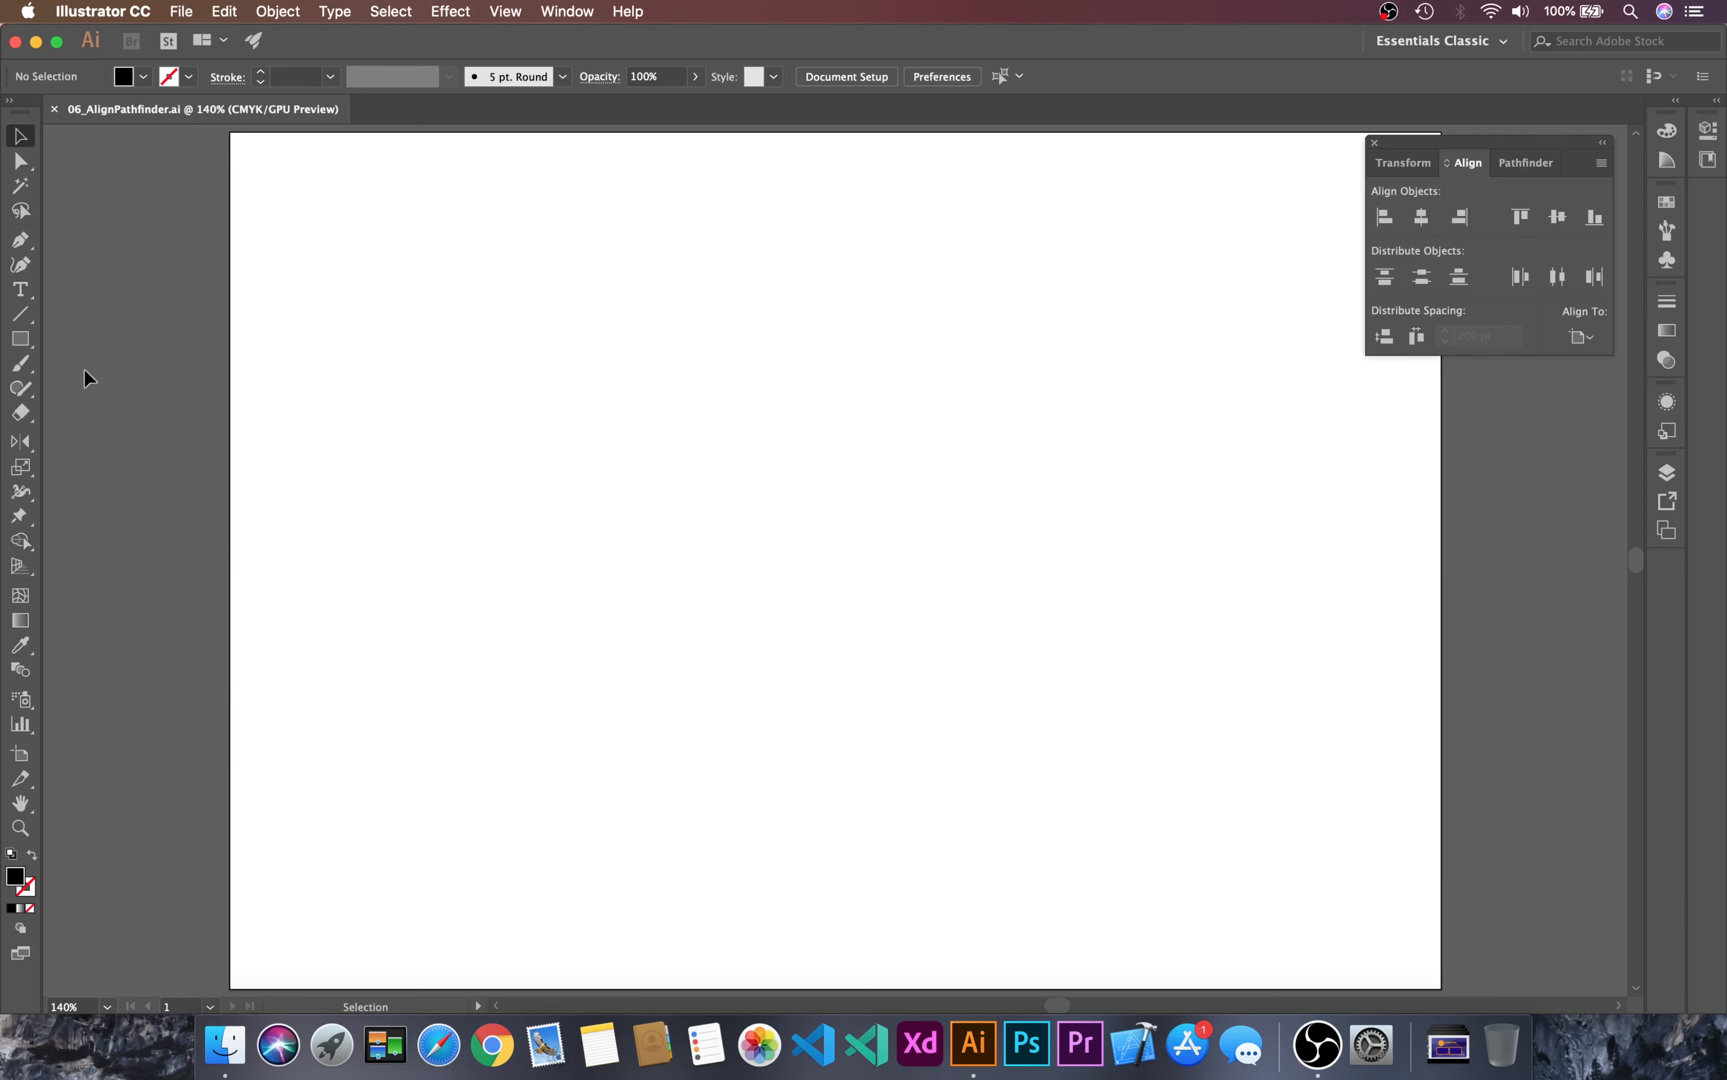
# Step: Draw a black rectangle about 57 by 77 pt near the artboard's top-left corner and copy it three times in a horizontal row
pyautogui.press('m')
pyautogui.moveTo(281, 204)
pyautogui.mouseDown()
pyautogui.moveTo(364, 314)
pyautogui.moveTo(497, 255)
pyautogui.moveTo(790, 253)
pyautogui.moveTo(724, 253)
pyautogui.mouseUp()
pyautogui.press('v')
pyautogui.click(422, 241)
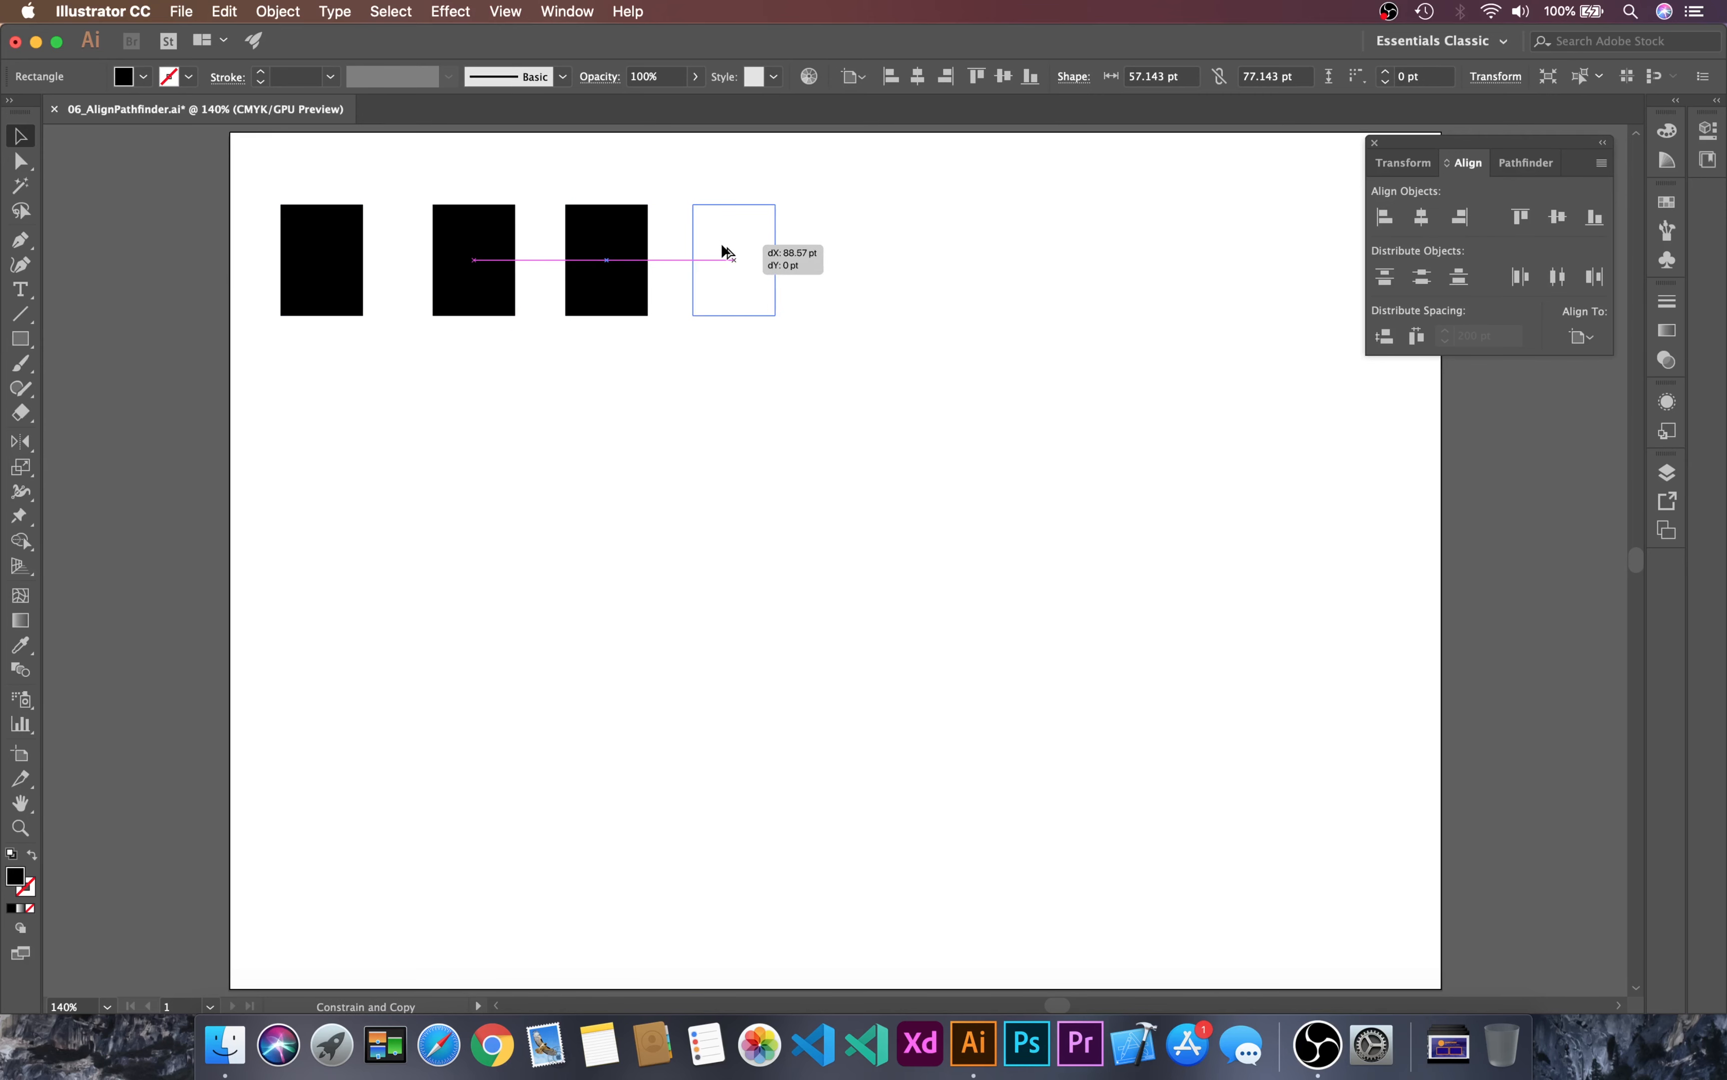
pyautogui.moveTo(722, 246); pyautogui.dragTo(722, 247)
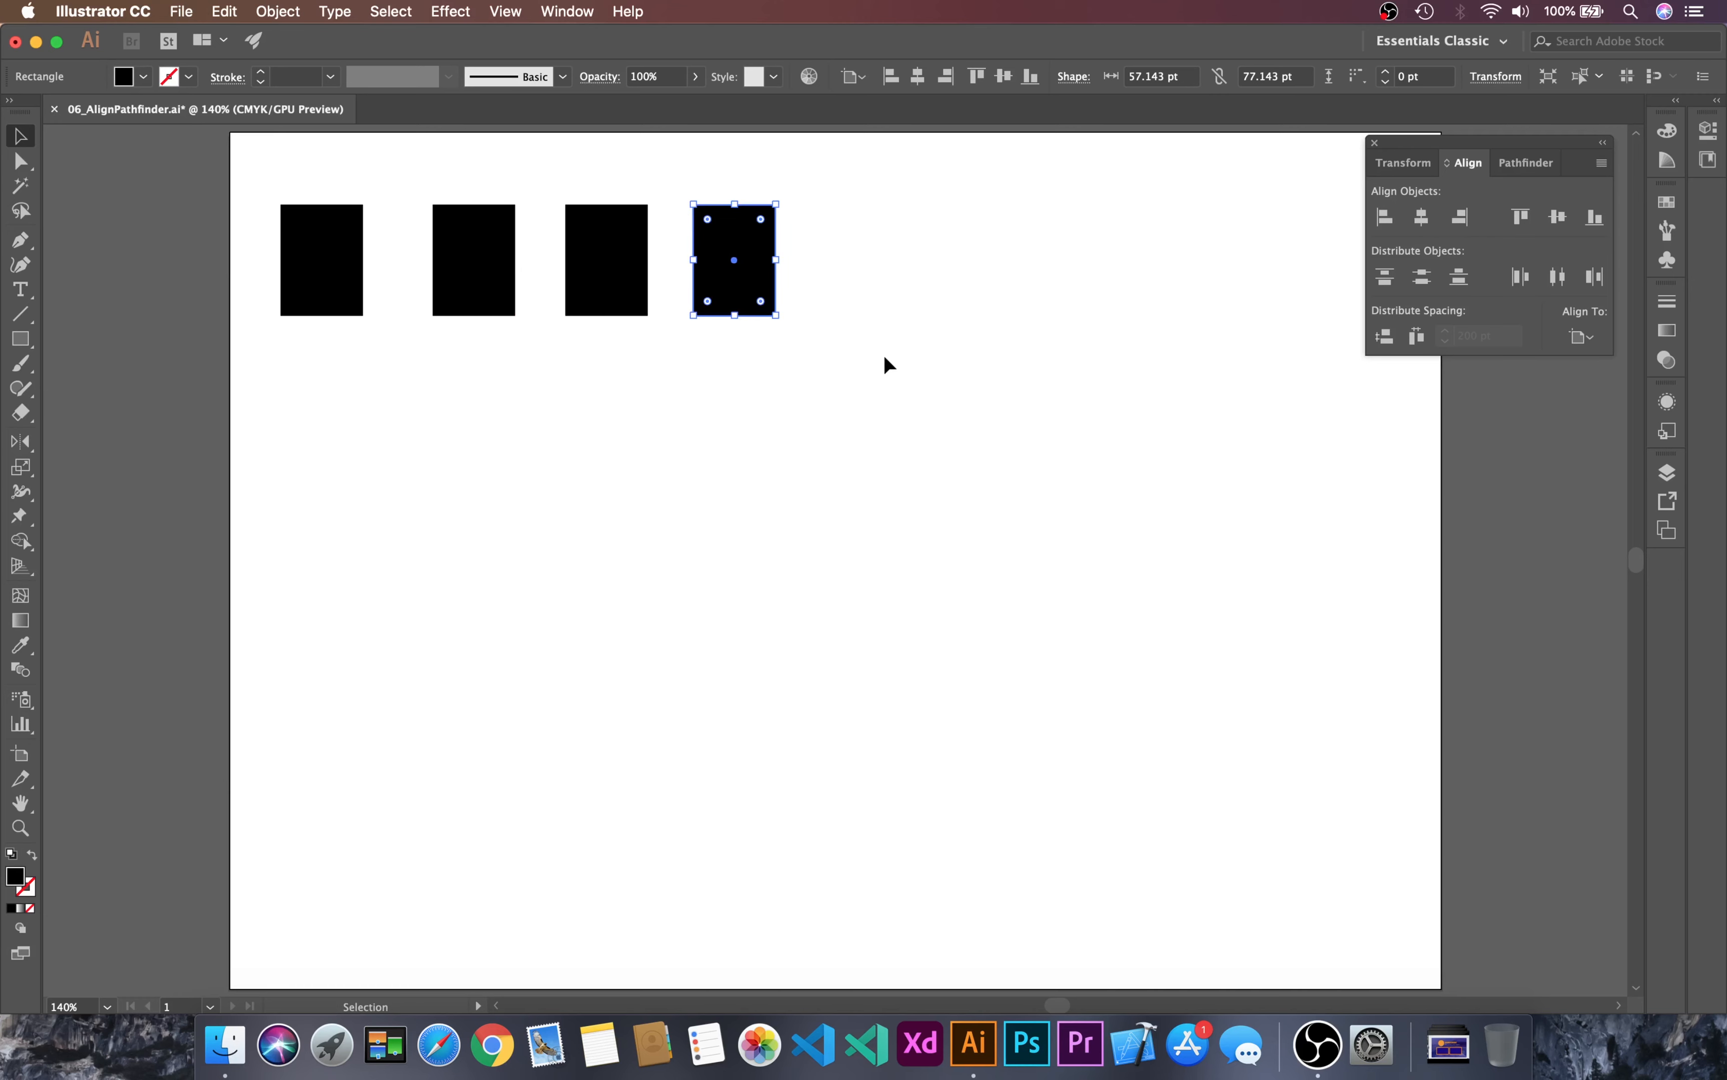
pyautogui.click(889, 368)
pyautogui.click(321, 260)
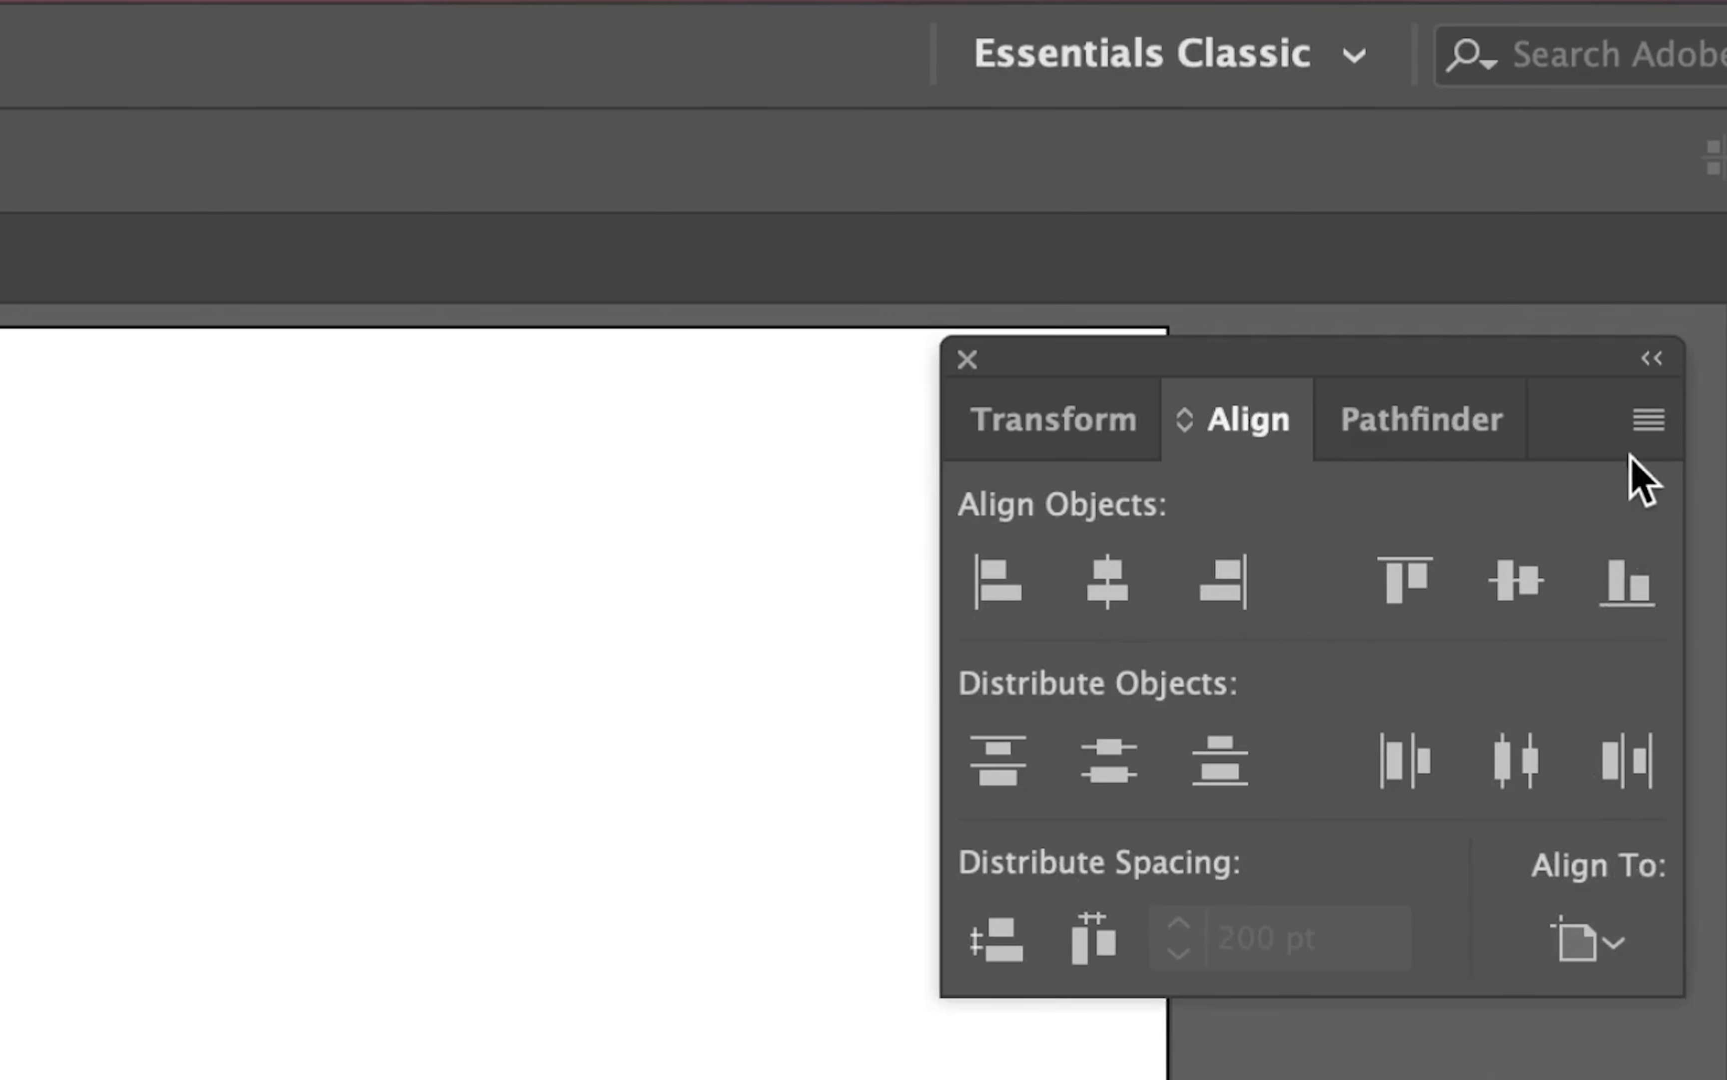
# Step: Hide the additional Align options, including Distribute Spacing, and show them again
pyautogui.click(1642, 427)
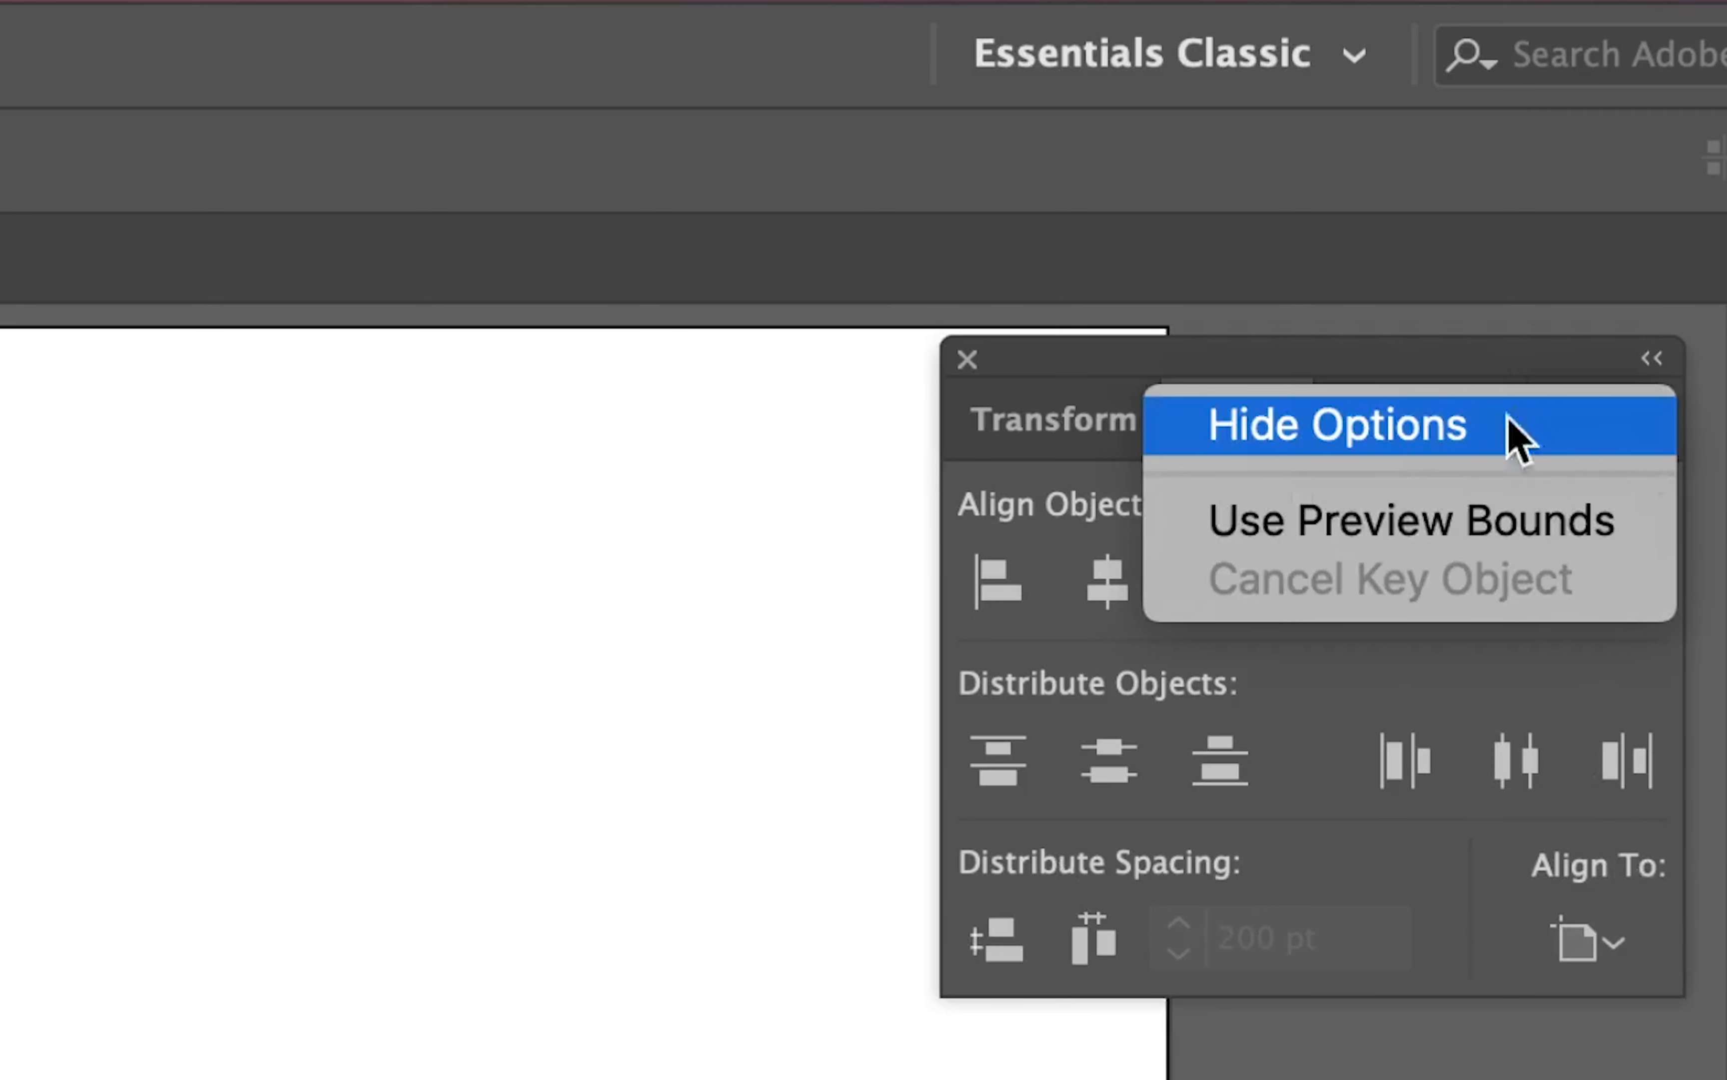
pyautogui.click(1384, 435)
pyautogui.click(1650, 419)
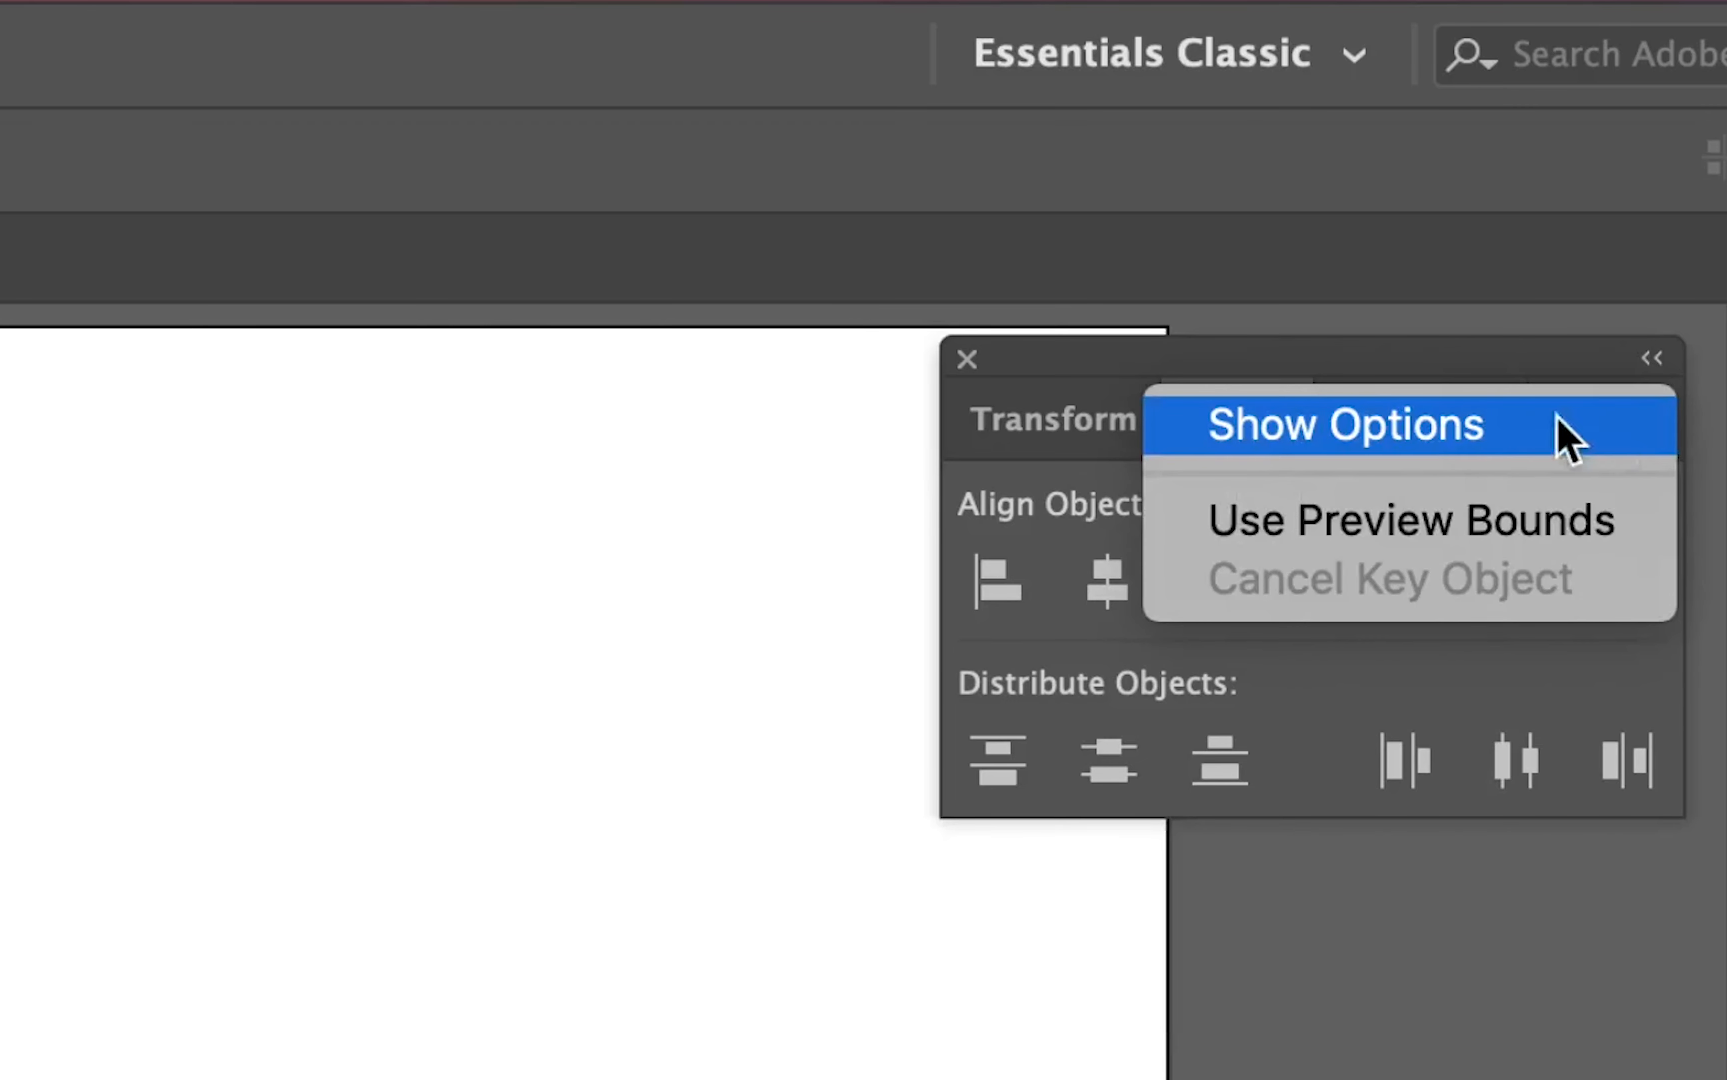
pyautogui.click(1331, 432)
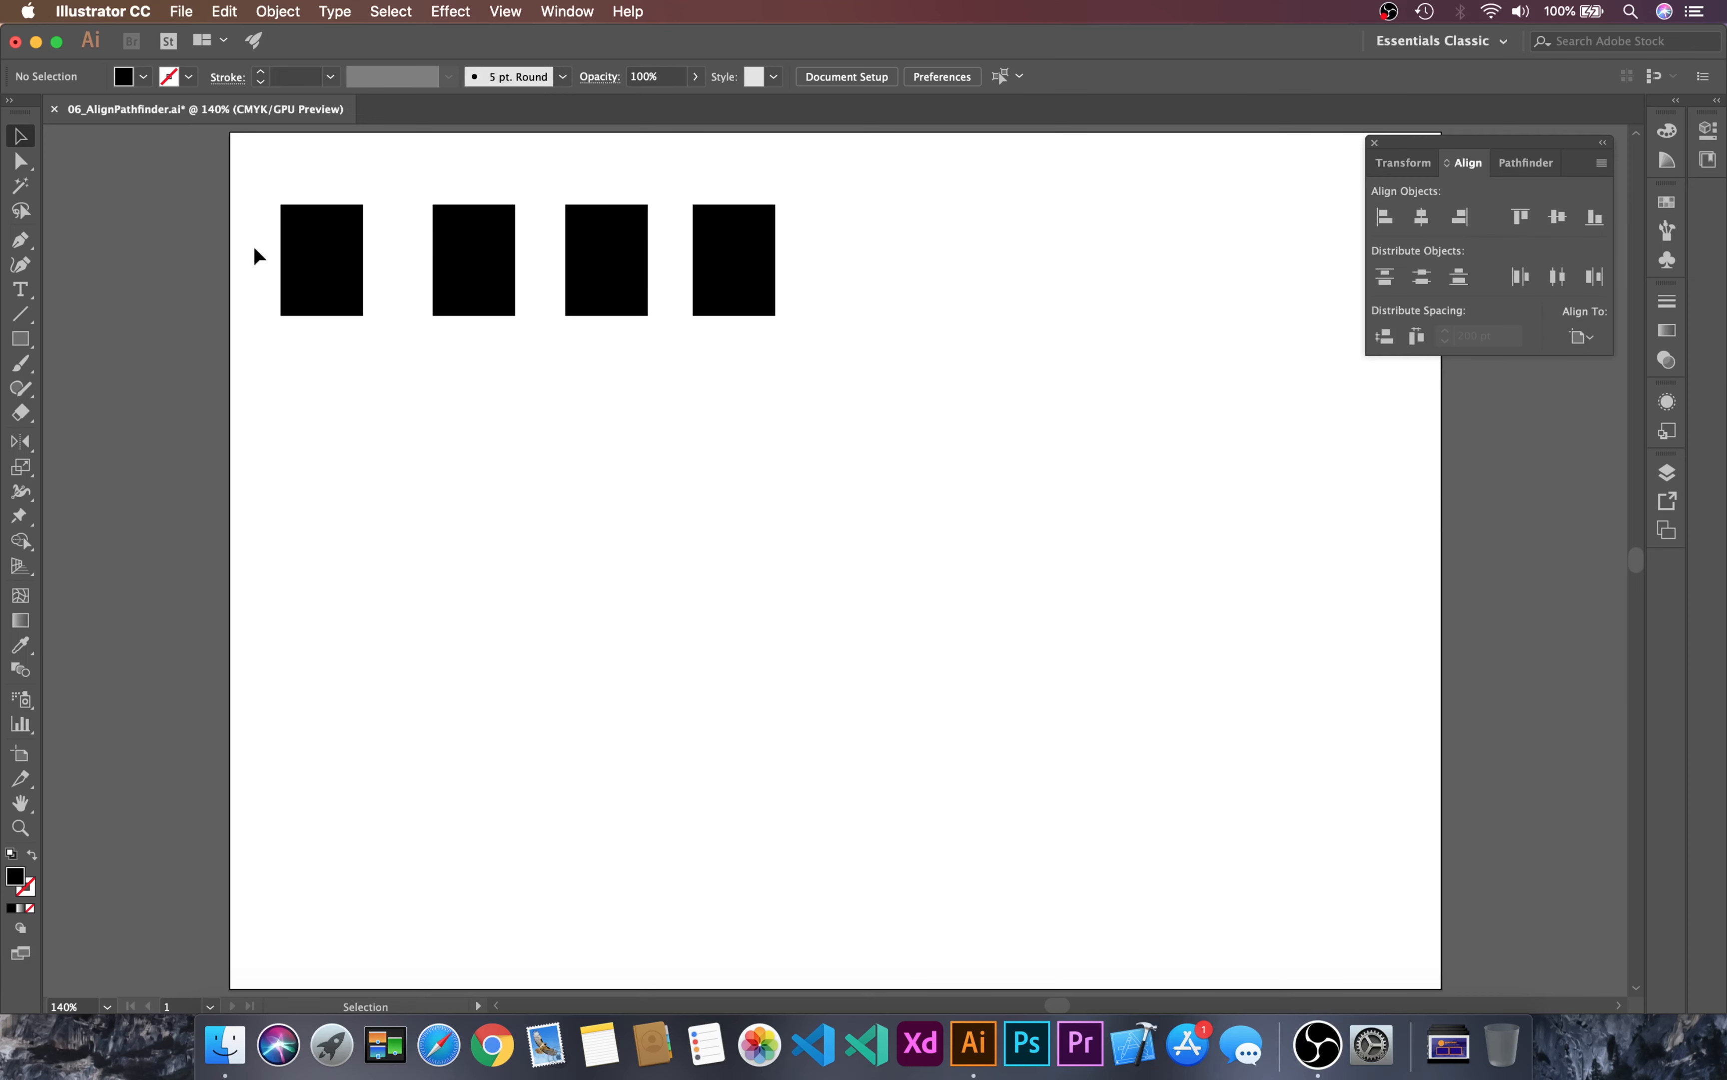
# Step: Examine the Align To choices for the leftmost rectangle without changing the reference
pyautogui.moveTo(245, 180); pyautogui.dragTo(380, 447)
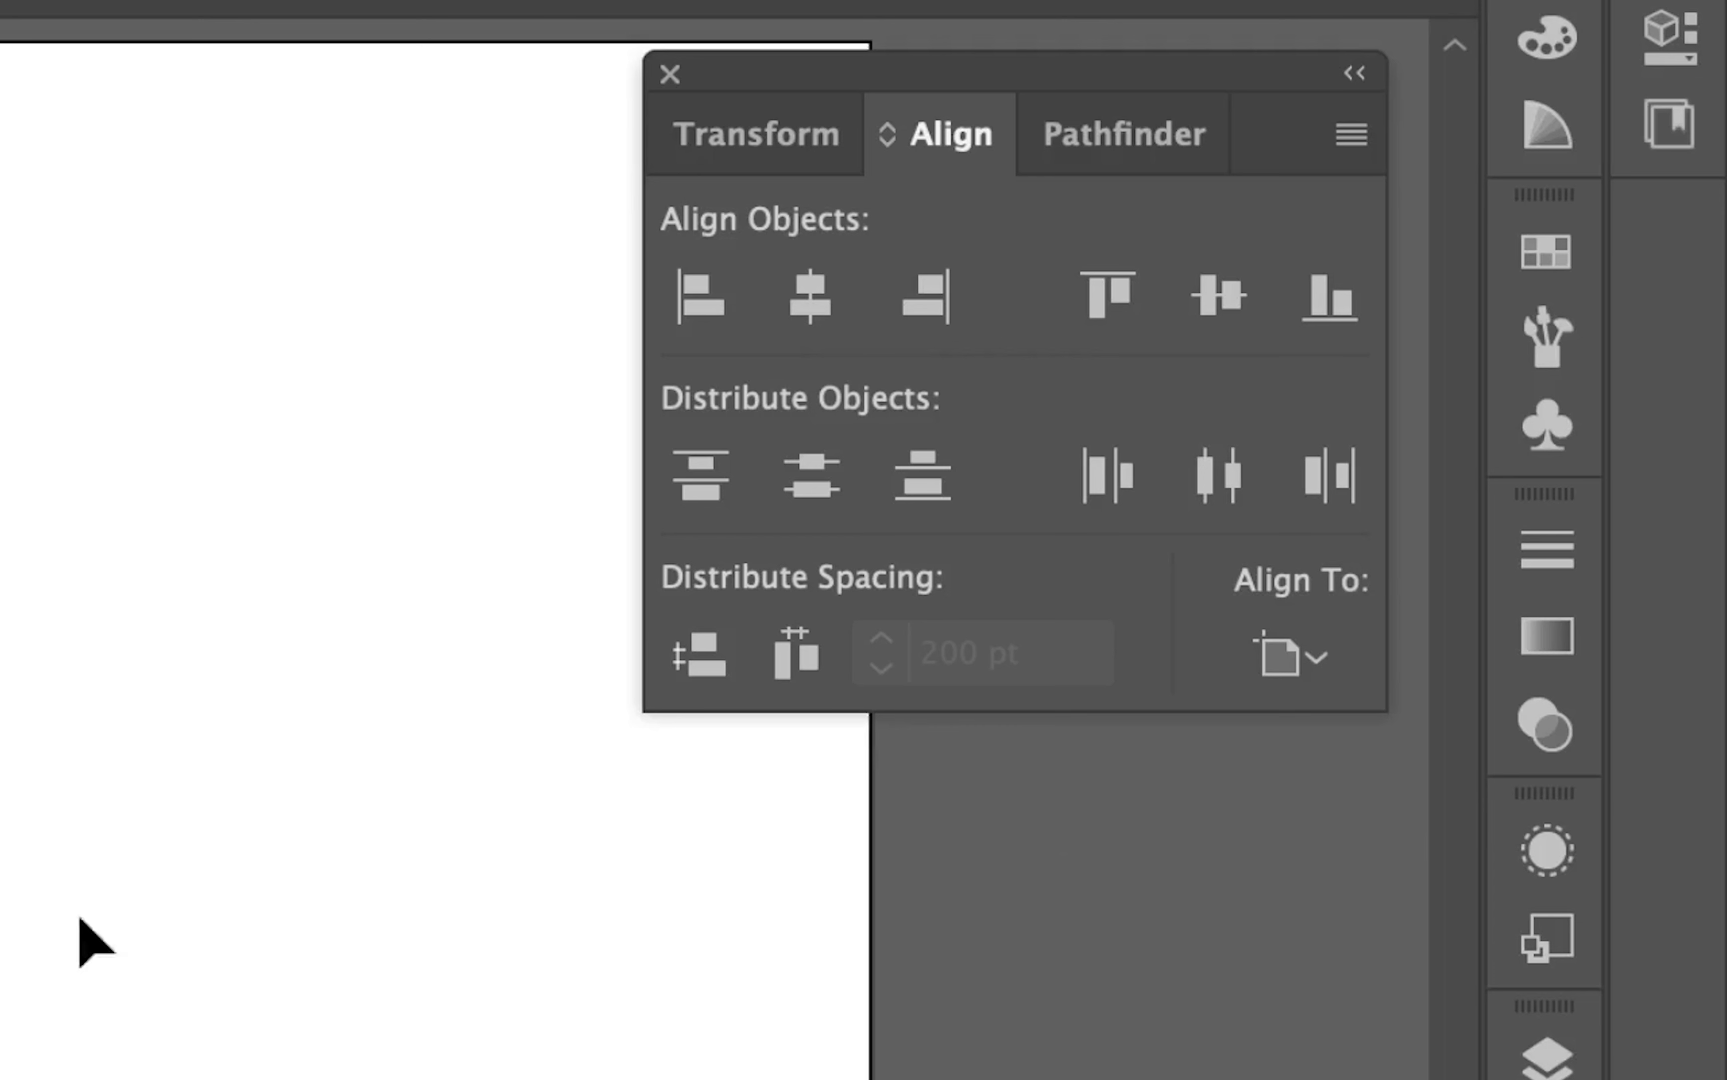
pyautogui.click(1314, 682)
pyautogui.click(1392, 867)
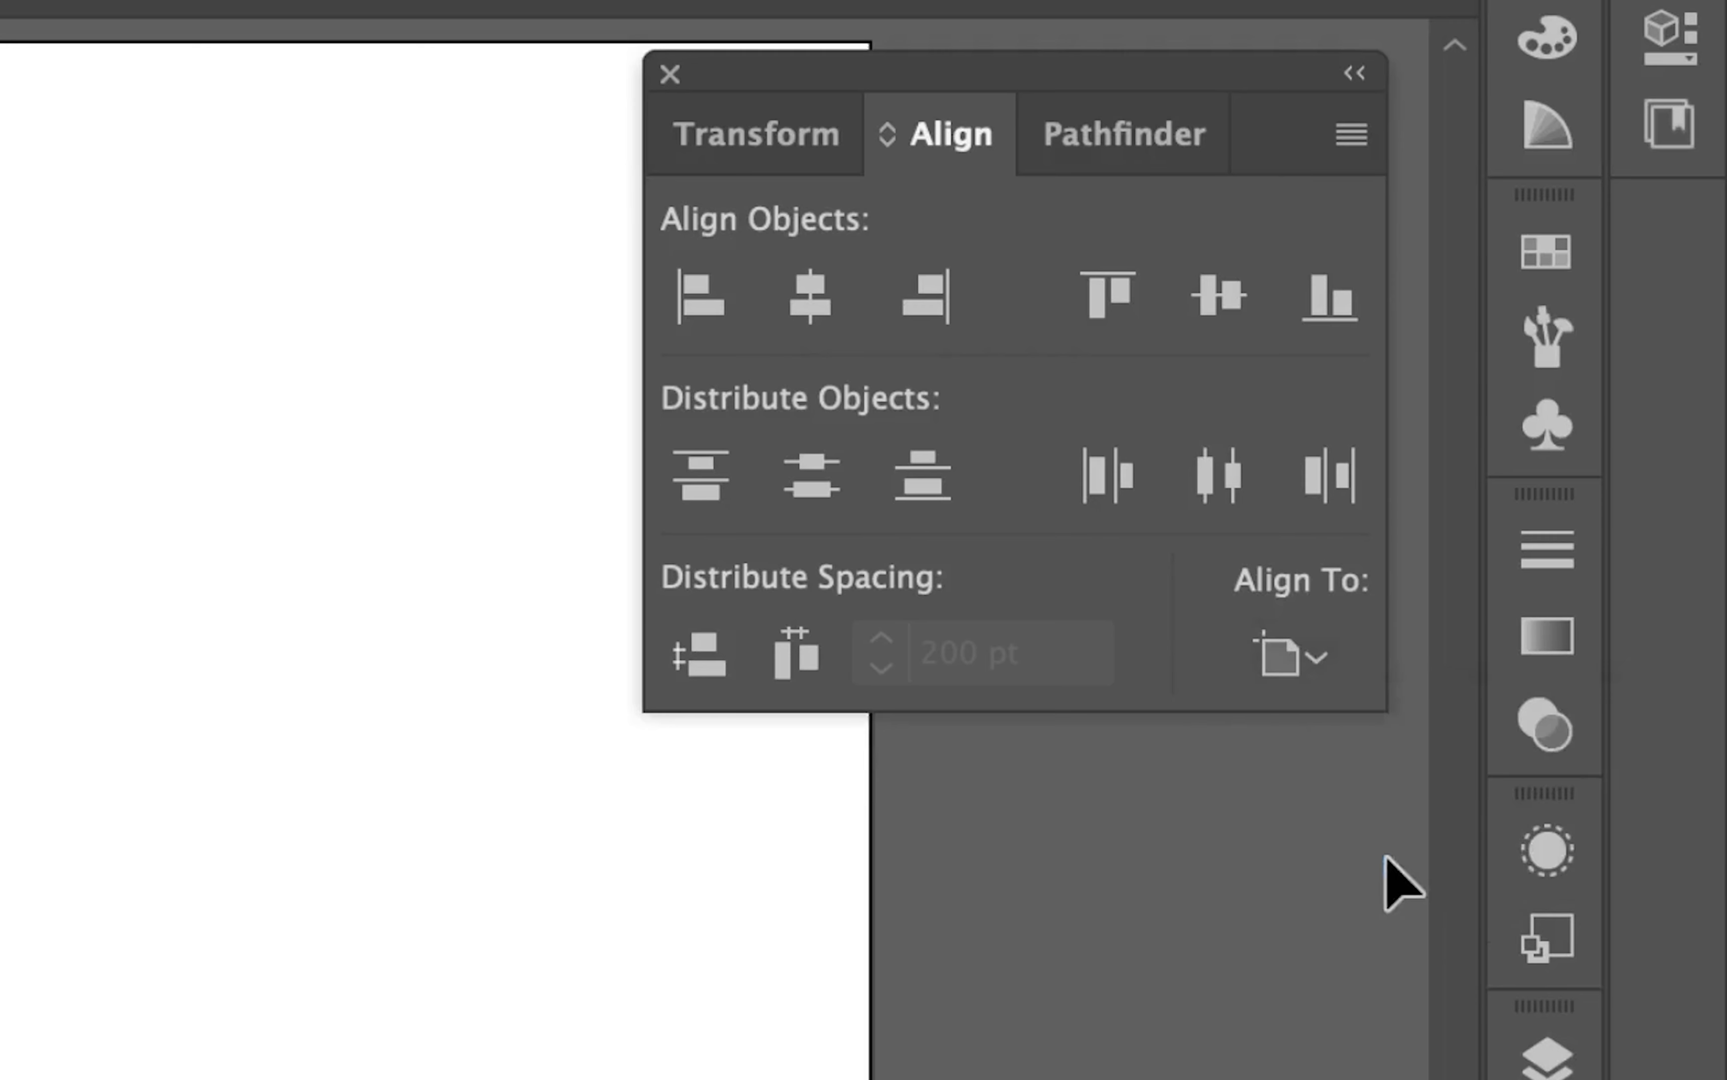
pyautogui.click(1155, 492)
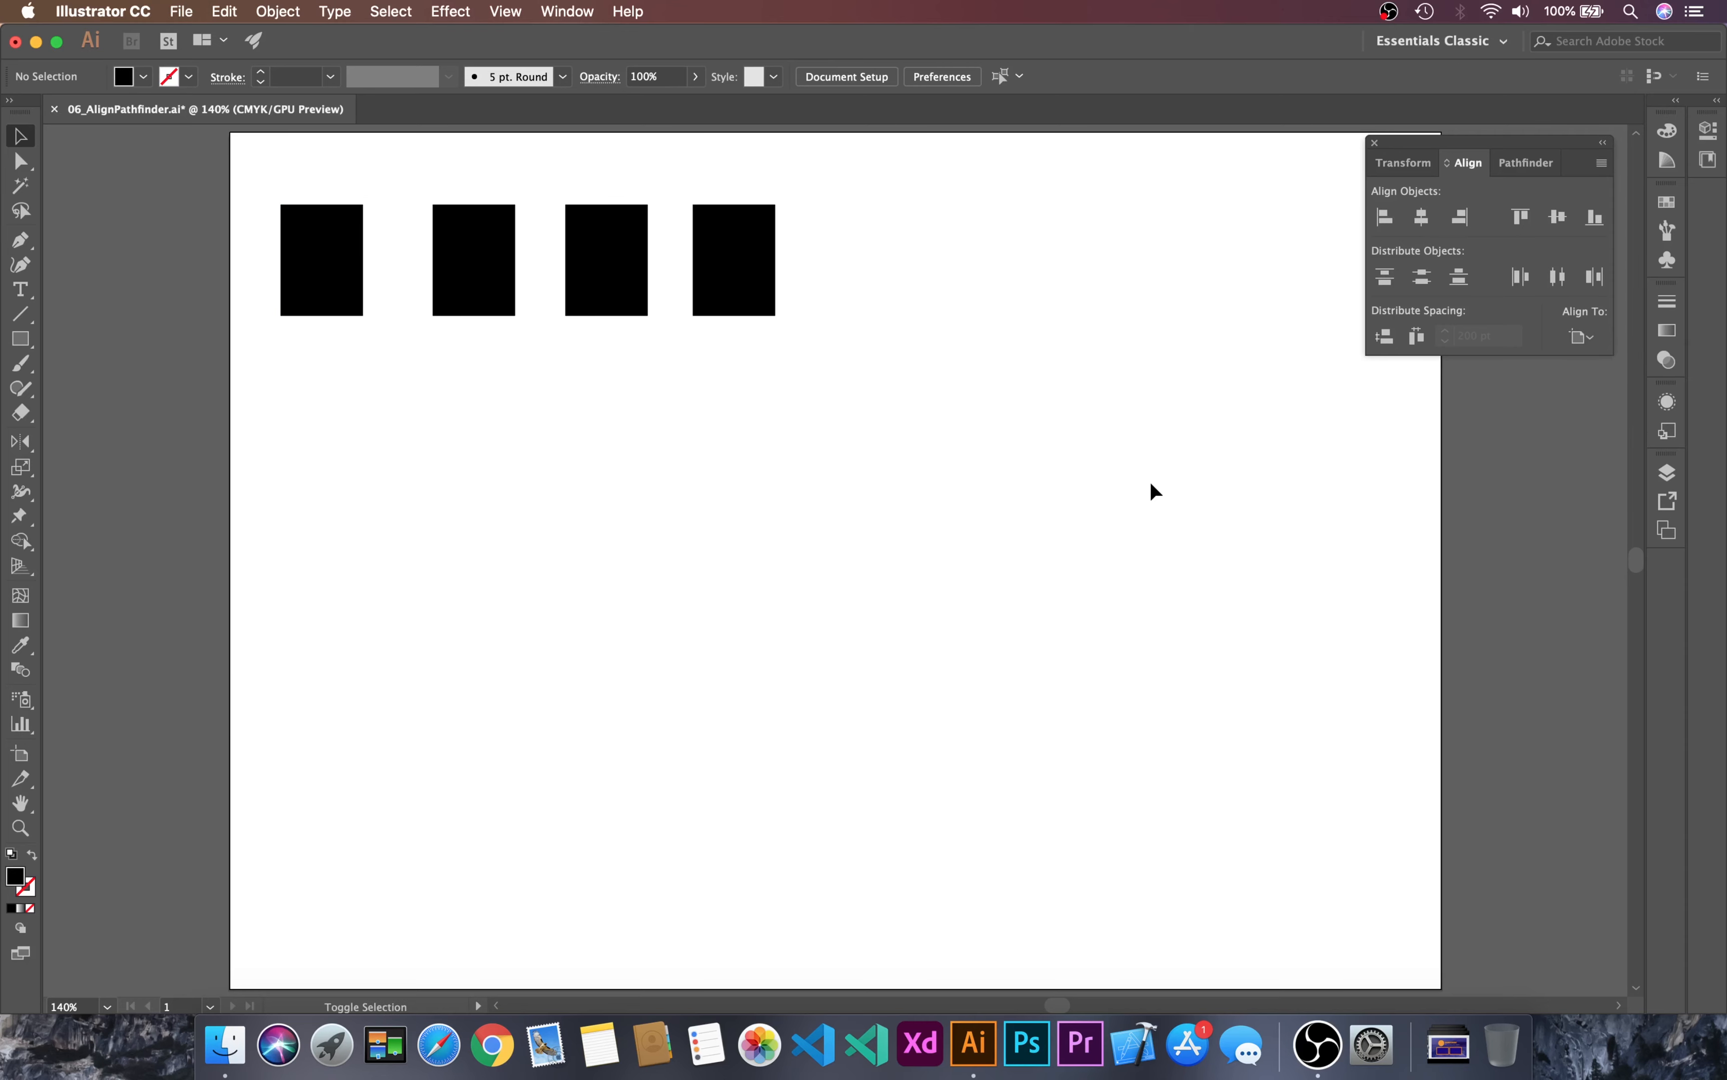
# Step: Duplicate the artboard with its four rectangles beside the original, undo the copy and leave artboard editing
pyautogui.hotkey('shift', 'o')
pyautogui.press('super+minus')
pyautogui.press('super+minus')
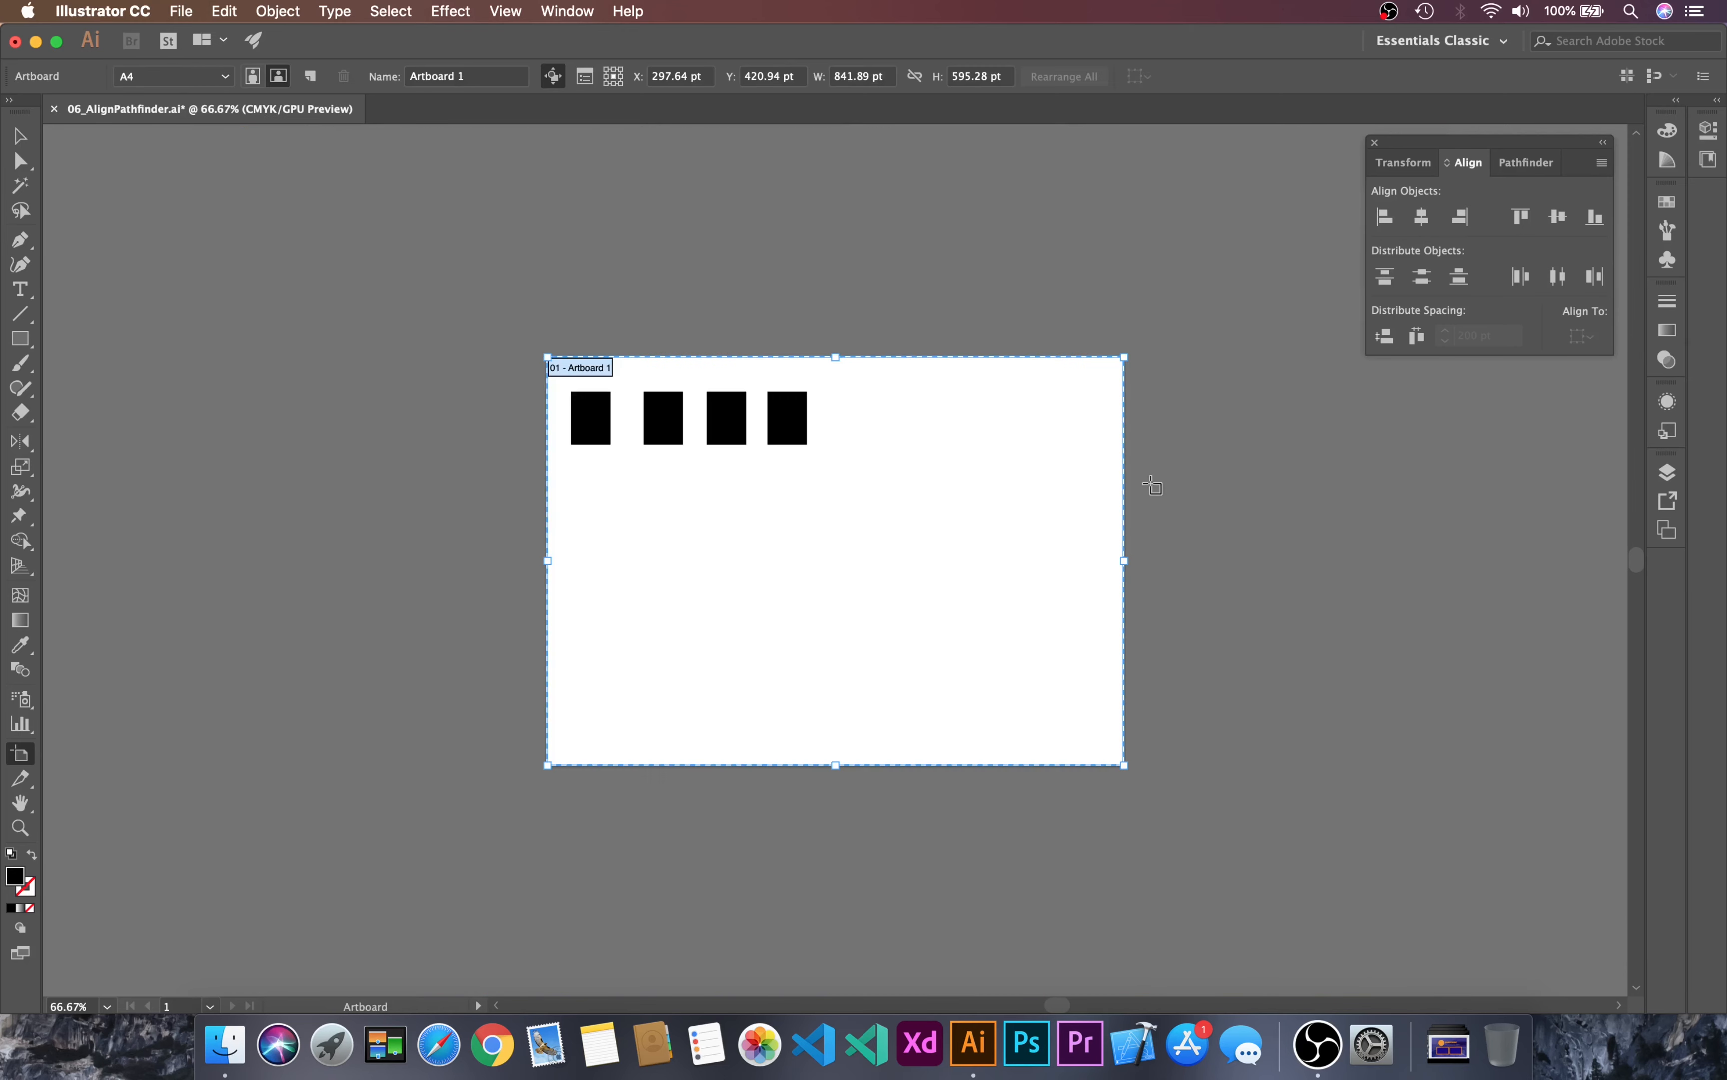
pyautogui.press('v')
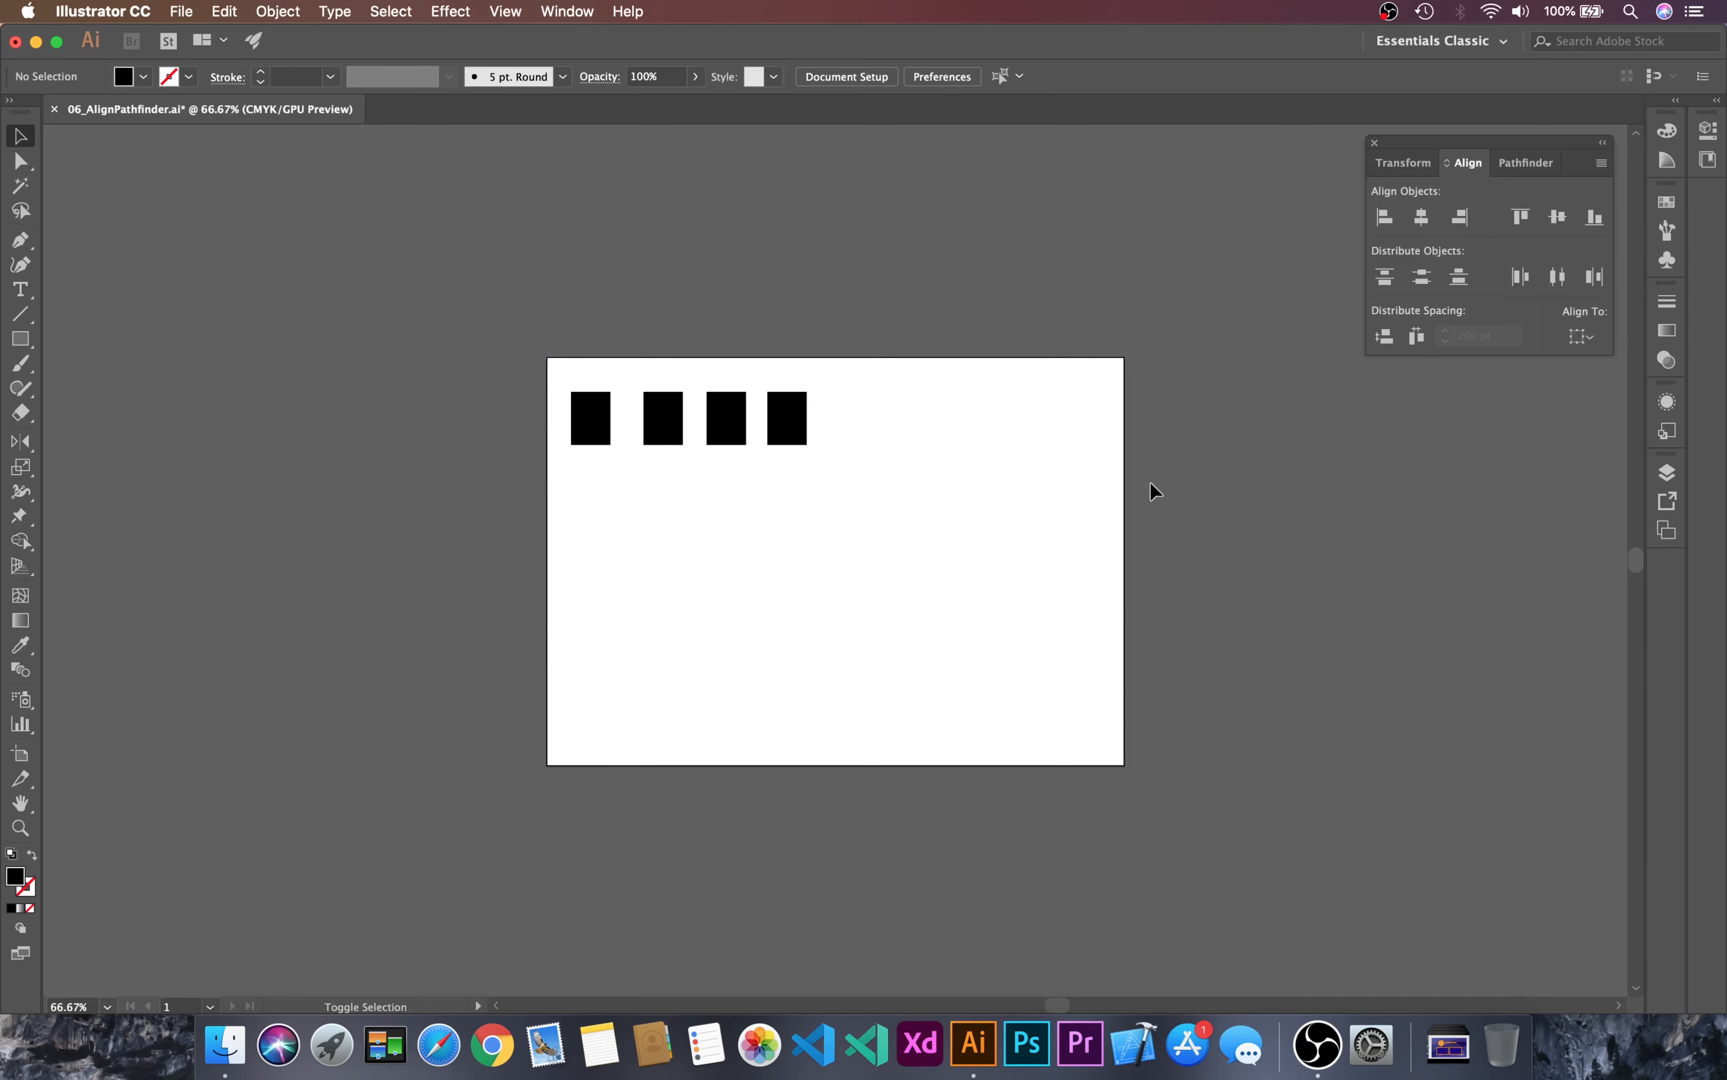
pyautogui.hotkey('shift', 'o')
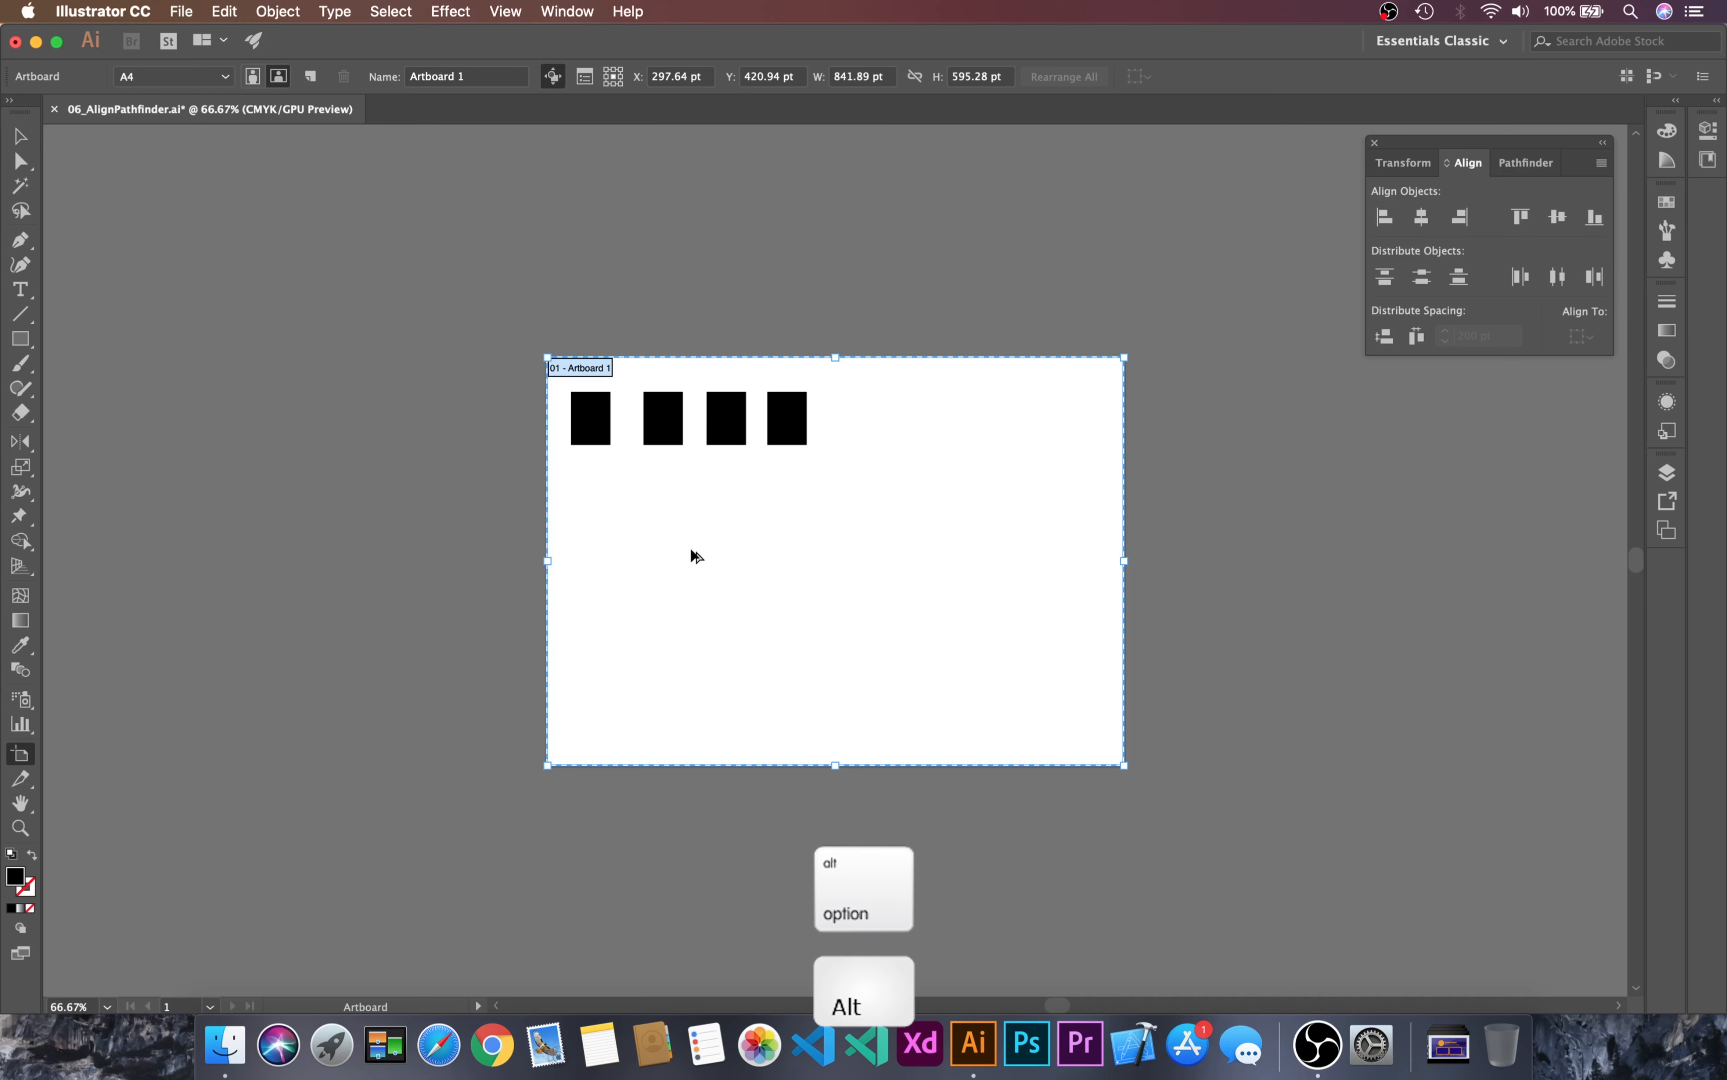
pyautogui.keyDown('alt'); pyautogui.moveTo(680, 553); pyautogui.dragTo(1294, 563); pyautogui.keyUp('alt')
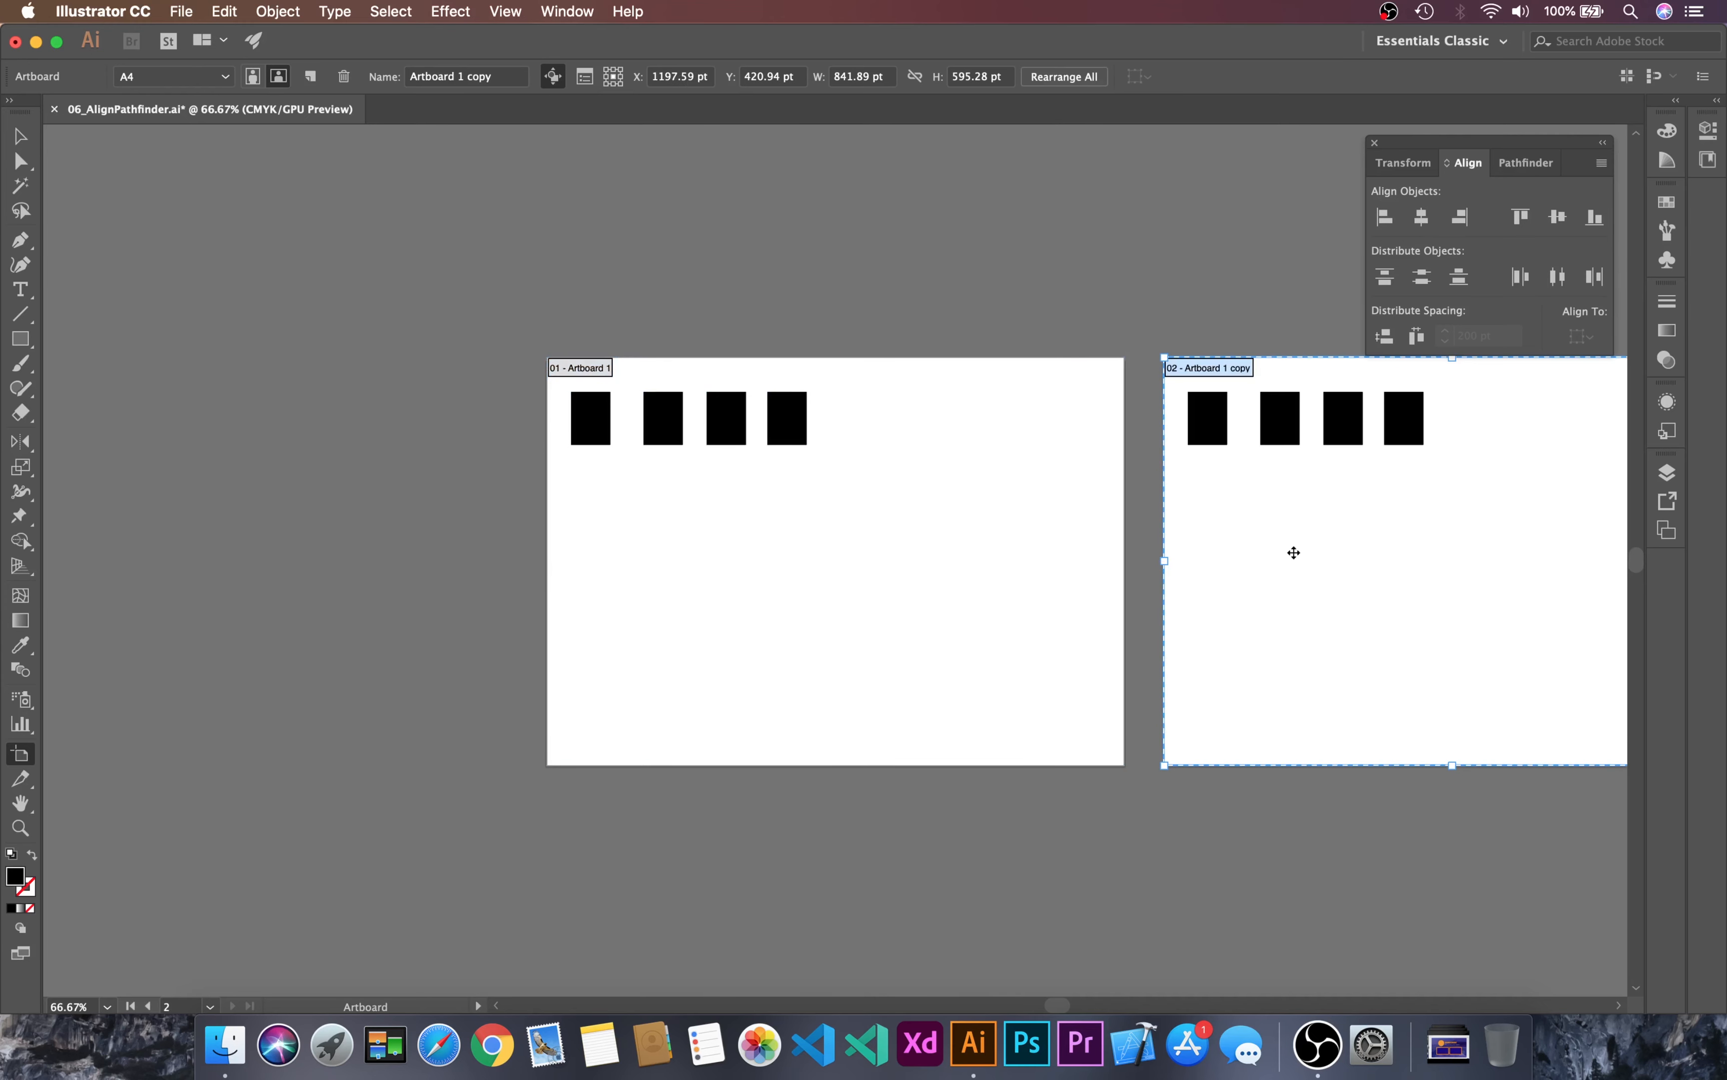
pyautogui.press('super+z')
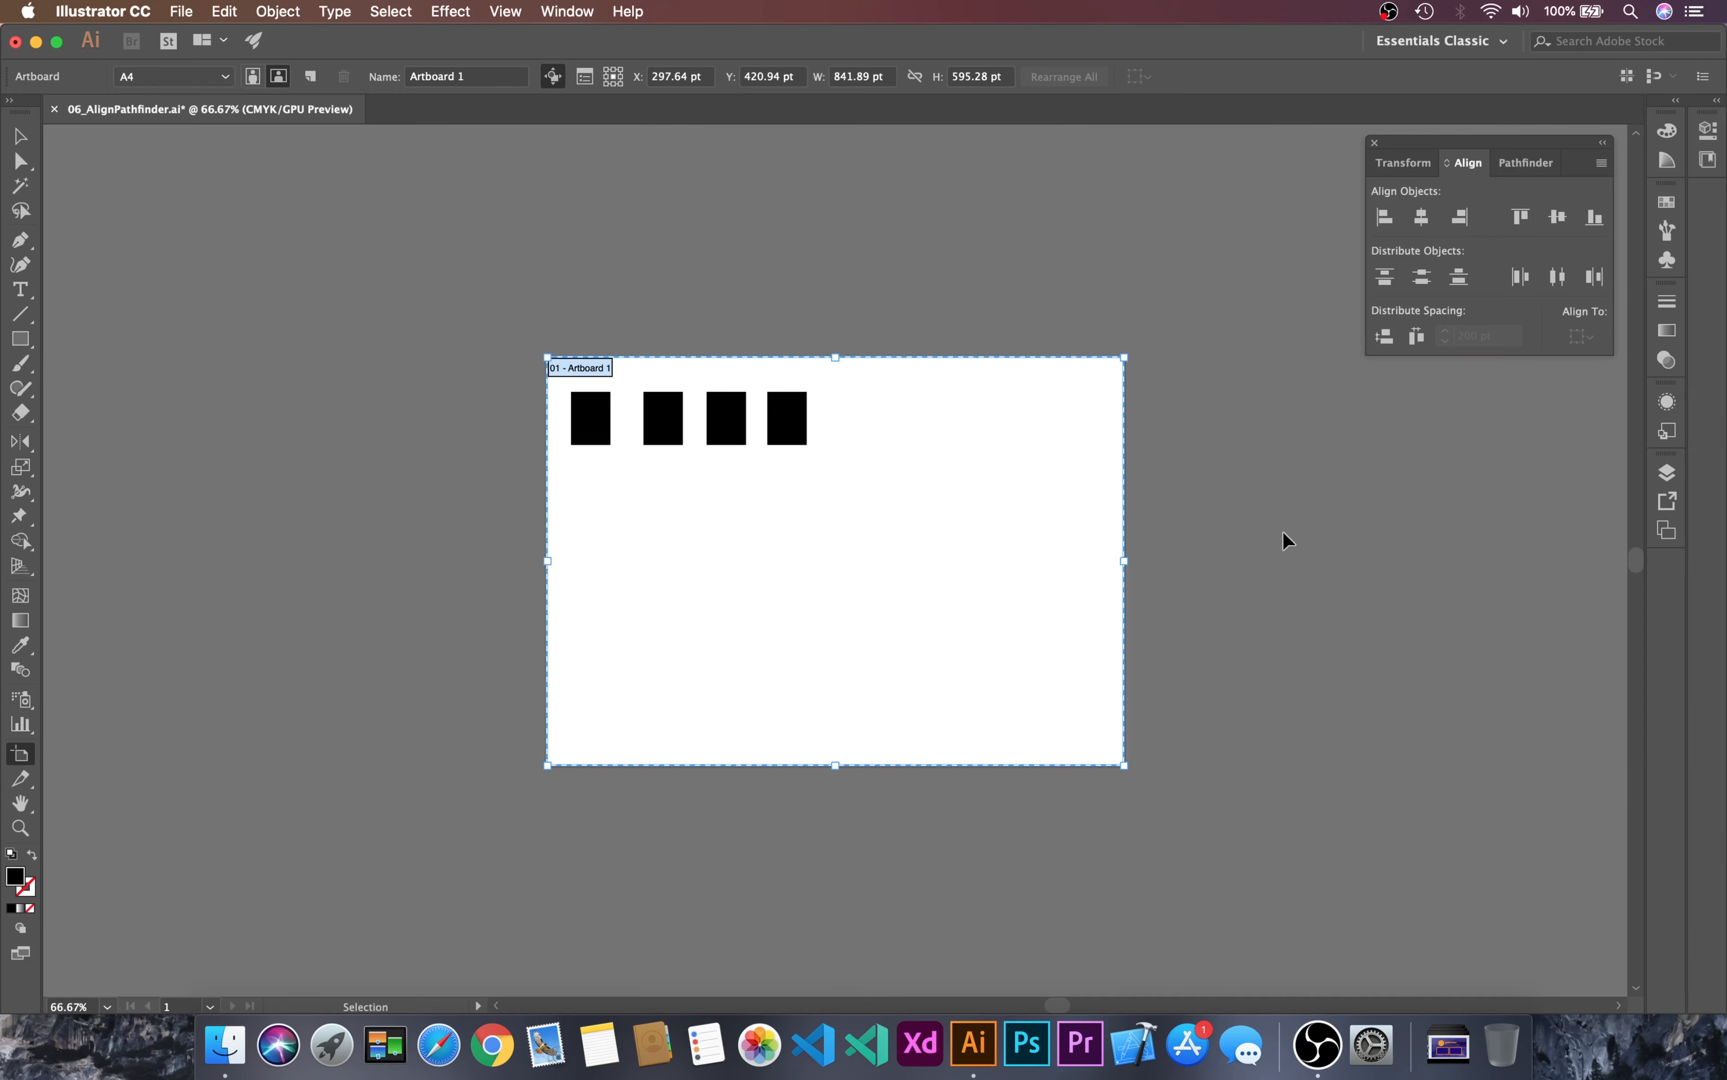
pyautogui.press('super+0')
pyautogui.press('v')
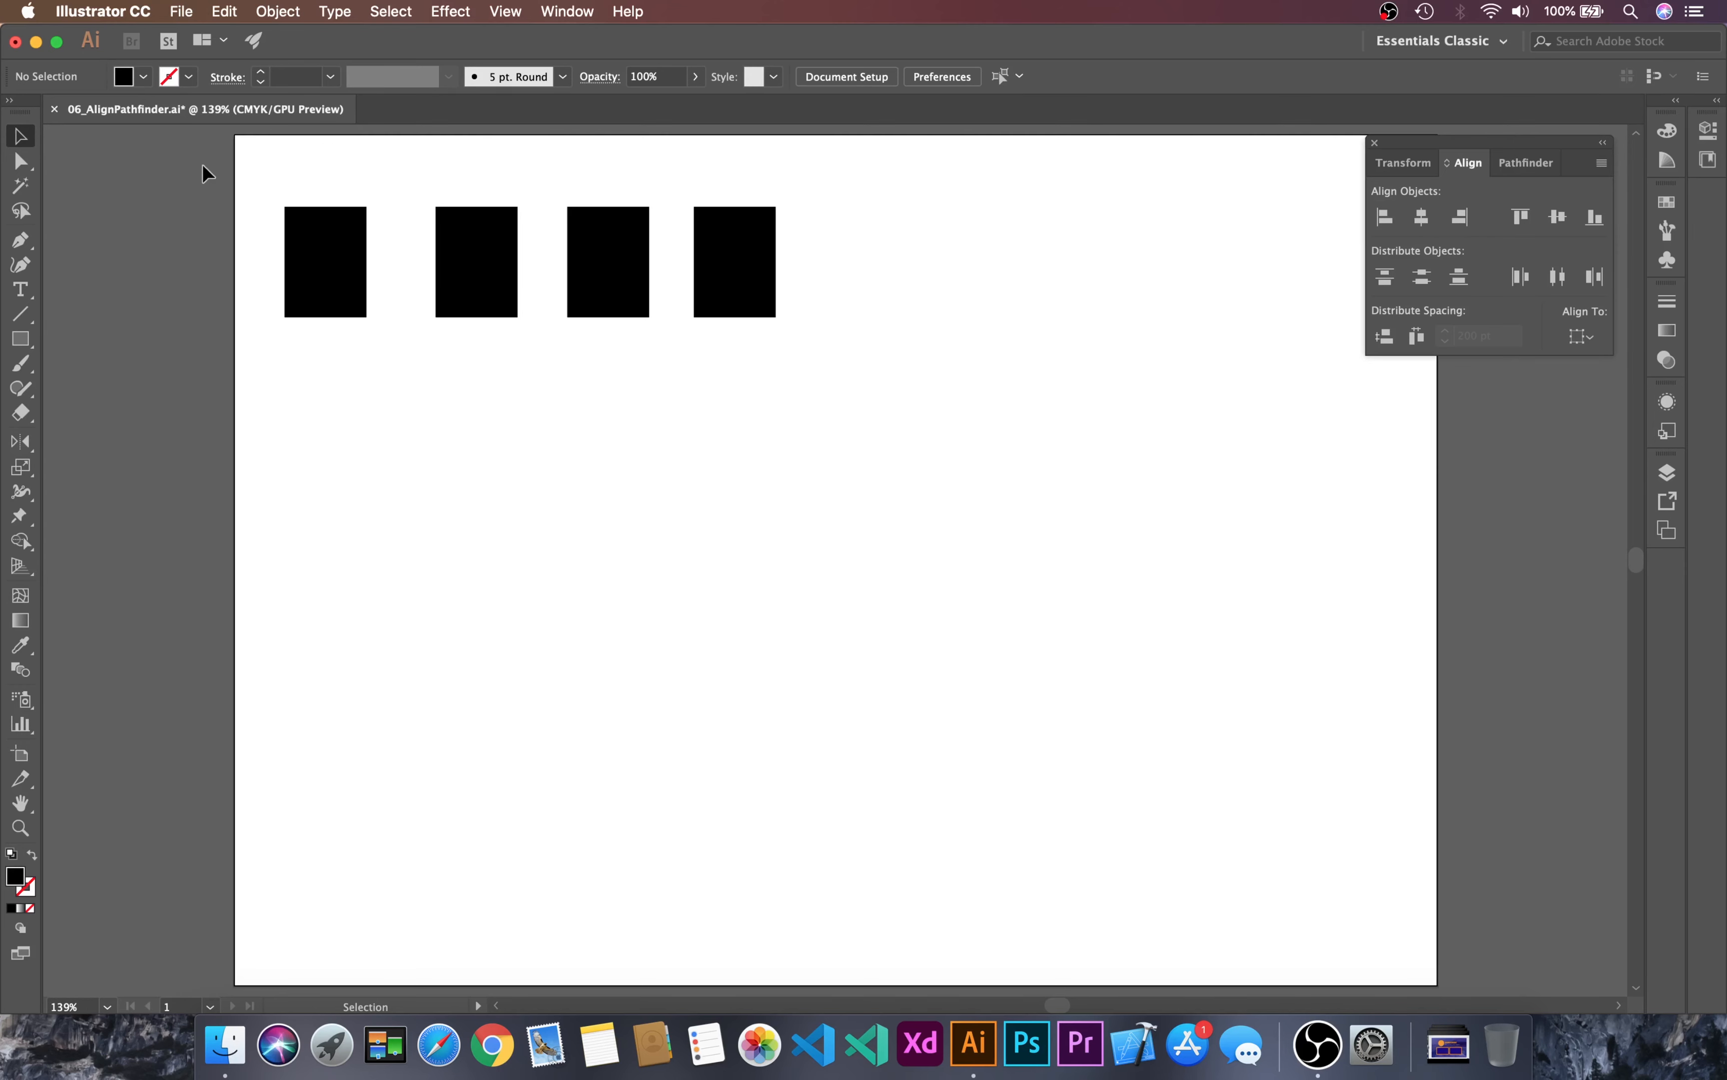
# Step: Set the alignment reference to Align to Artboard and align the leftmost rectangle to the artboard's left edge
pyautogui.moveTo(204, 165); pyautogui.dragTo(382, 571)
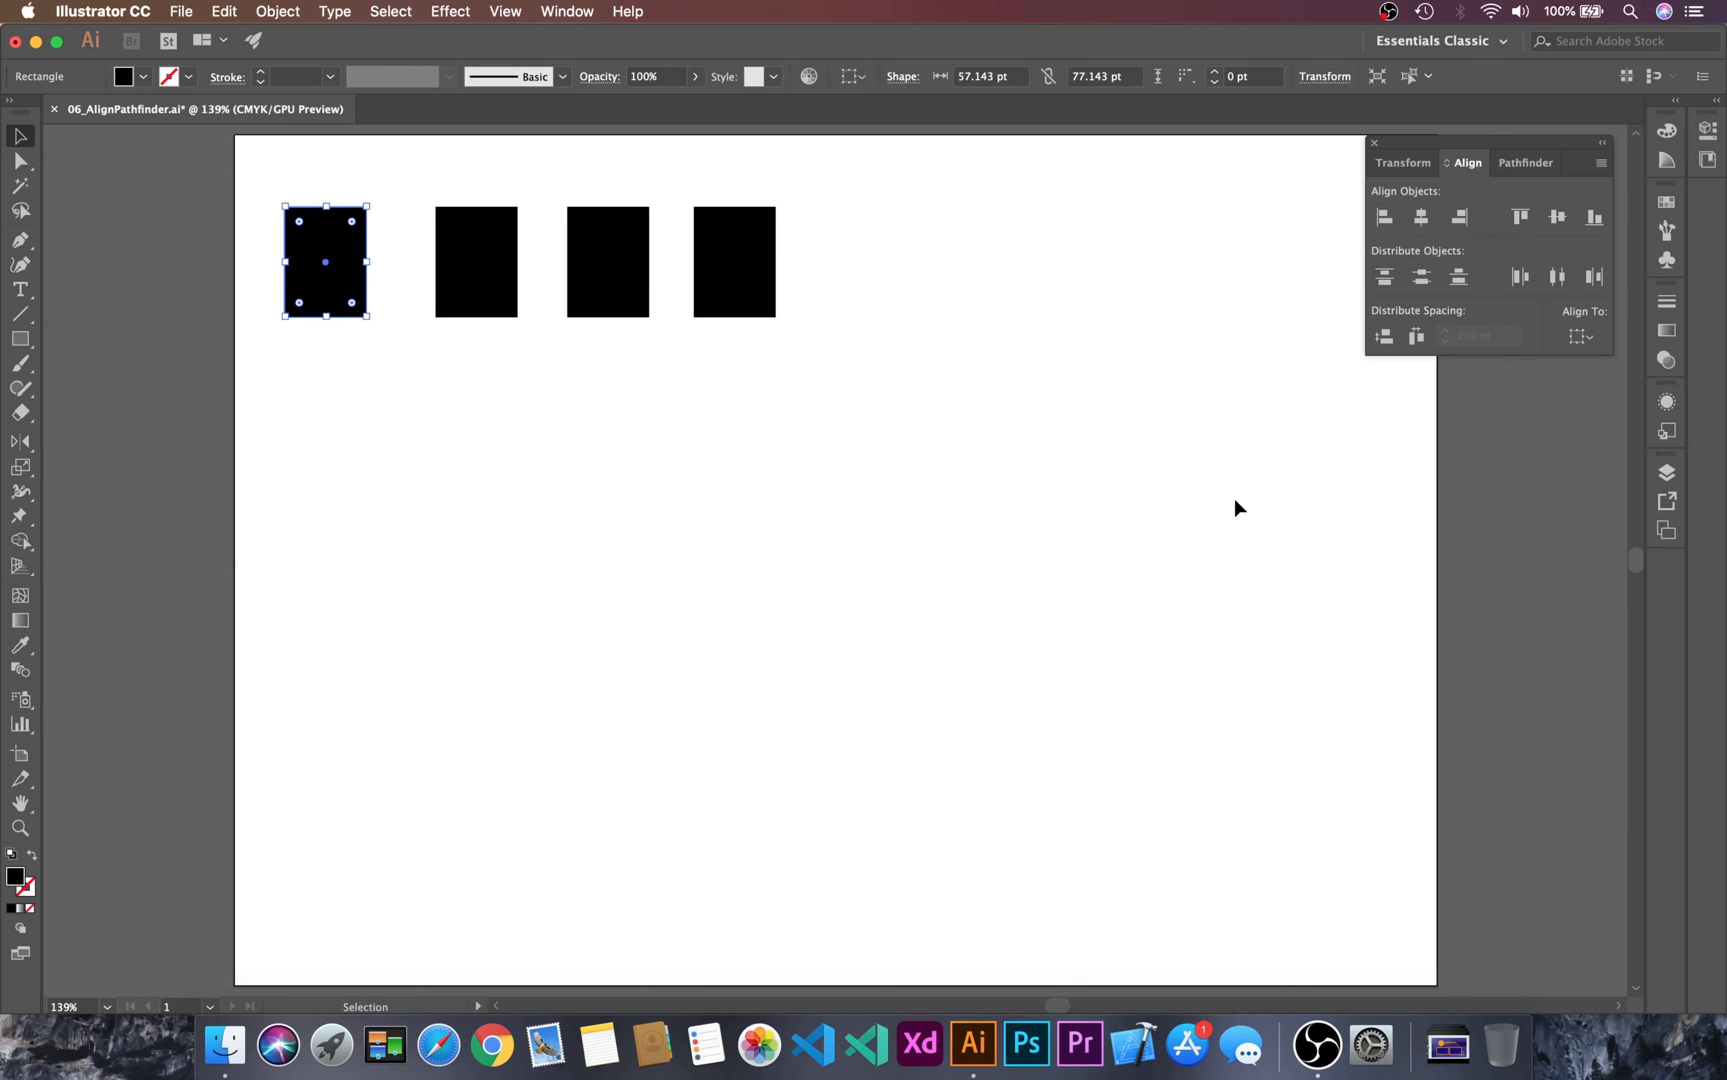
pyautogui.click(1577, 337)
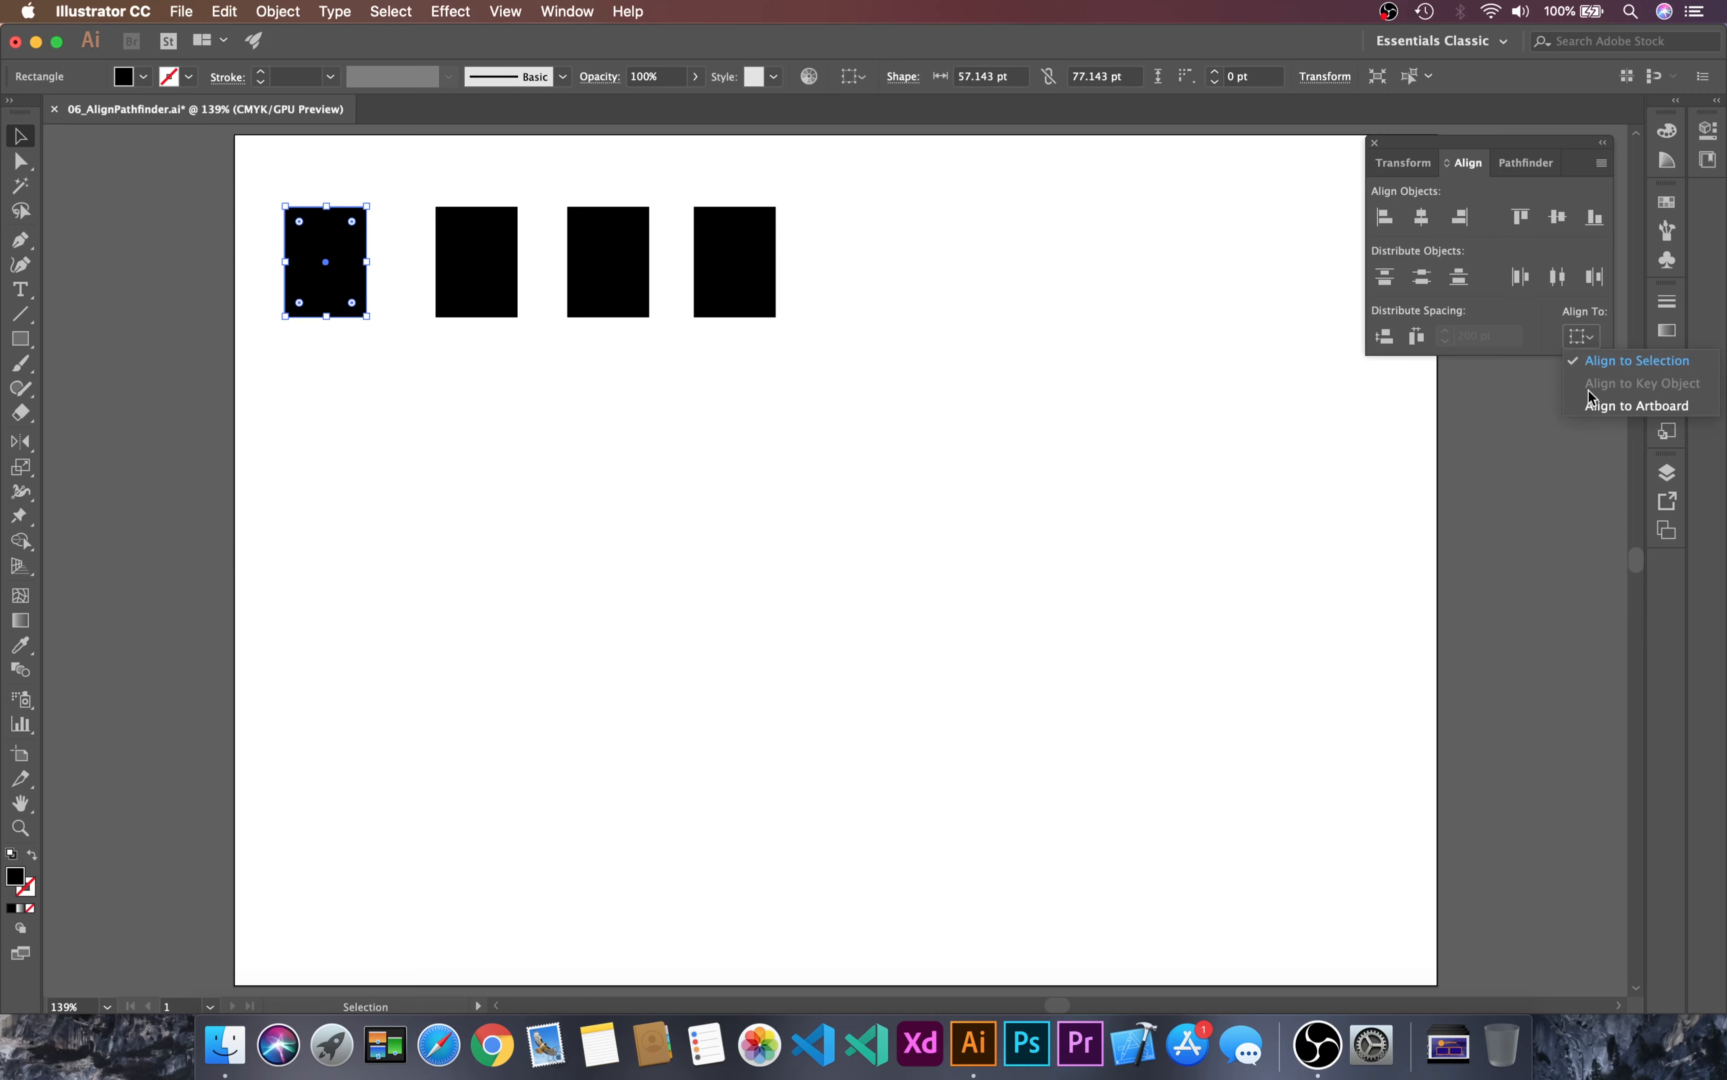
pyautogui.click(1621, 406)
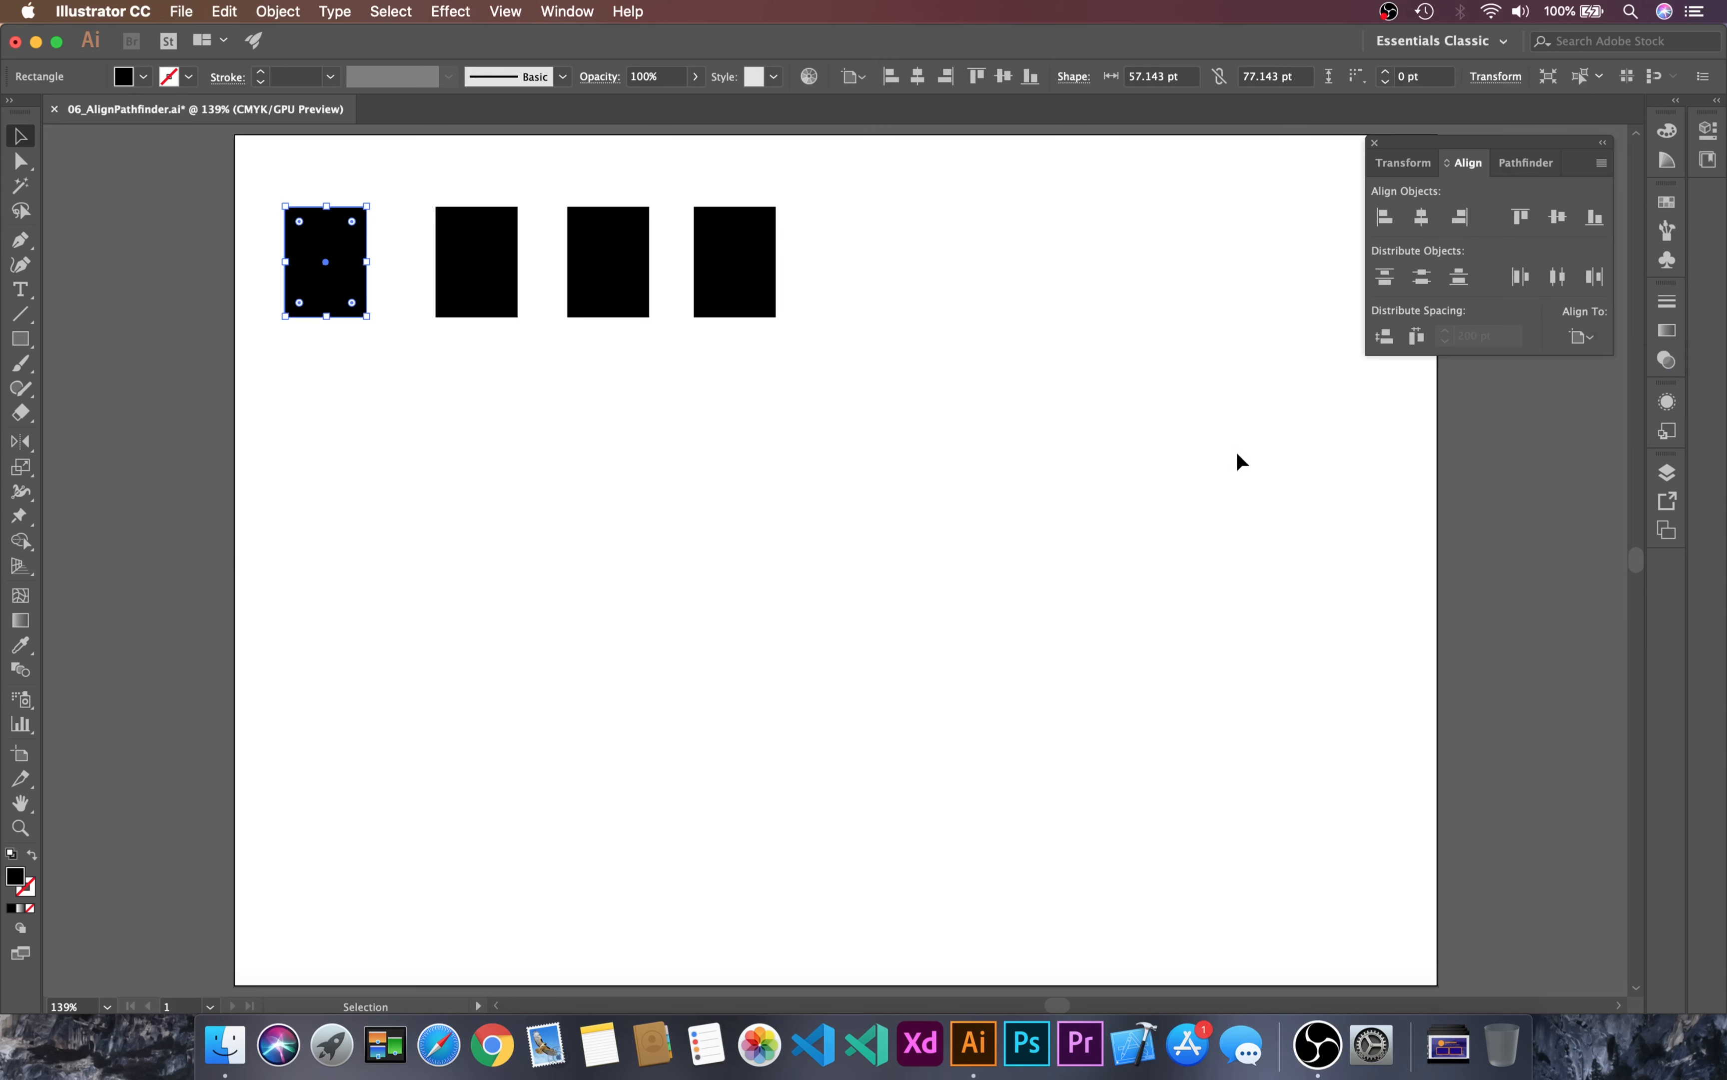
pyautogui.moveTo(215, 174); pyautogui.dragTo(389, 497)
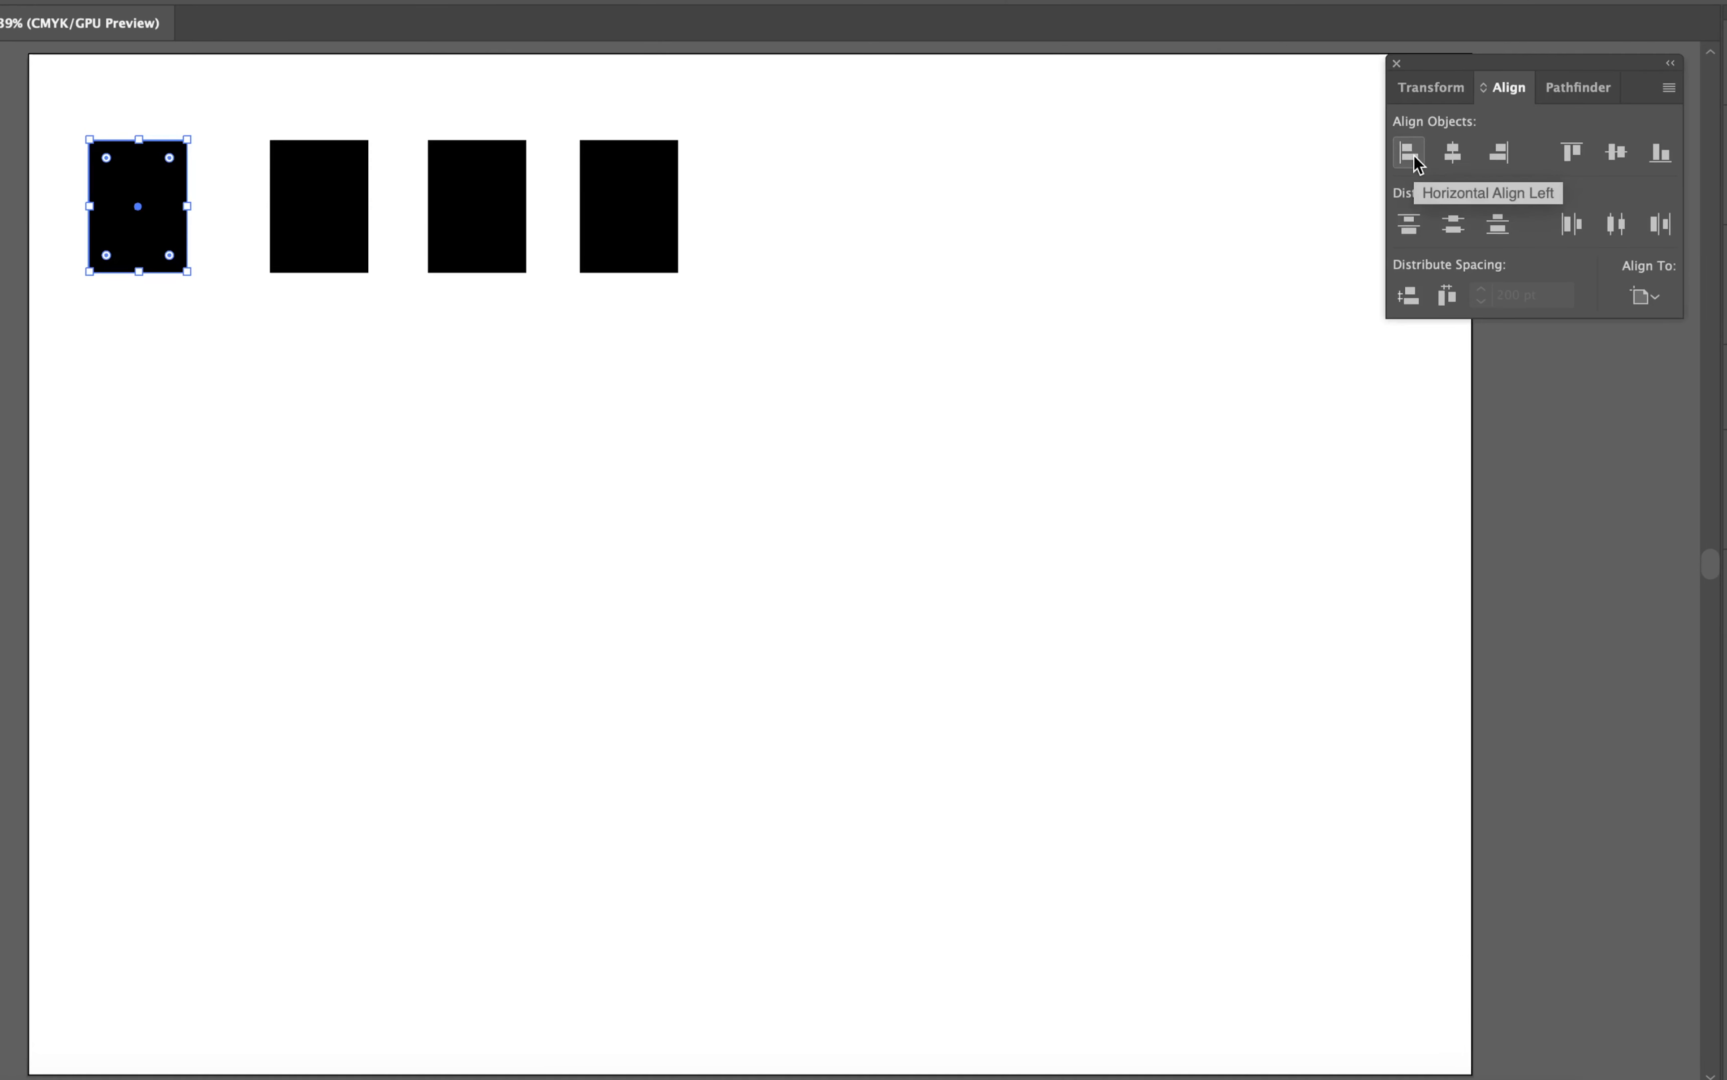
pyautogui.click(1388, 221)
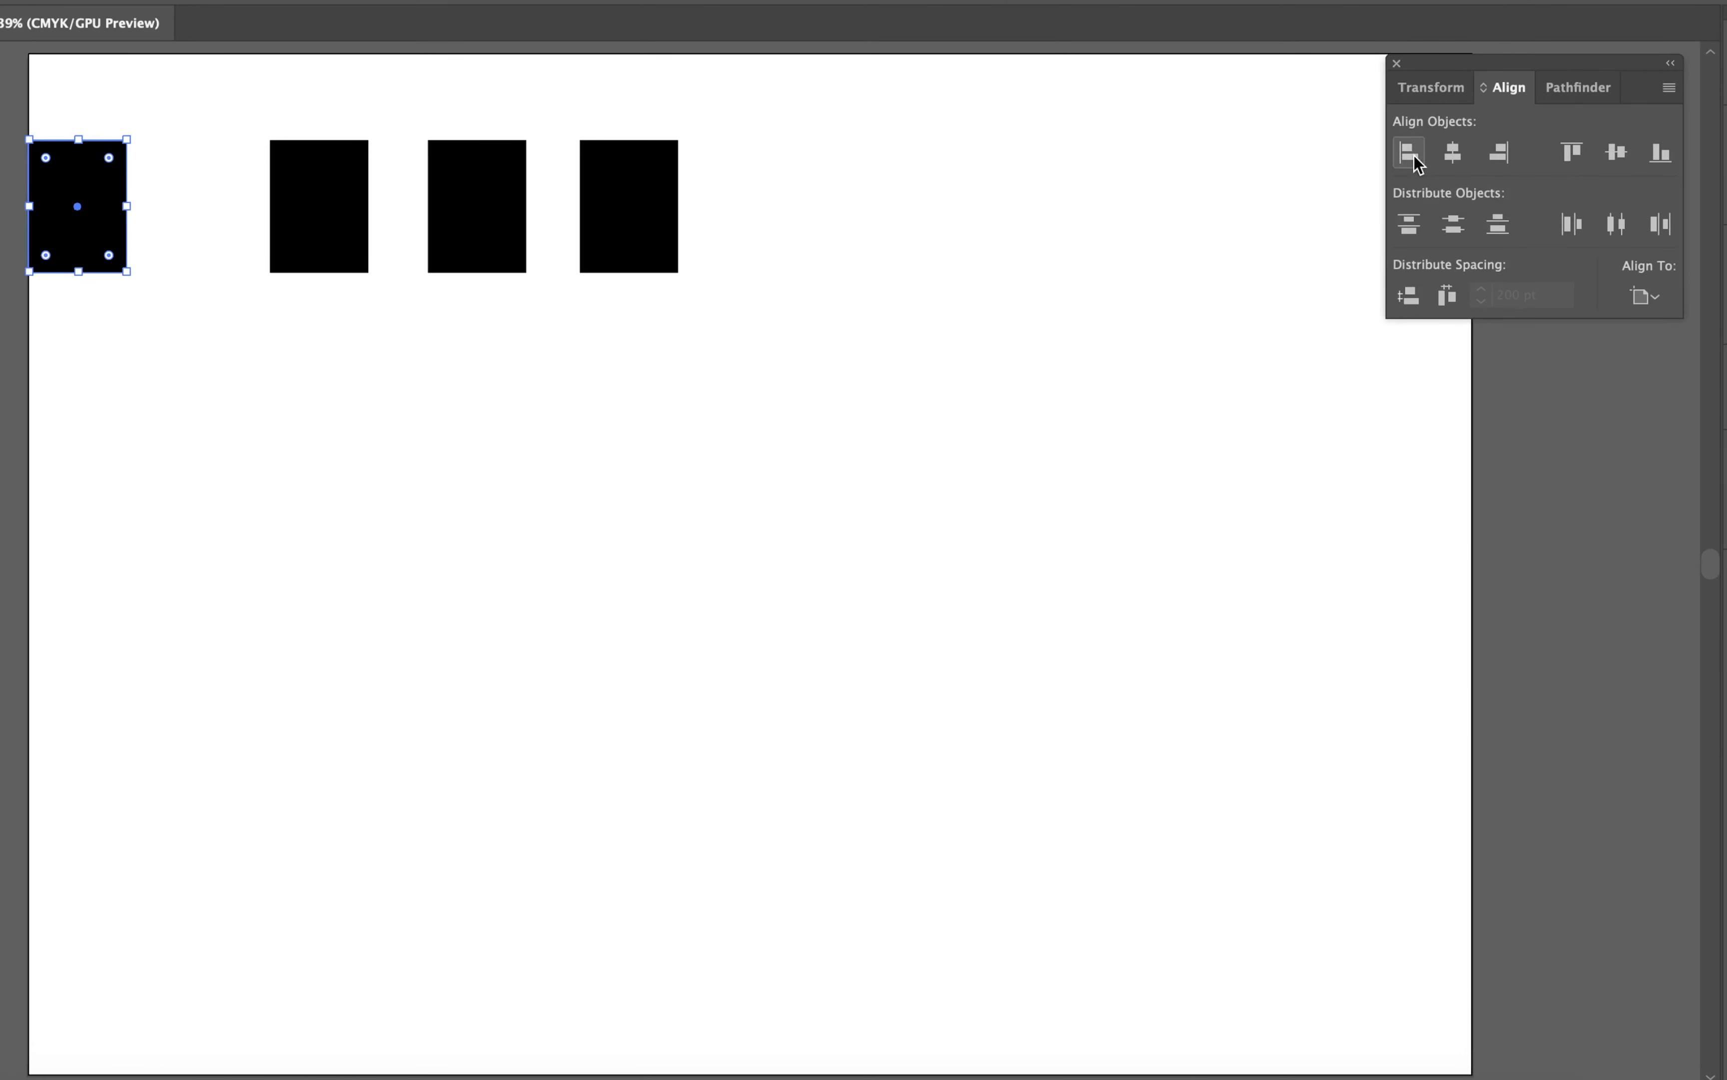
# Step: Align the selected rectangle to the artboard's horizontal centre, try its right edge, and return it to the horizontal centre
pyautogui.click(1457, 151)
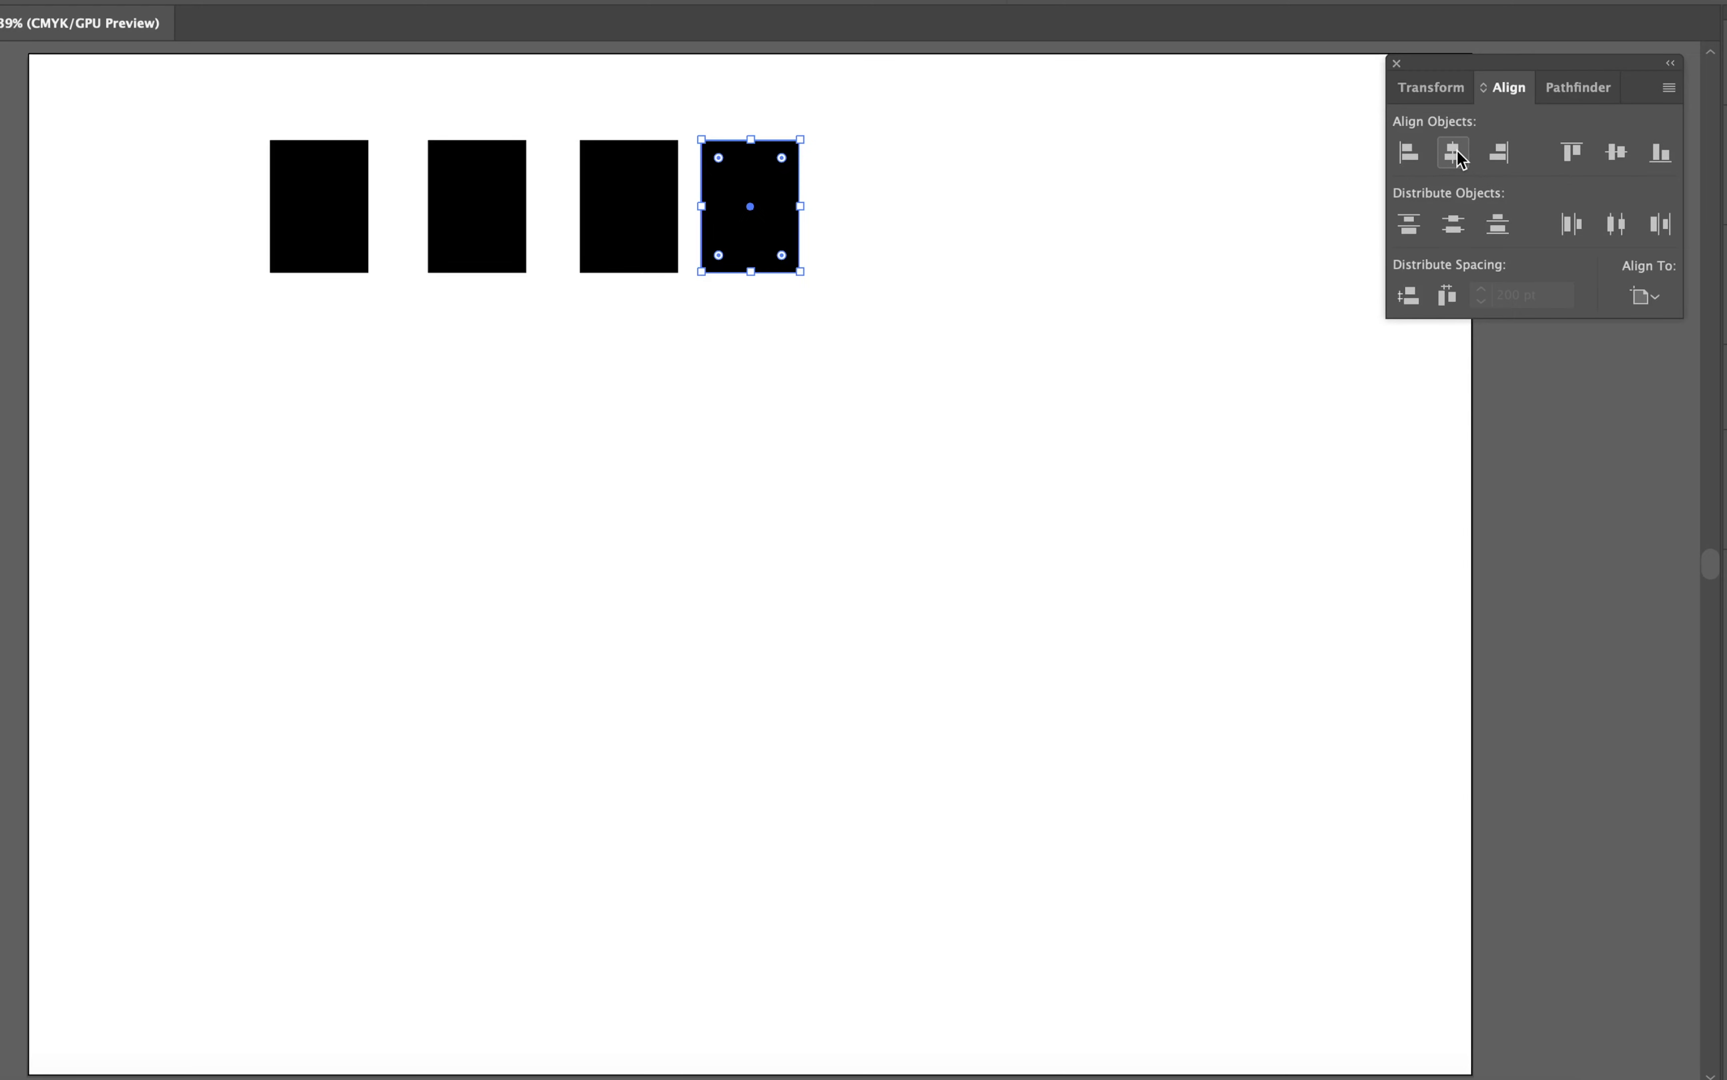
pyautogui.click(1498, 165)
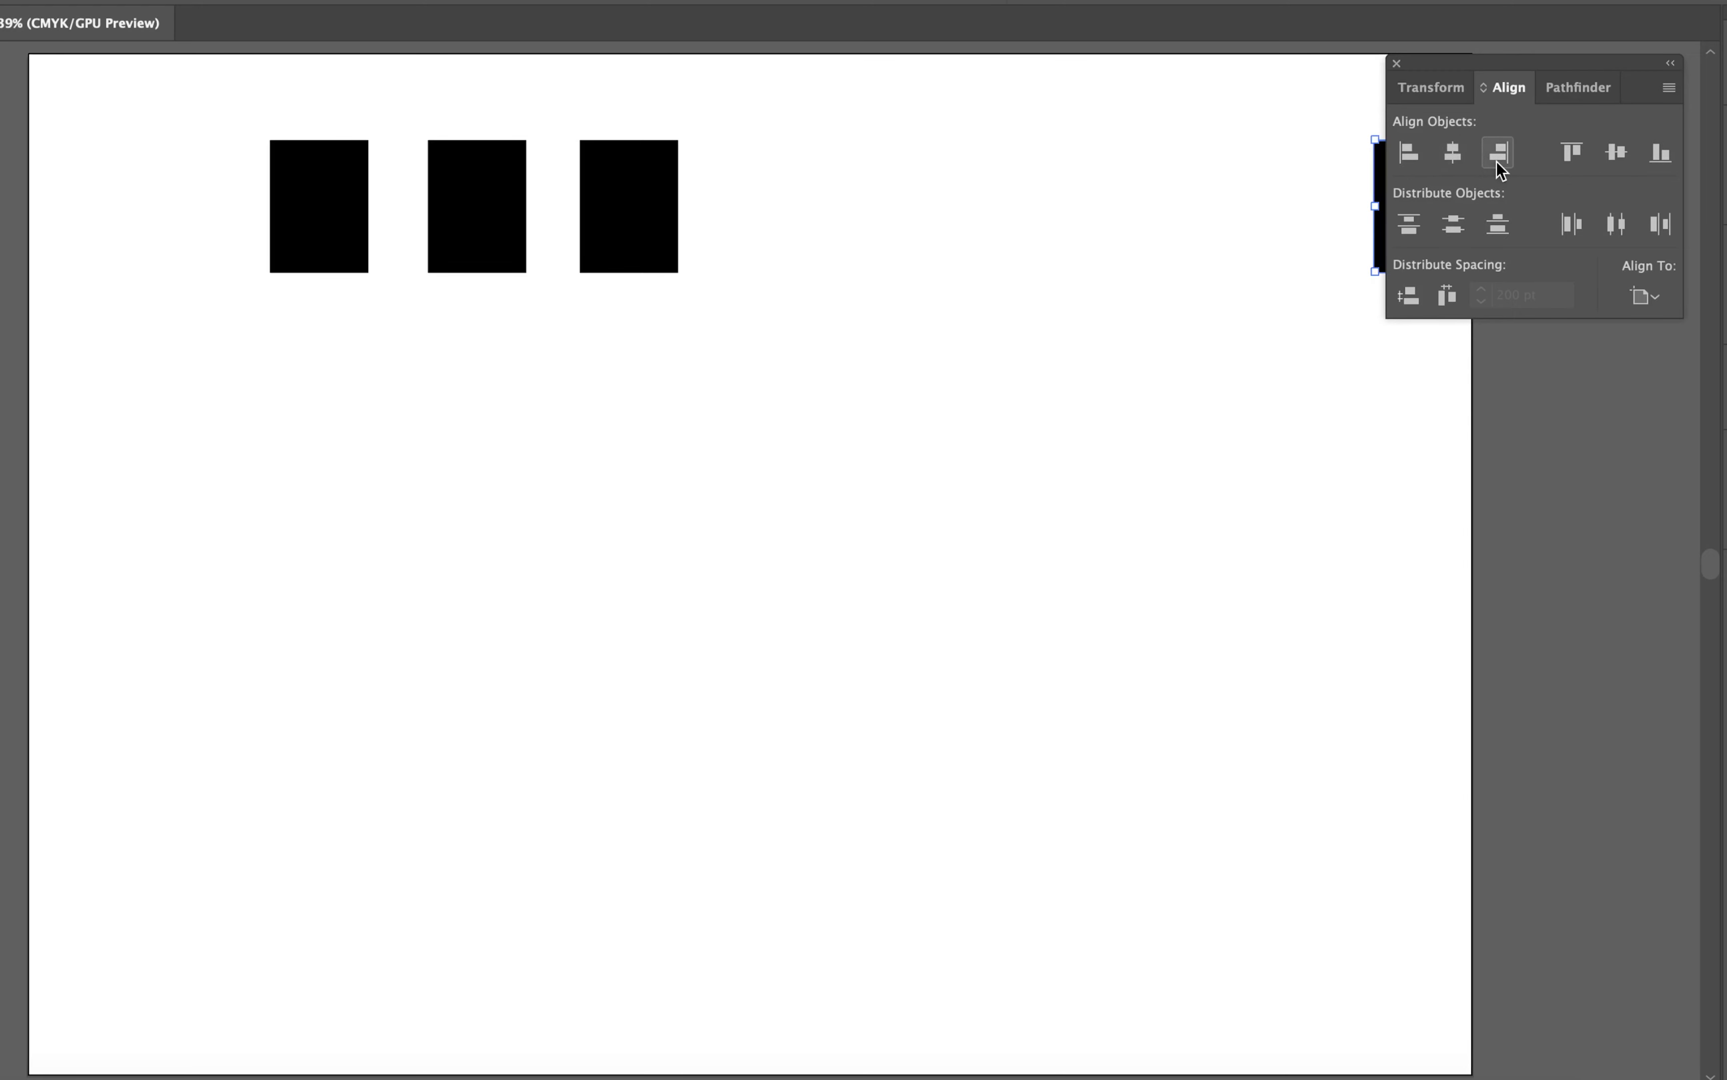
pyautogui.moveTo(1539, 68); pyautogui.dragTo(1546, 483)
pyautogui.click(1458, 574)
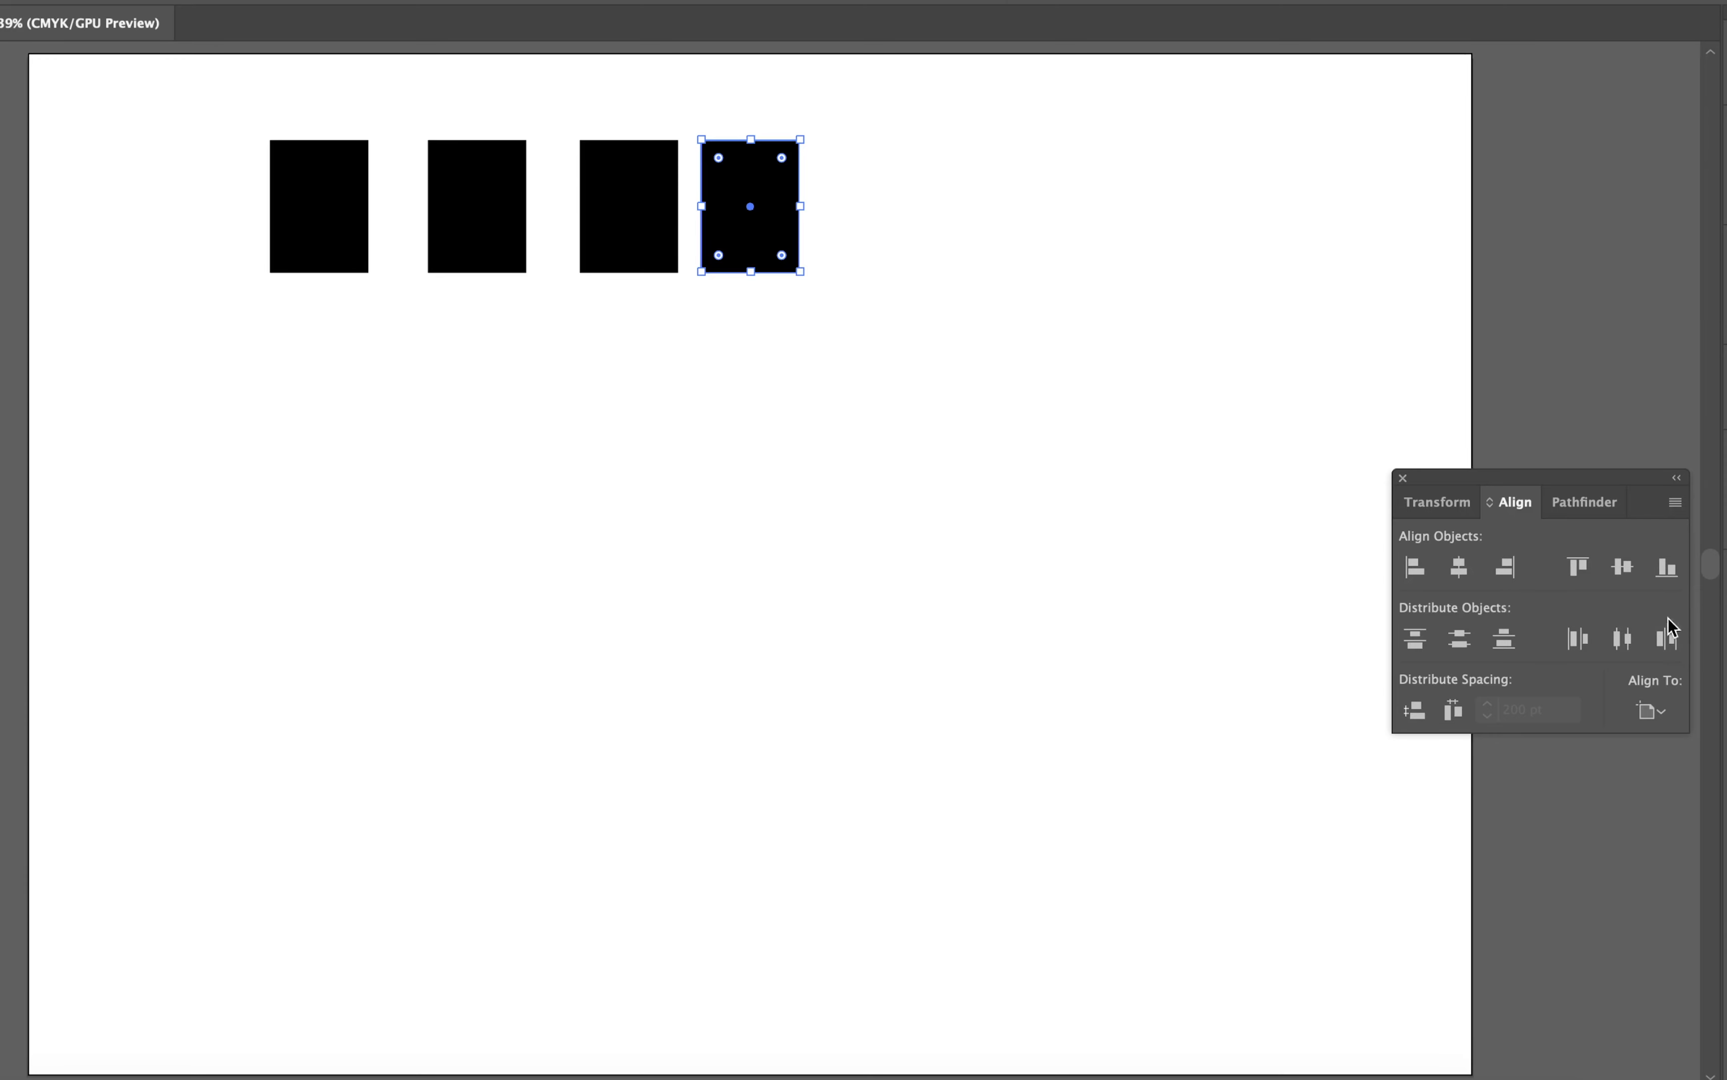
# Step: Align the centred rectangle to the artboard's vertical centre, the leftmost one to its top edge and another to its bottom edge
pyautogui.click(1623, 567)
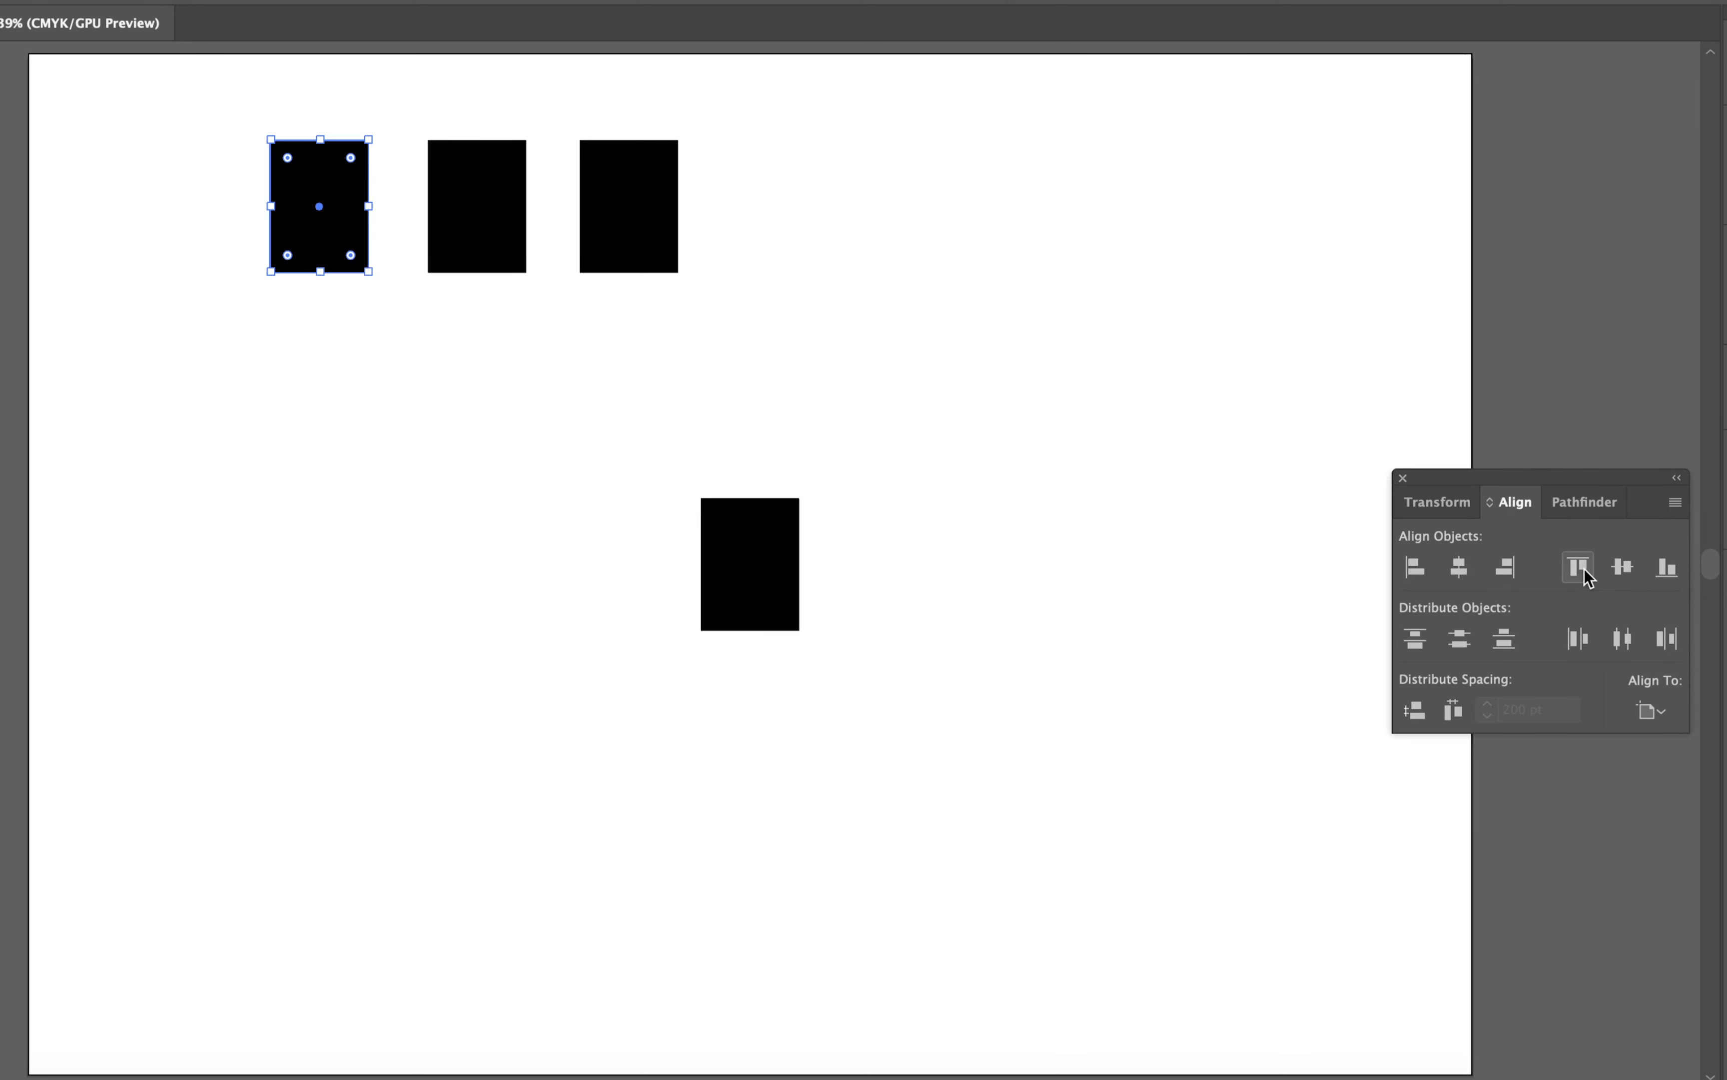
pyautogui.click(1580, 569)
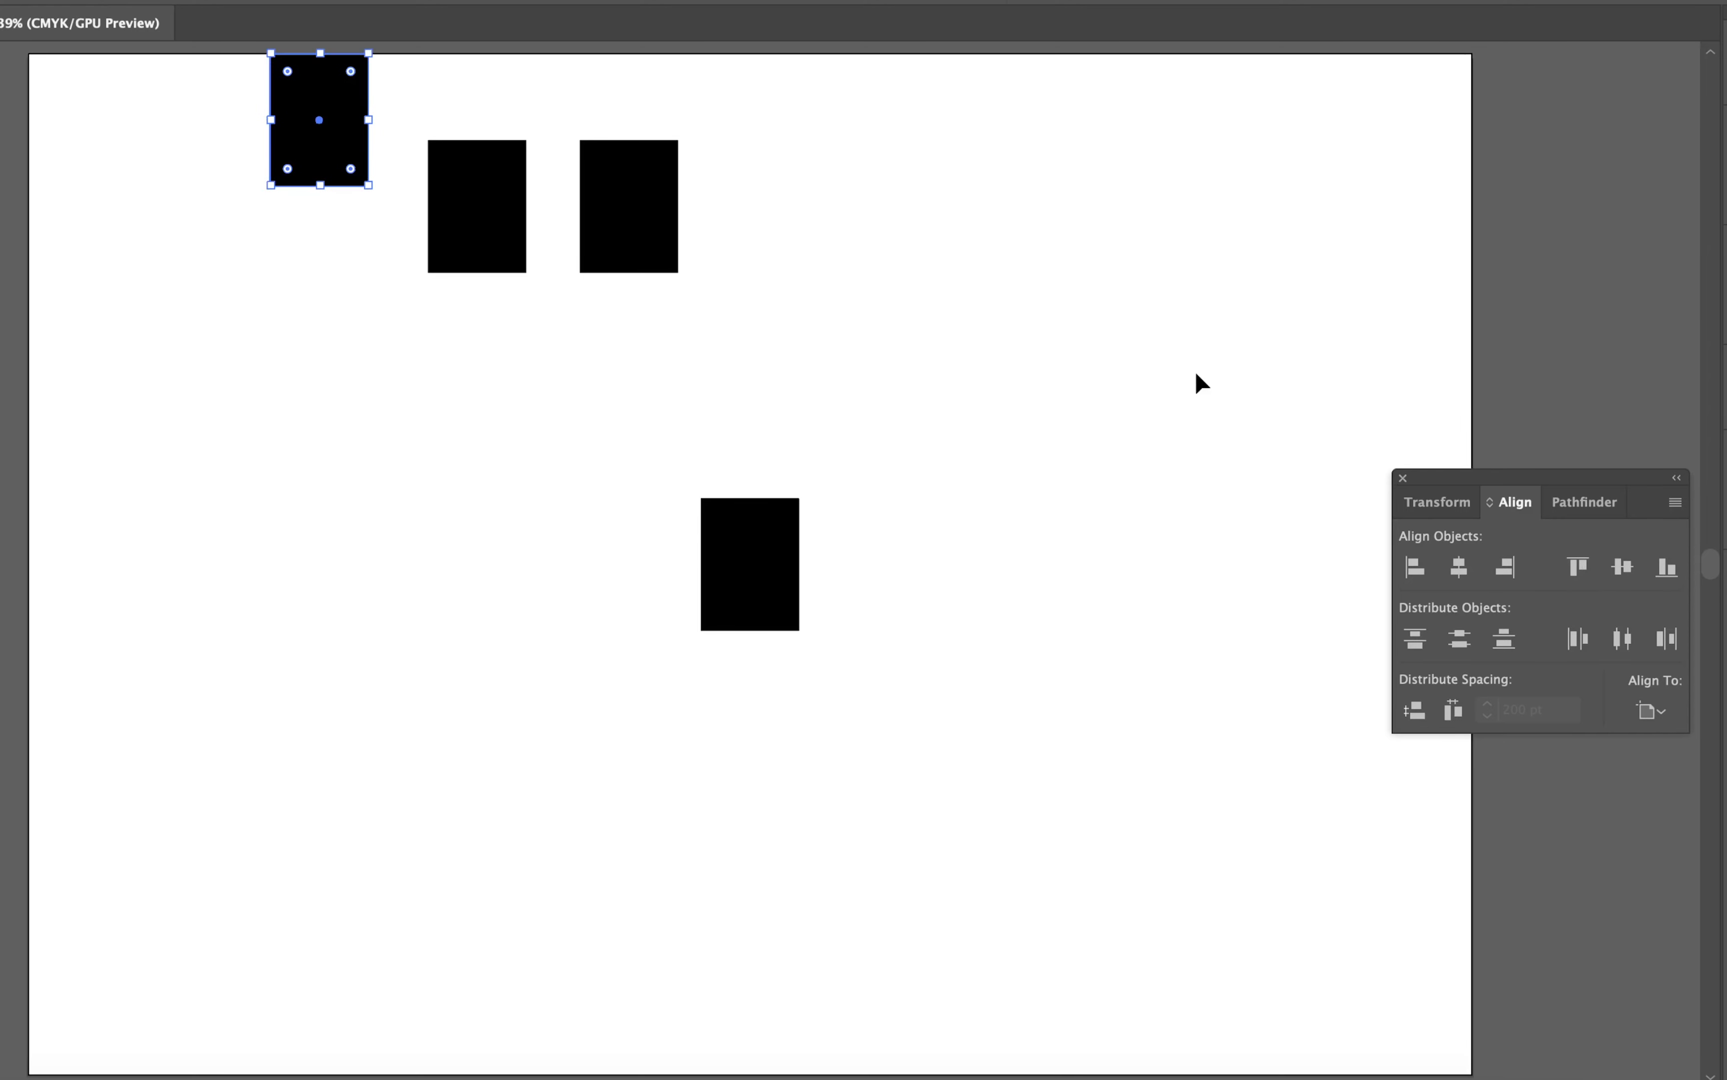
pyautogui.moveTo(770, 108); pyautogui.dragTo(667, 272)
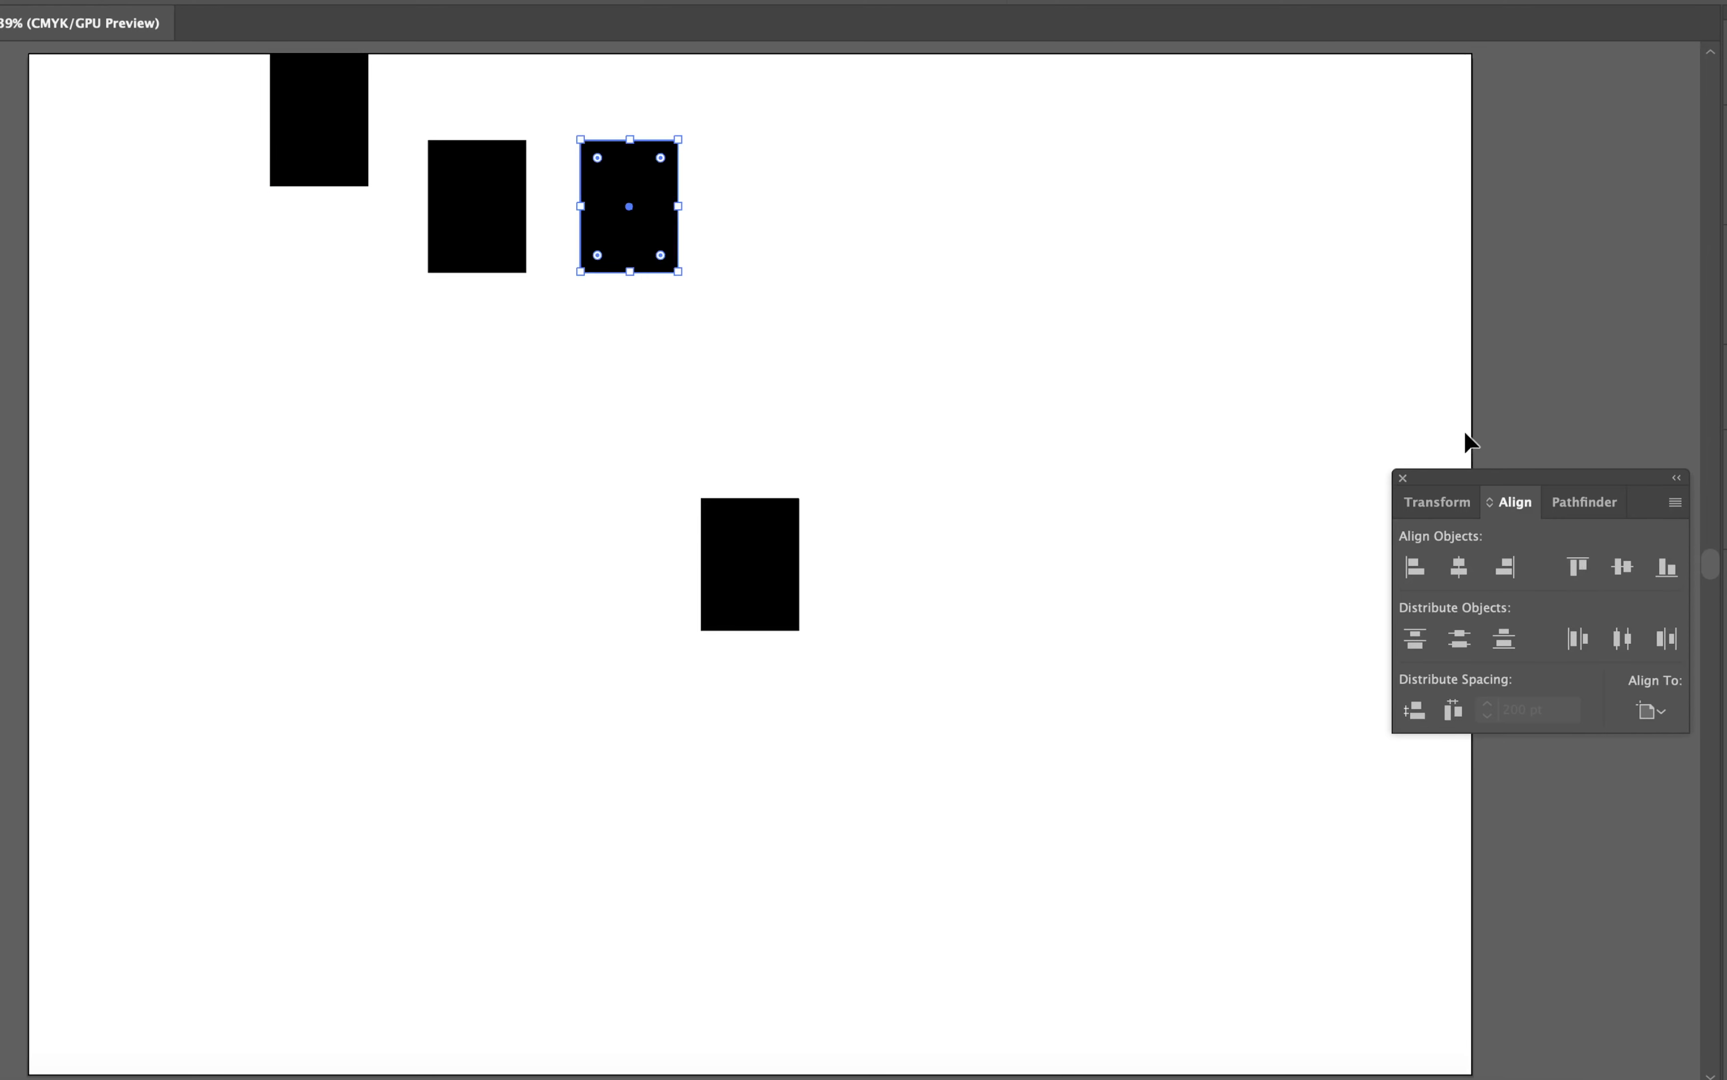
pyautogui.click(1668, 569)
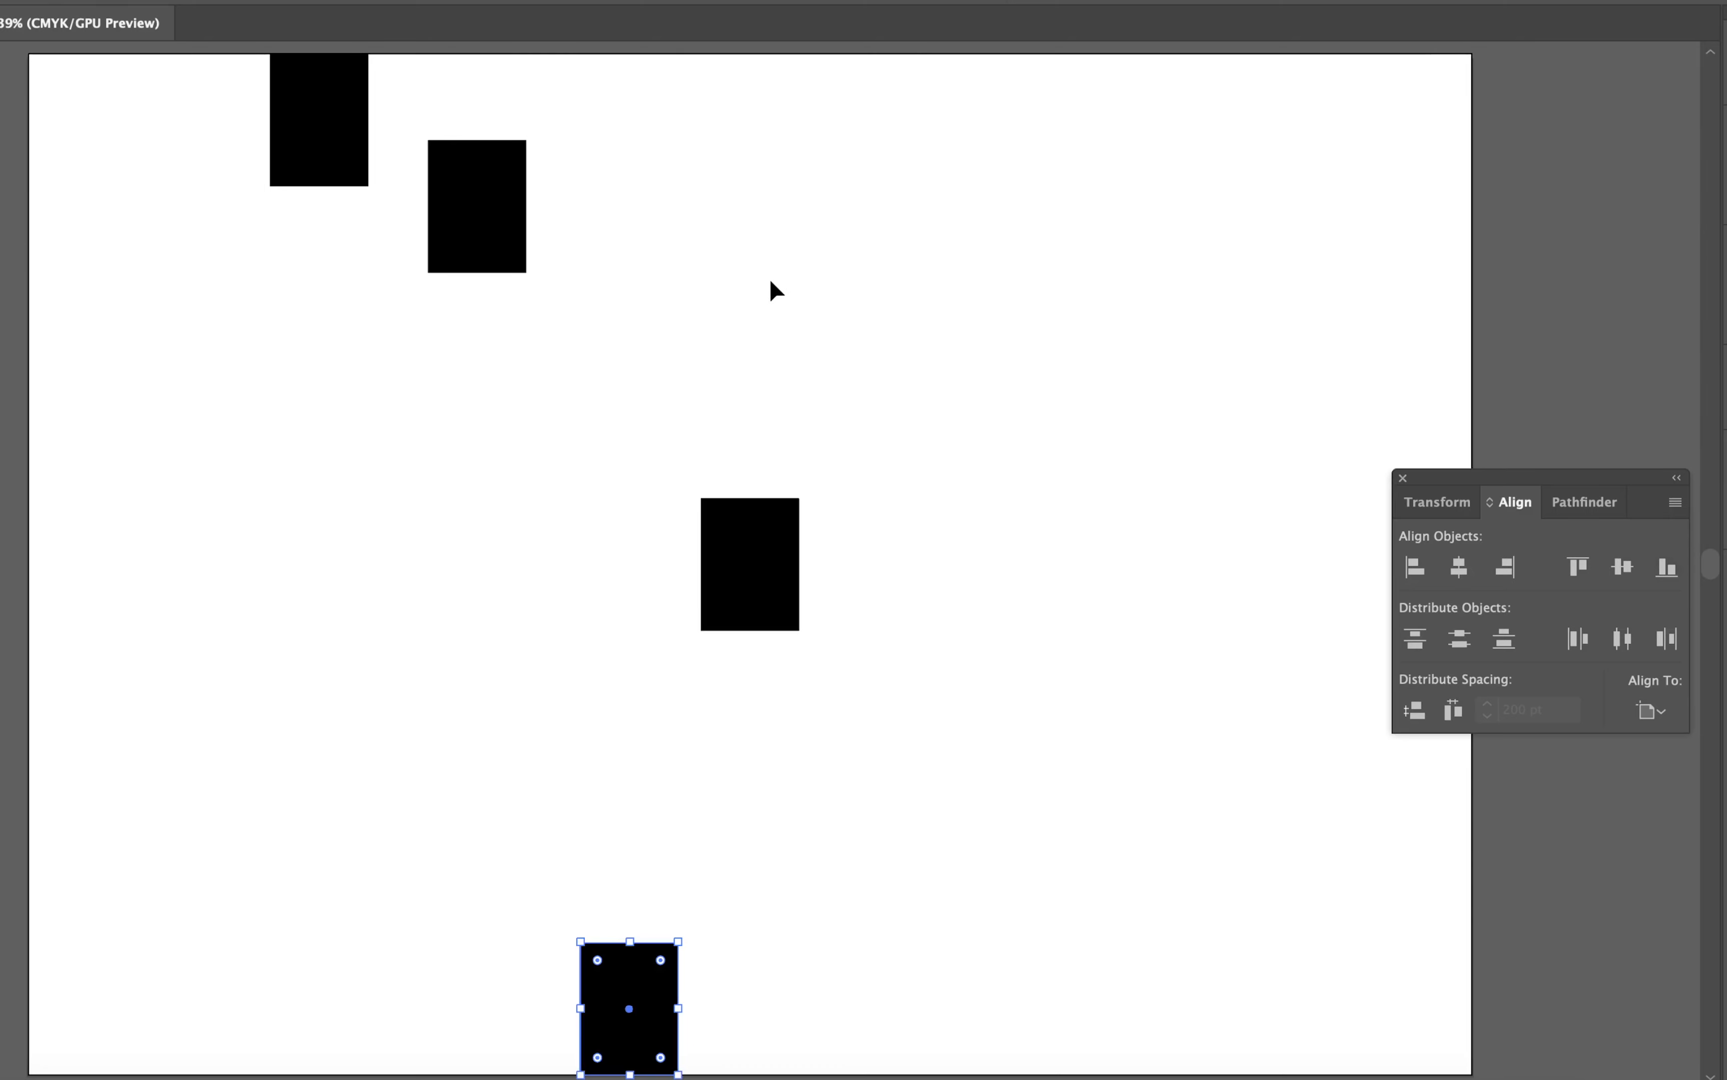
pyautogui.click(698, 248)
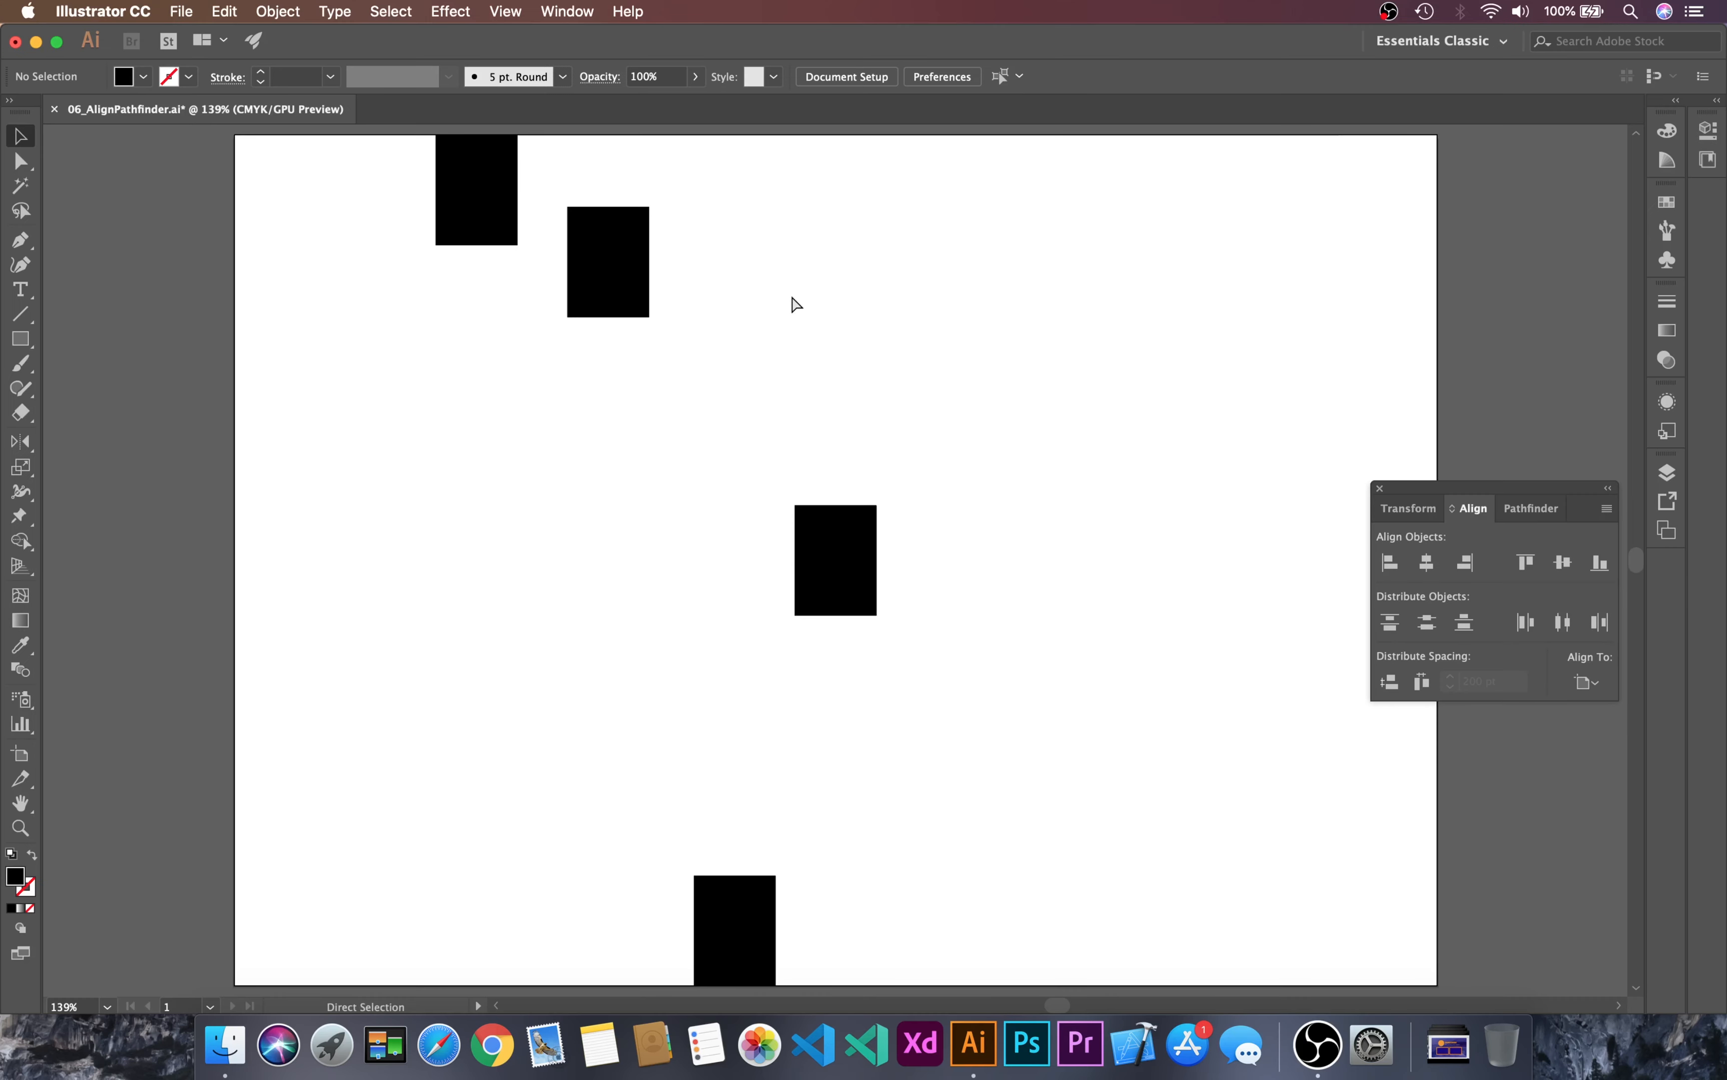
# Step: Delete all four rectangles and draw one large black rectangle covering most of the artboard
pyautogui.press('super+a')
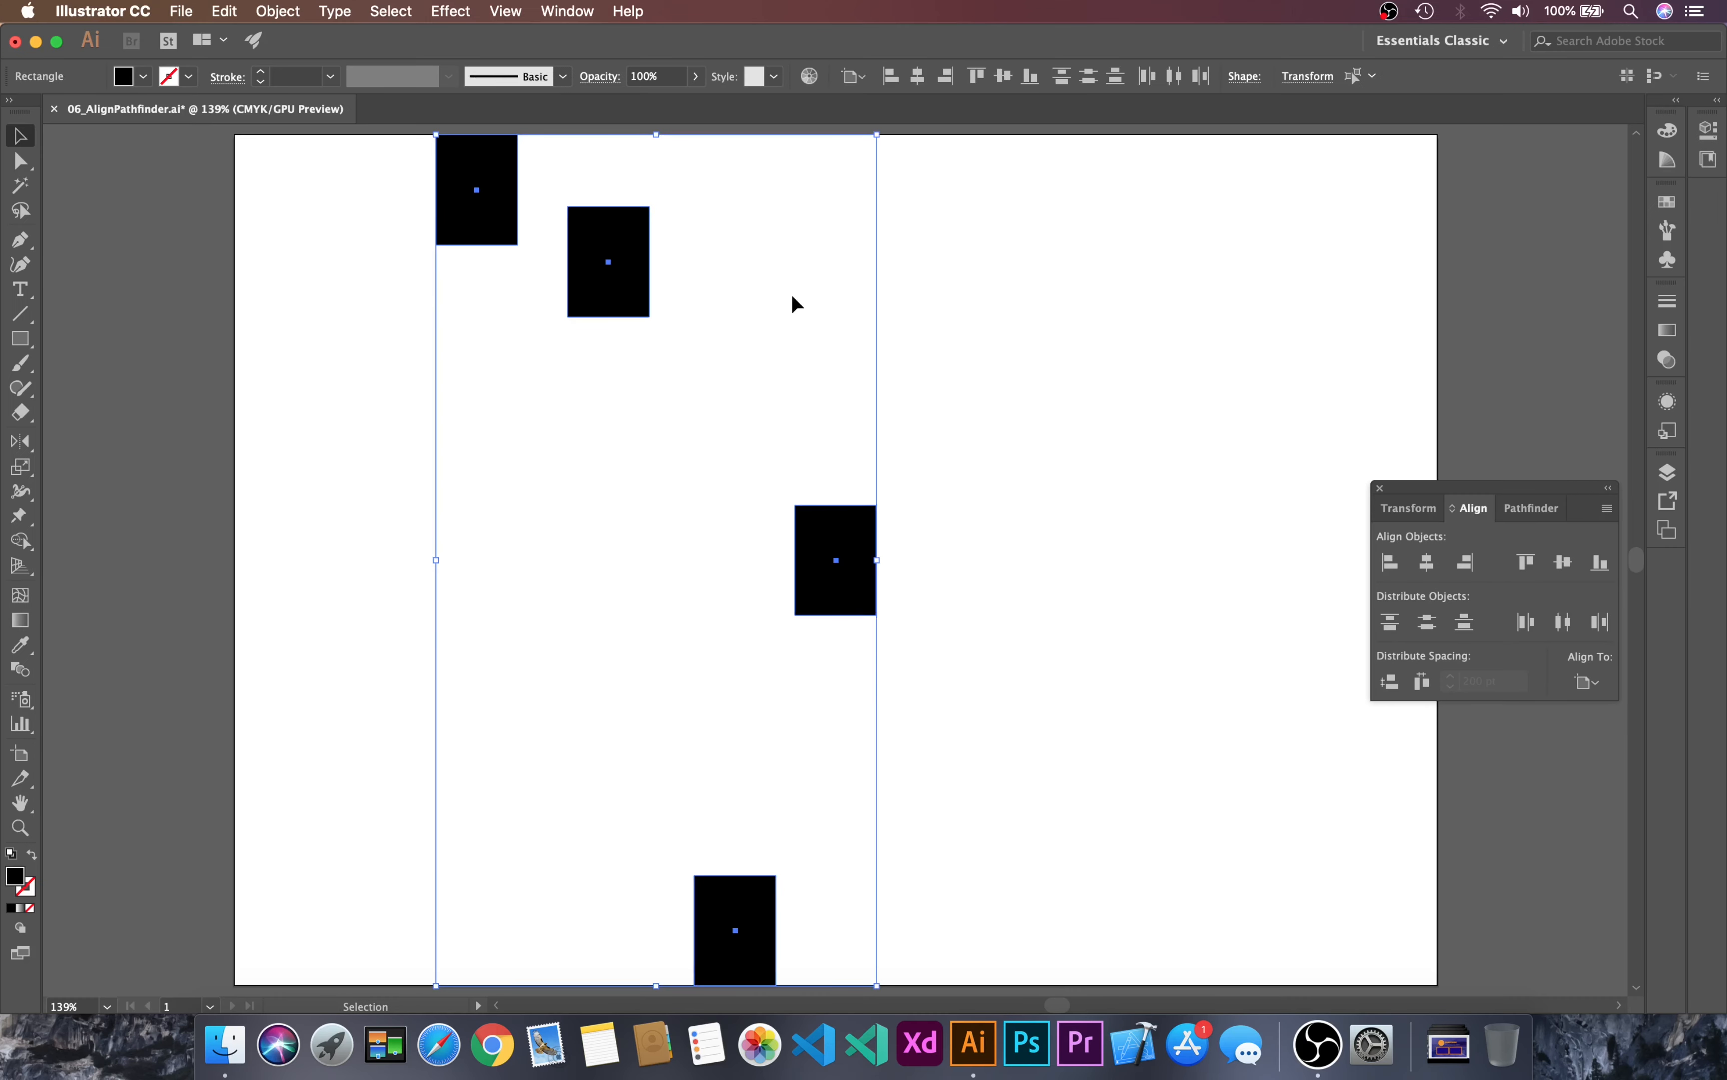
pyautogui.press('BackSpace')
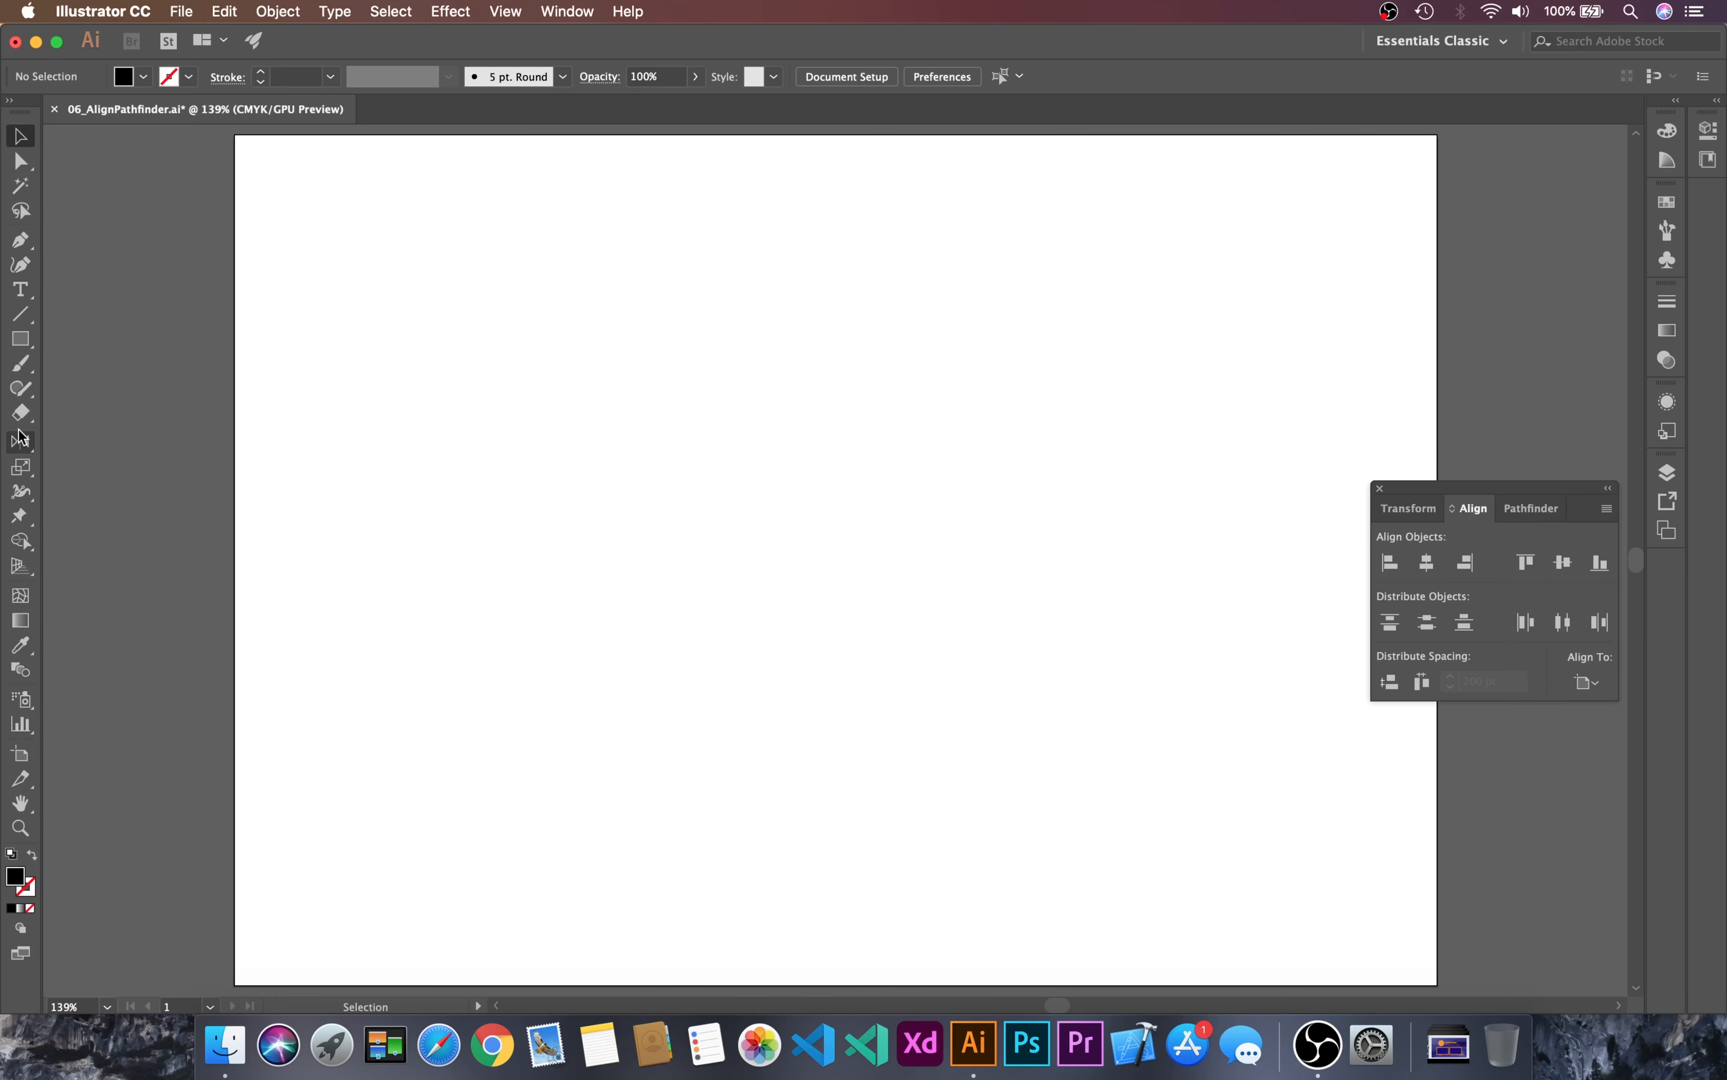
pyautogui.click(20, 338)
pyautogui.moveTo(264, 182); pyautogui.dragTo(1262, 850)
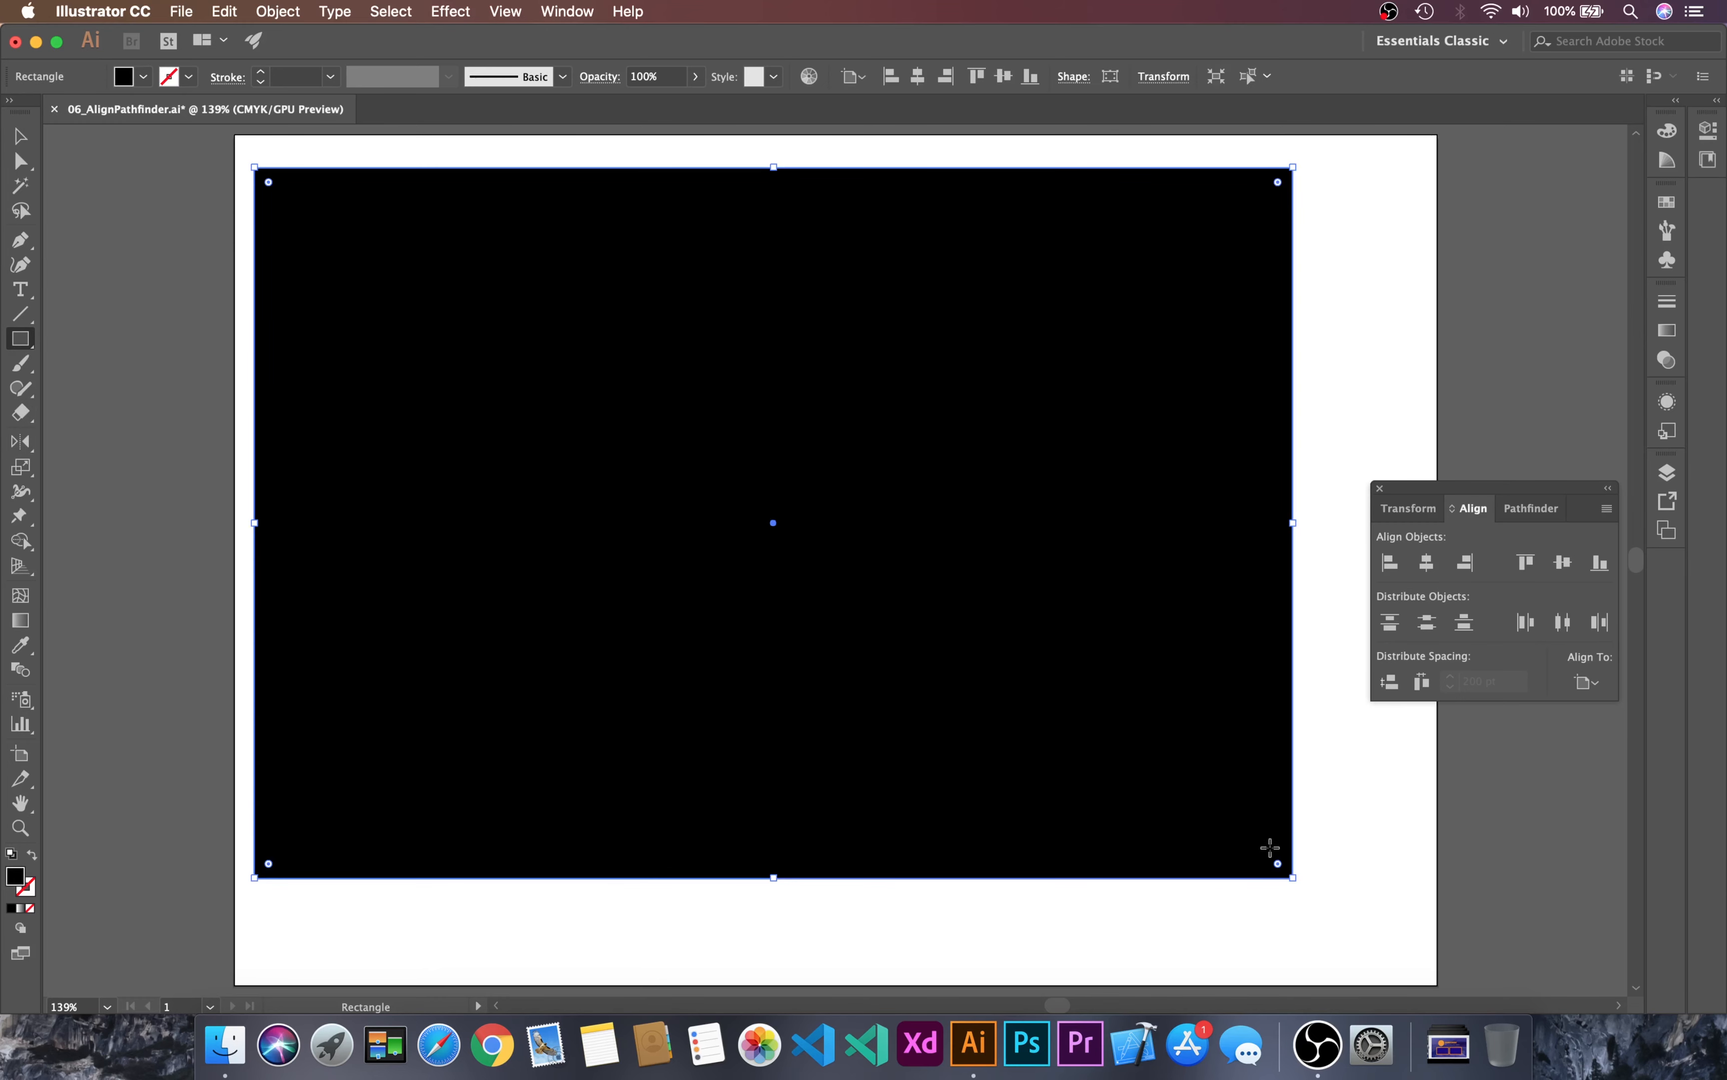
pyautogui.press('v')
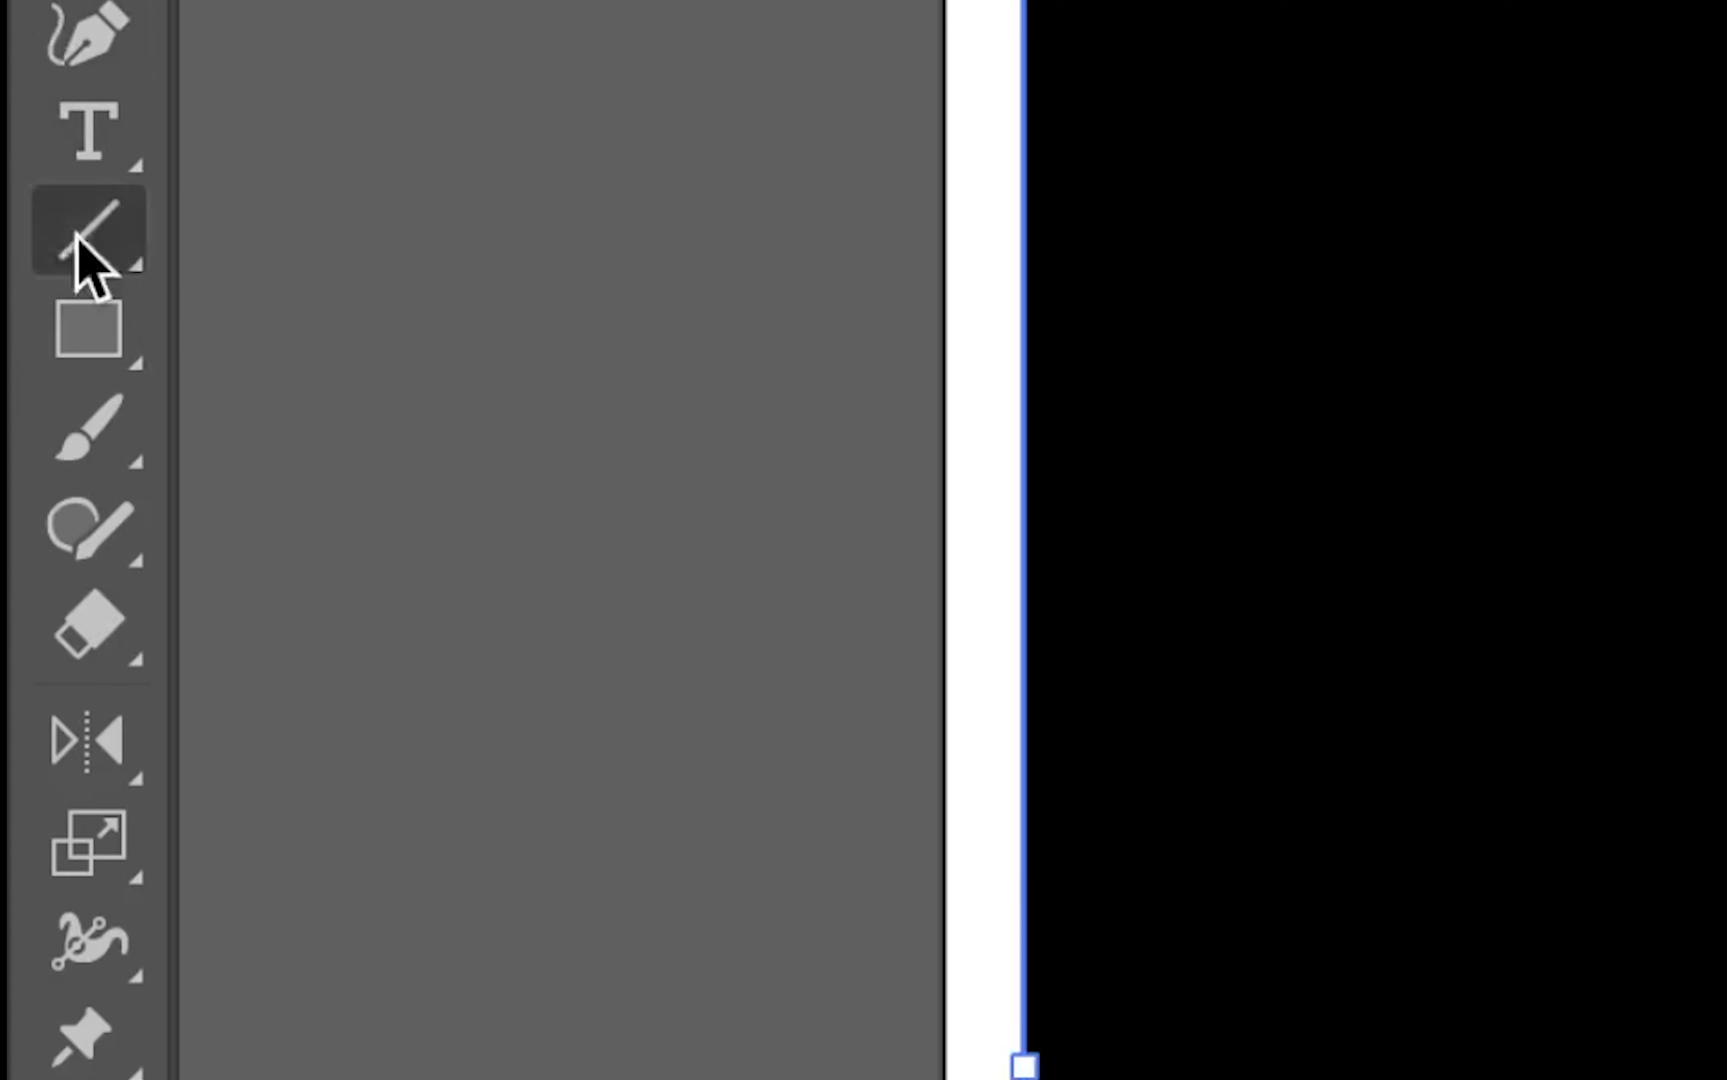
# Step: Draw a rounded rectangle about 93 by 130 pt across the artboard's right edge and fill it red
pyautogui.click(20, 340)
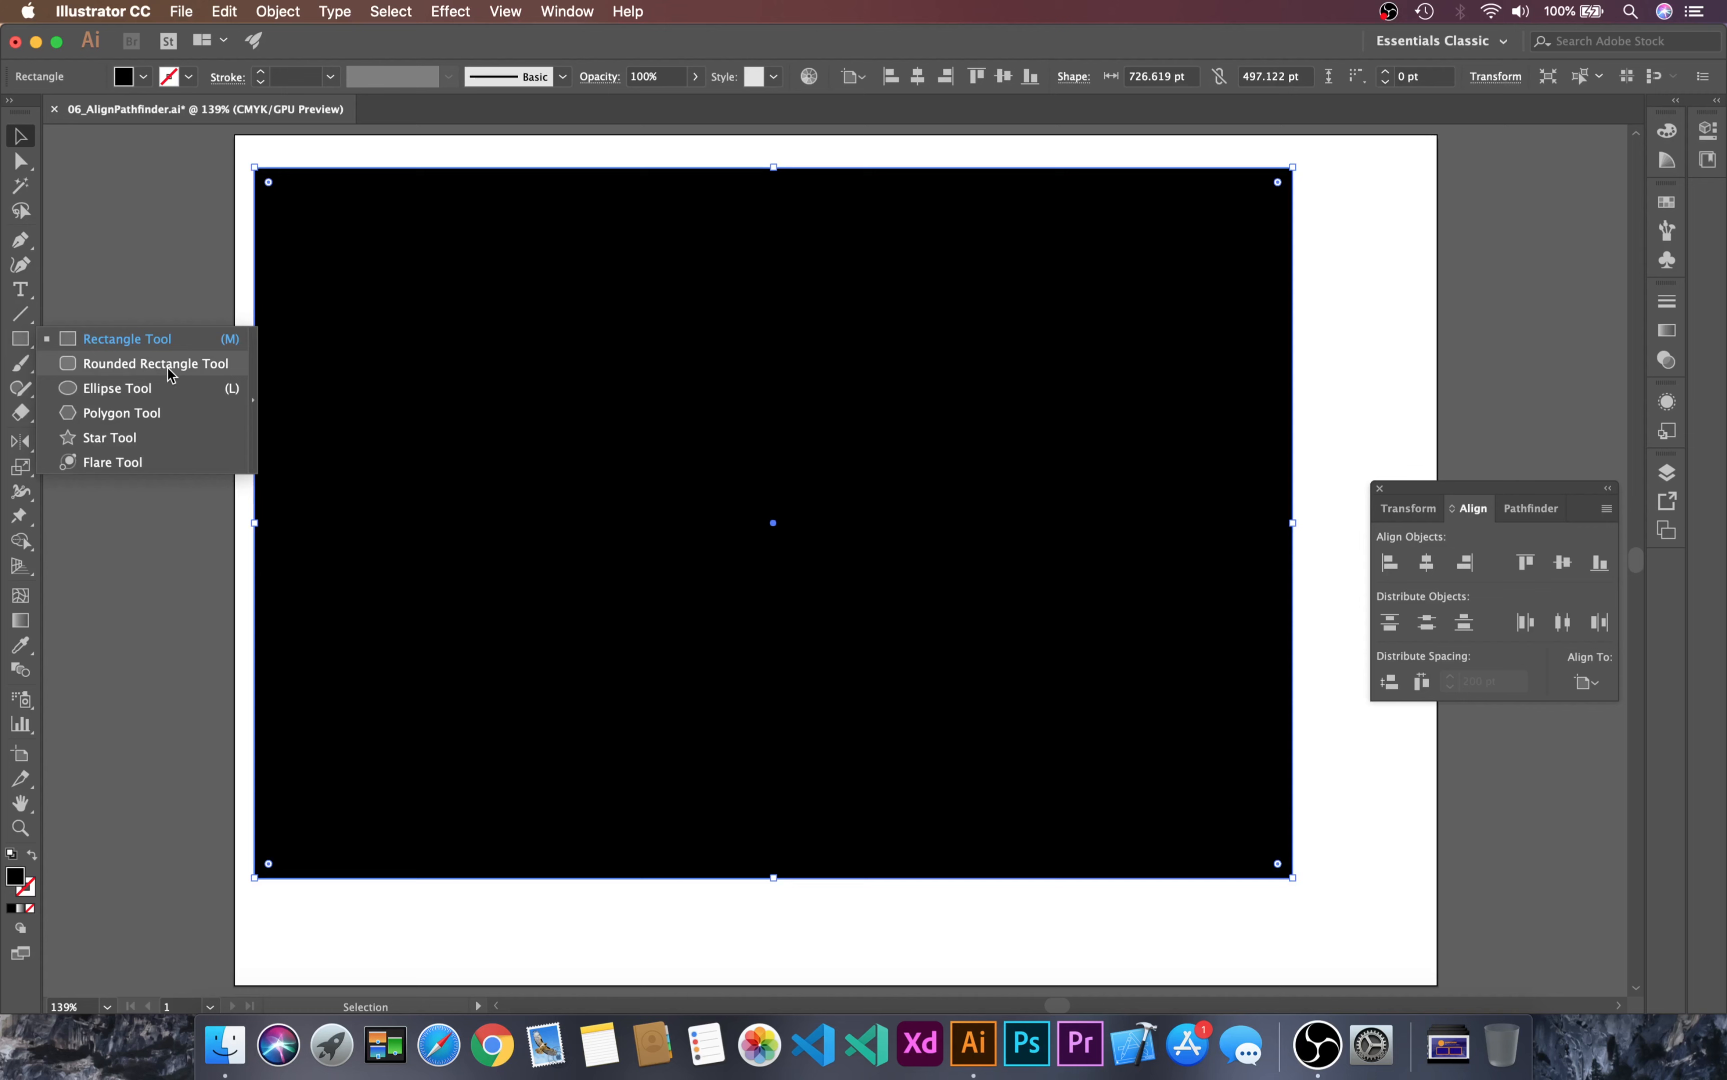
pyautogui.click(677, 462)
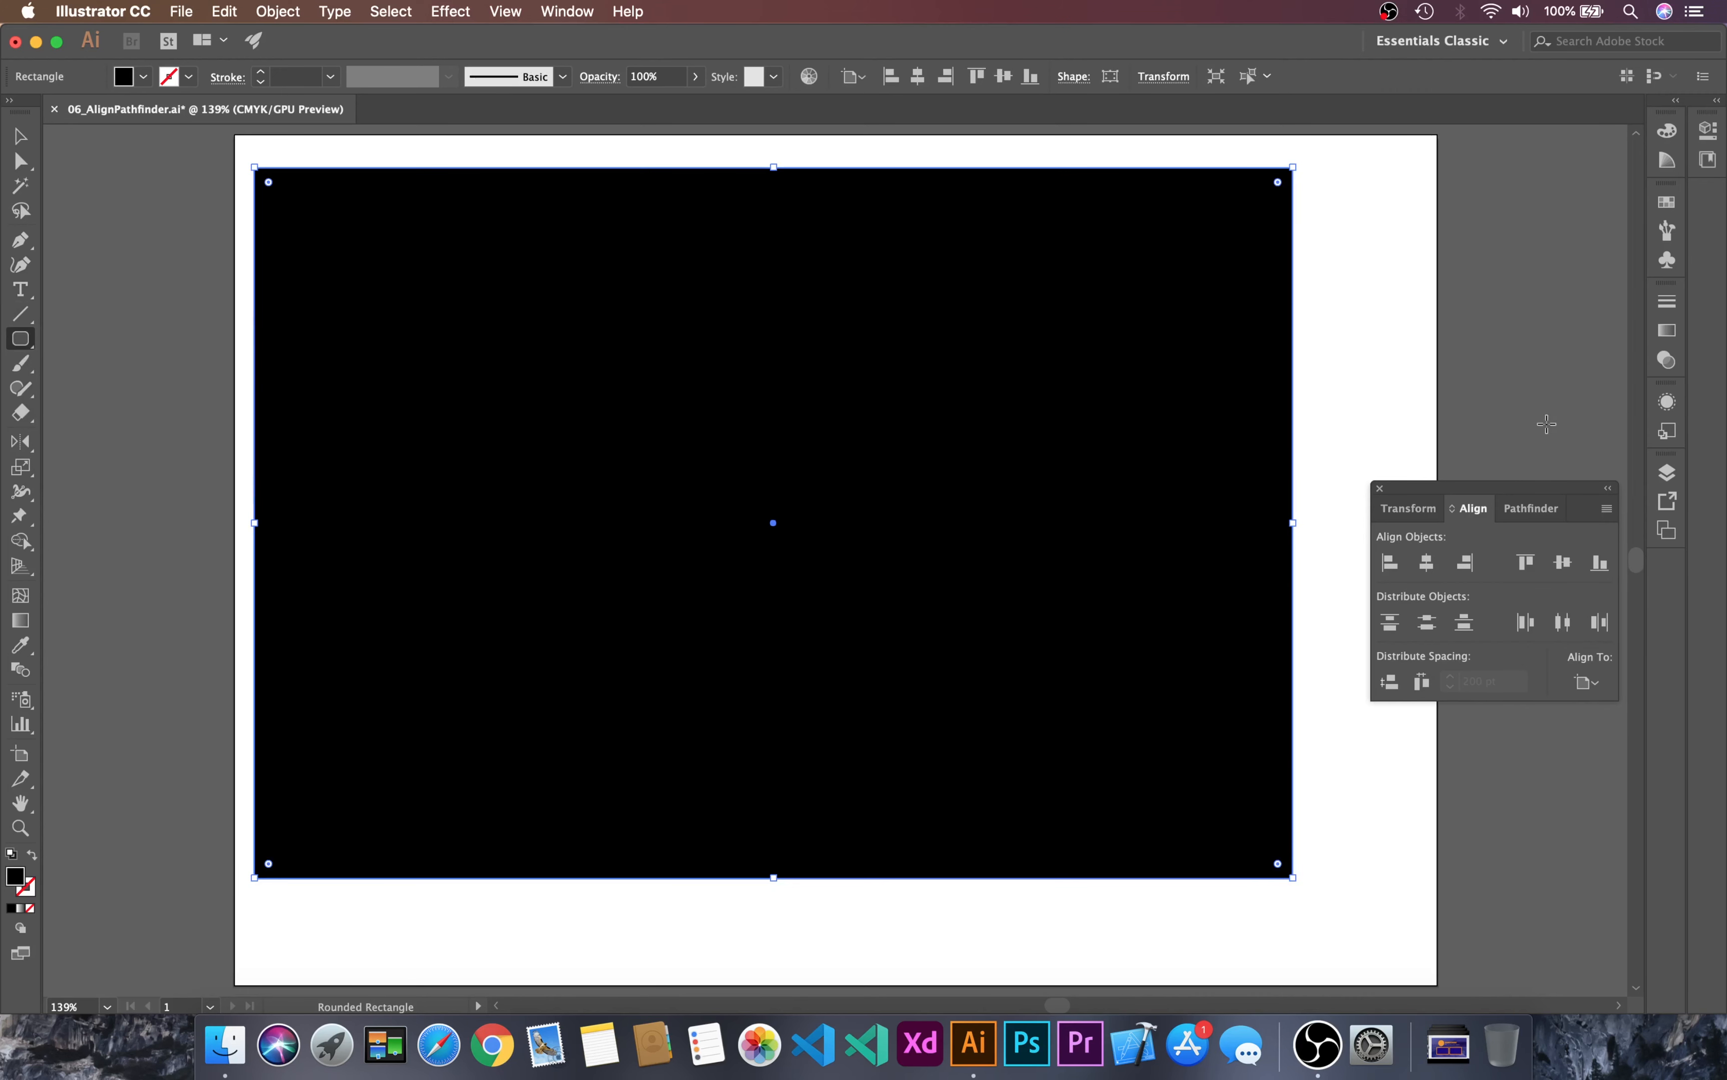
pyautogui.moveTo(1380, 277); pyautogui.dragTo(1512, 463)
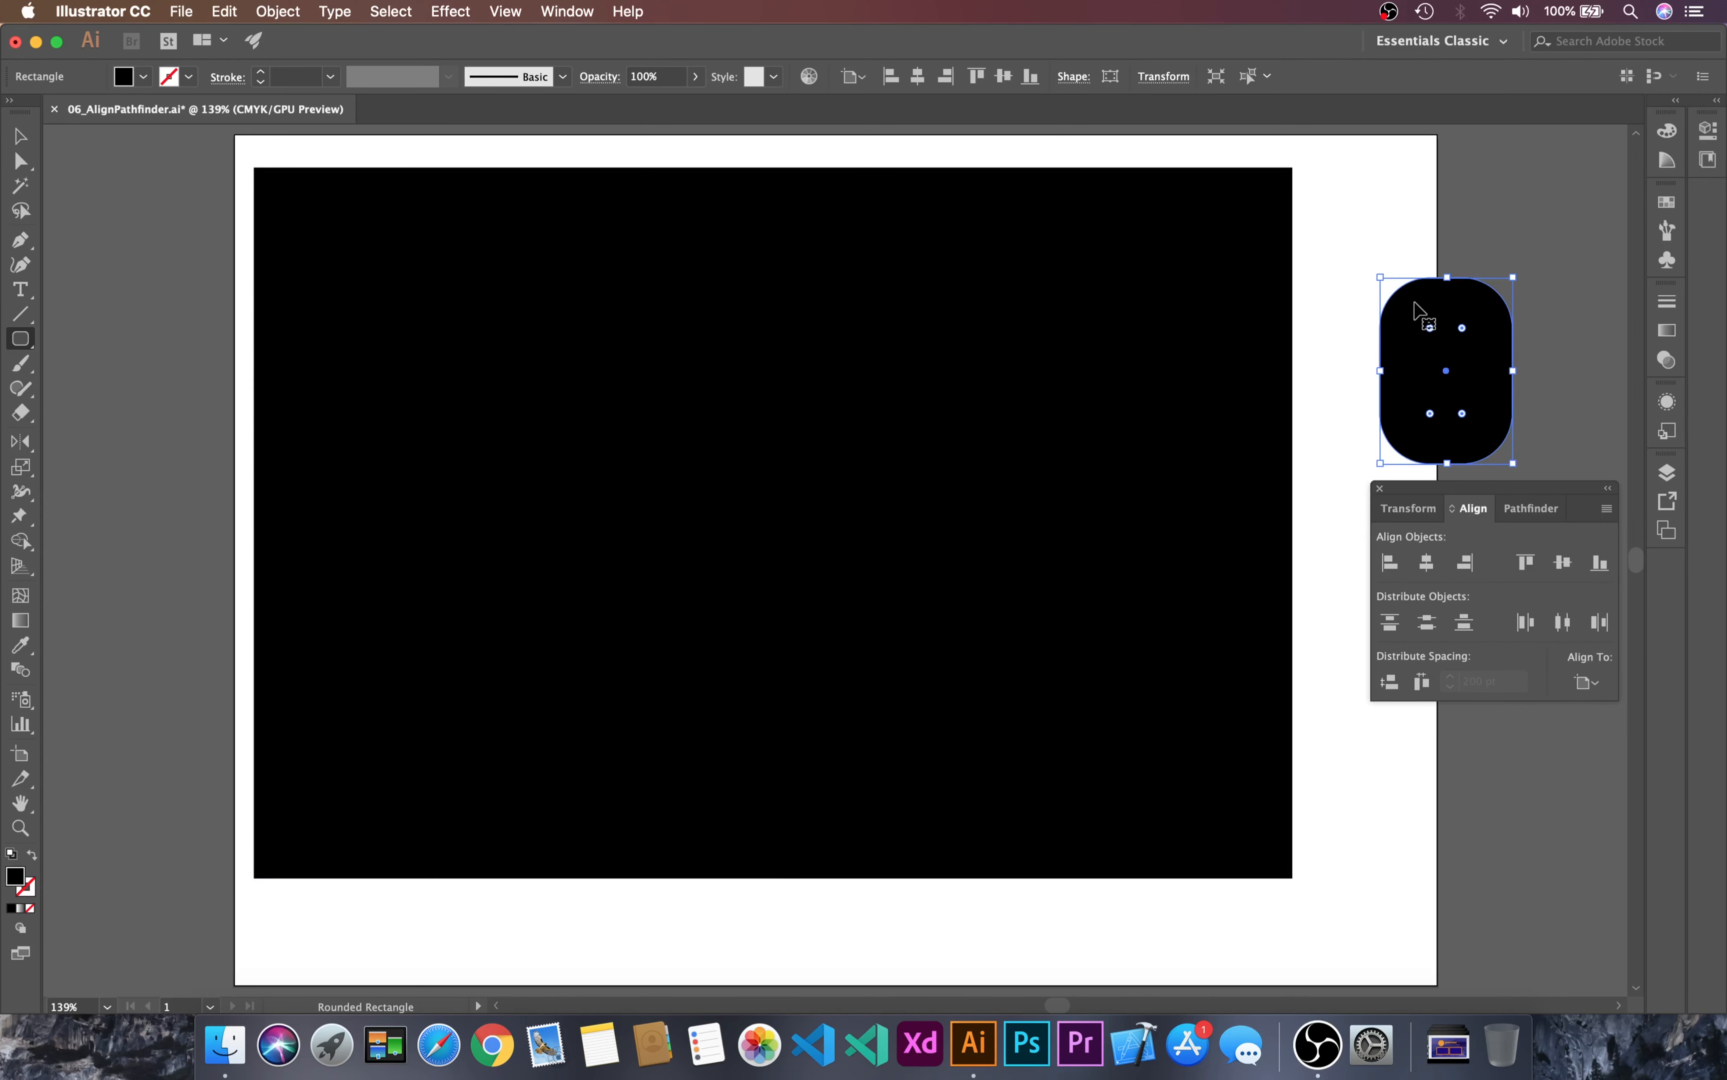
pyautogui.press('v')
pyautogui.moveTo(1359, 229); pyautogui.dragTo(1499, 407)
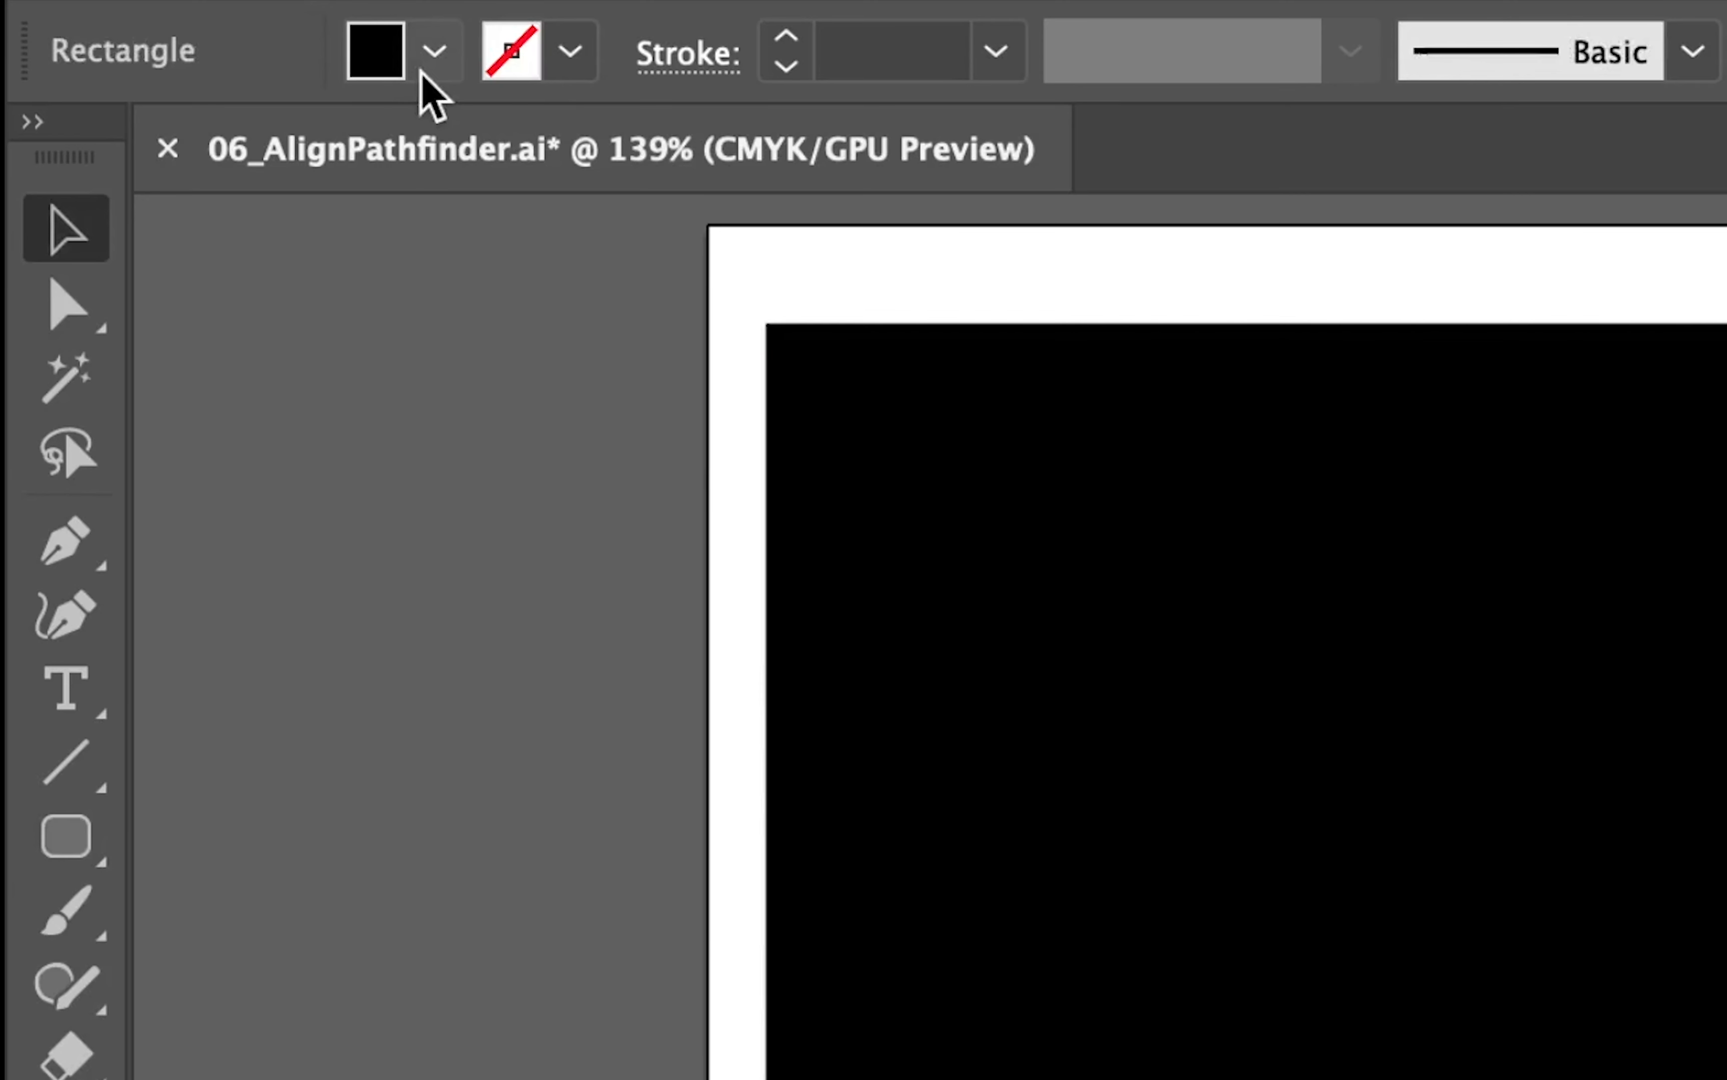
pyautogui.click(429, 61)
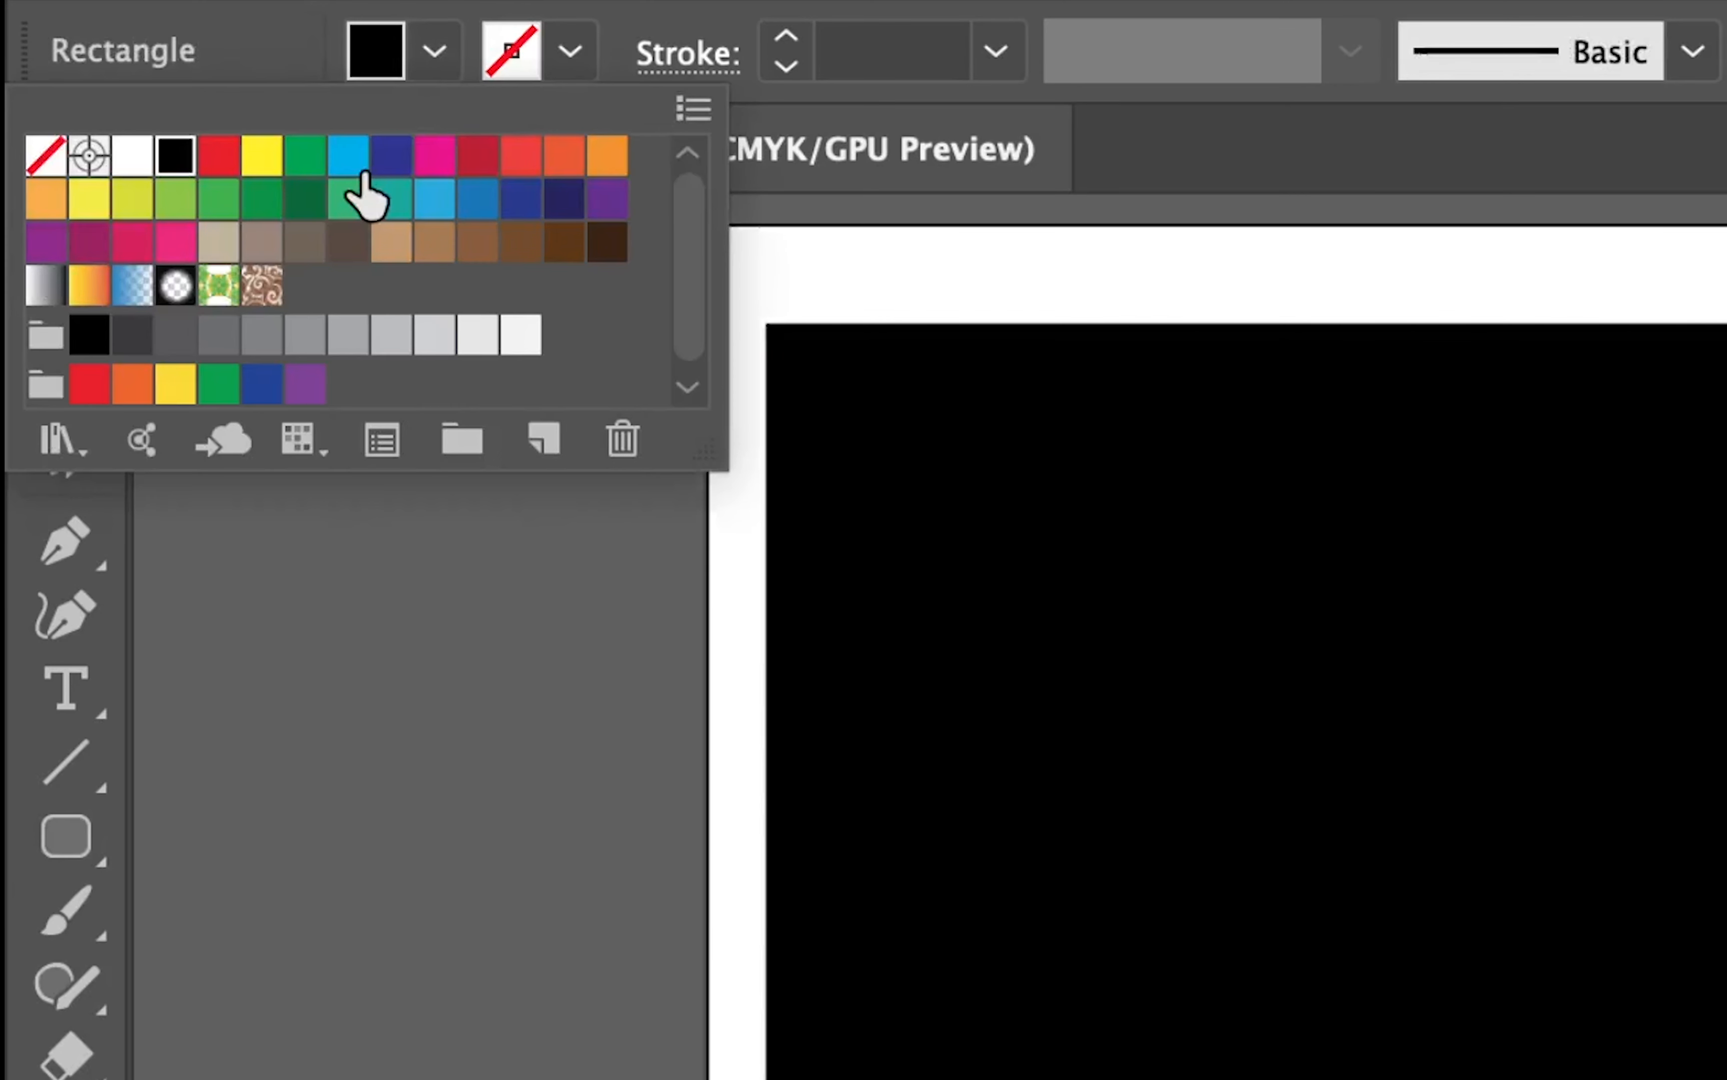
pyautogui.click(219, 158)
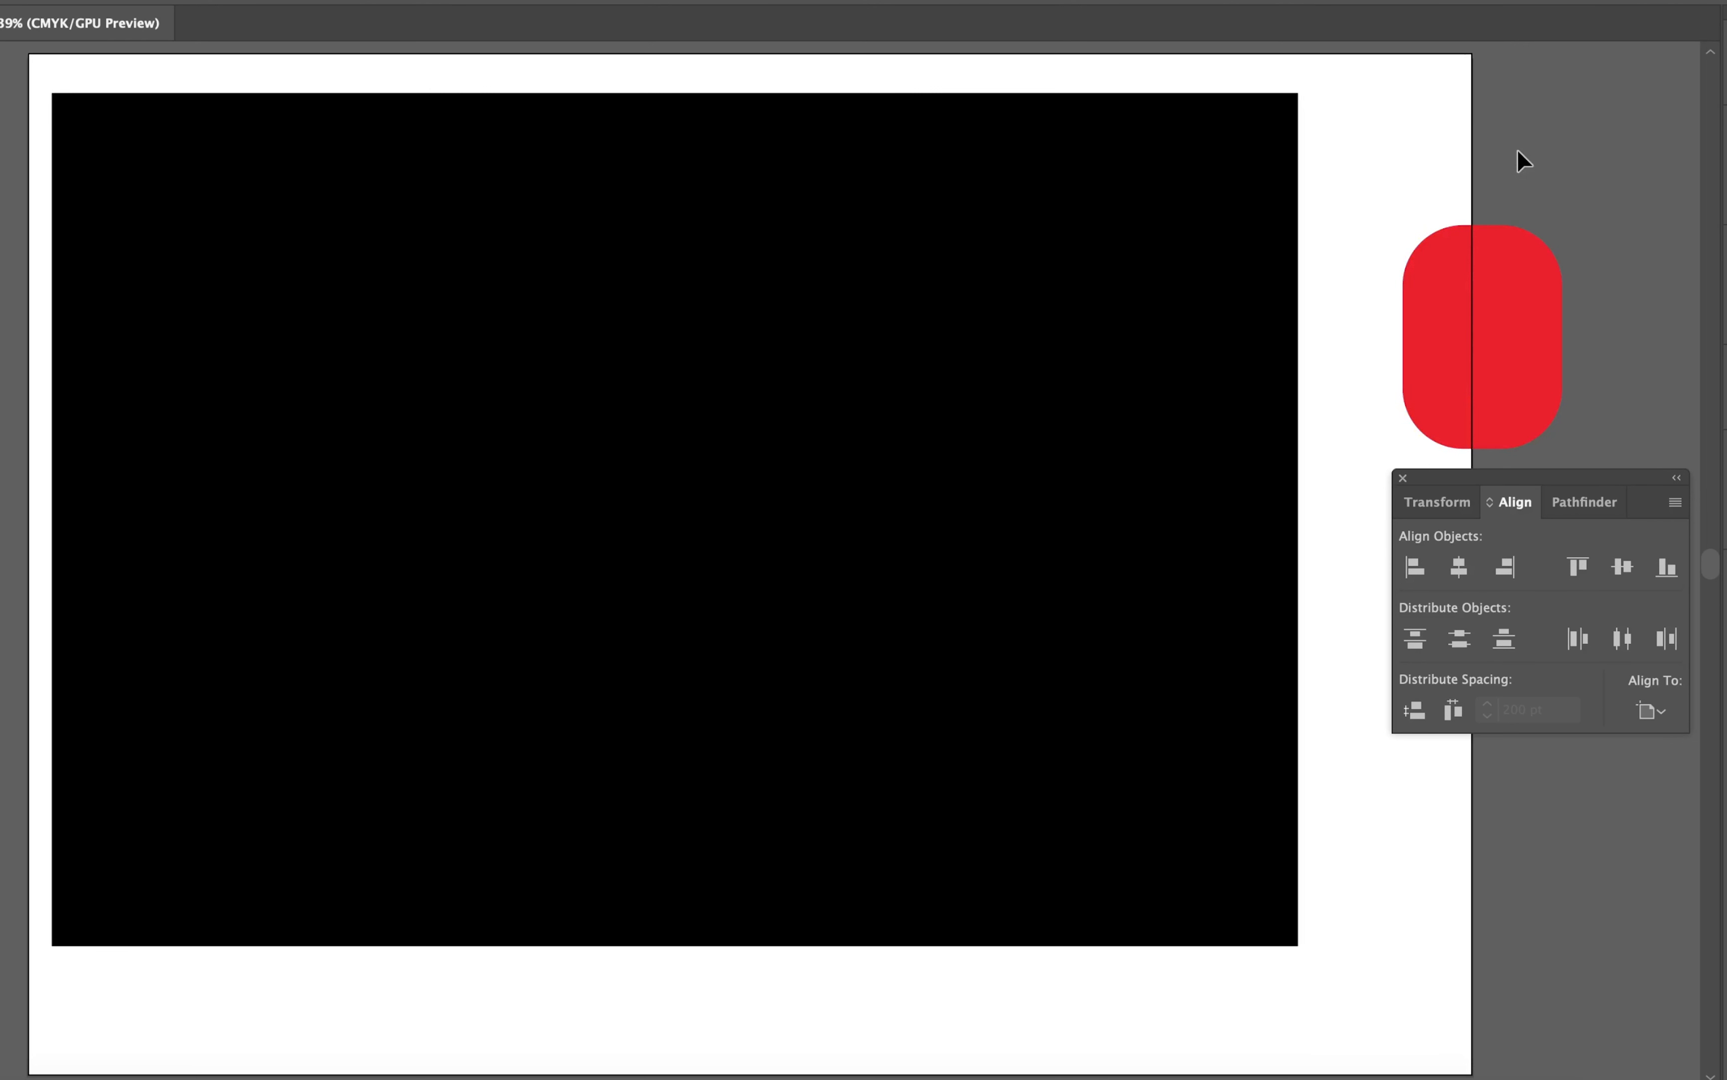
pyautogui.moveTo(1548, 159); pyautogui.dragTo(1426, 356)
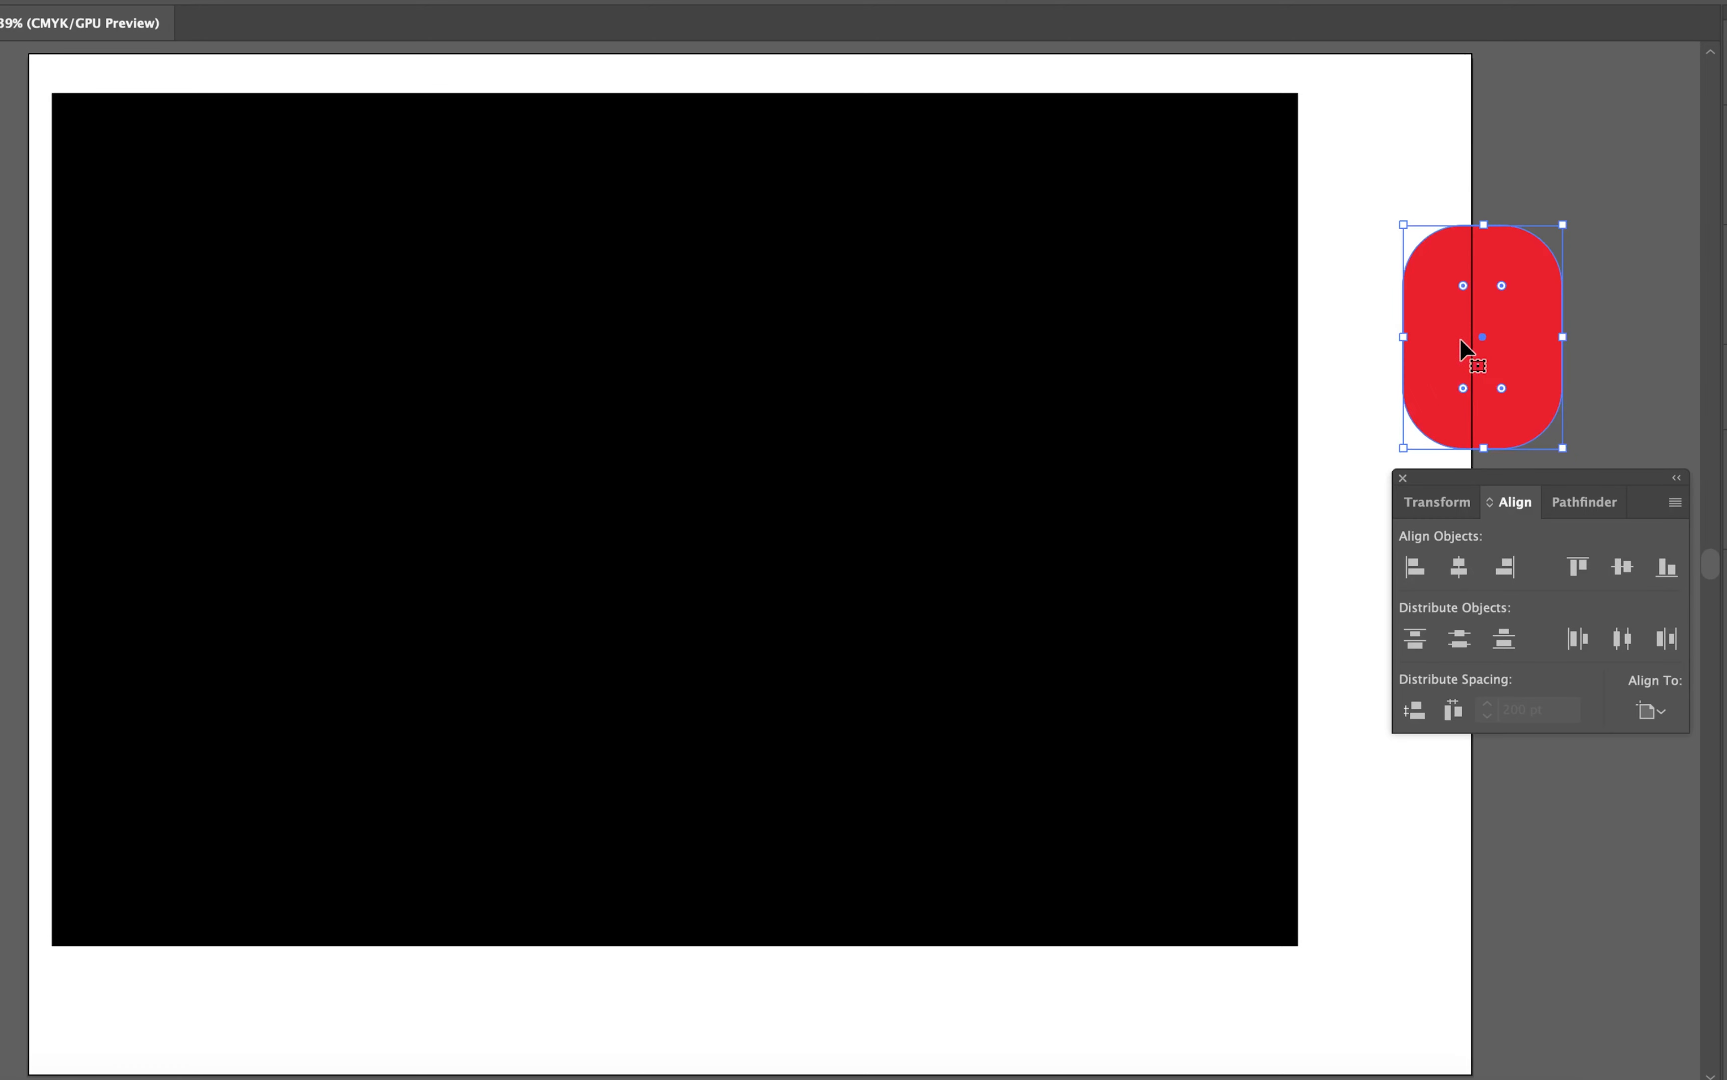
pyautogui.keyDown('shift'); pyautogui.click(1102, 301); pyautogui.keyUp('shift')
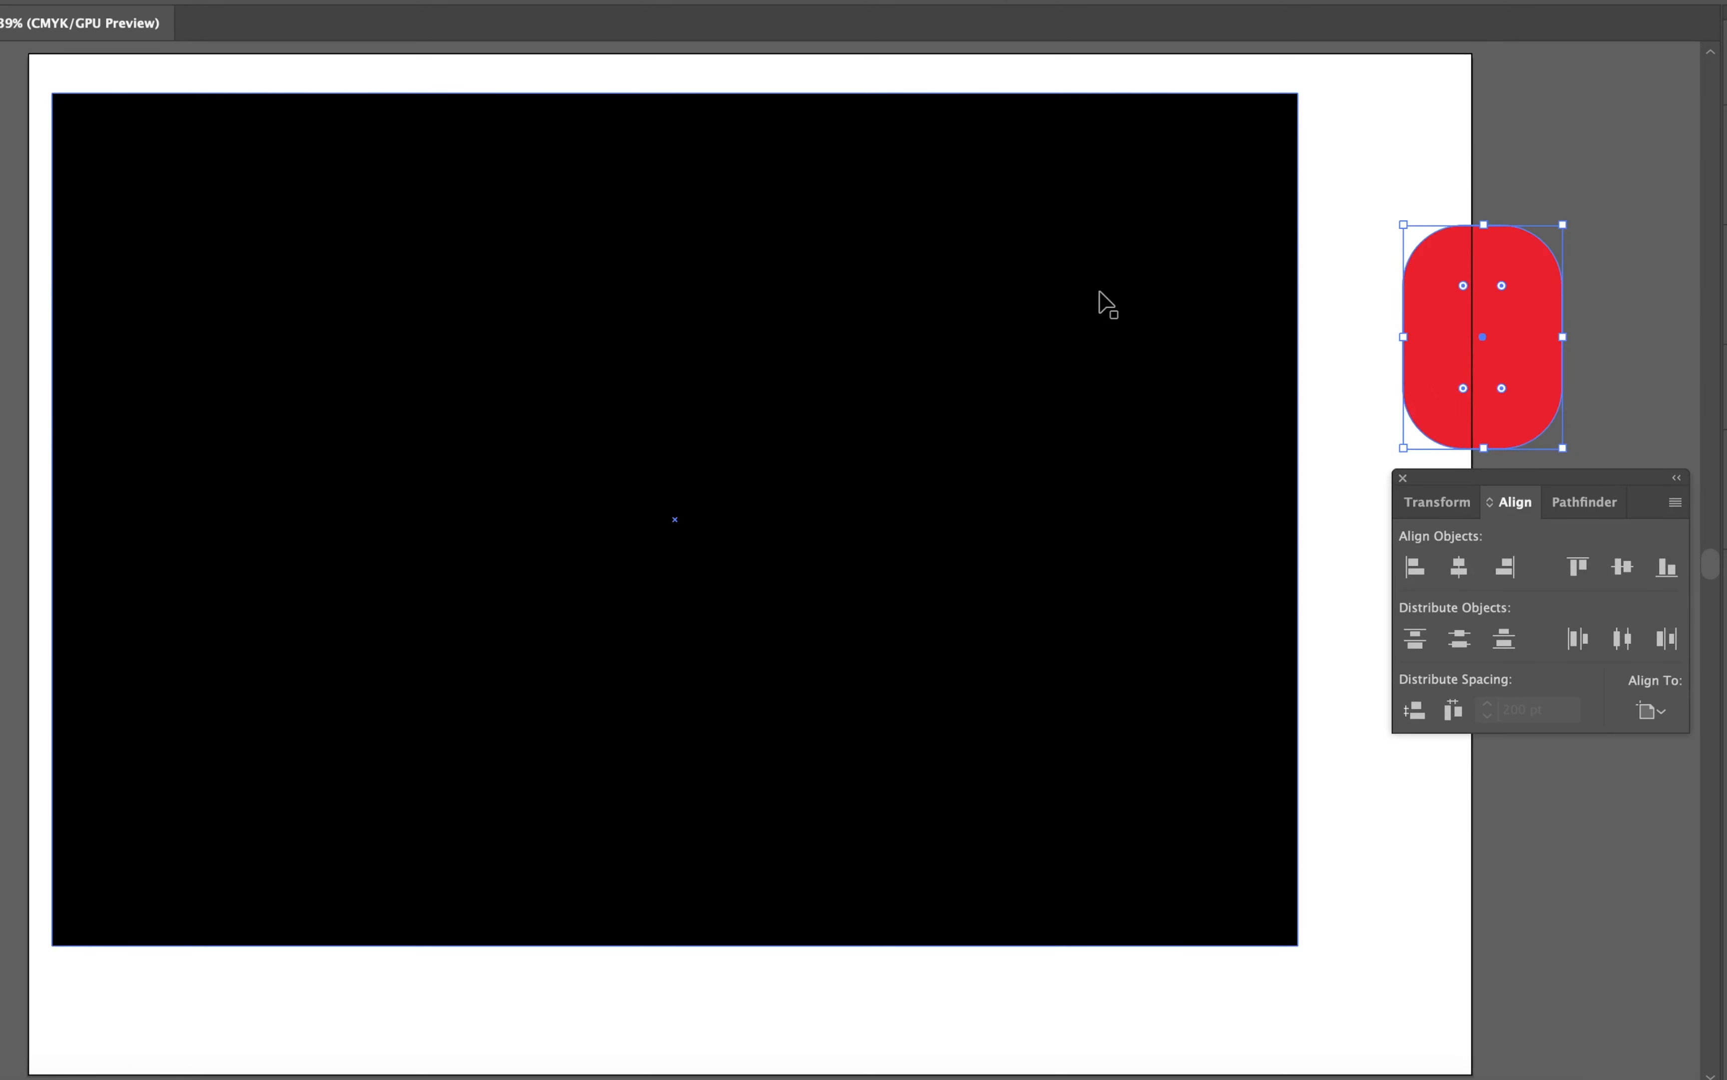
pyautogui.click(758, 290)
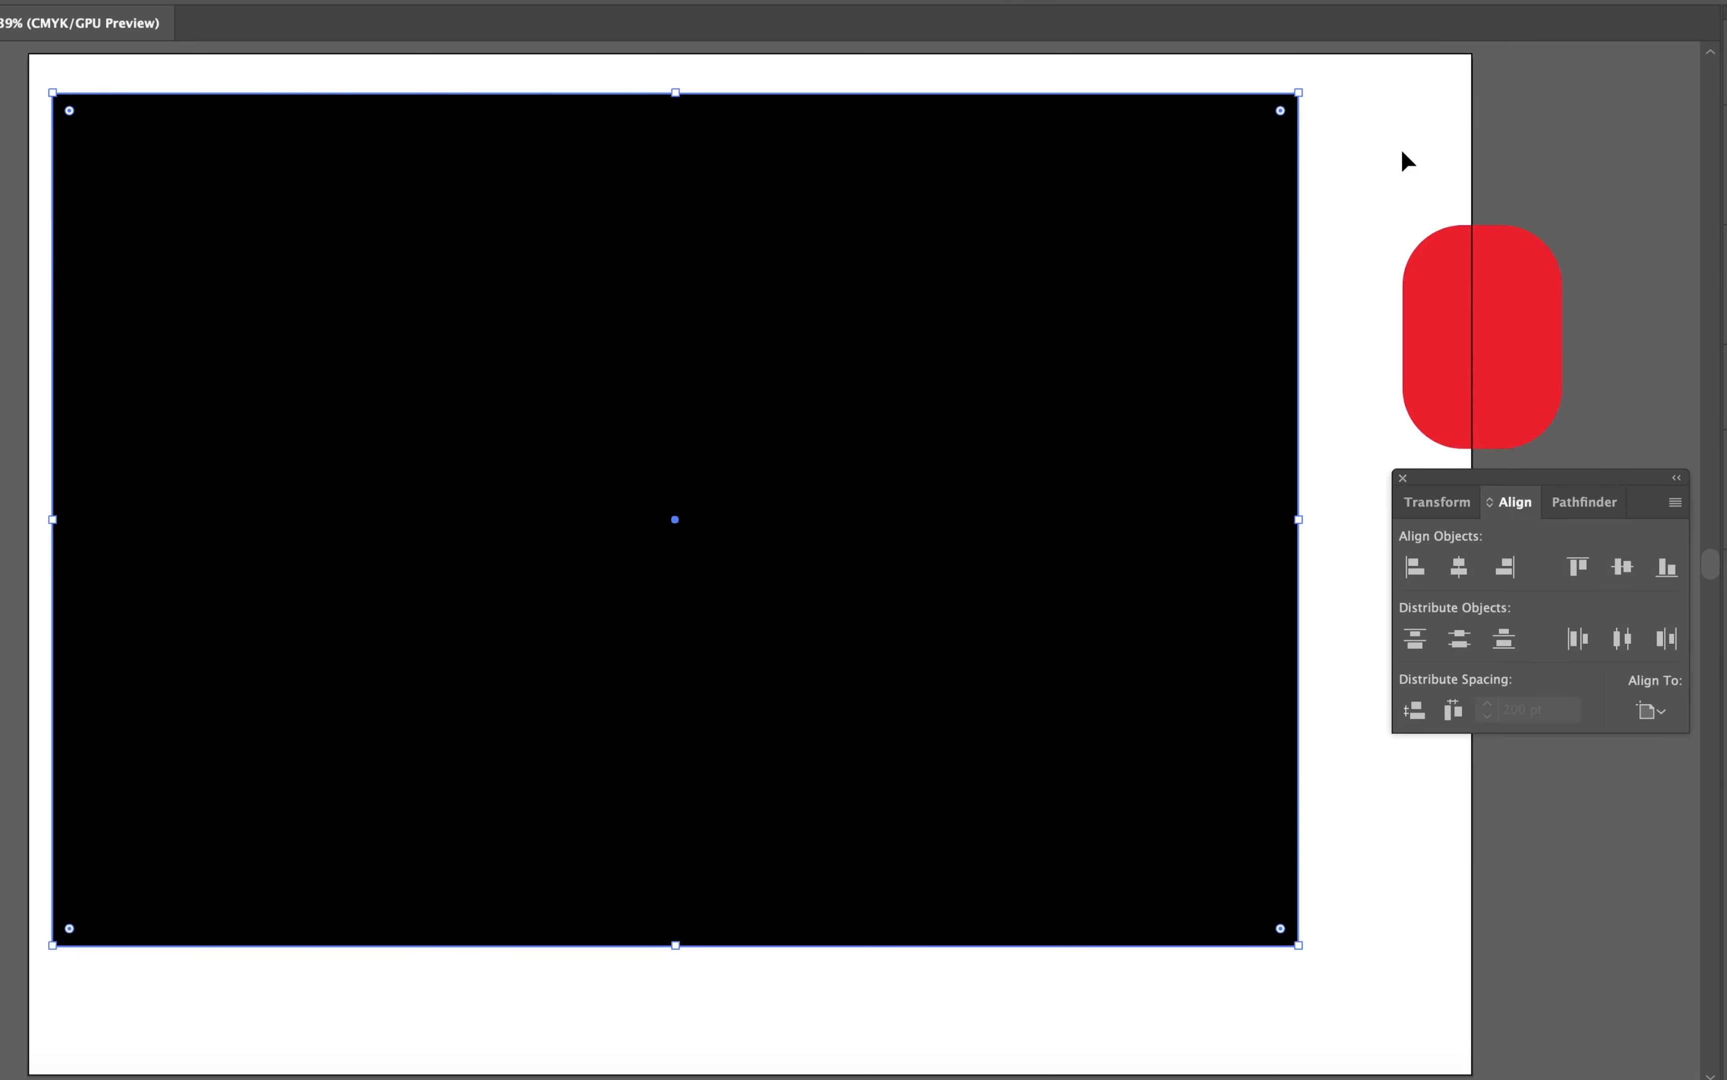
pyautogui.click(1432, 97)
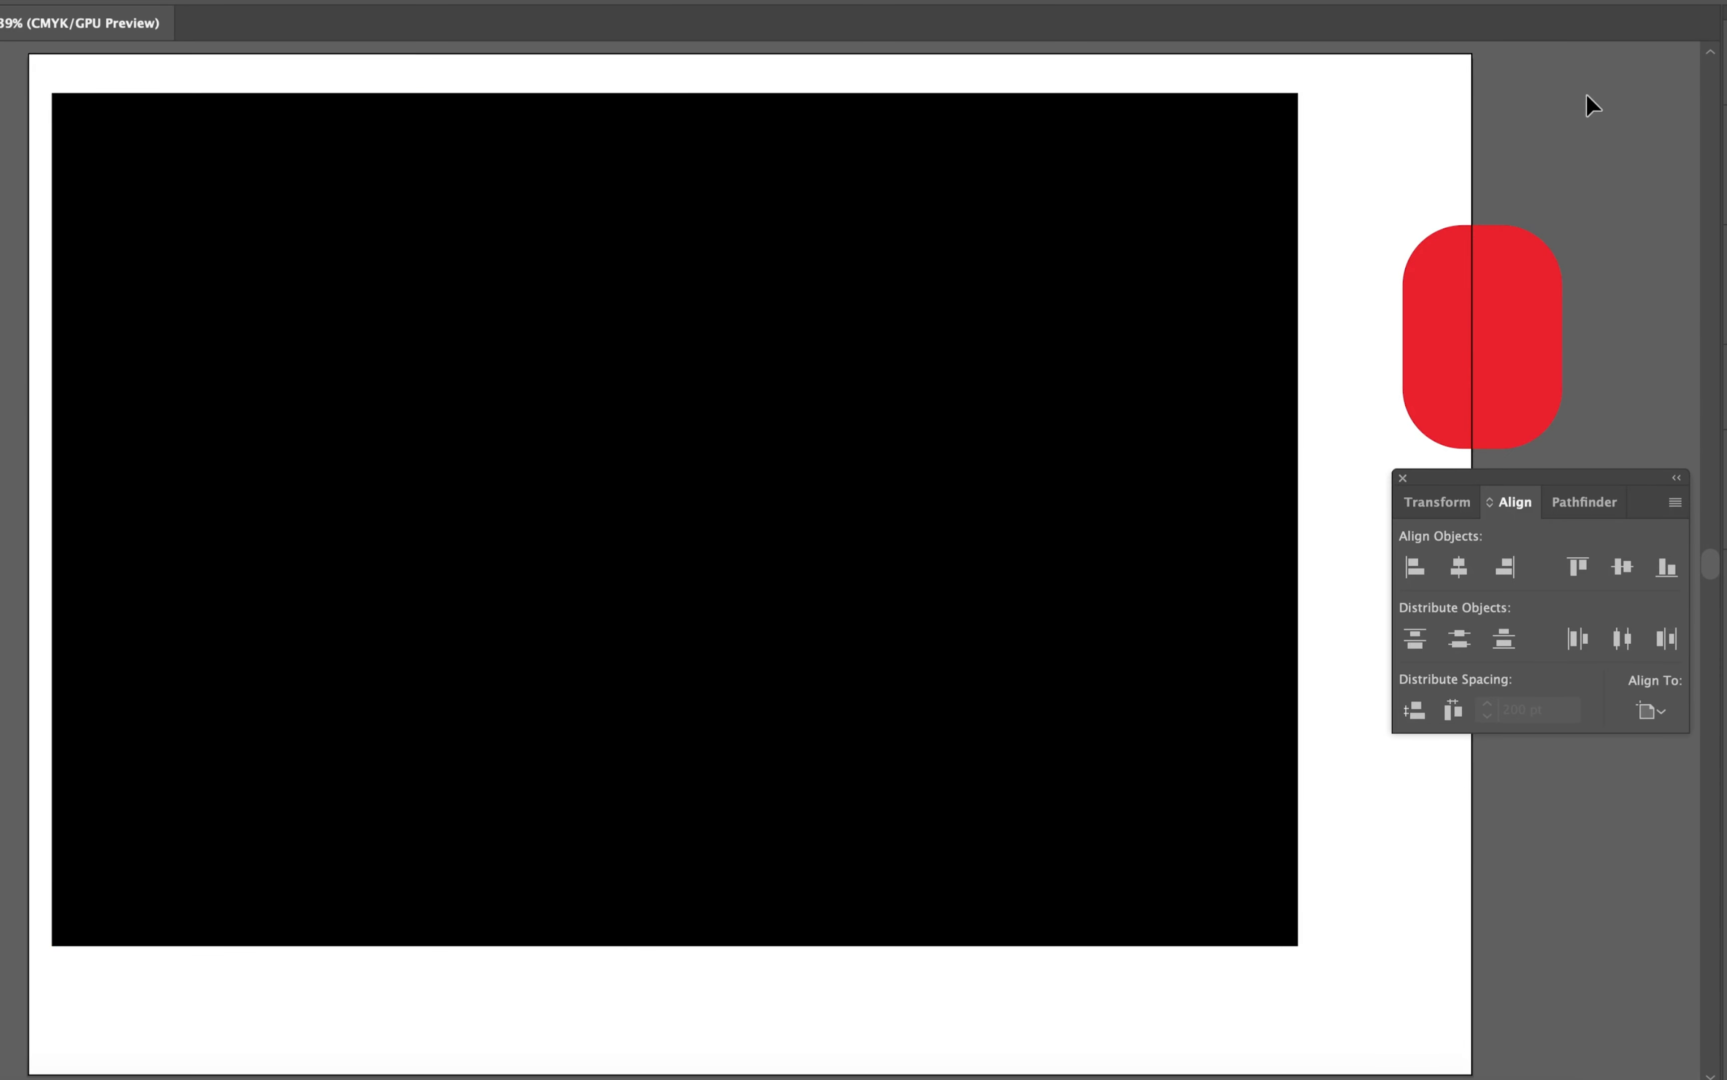
# Step: Select both shapes and set the alignment reference to Align to Key Object, with the black rectangle as the key object
pyautogui.moveTo(1620, 79); pyautogui.dragTo(1007, 421)
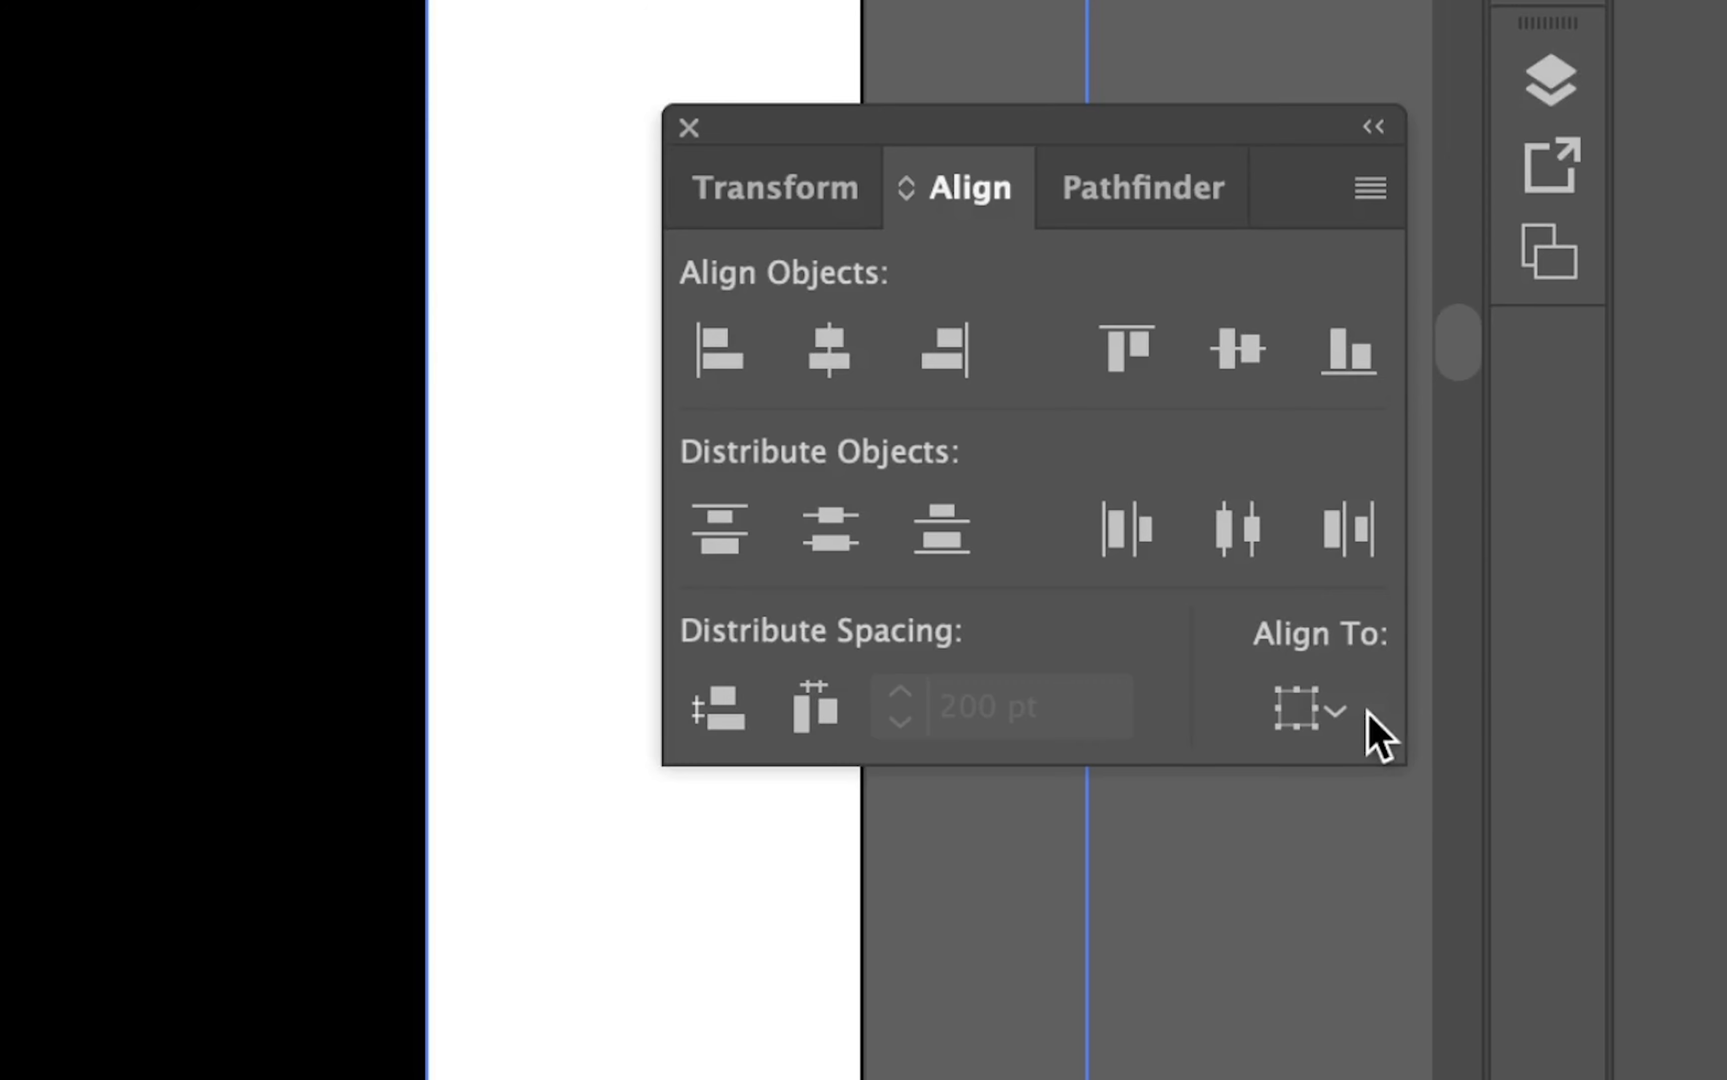
pyautogui.click(1360, 710)
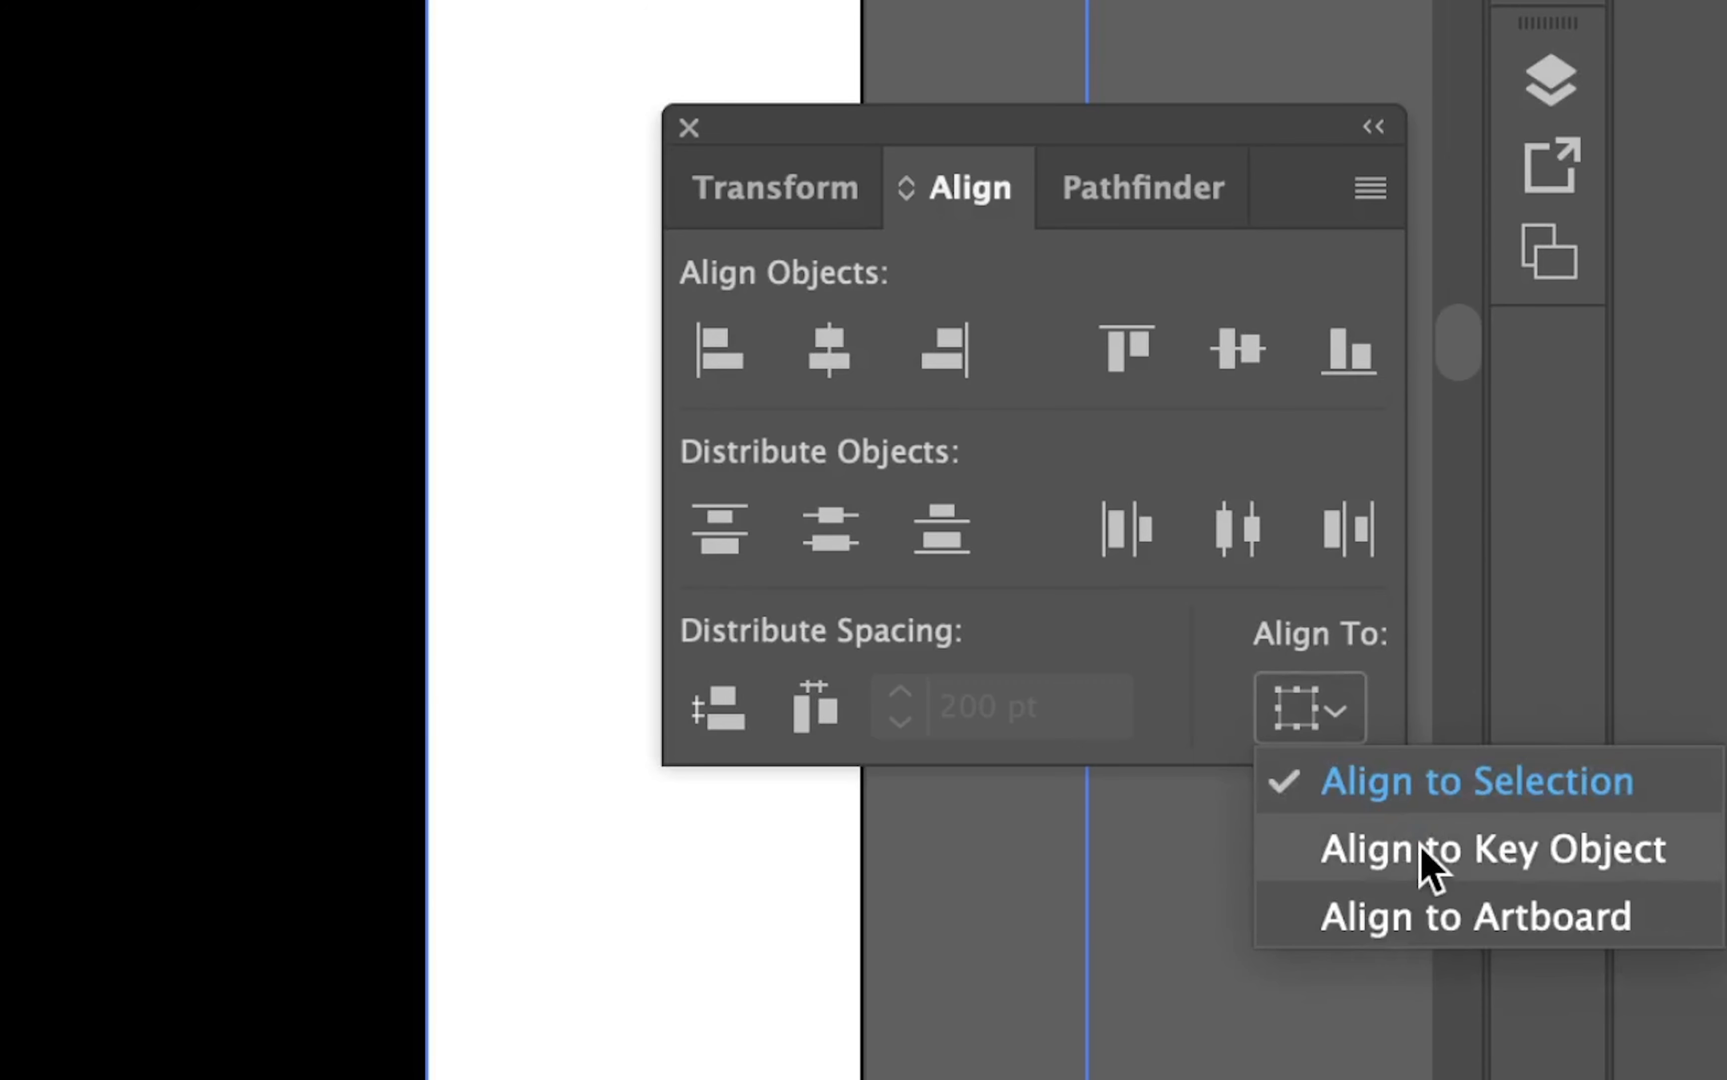
pyautogui.click(1428, 864)
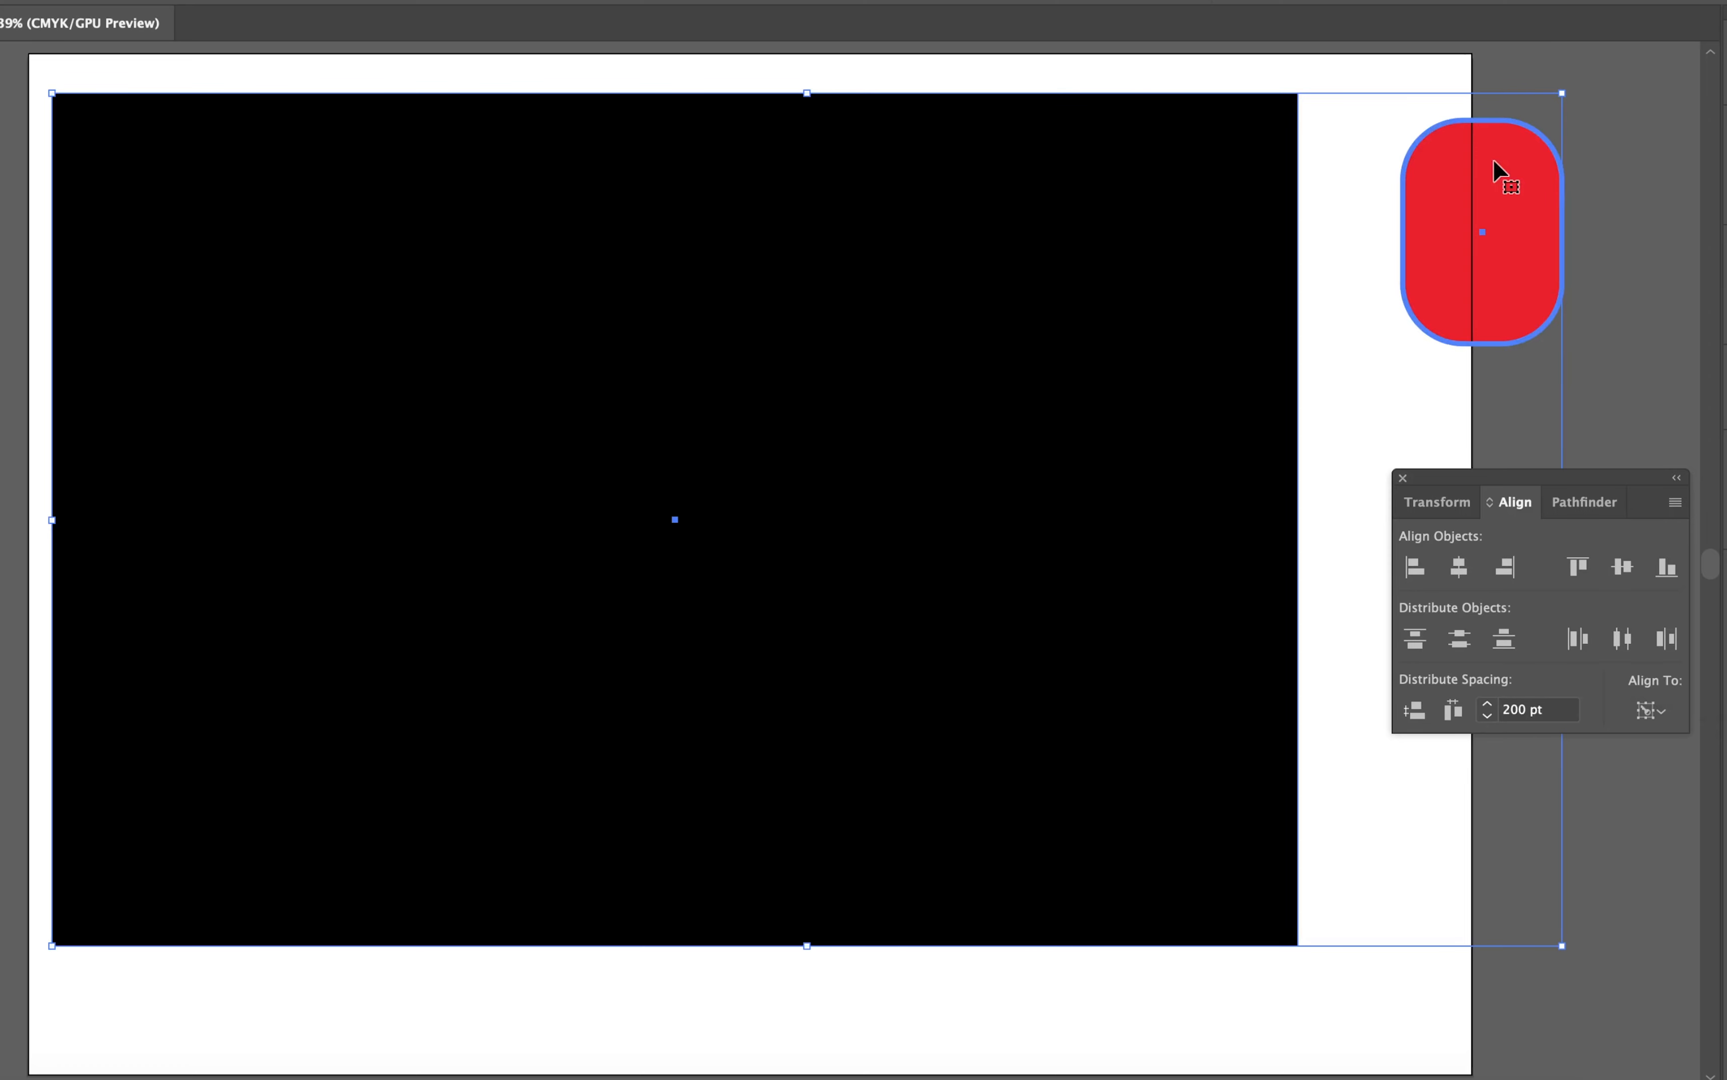
pyautogui.click(1246, 265)
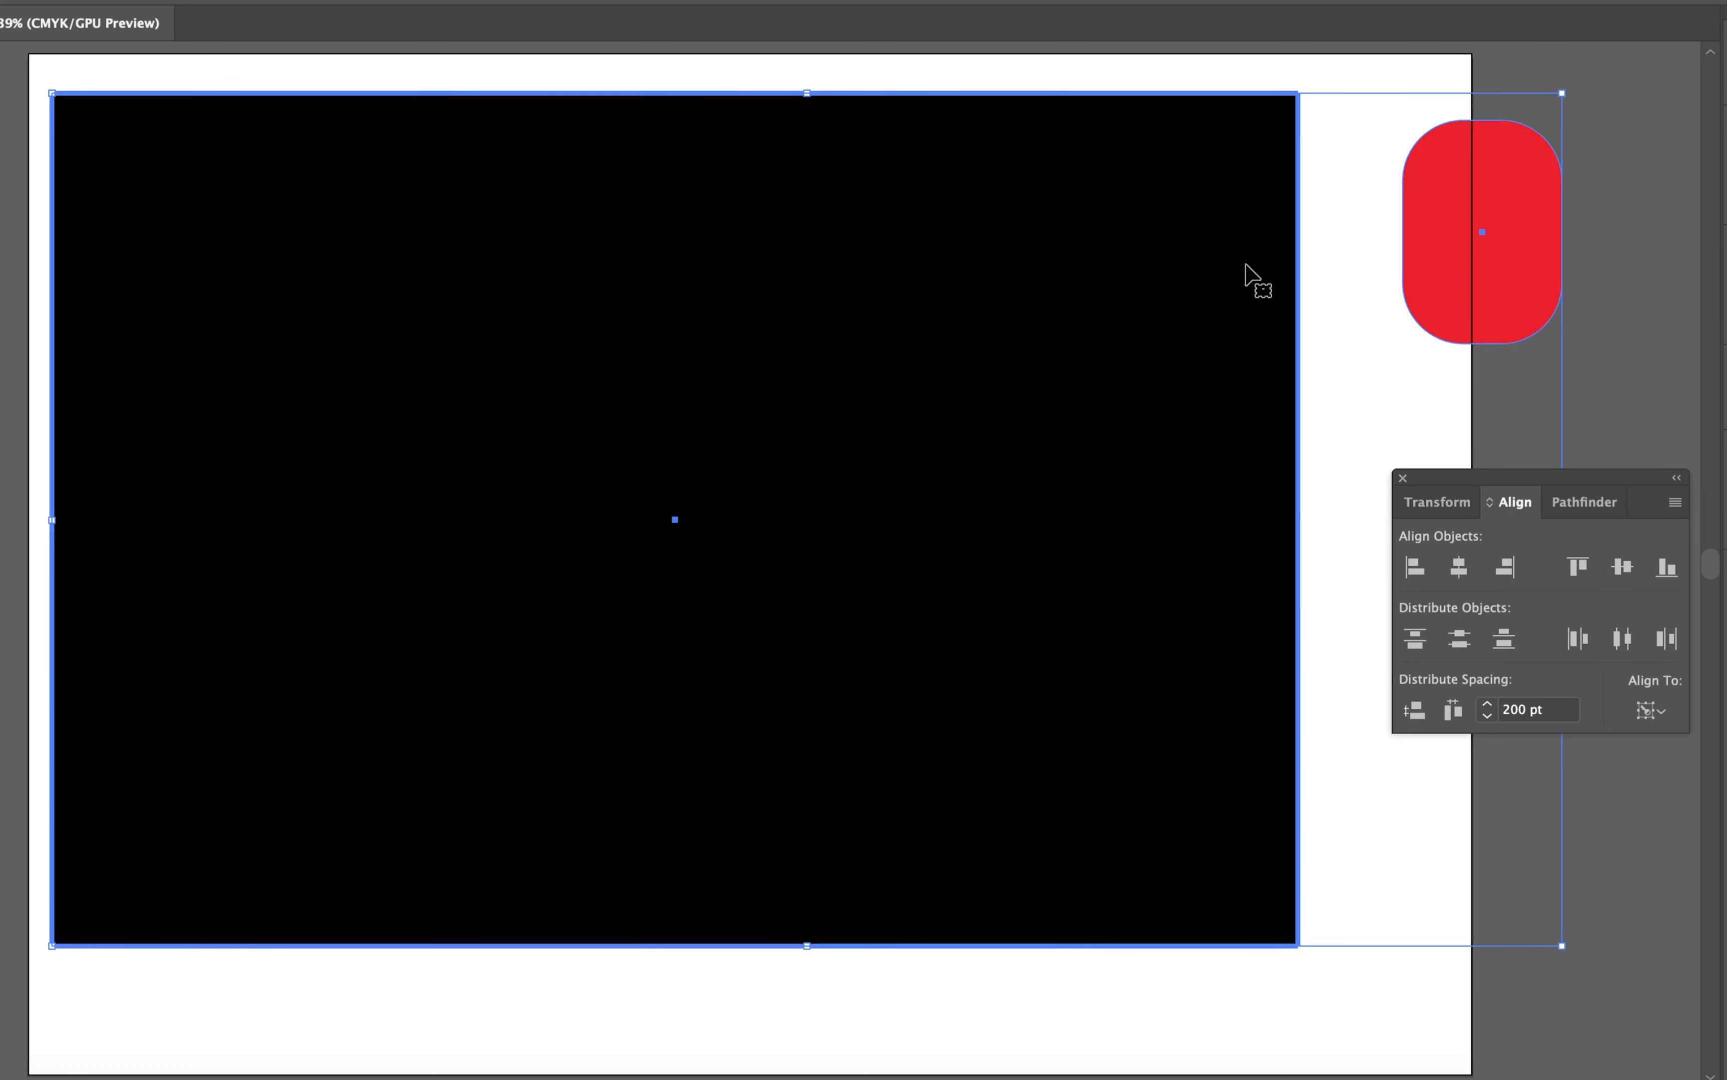
# Step: Centre the red rounded shape horizontally and vertically on the black rectangle and deselect both
pyautogui.click(1467, 577)
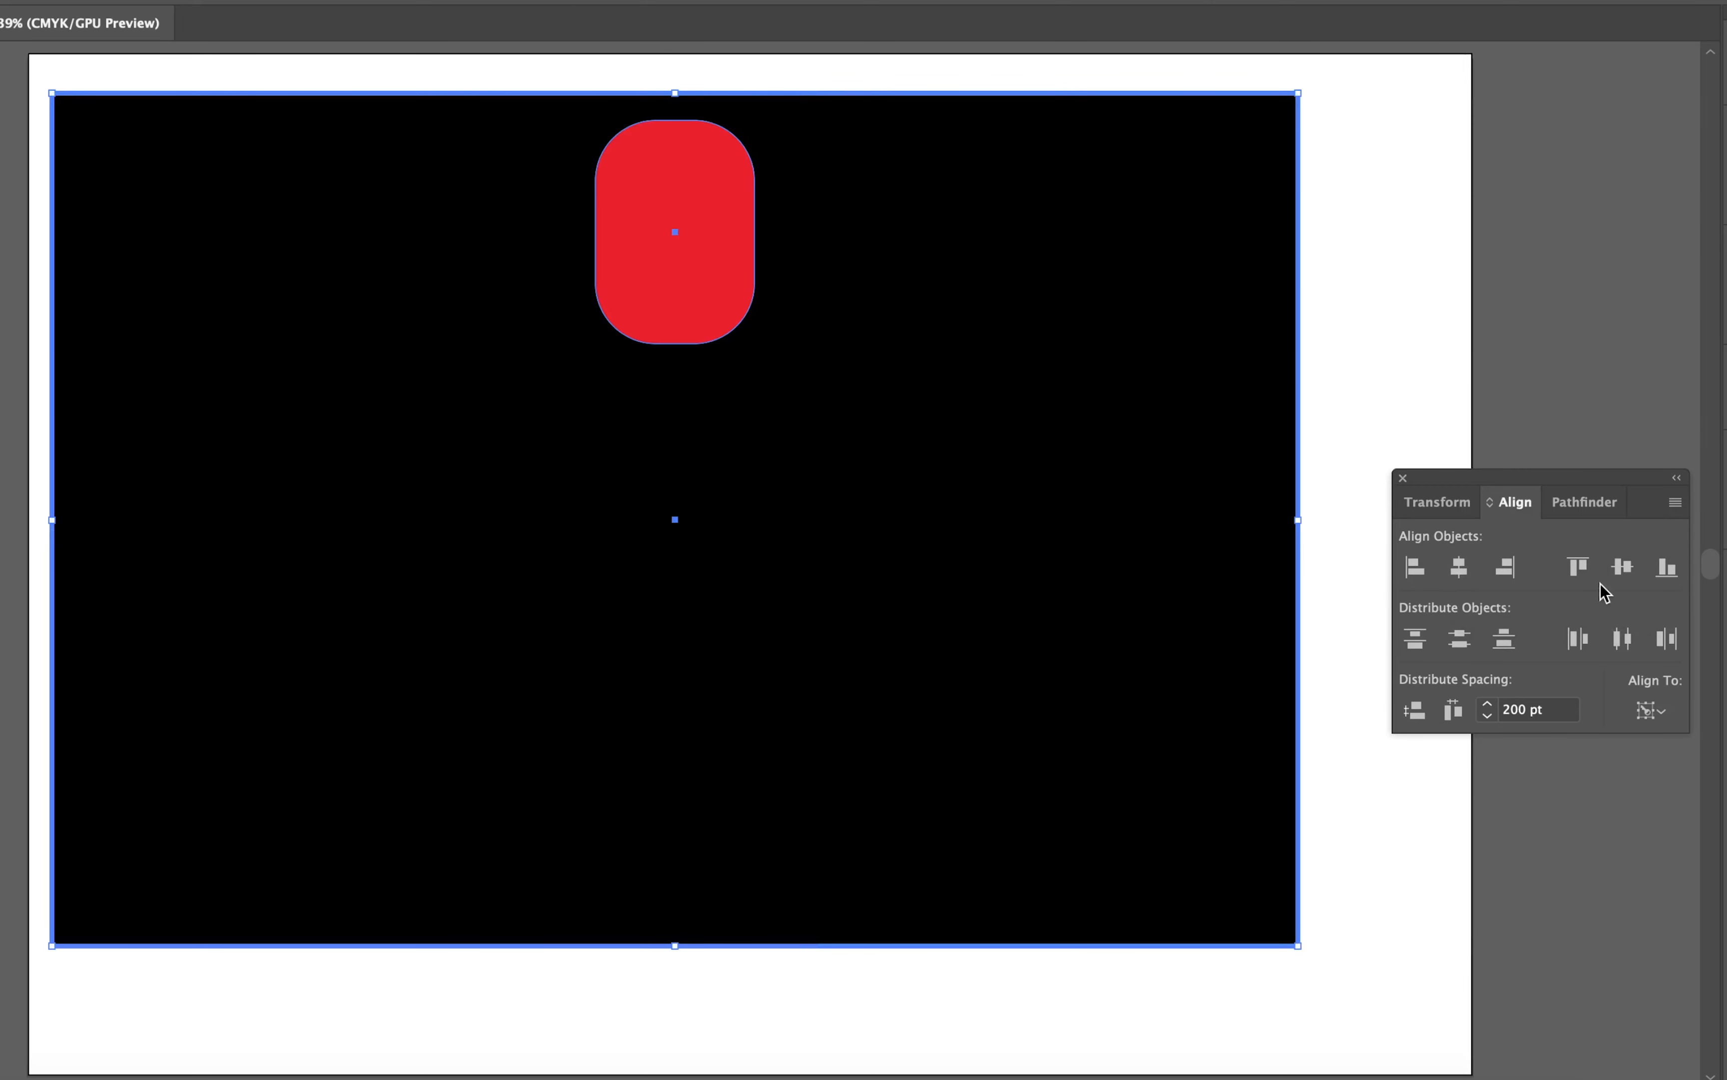
pyautogui.click(1614, 571)
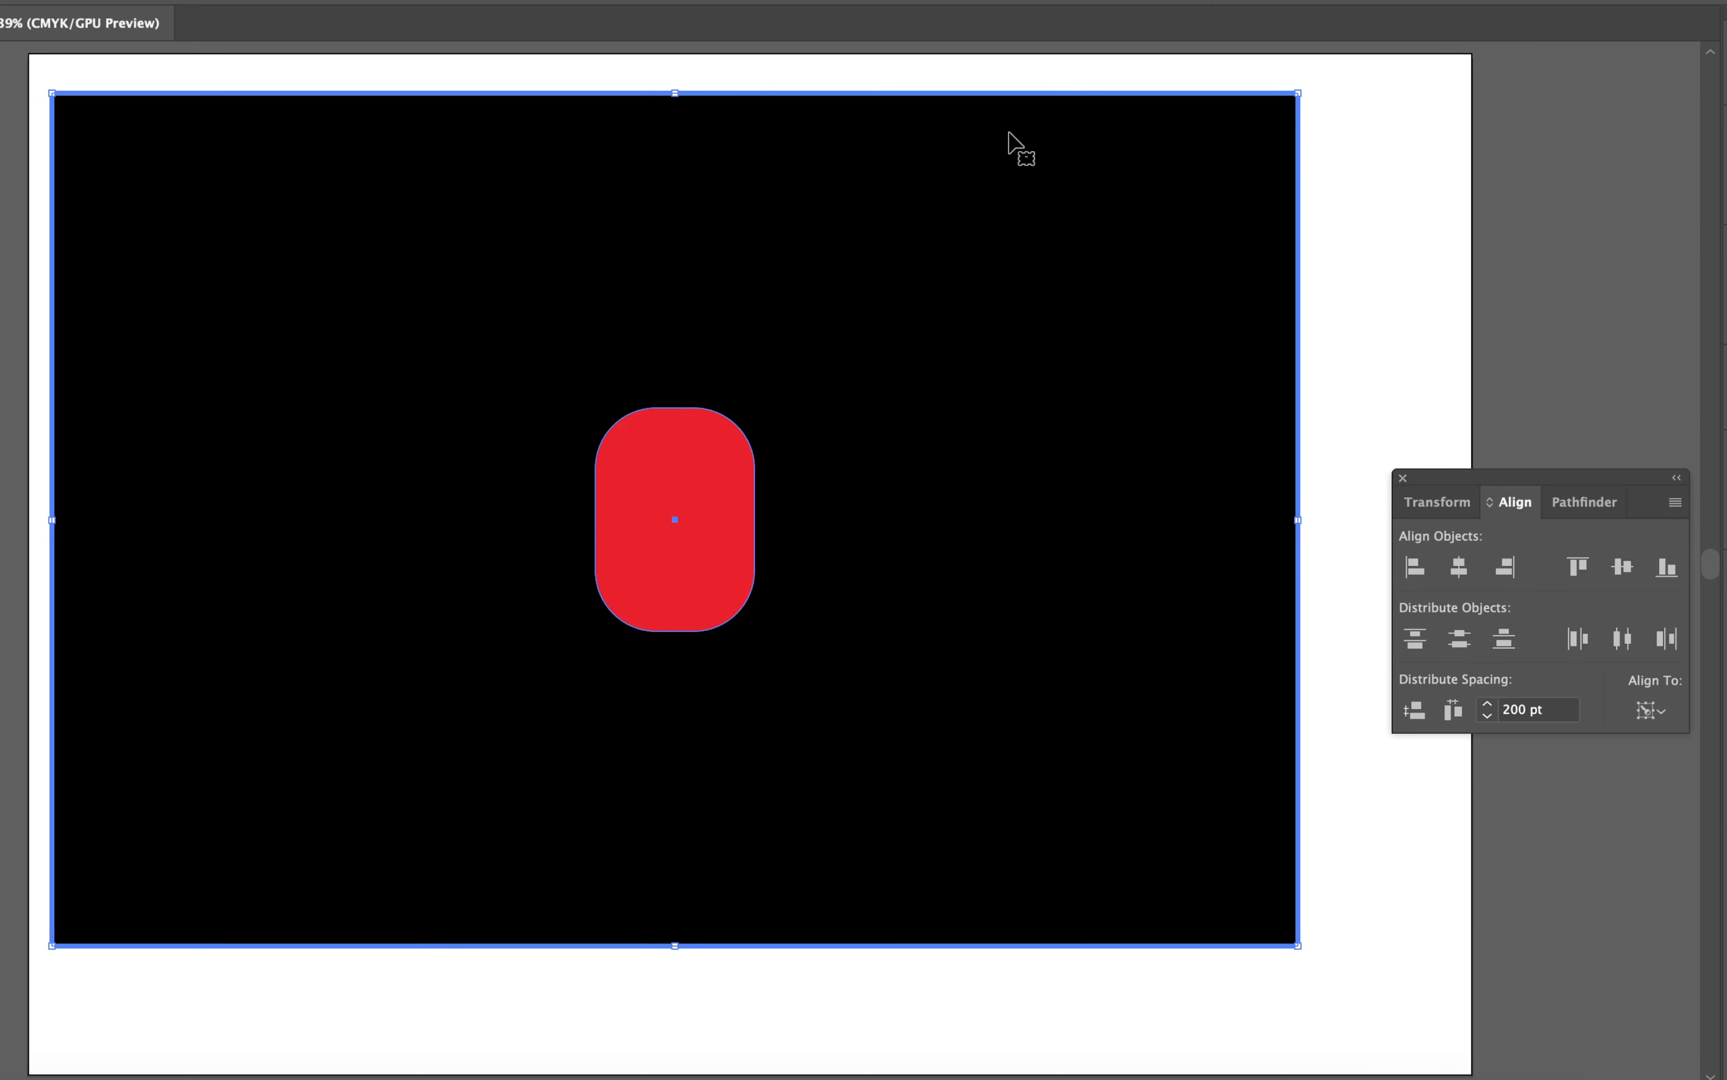
pyautogui.click(1400, 177)
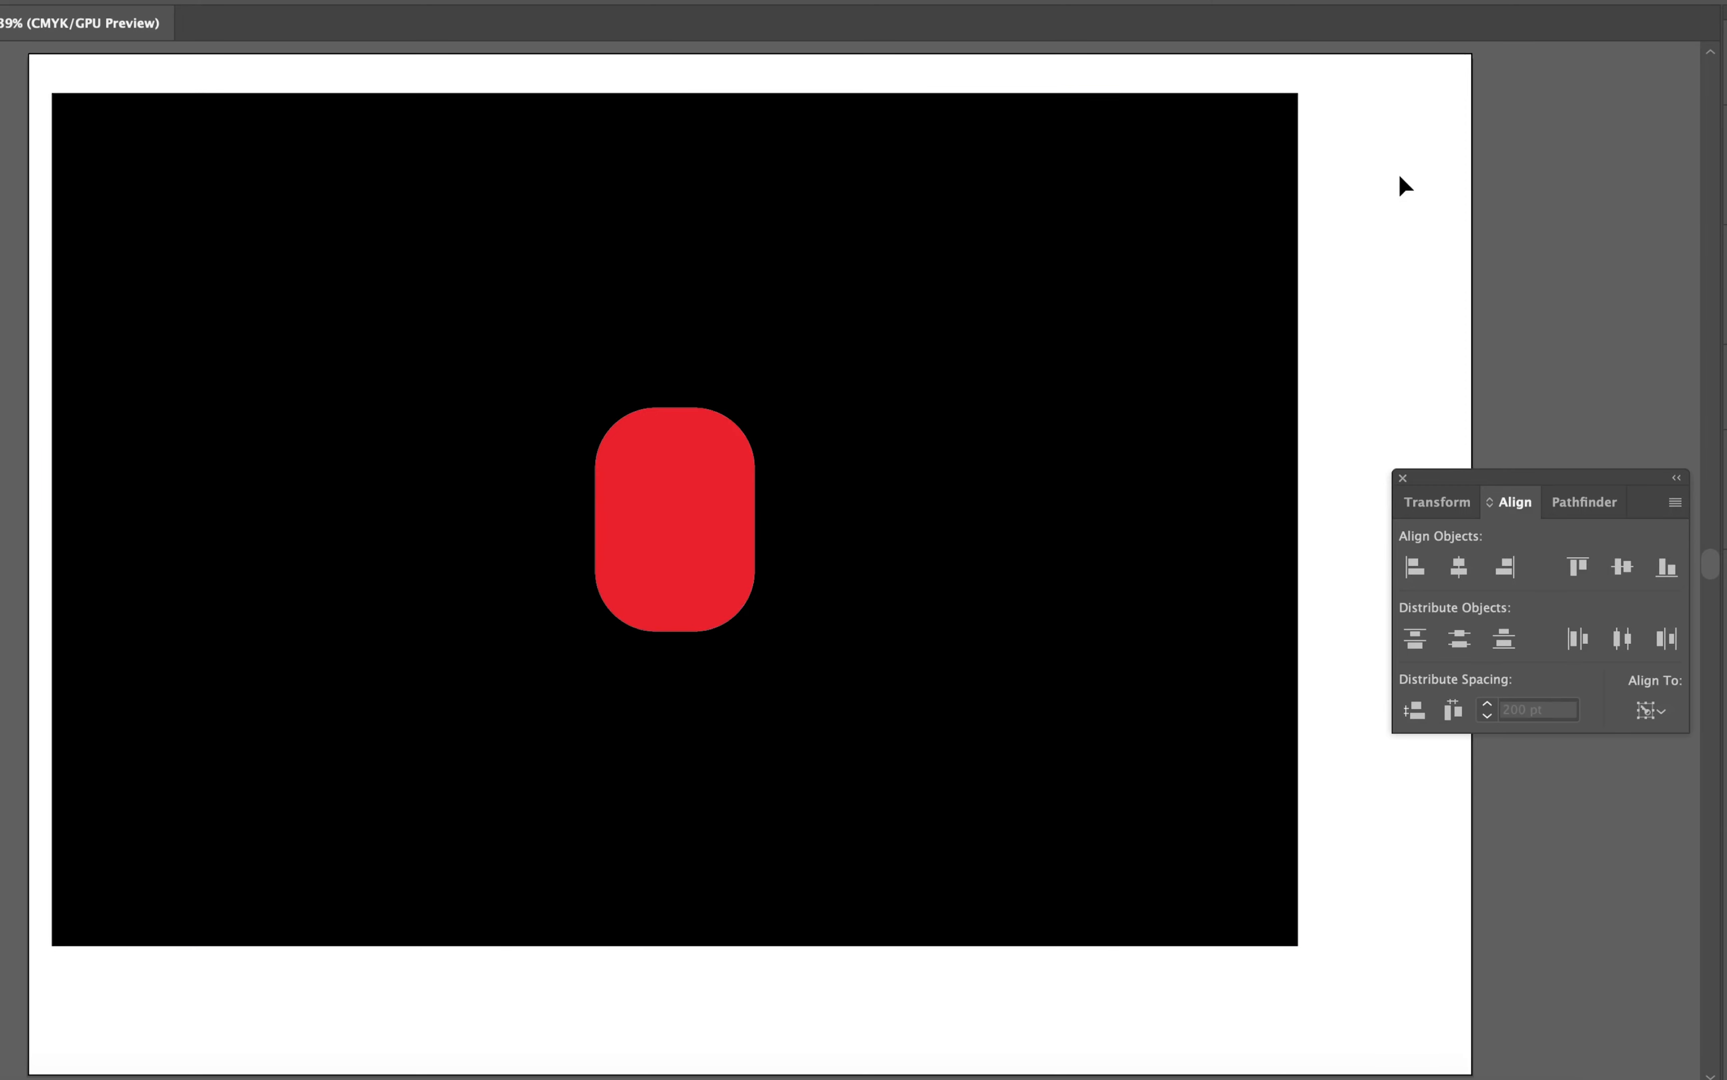
# Step: Reselect both shapes with the black rectangle as key object and align the red shape to its top and left edges
pyautogui.moveTo(1392, 127); pyautogui.dragTo(428, 546)
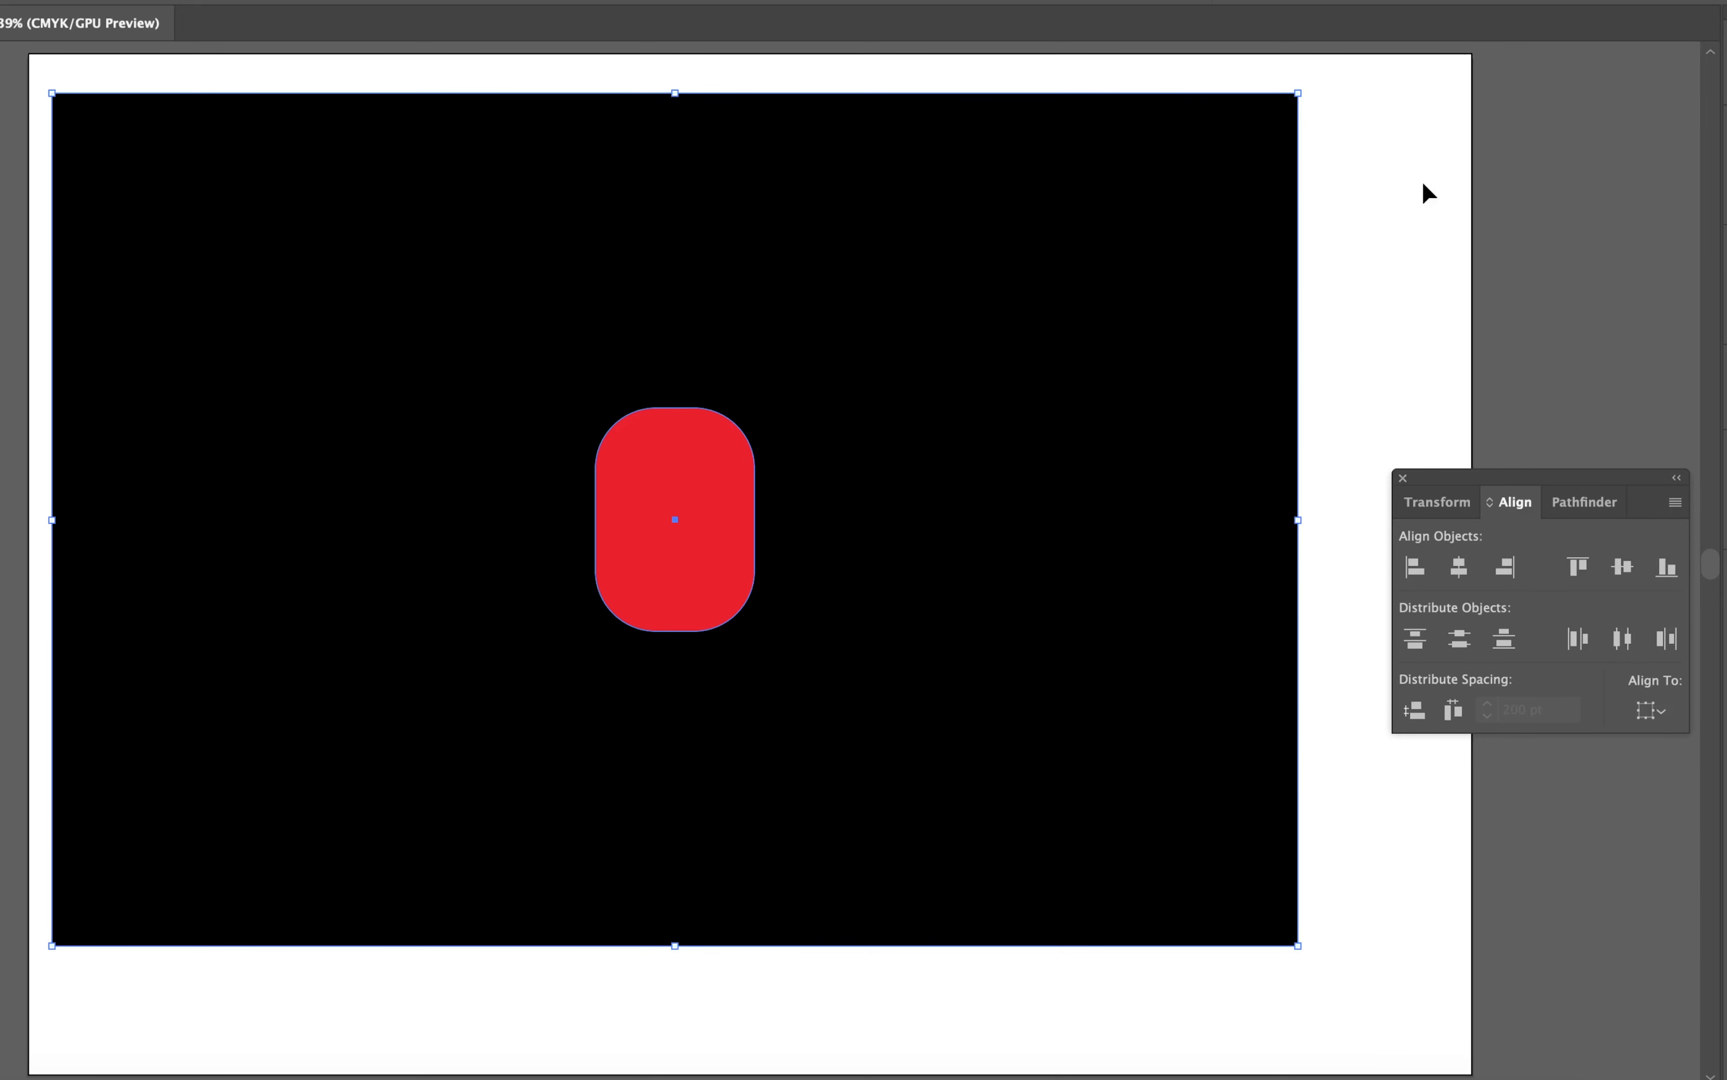
pyautogui.moveTo(1400, 108); pyautogui.dragTo(698, 574)
pyautogui.click(1074, 160)
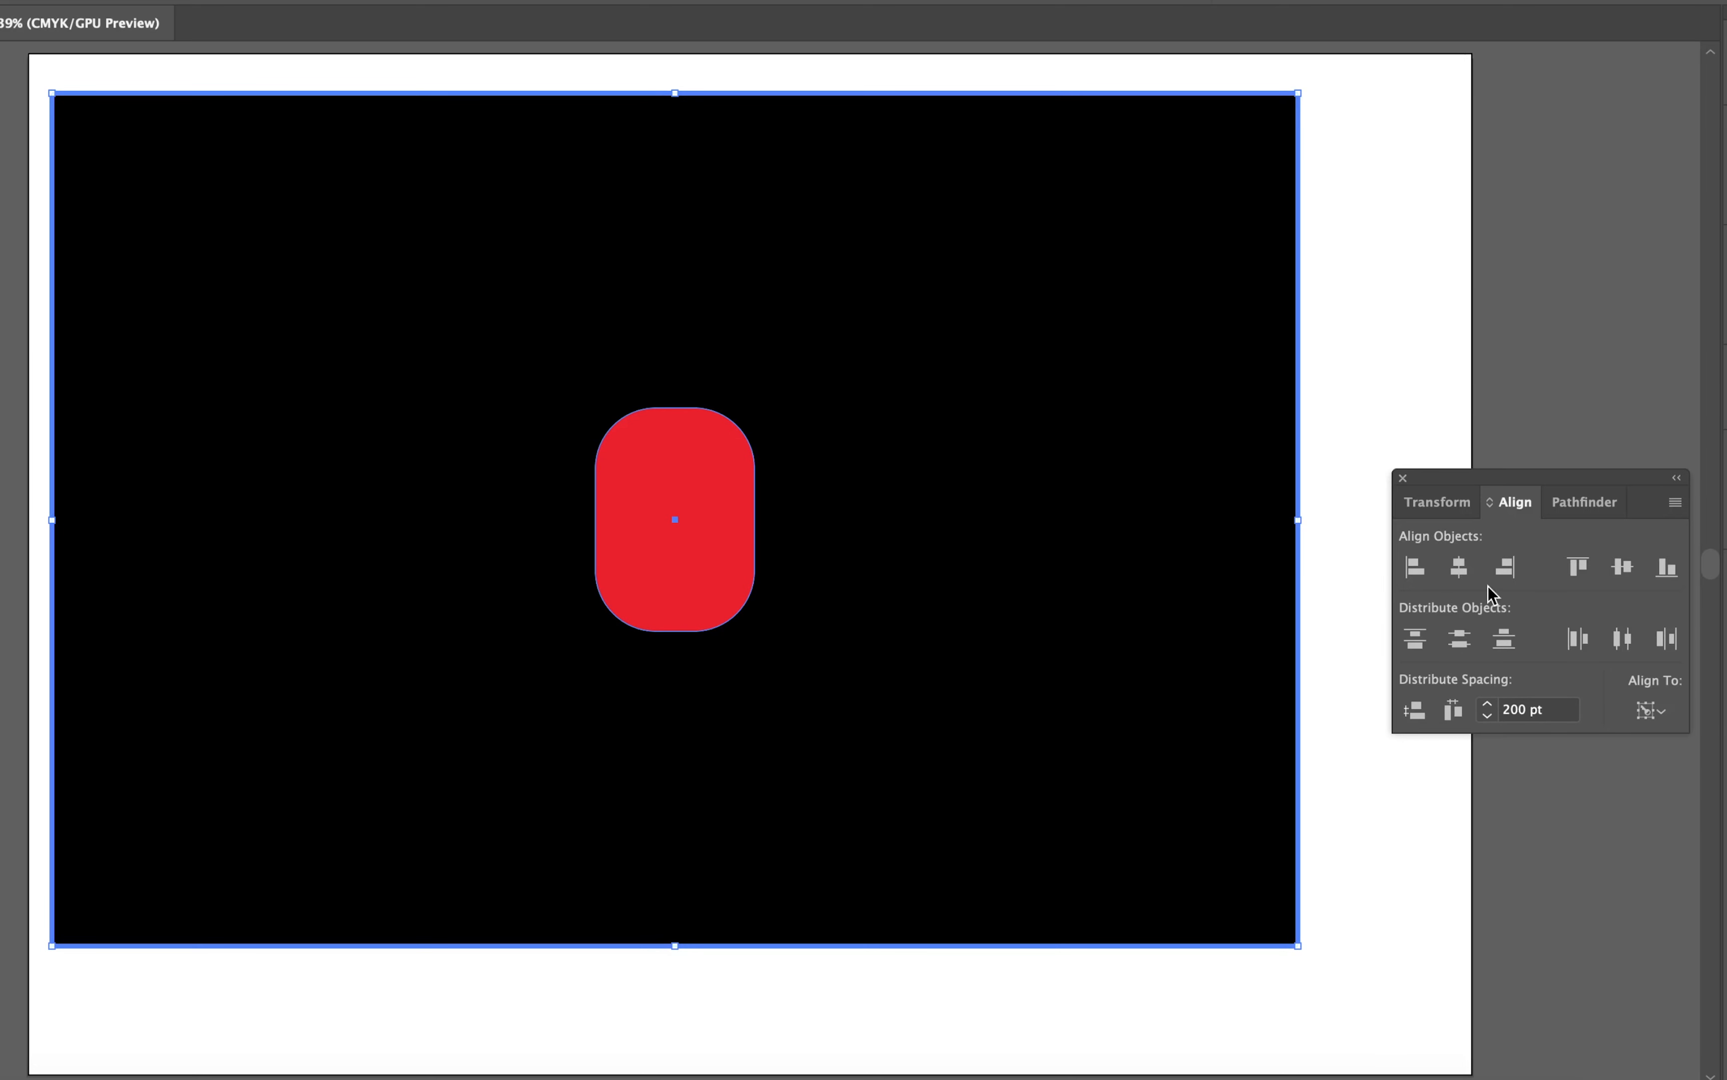
pyautogui.click(1578, 566)
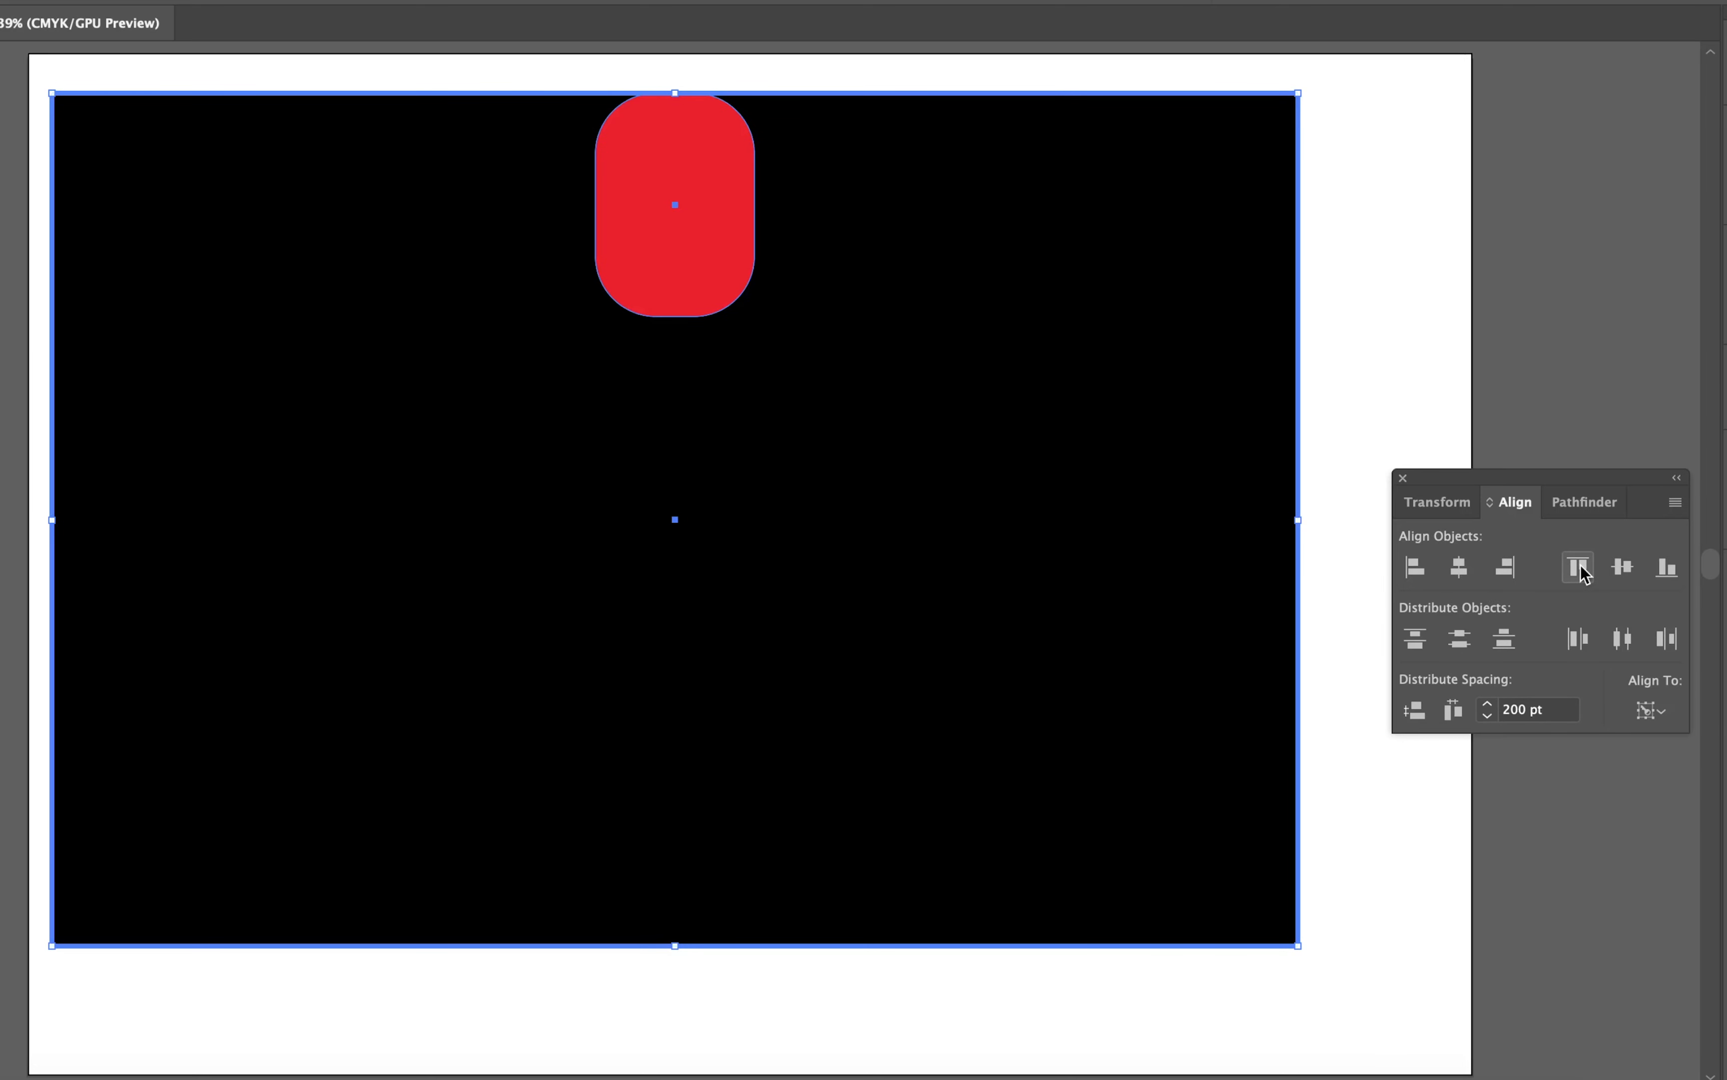
pyautogui.click(1415, 567)
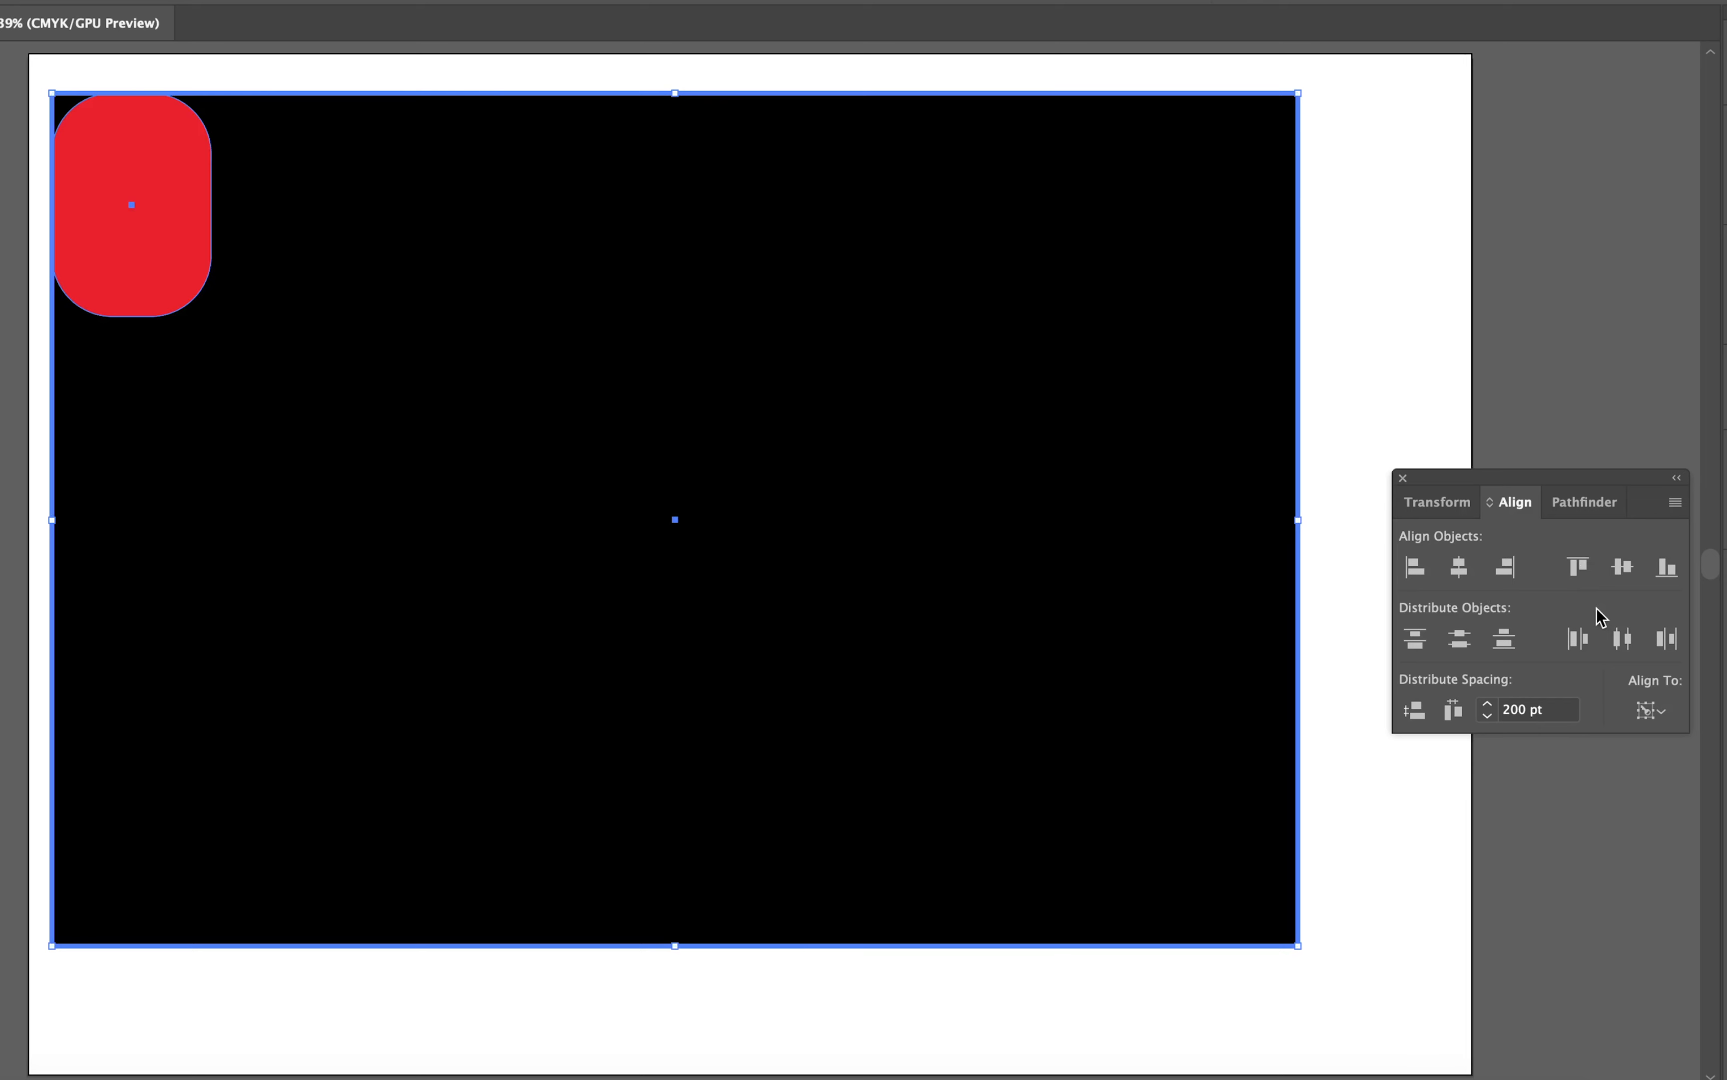
# Step: Try the red shape at the black rectangle's bottom edge, then align it to the rectangle's horizontal and vertical centres
pyautogui.click(1667, 566)
pyautogui.click(1459, 567)
pyautogui.click(1622, 567)
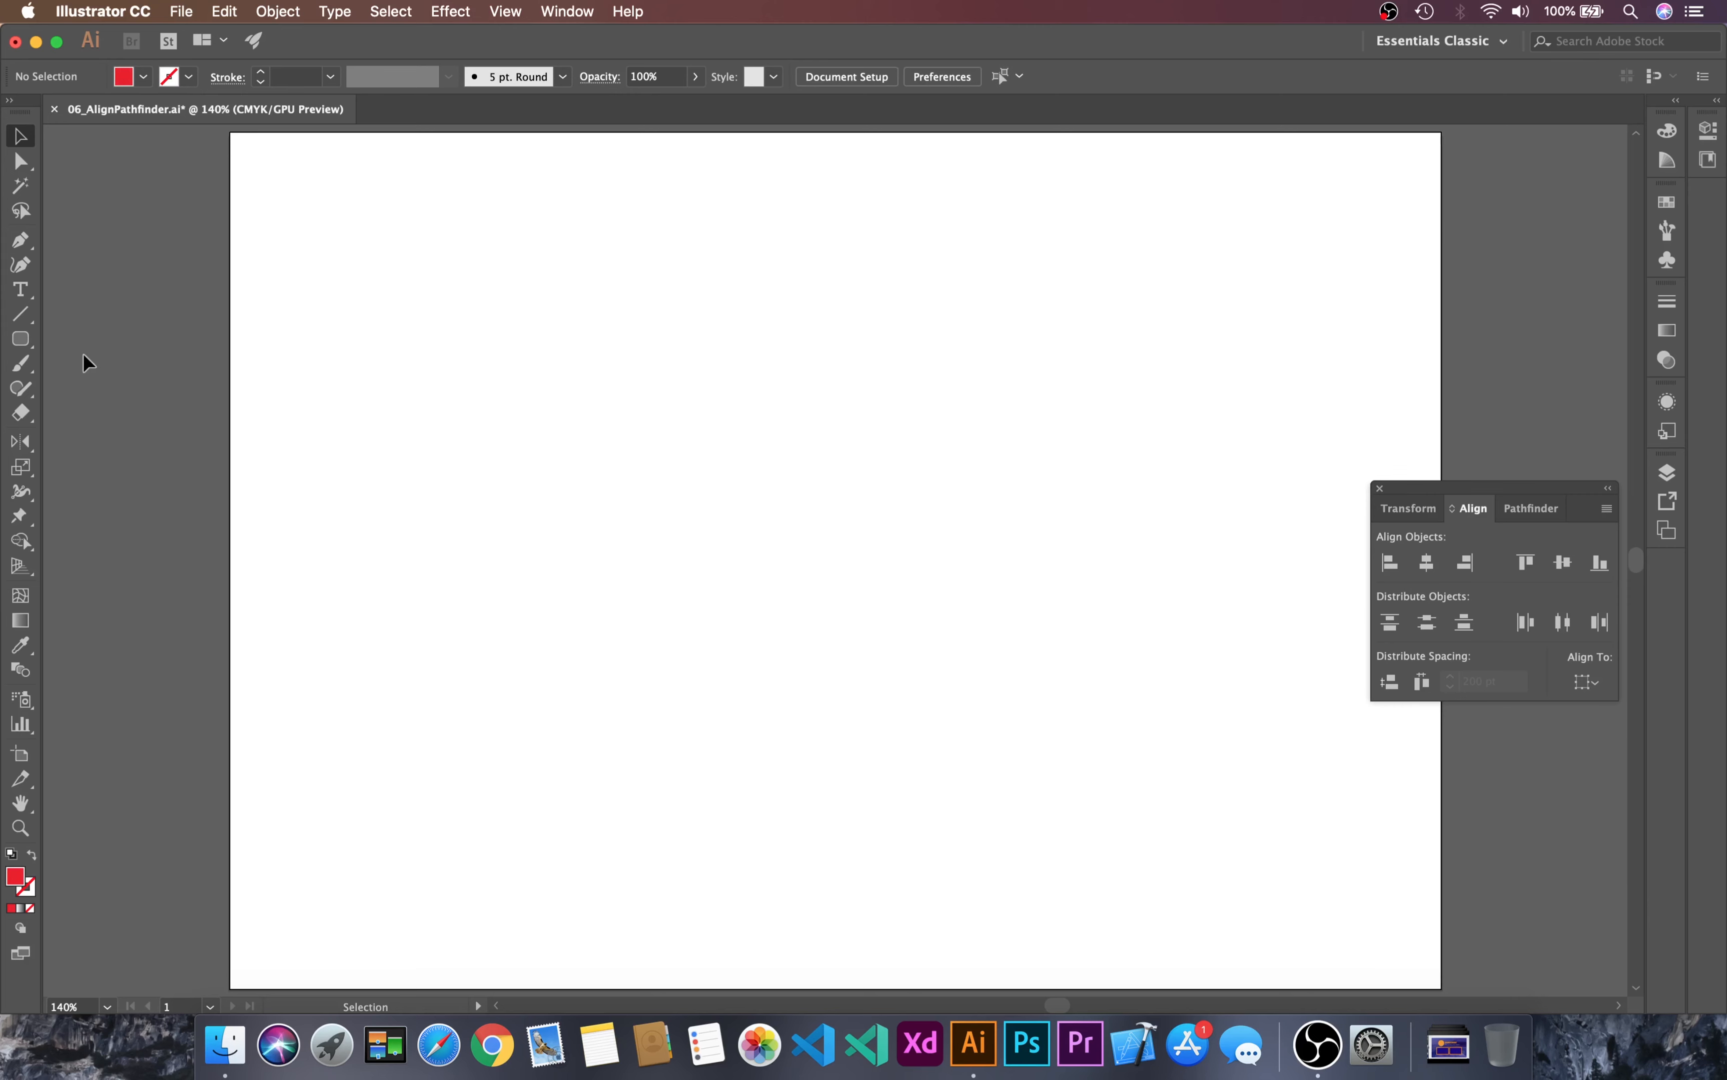
# Step: Draw seven red rectangles of varying widths and heights in a loose row across the upper half of the artboard
pyautogui.press('m')
pyautogui.moveTo(269, 186); pyautogui.dragTo(290, 324)
pyautogui.moveTo(324, 199); pyautogui.dragTo(435, 310)
pyautogui.moveTo(455, 208); pyautogui.dragTo(590, 290)
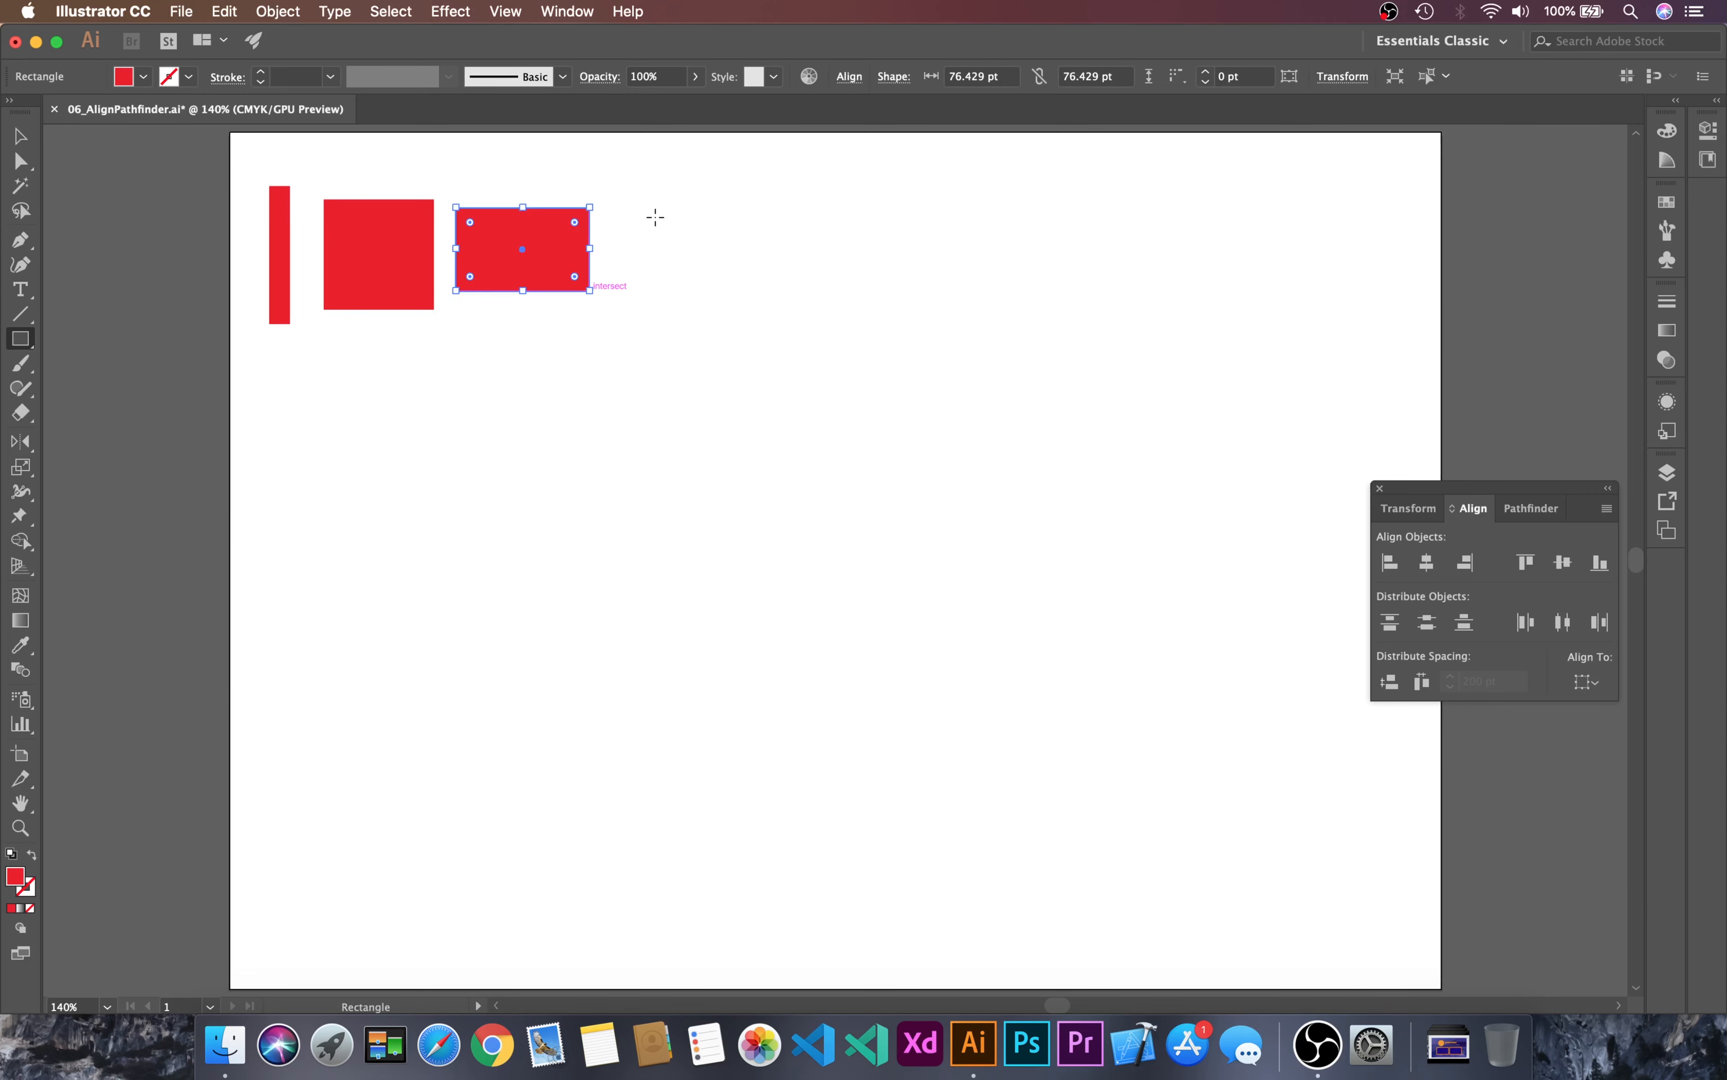
pyautogui.moveTo(656, 215); pyautogui.dragTo(694, 424)
pyautogui.moveTo(777, 255); pyautogui.dragTo(877, 333)
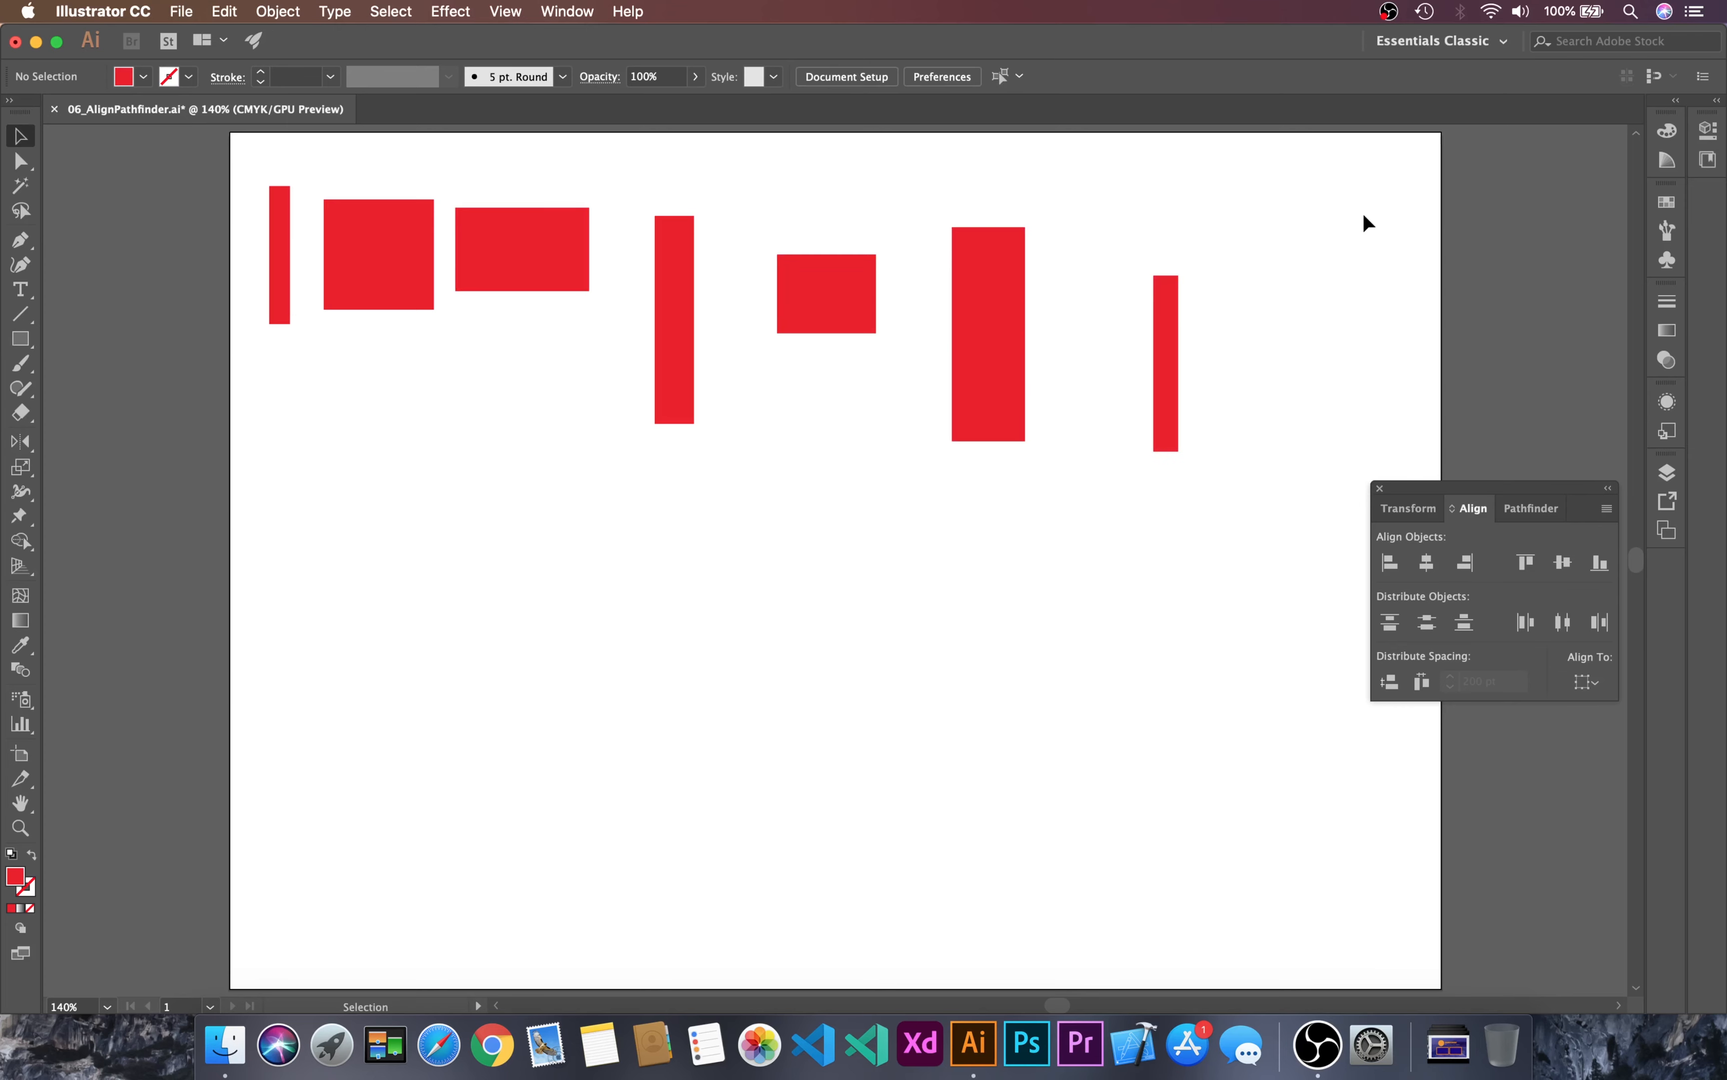
pyautogui.moveTo(952, 226); pyautogui.dragTo(1025, 440)
pyautogui.moveTo(1154, 275); pyautogui.dragTo(1179, 450)
# Step: Select all seven red rectangles and set the alignment reference to Align to Artboard
pyautogui.press('v')
pyautogui.moveTo(1381, 171); pyautogui.dragTo(253, 453)
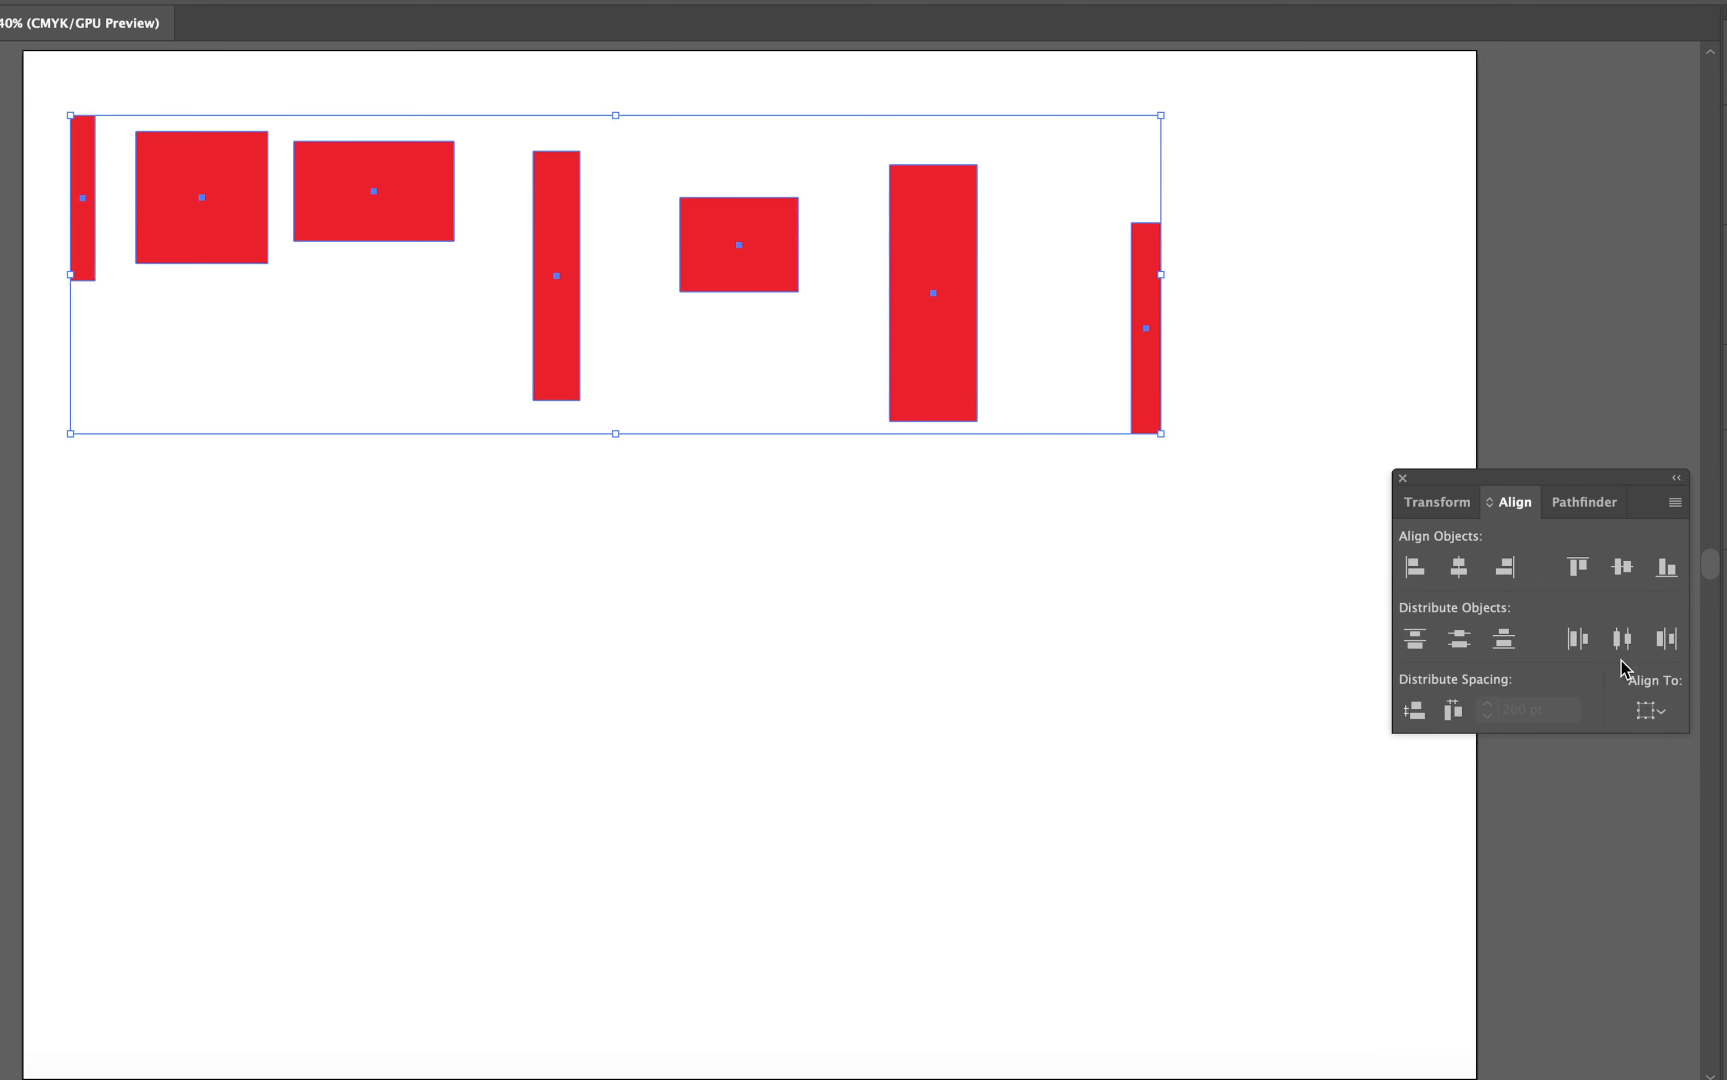
pyautogui.click(1659, 710)
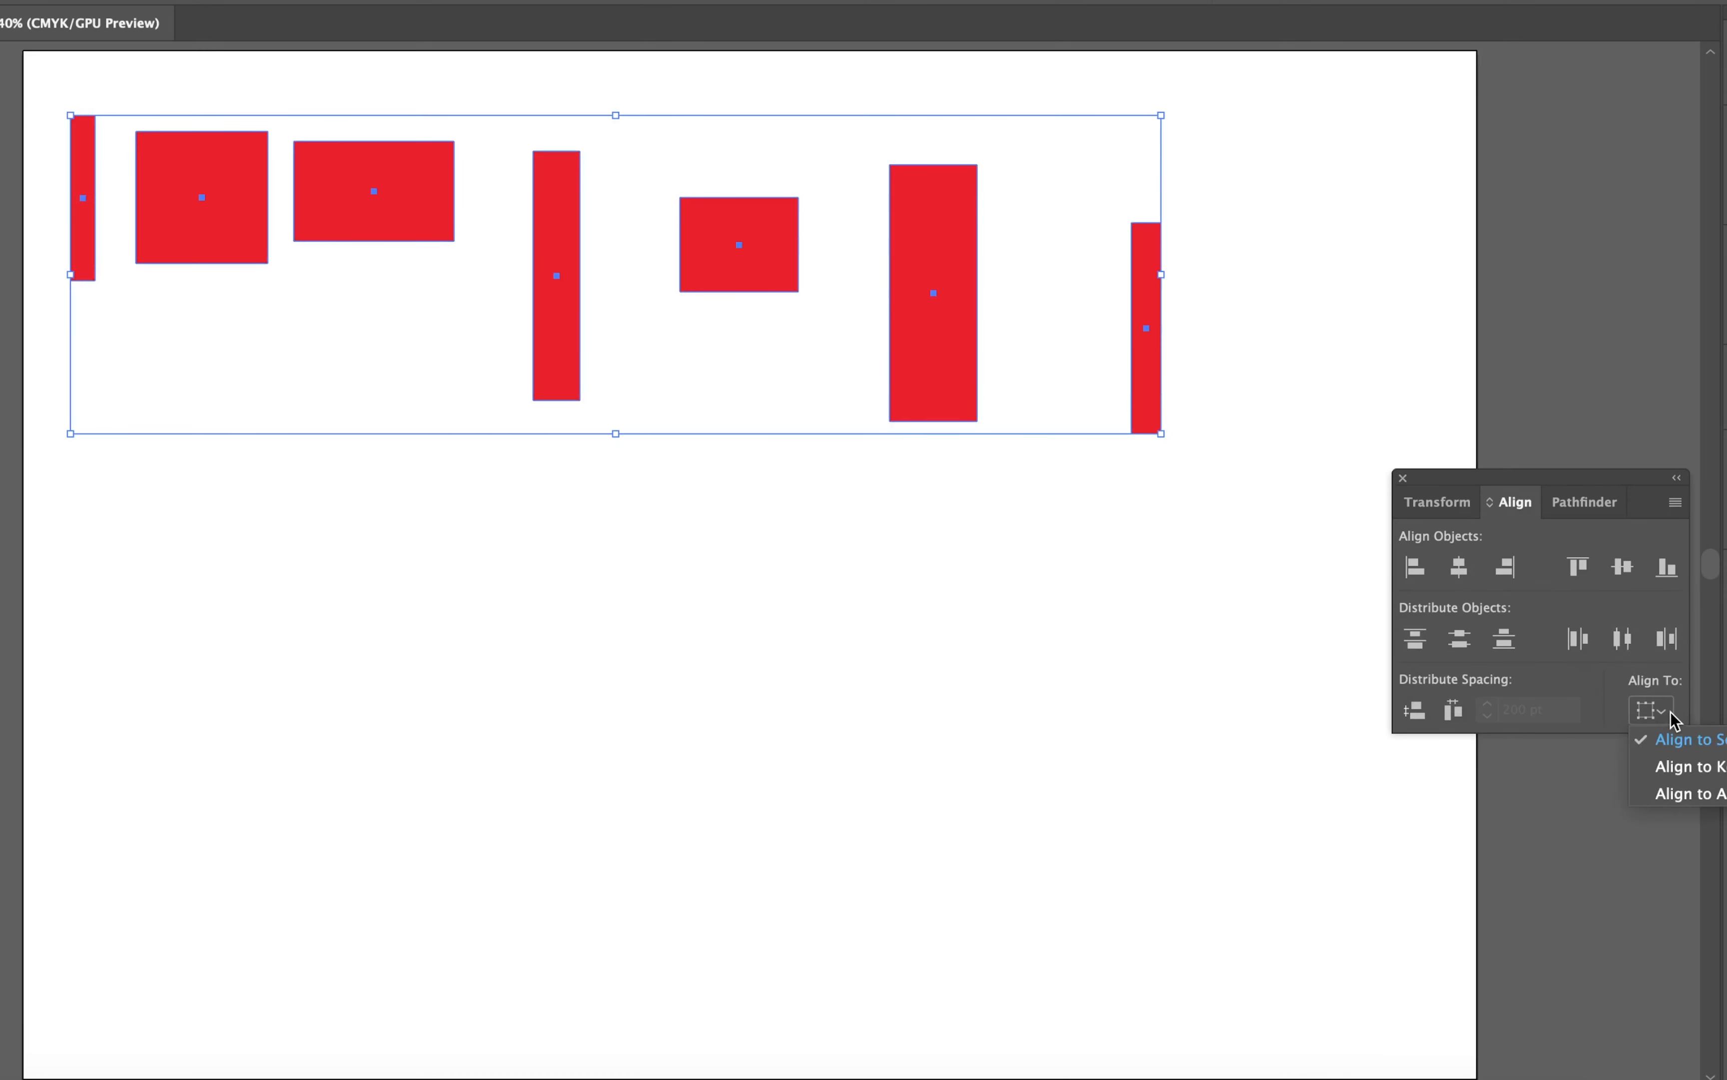
pyautogui.click(1712, 795)
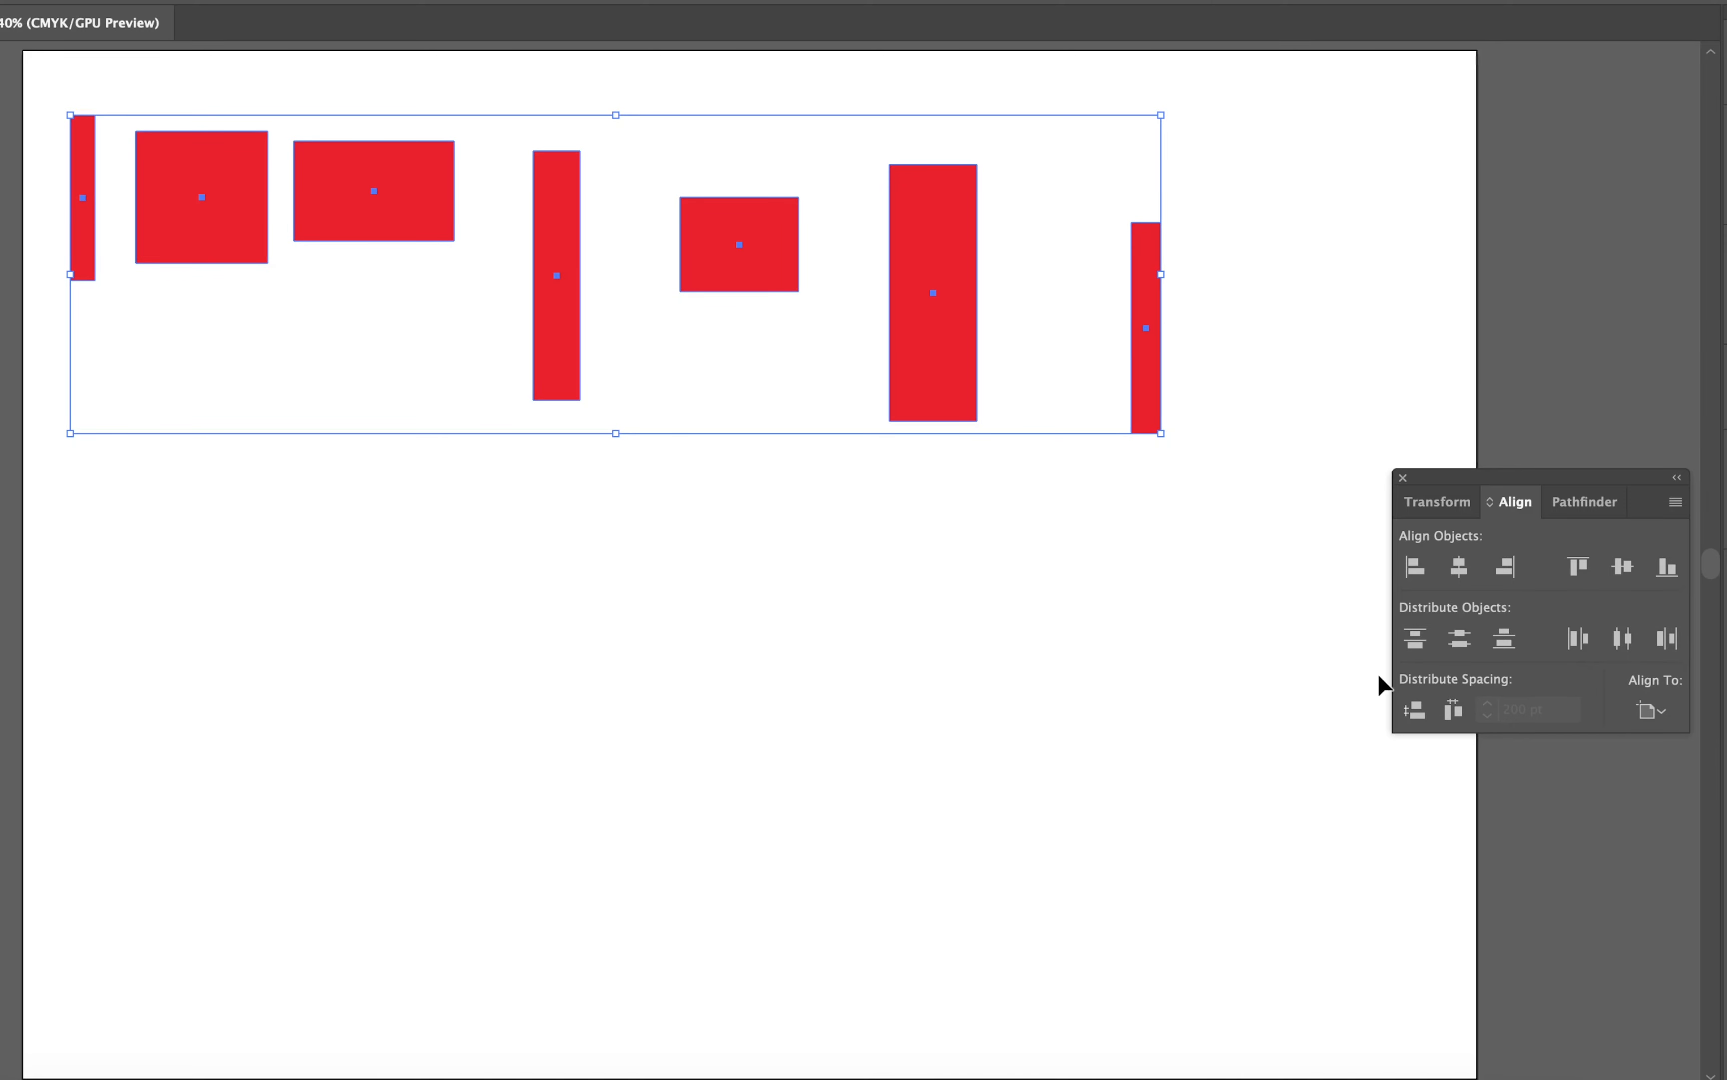
# Step: Distribute the seven rectangles vertically by their top edges over the artboard's height
pyautogui.click(1416, 640)
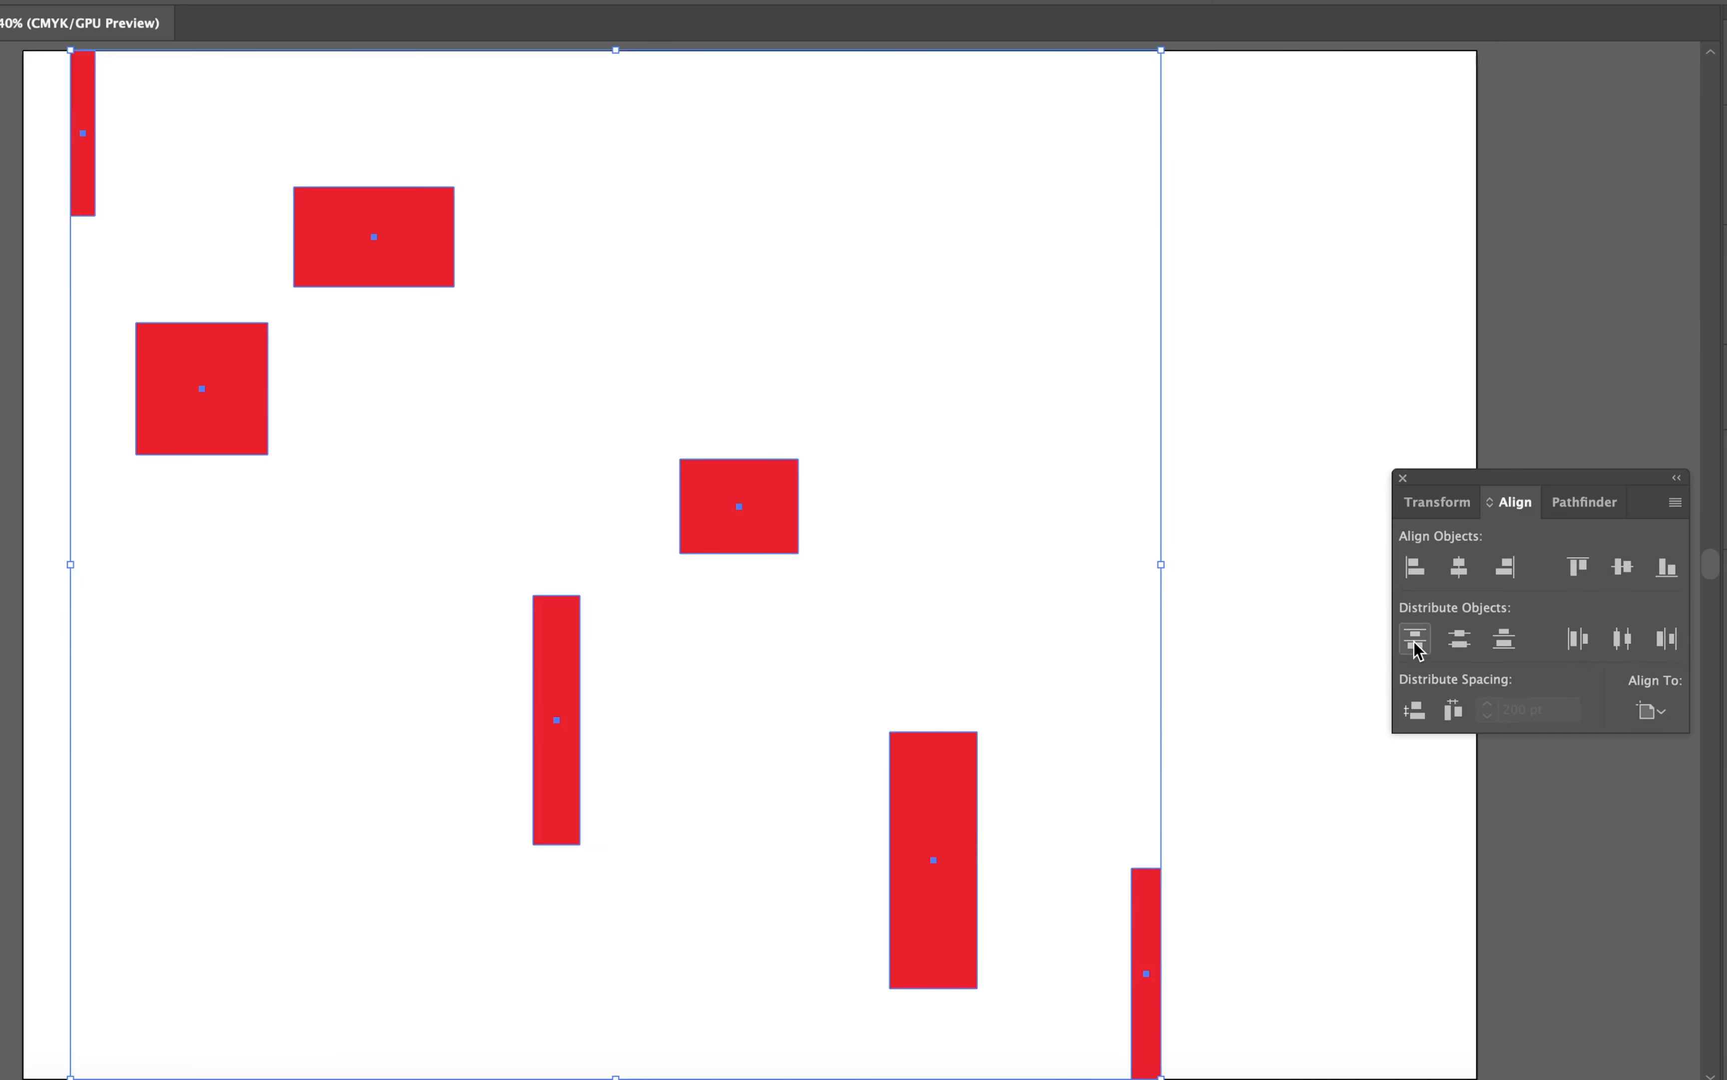
pyautogui.scroll(-1, 1265, 696)
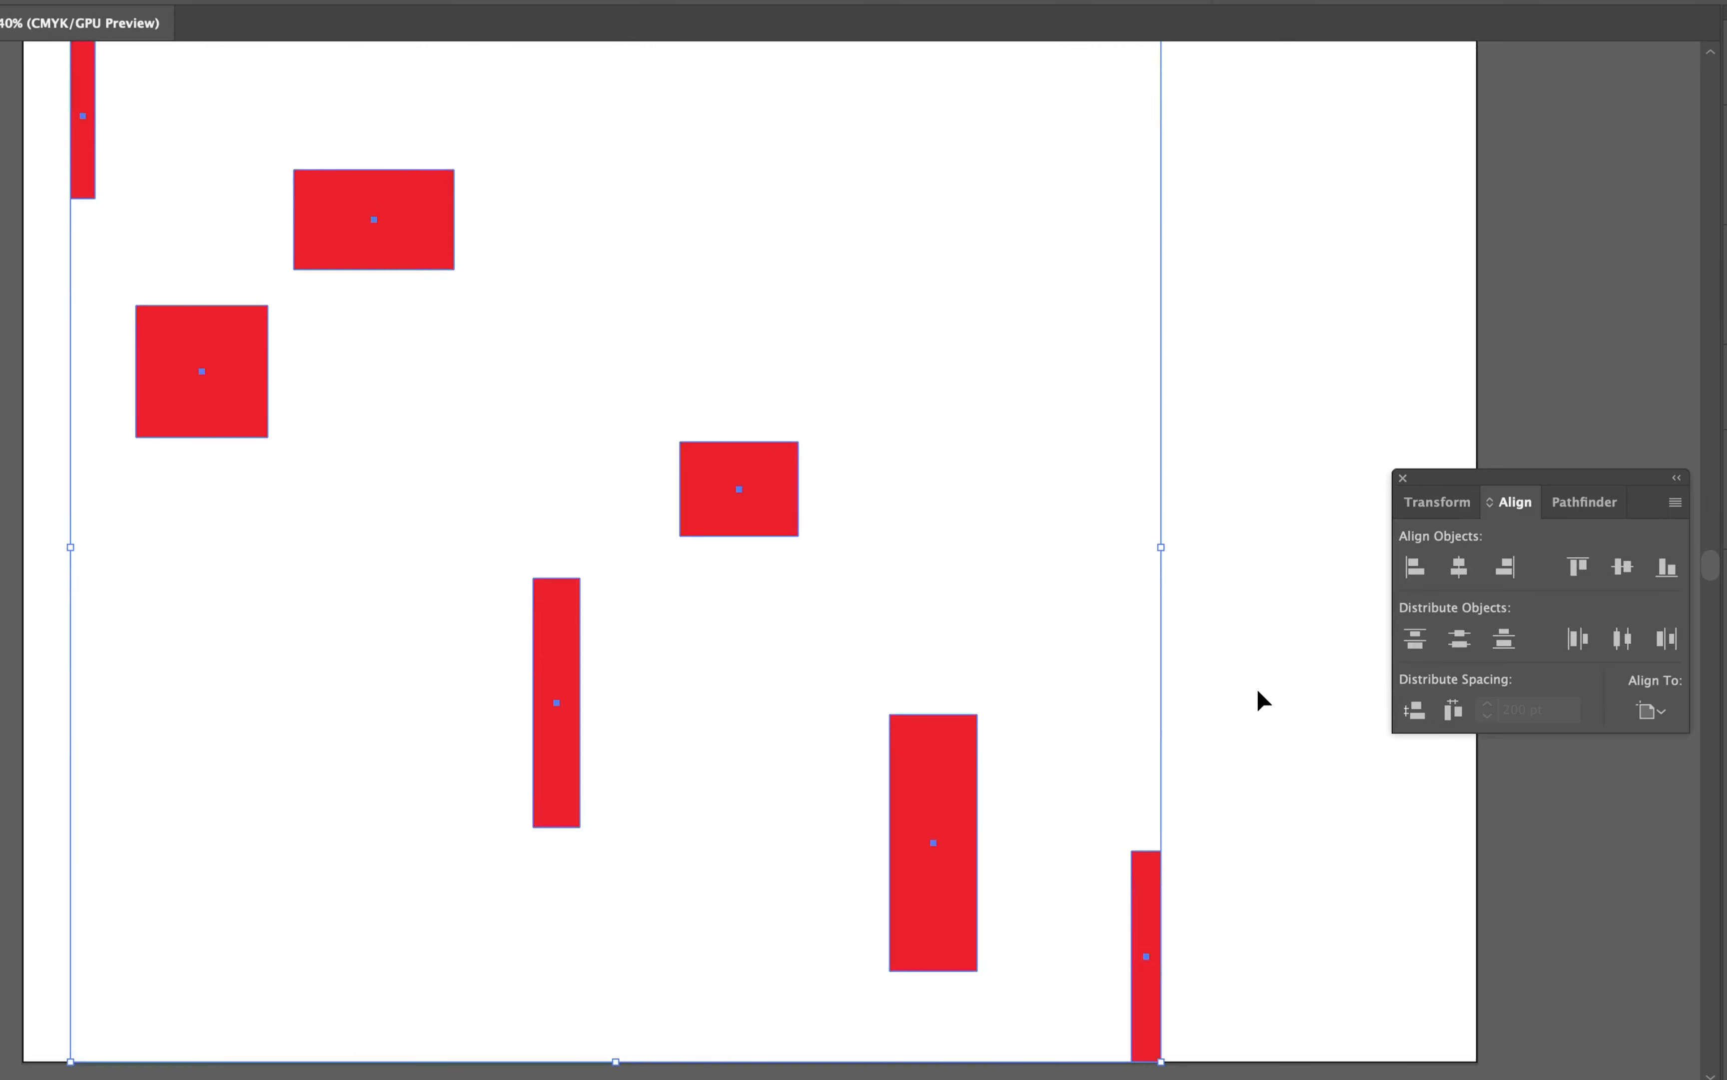
pyautogui.scroll(1, 1258, 691)
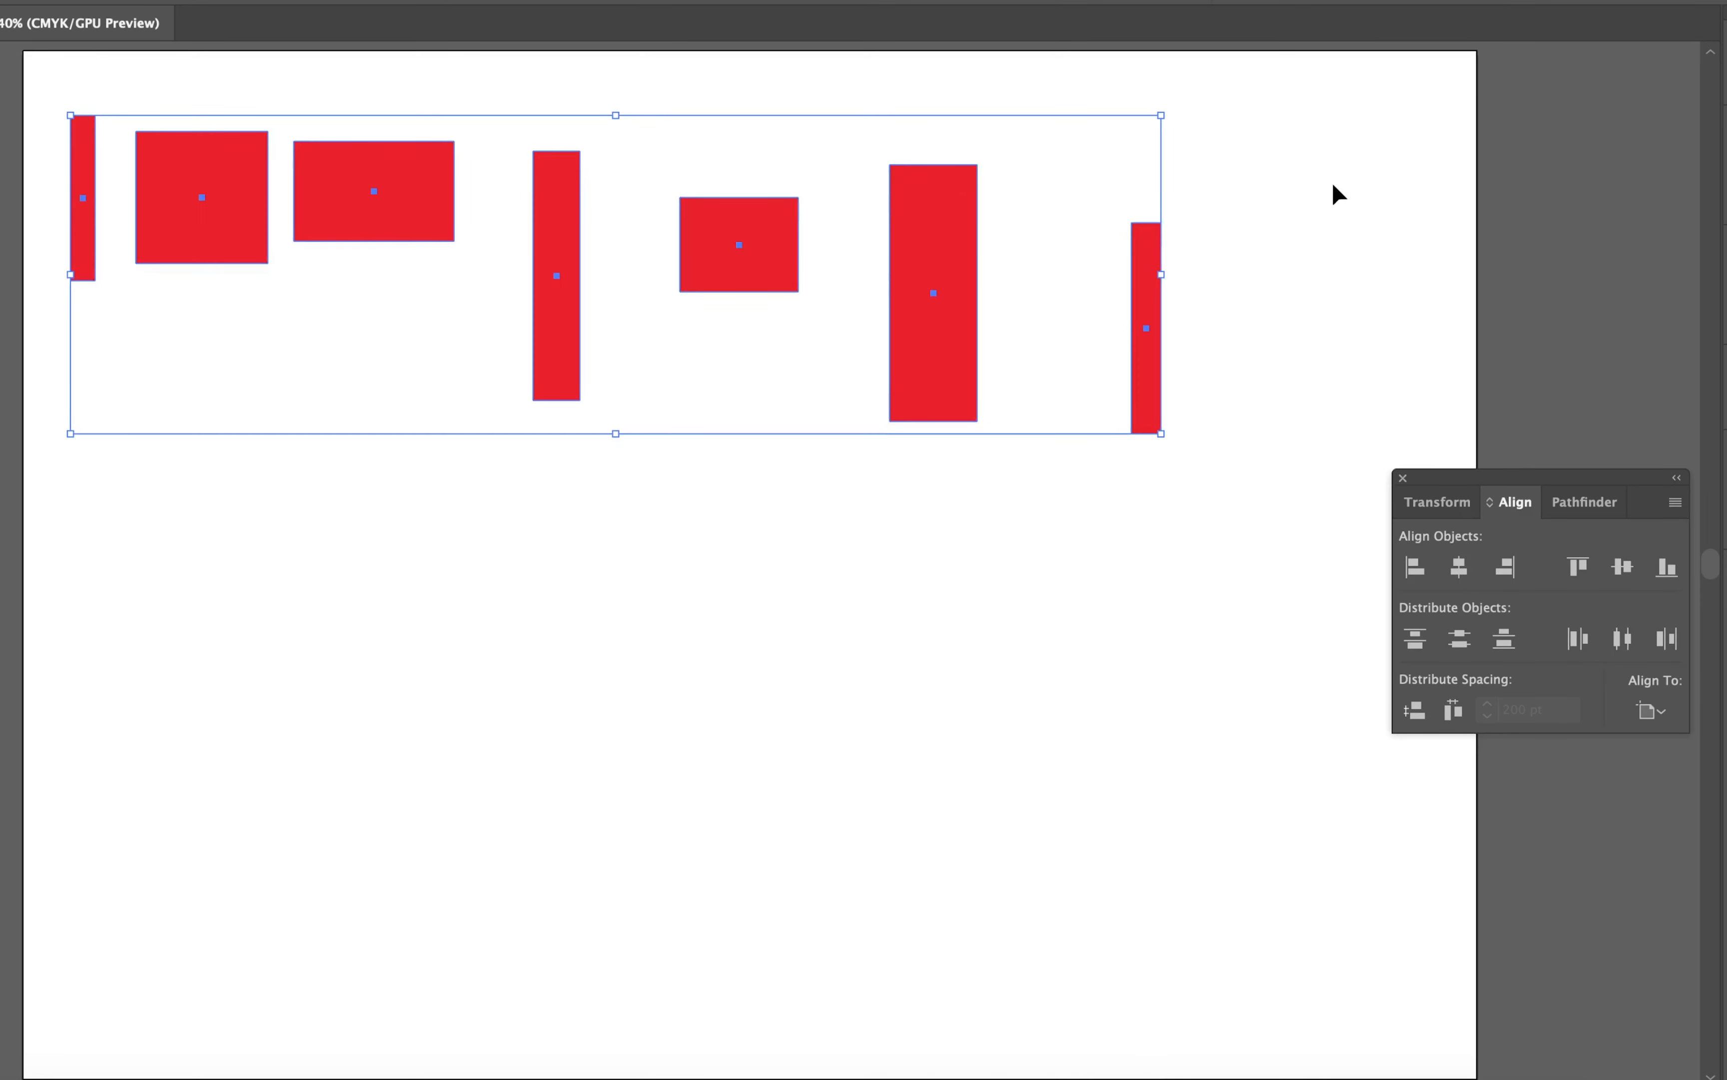
# Step: Select all seven rectangles and distribute them vertically by their centres over the artboard's height
pyautogui.moveTo(1362, 147); pyautogui.dragTo(54, 608)
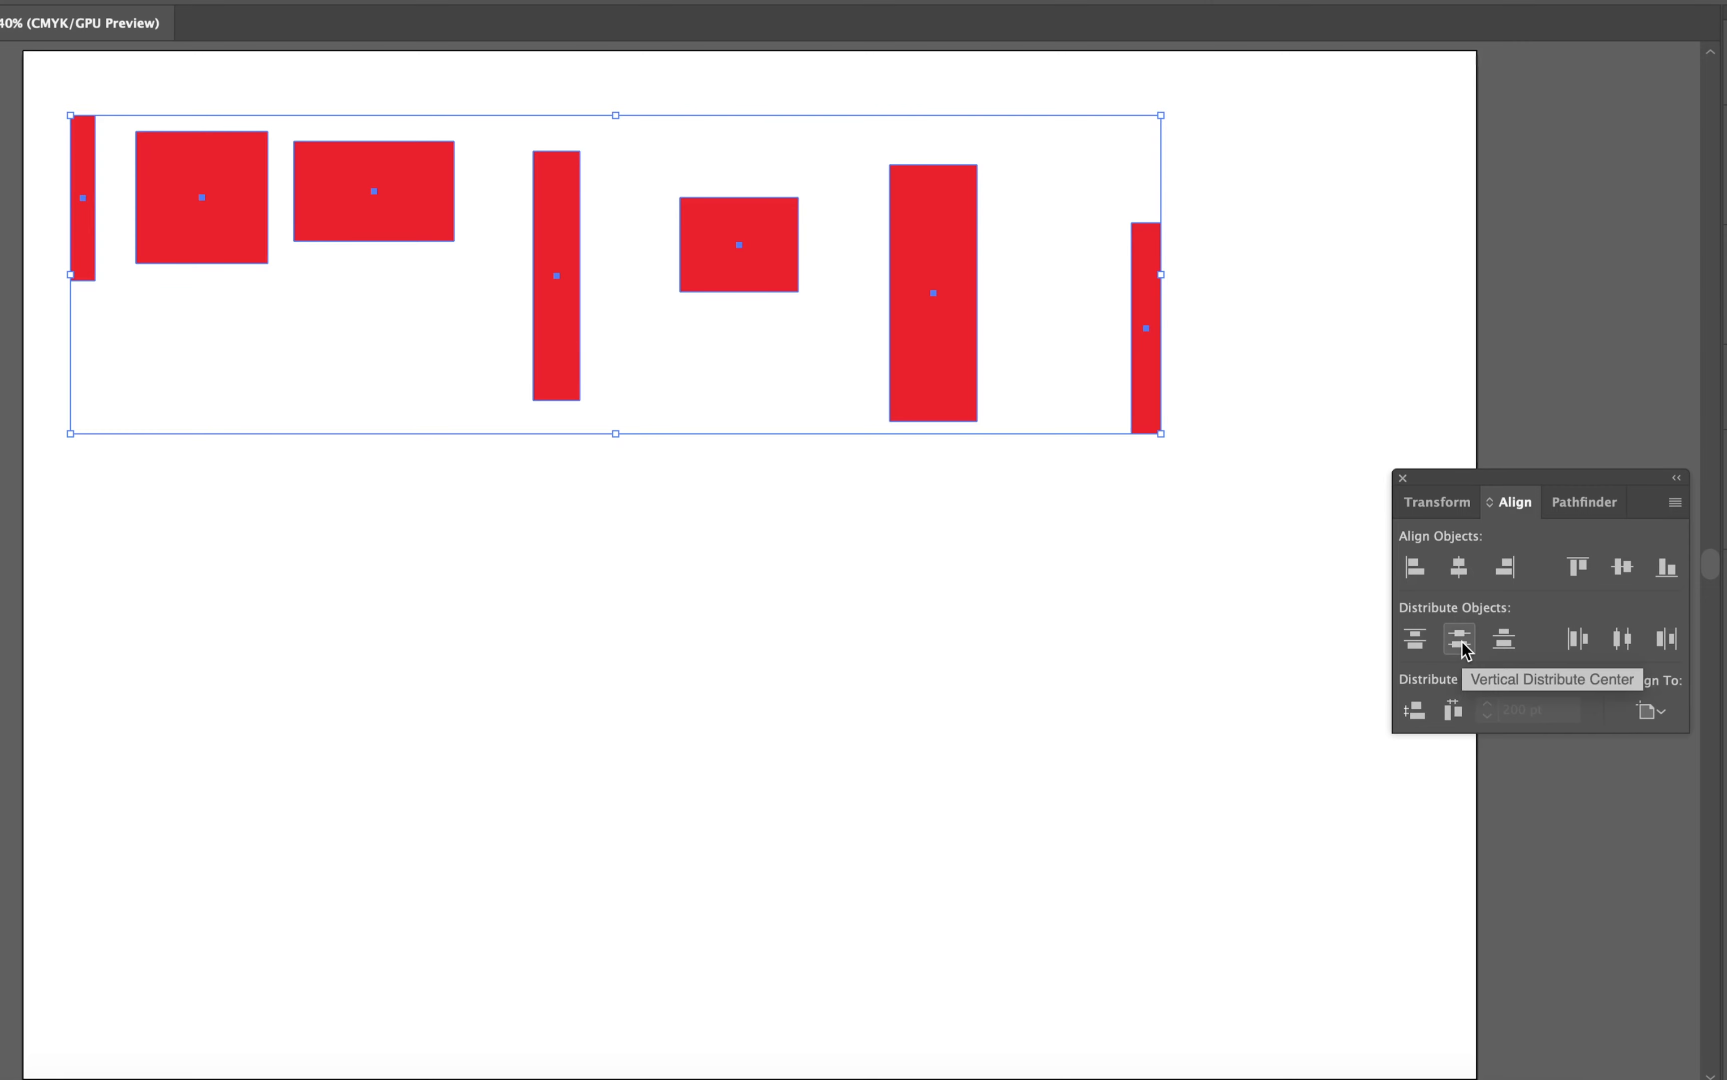
pyautogui.moveTo(1299, 135); pyautogui.dragTo(11, 432)
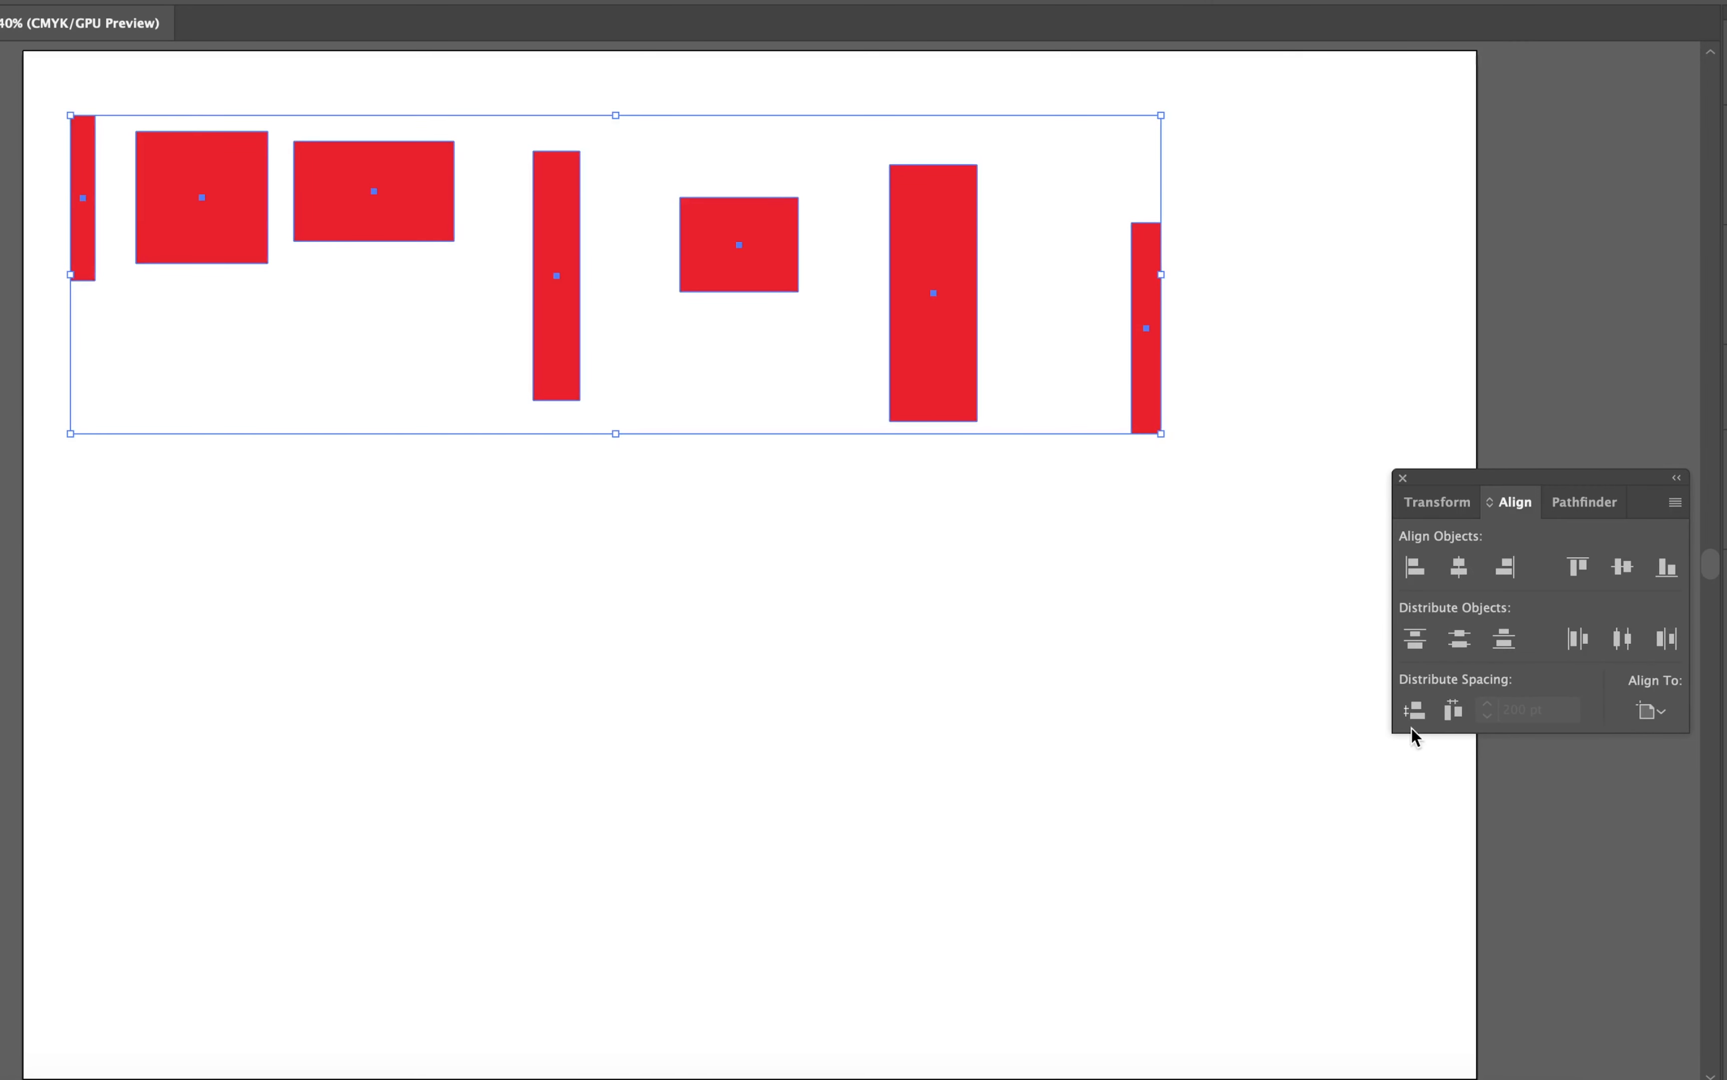
pyautogui.click(1461, 641)
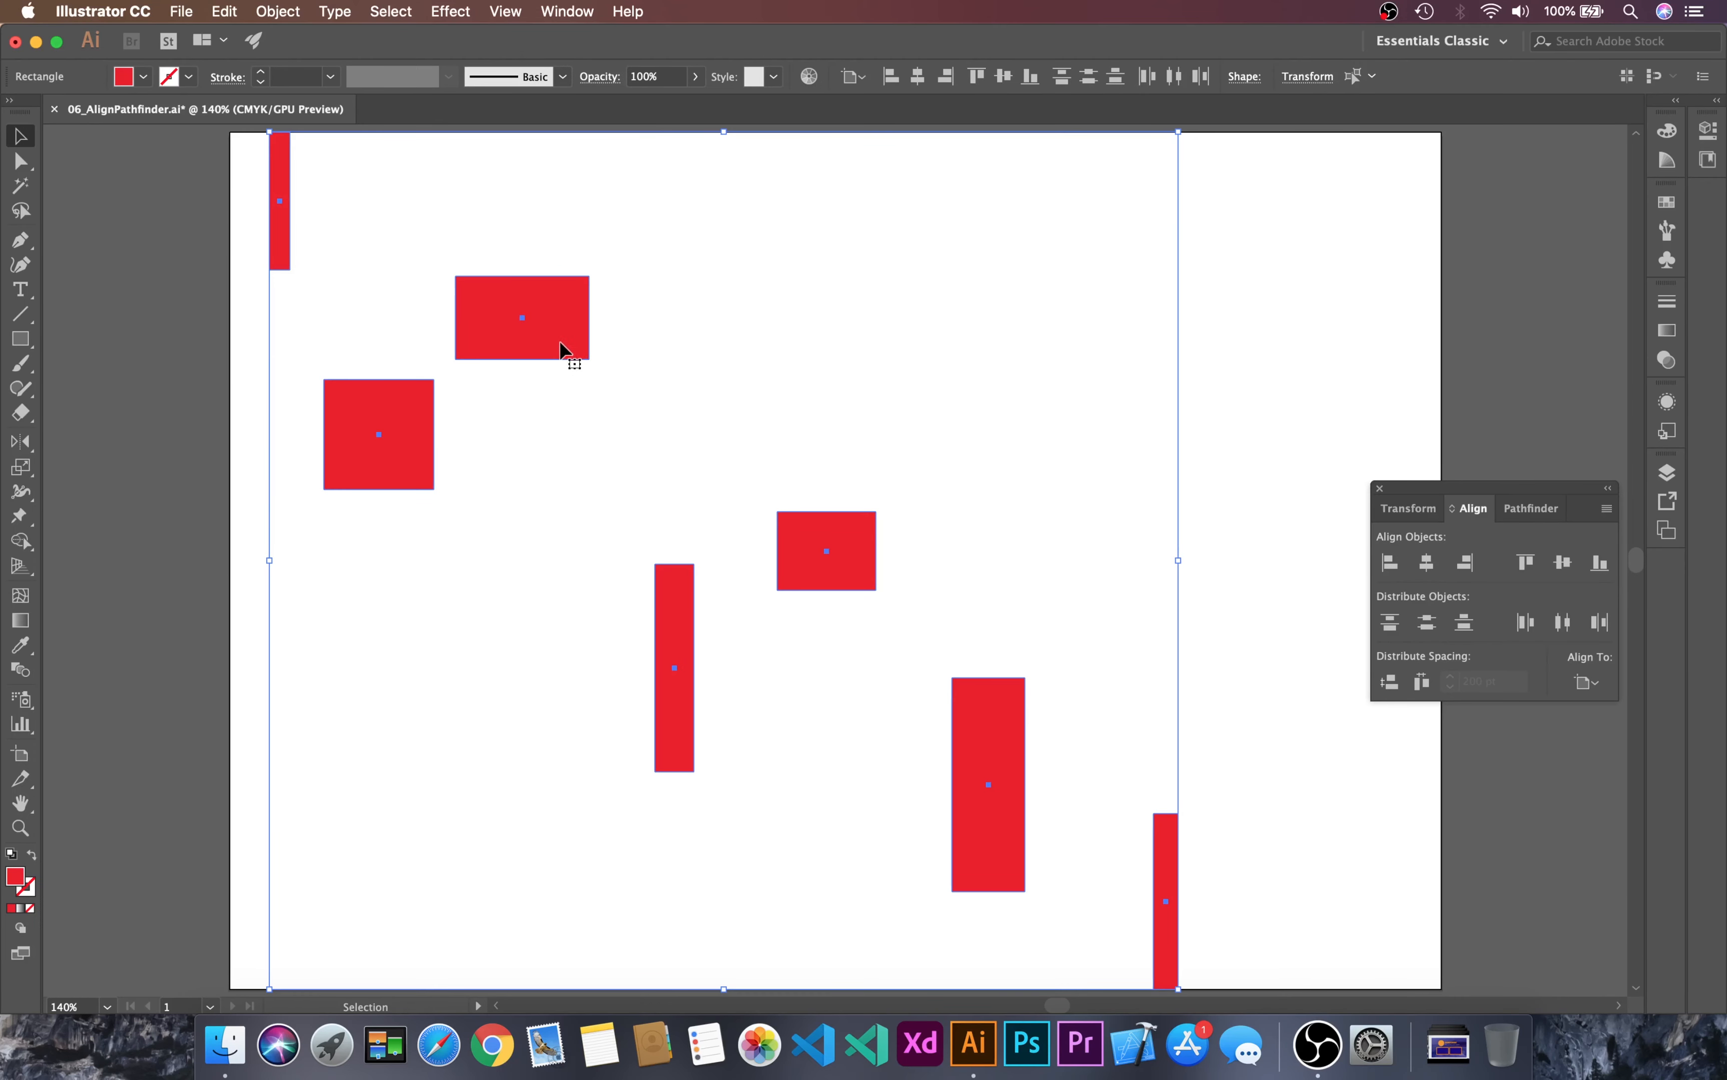
# Step: Reselect all seven rectangles and distribute them horizontally by their centres across the artboard's width
pyautogui.click(720, 270)
pyautogui.click(542, 328)
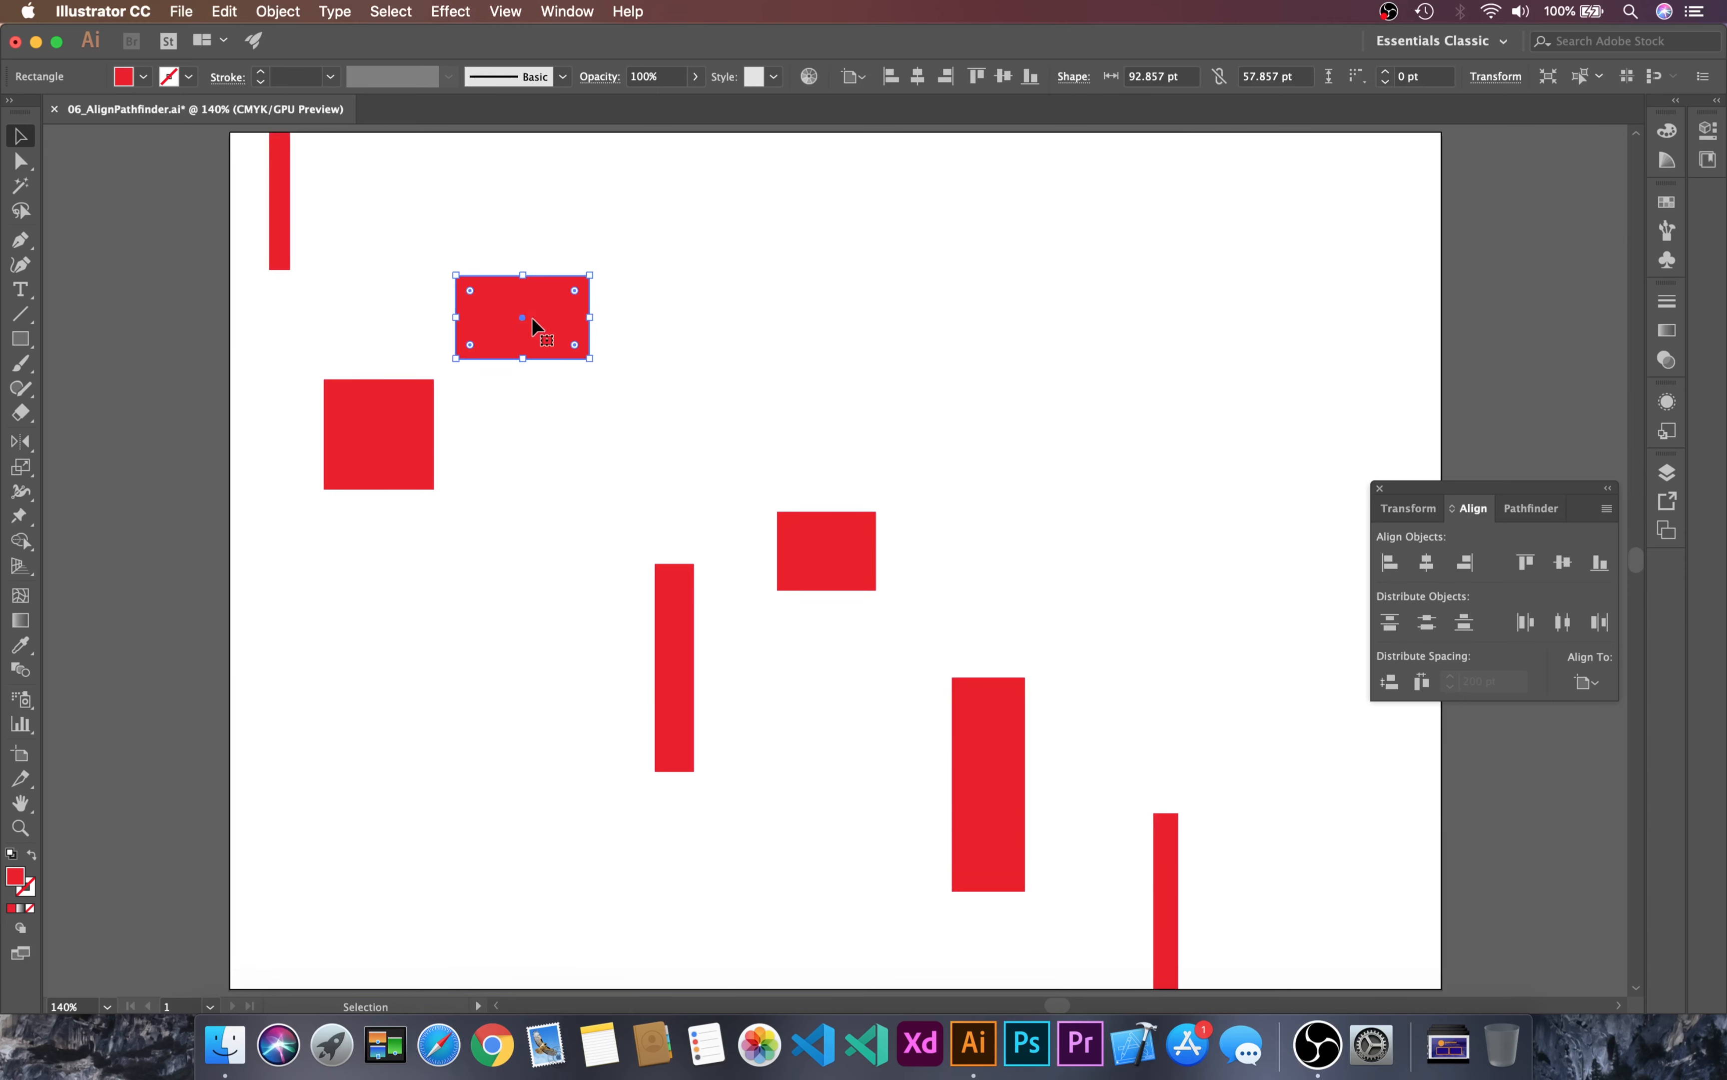
pyautogui.press('super+a')
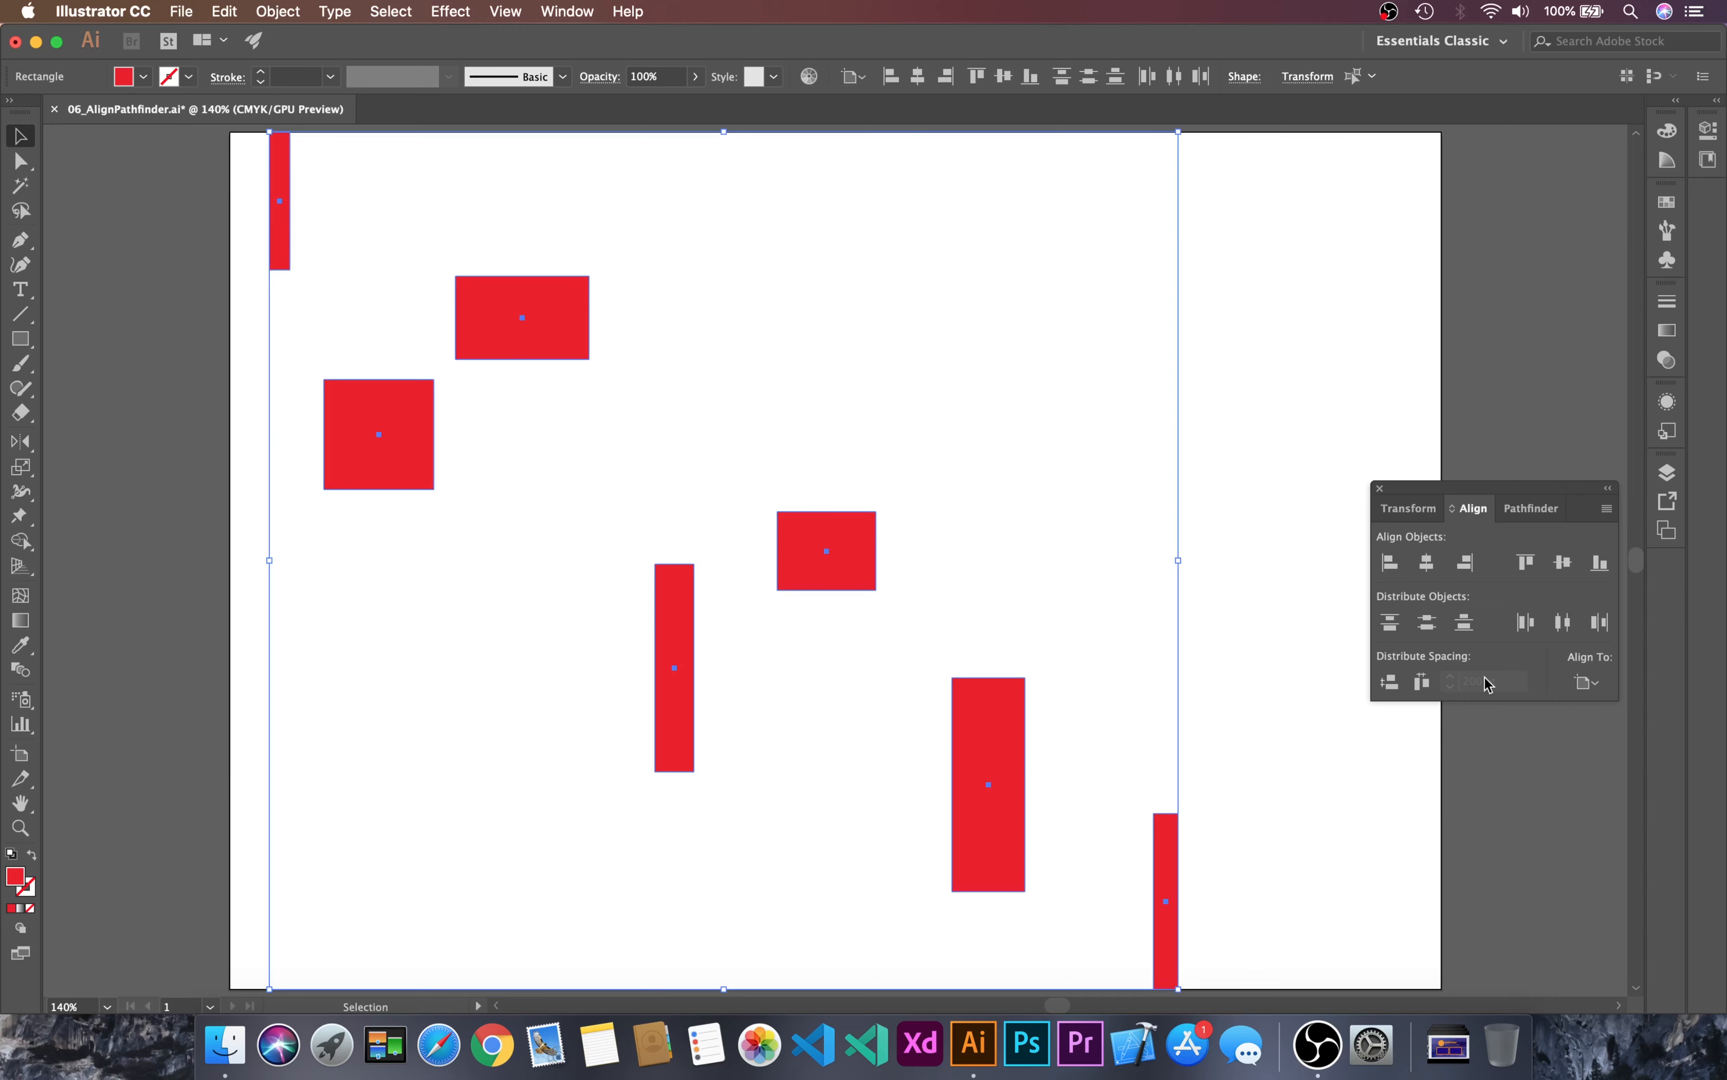
pyautogui.click(1564, 623)
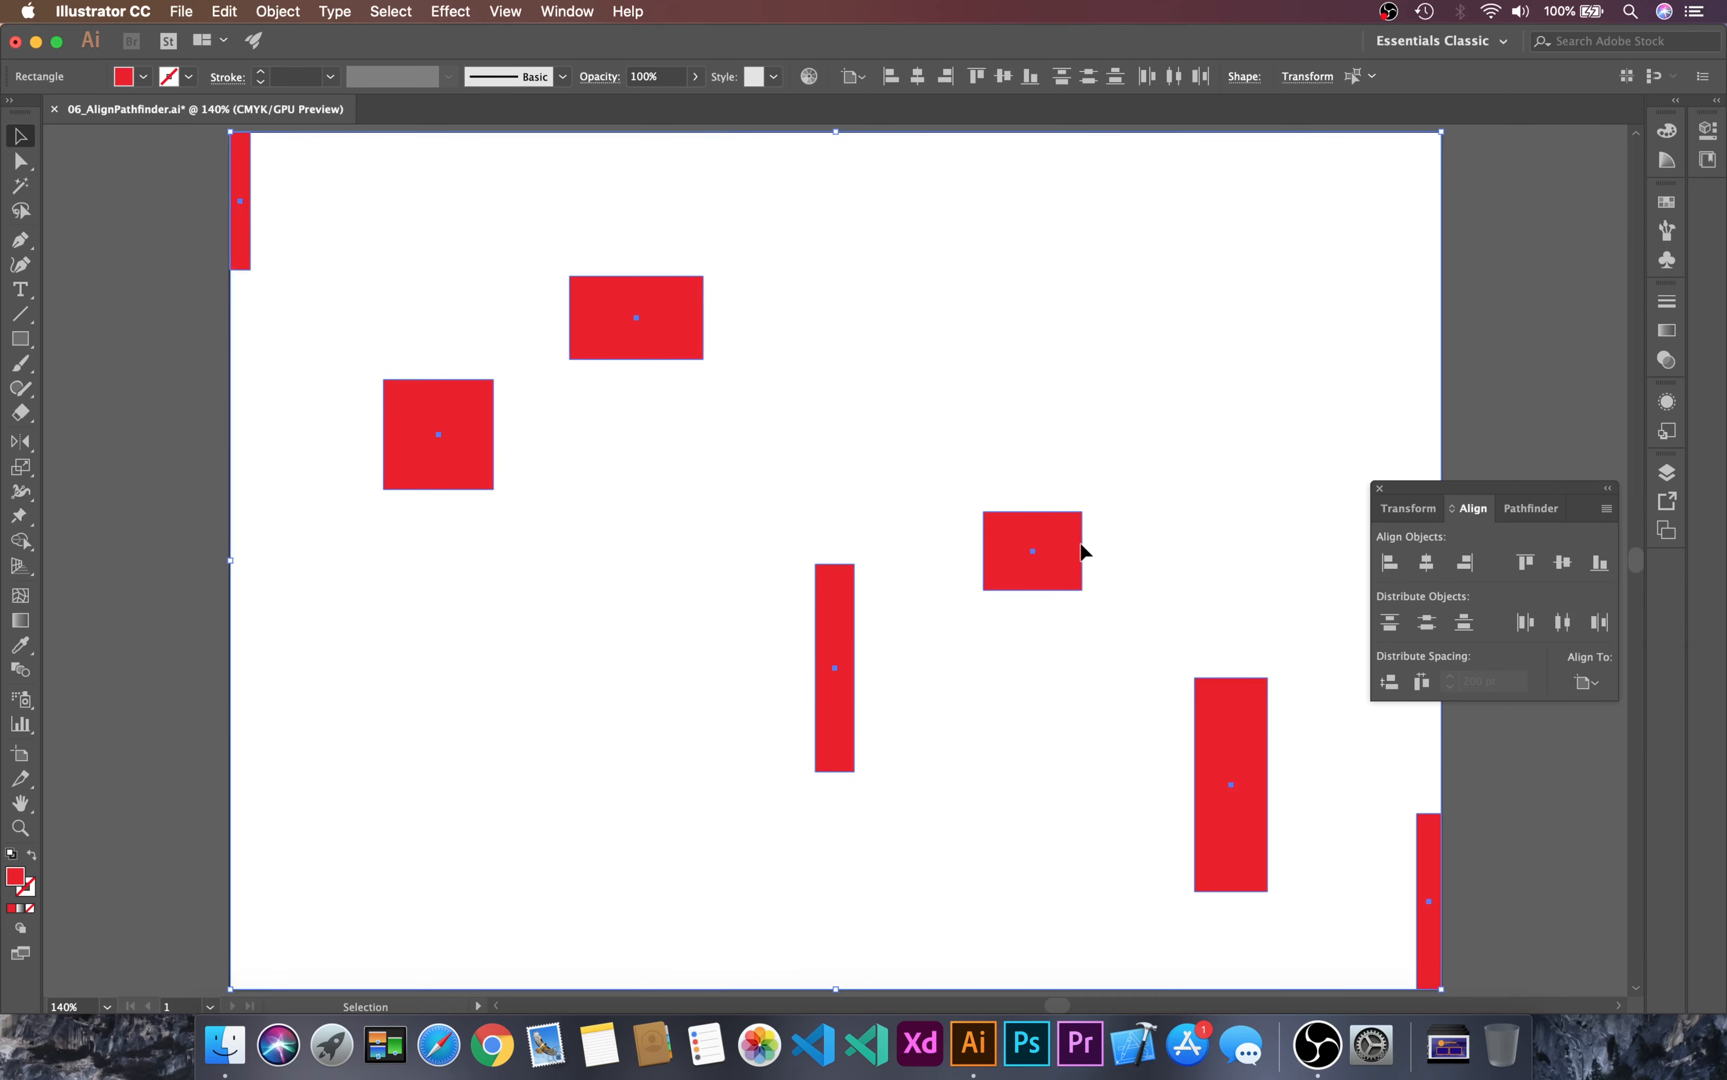
# Step: Reselect all seven rectangles and distribute them horizontally by their left edges across the artboard's width
pyautogui.click(1303, 293)
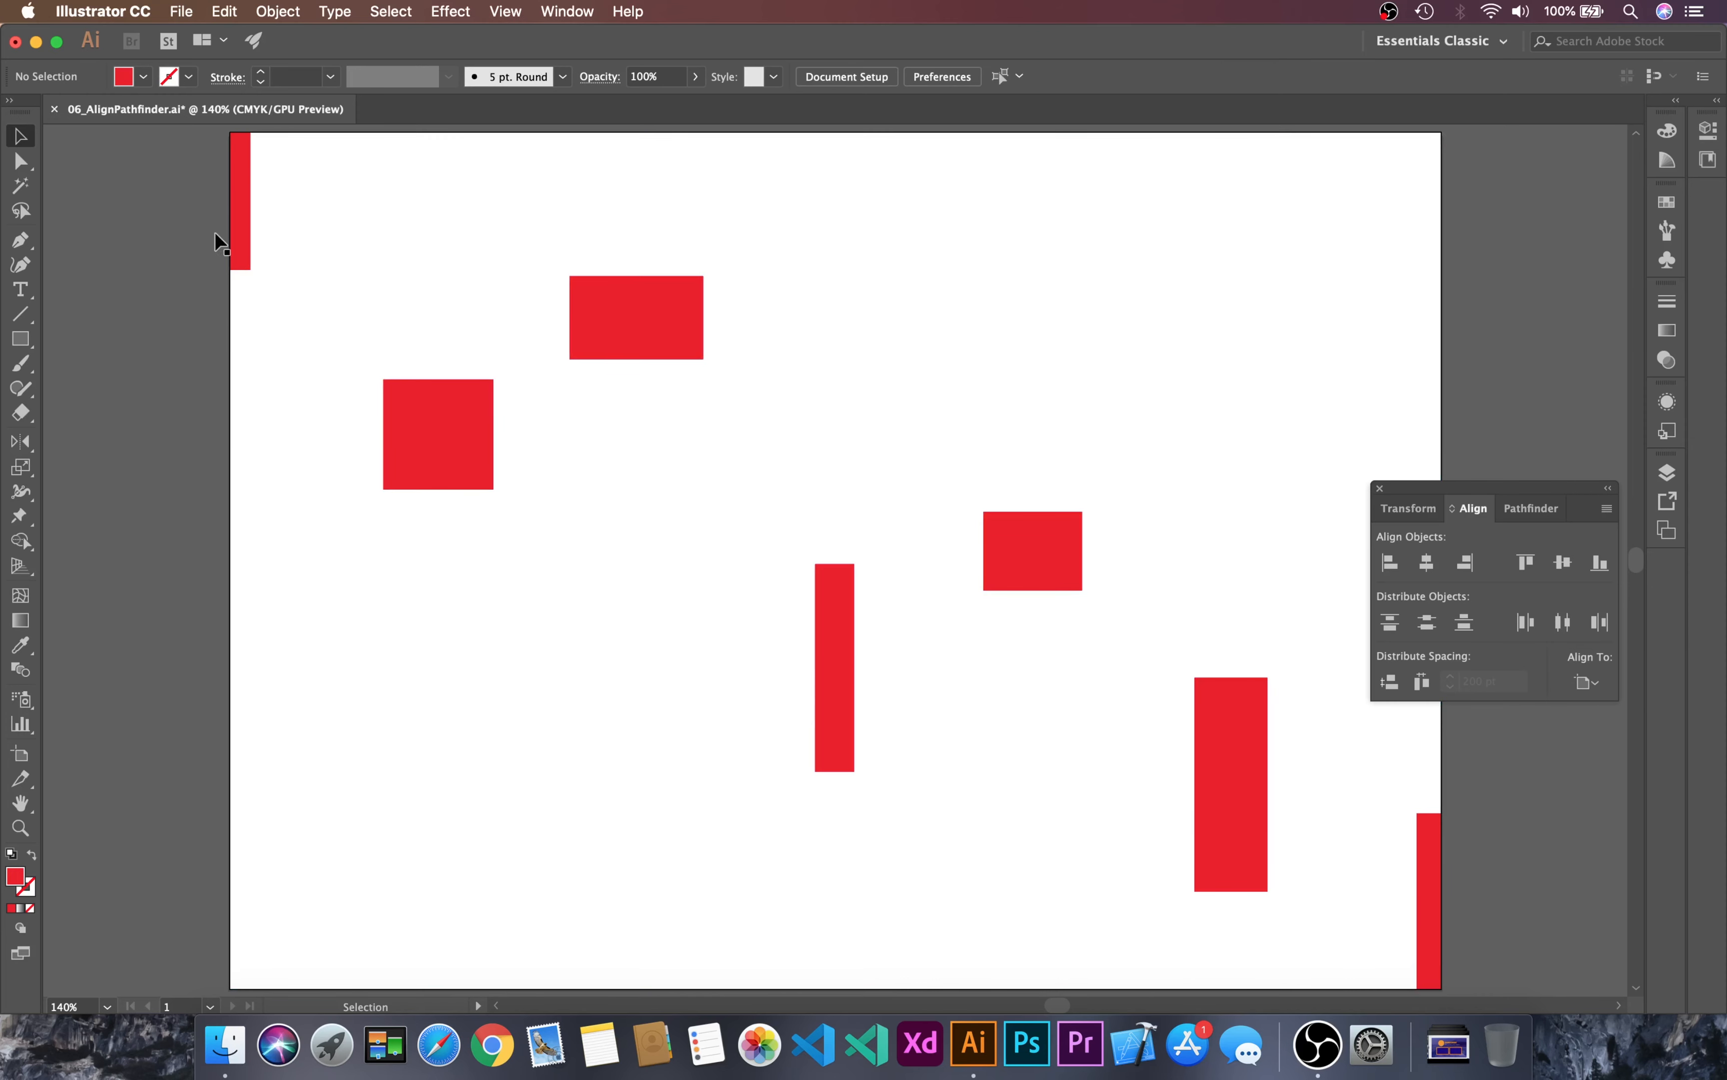
pyautogui.moveTo(100, 210); pyautogui.dragTo(1502, 976)
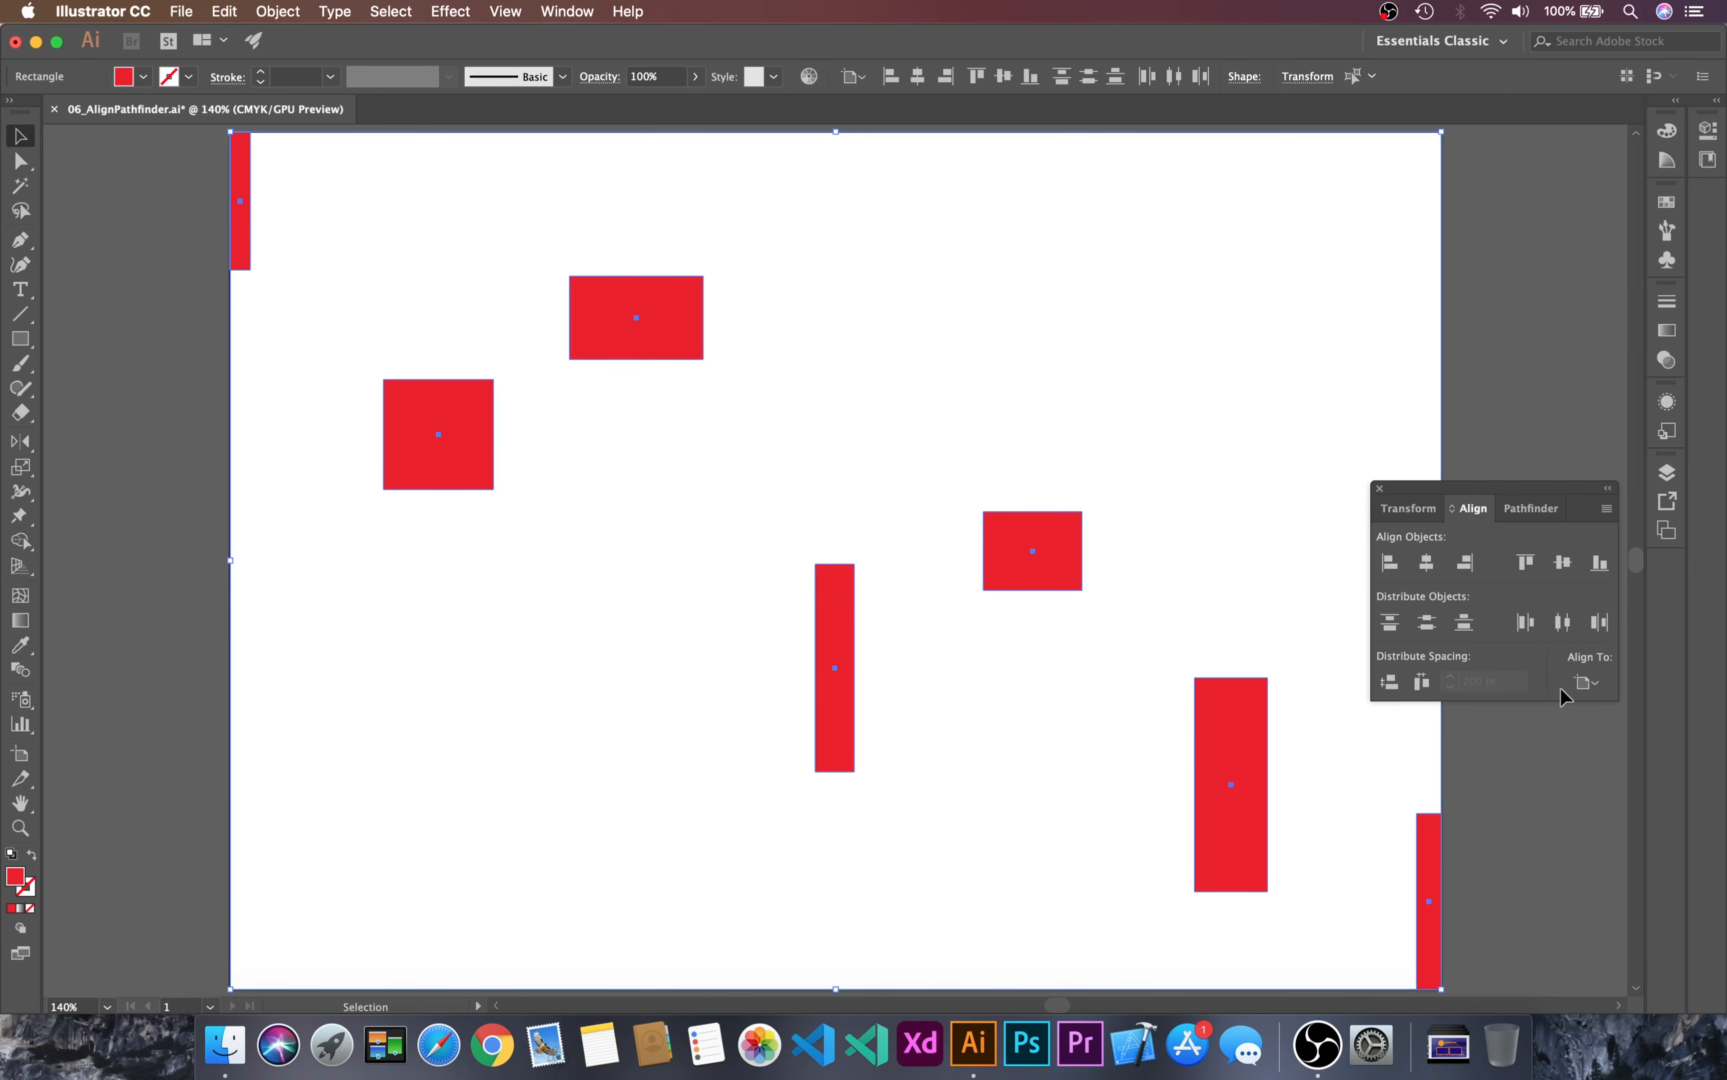
pyautogui.click(1565, 626)
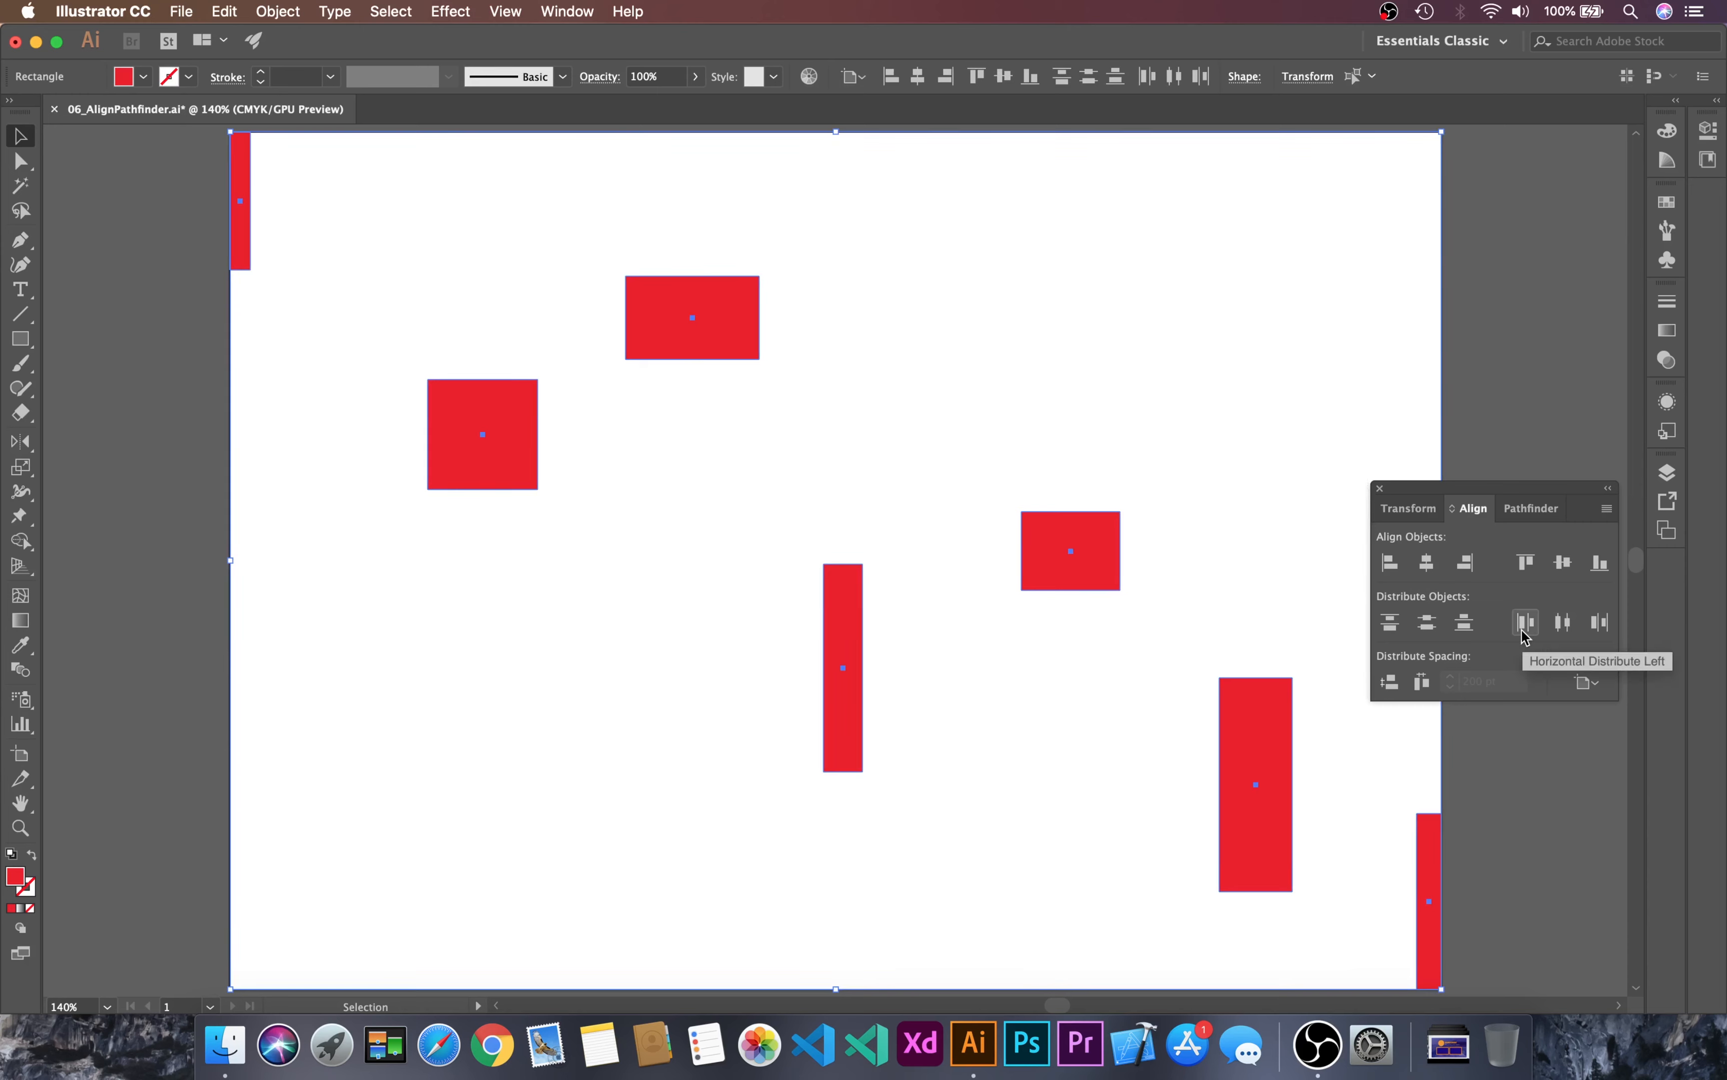
pyautogui.click(906, 263)
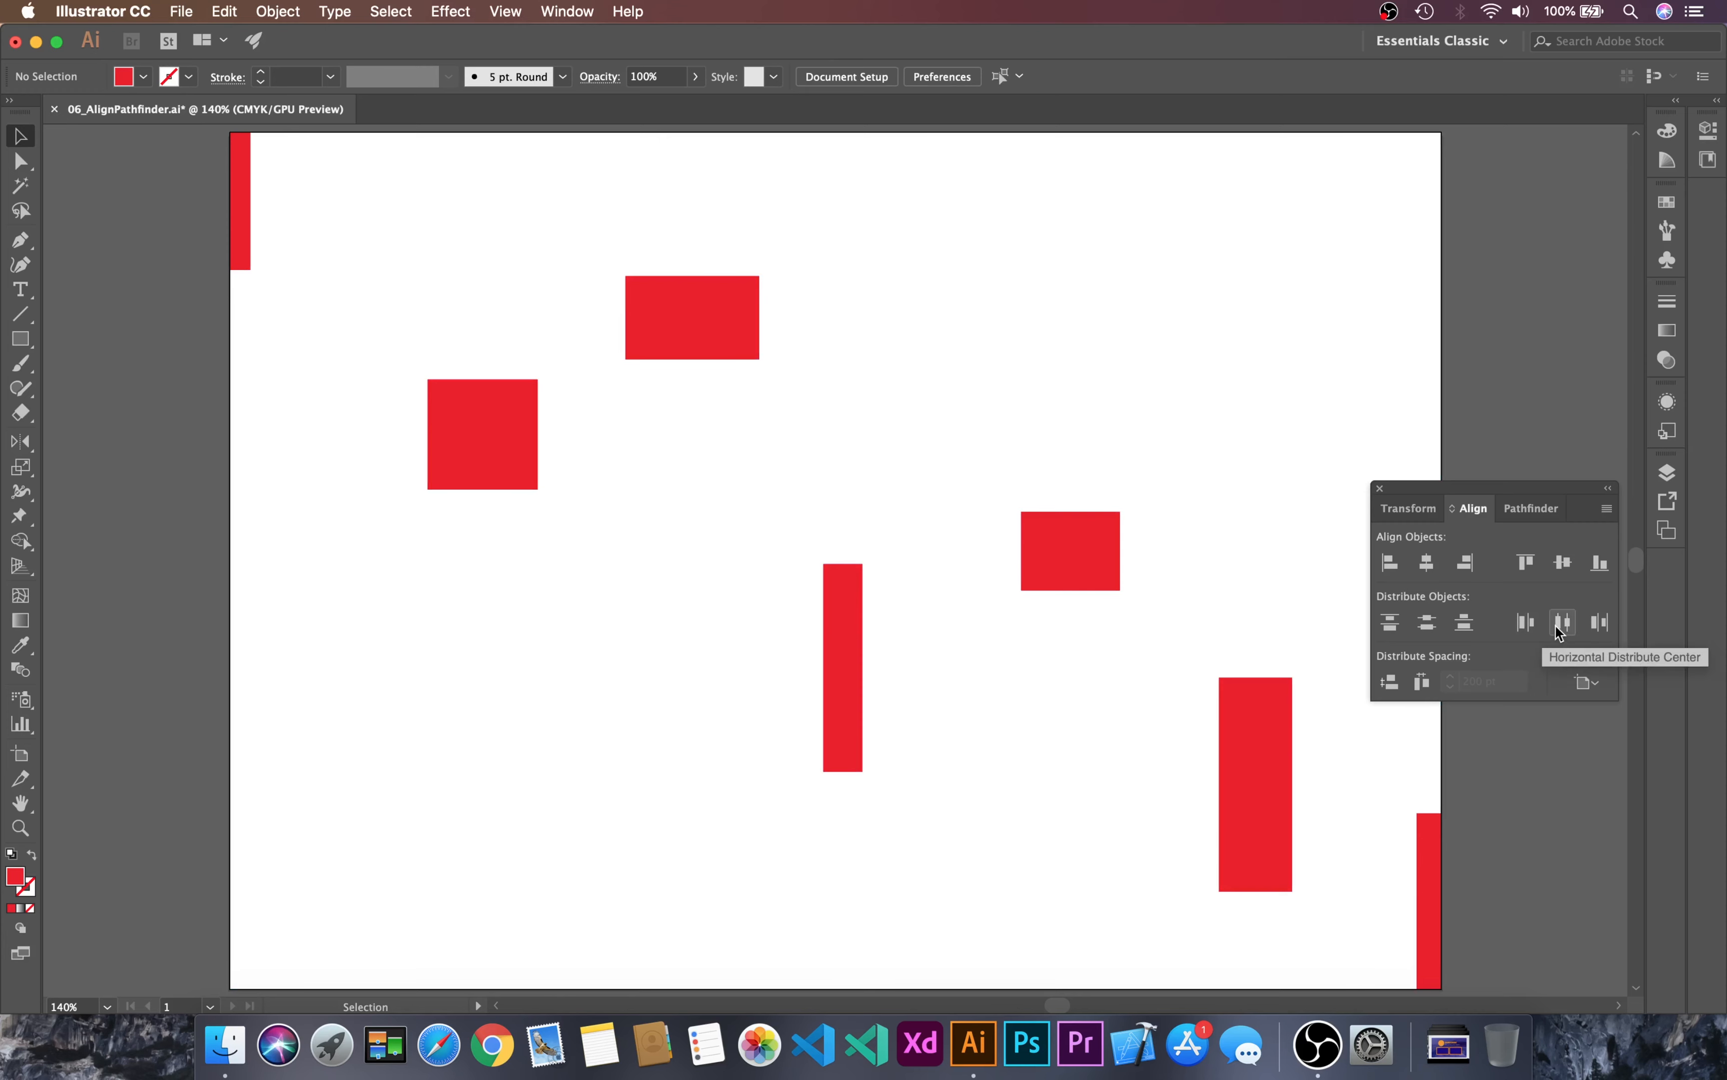
pyautogui.click(1077, 556)
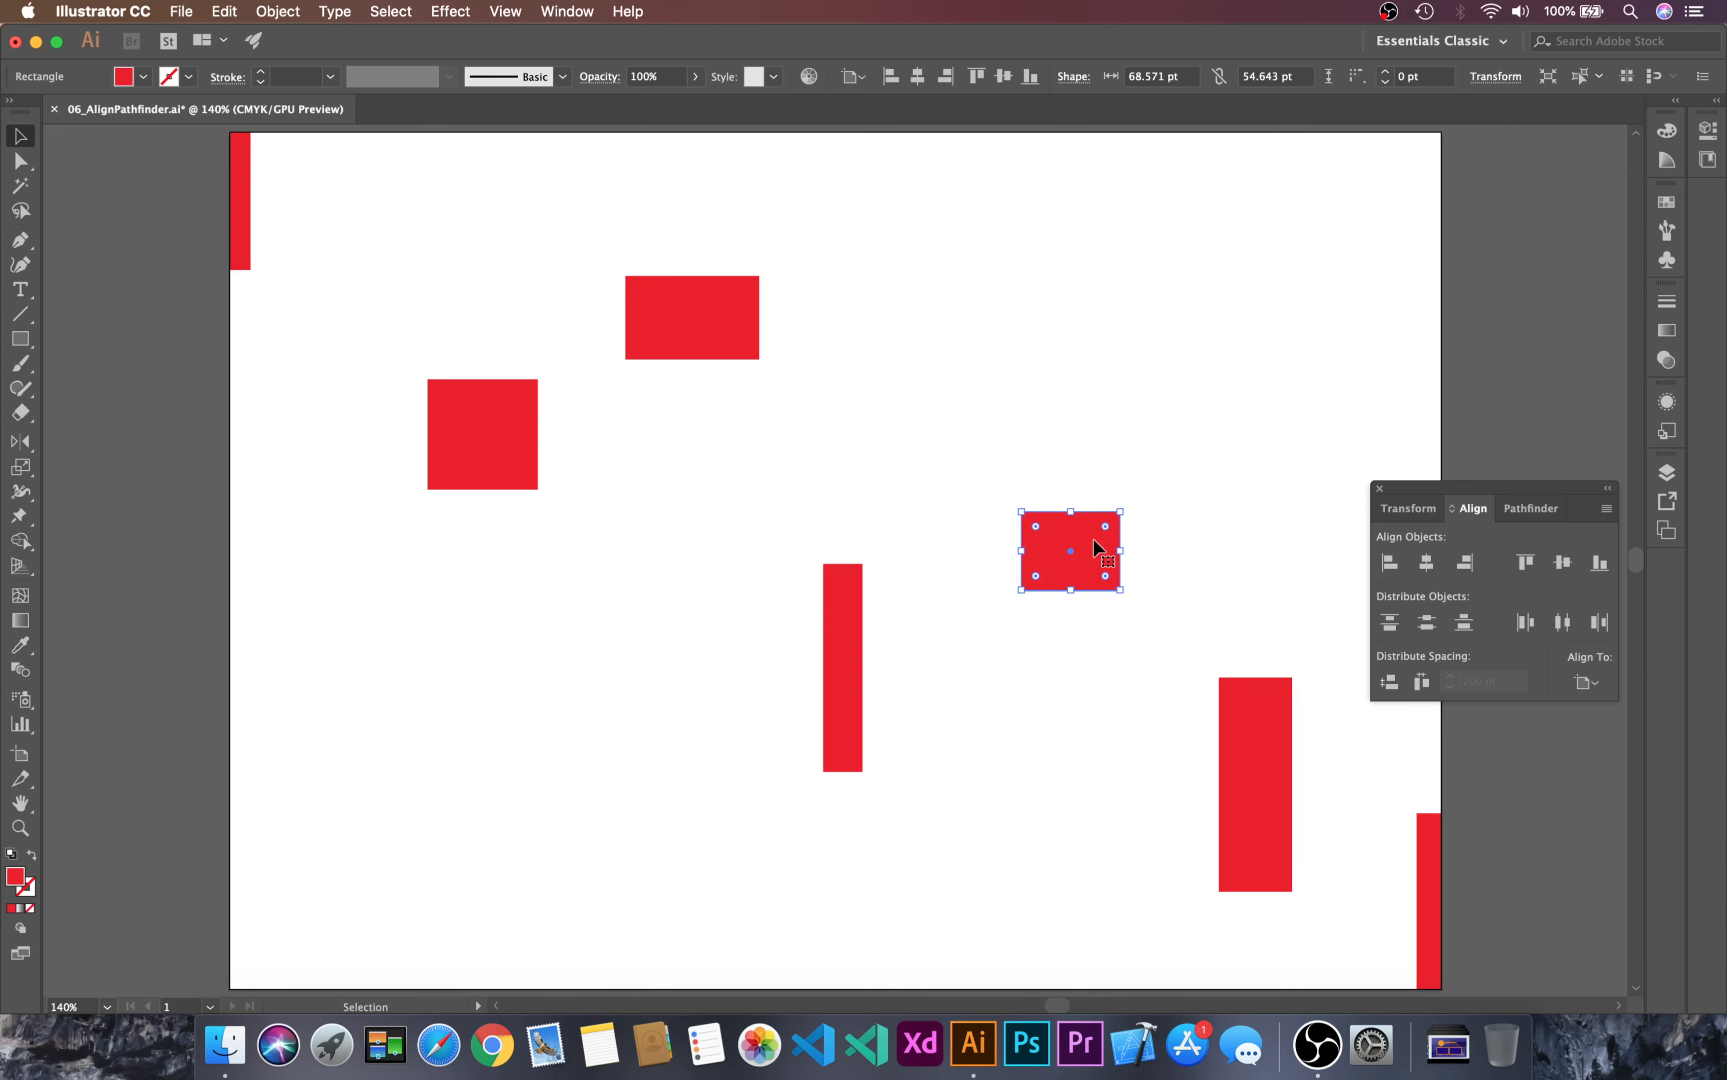
pyautogui.click(1186, 340)
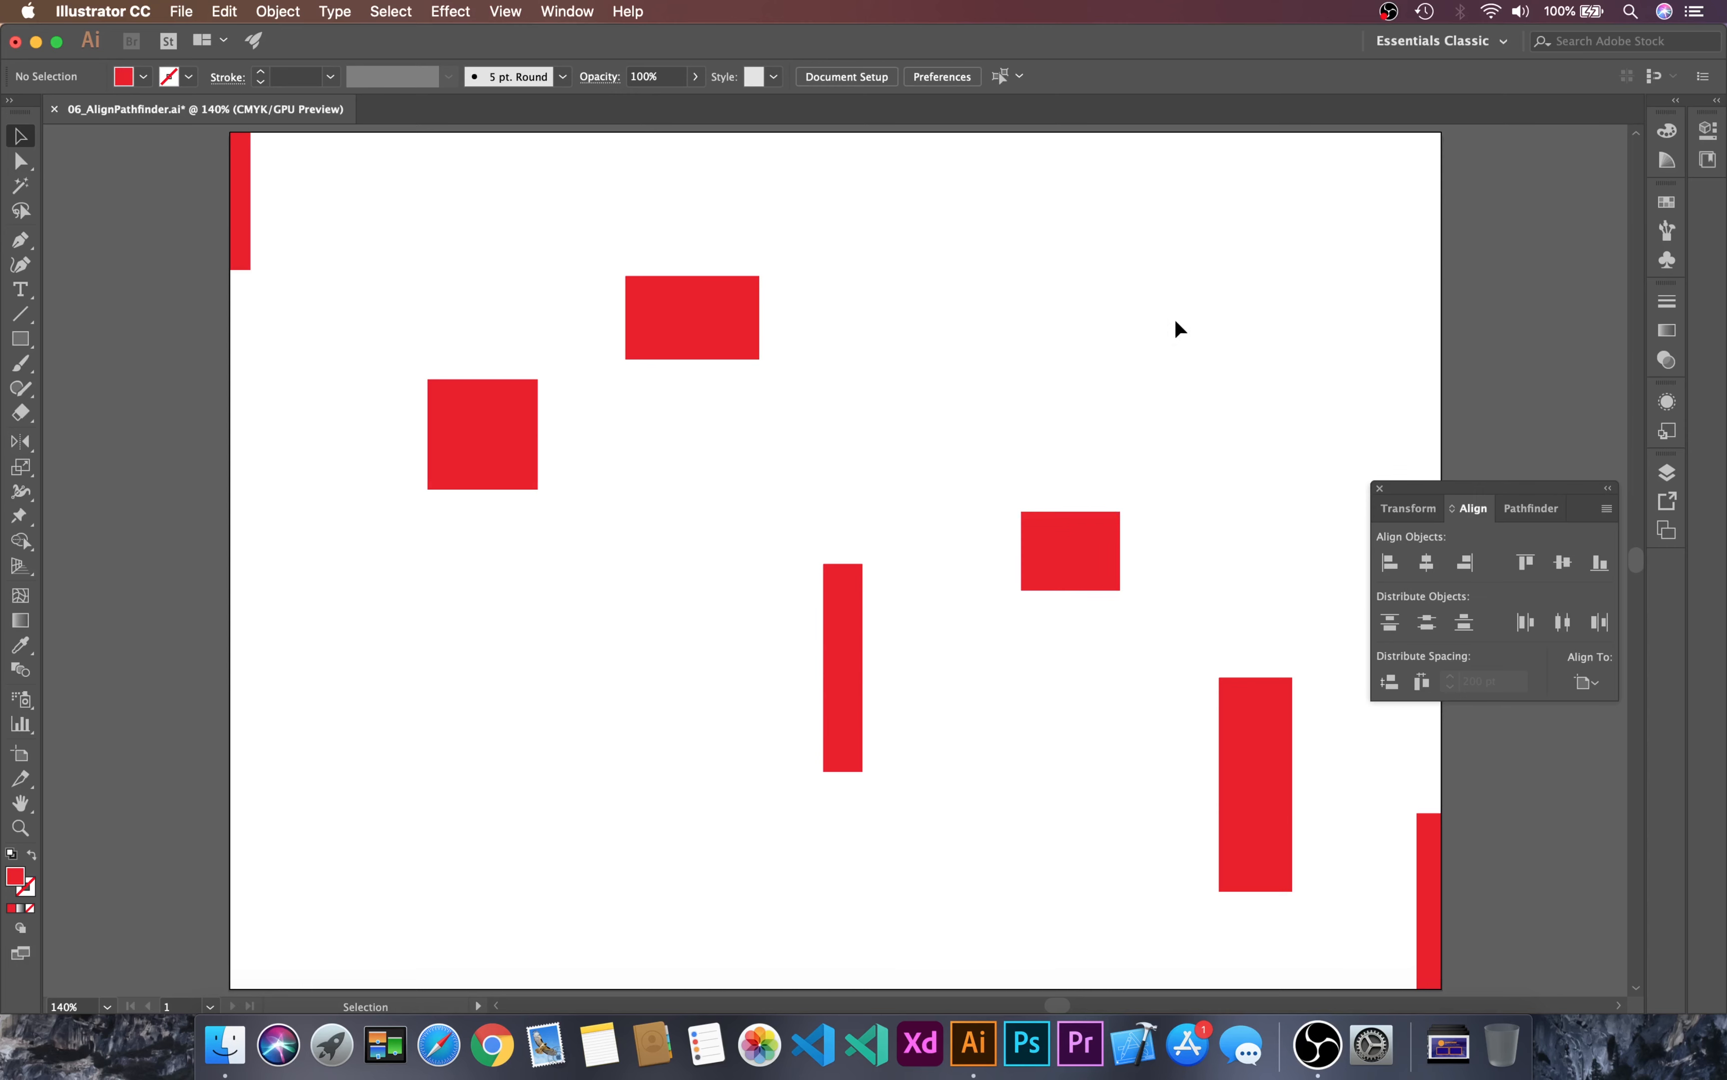
# Step: Clear the artboard and draw a tall narrow red rectangle about 31 by 339 pt near the artboard's left edge
pyautogui.press('a')
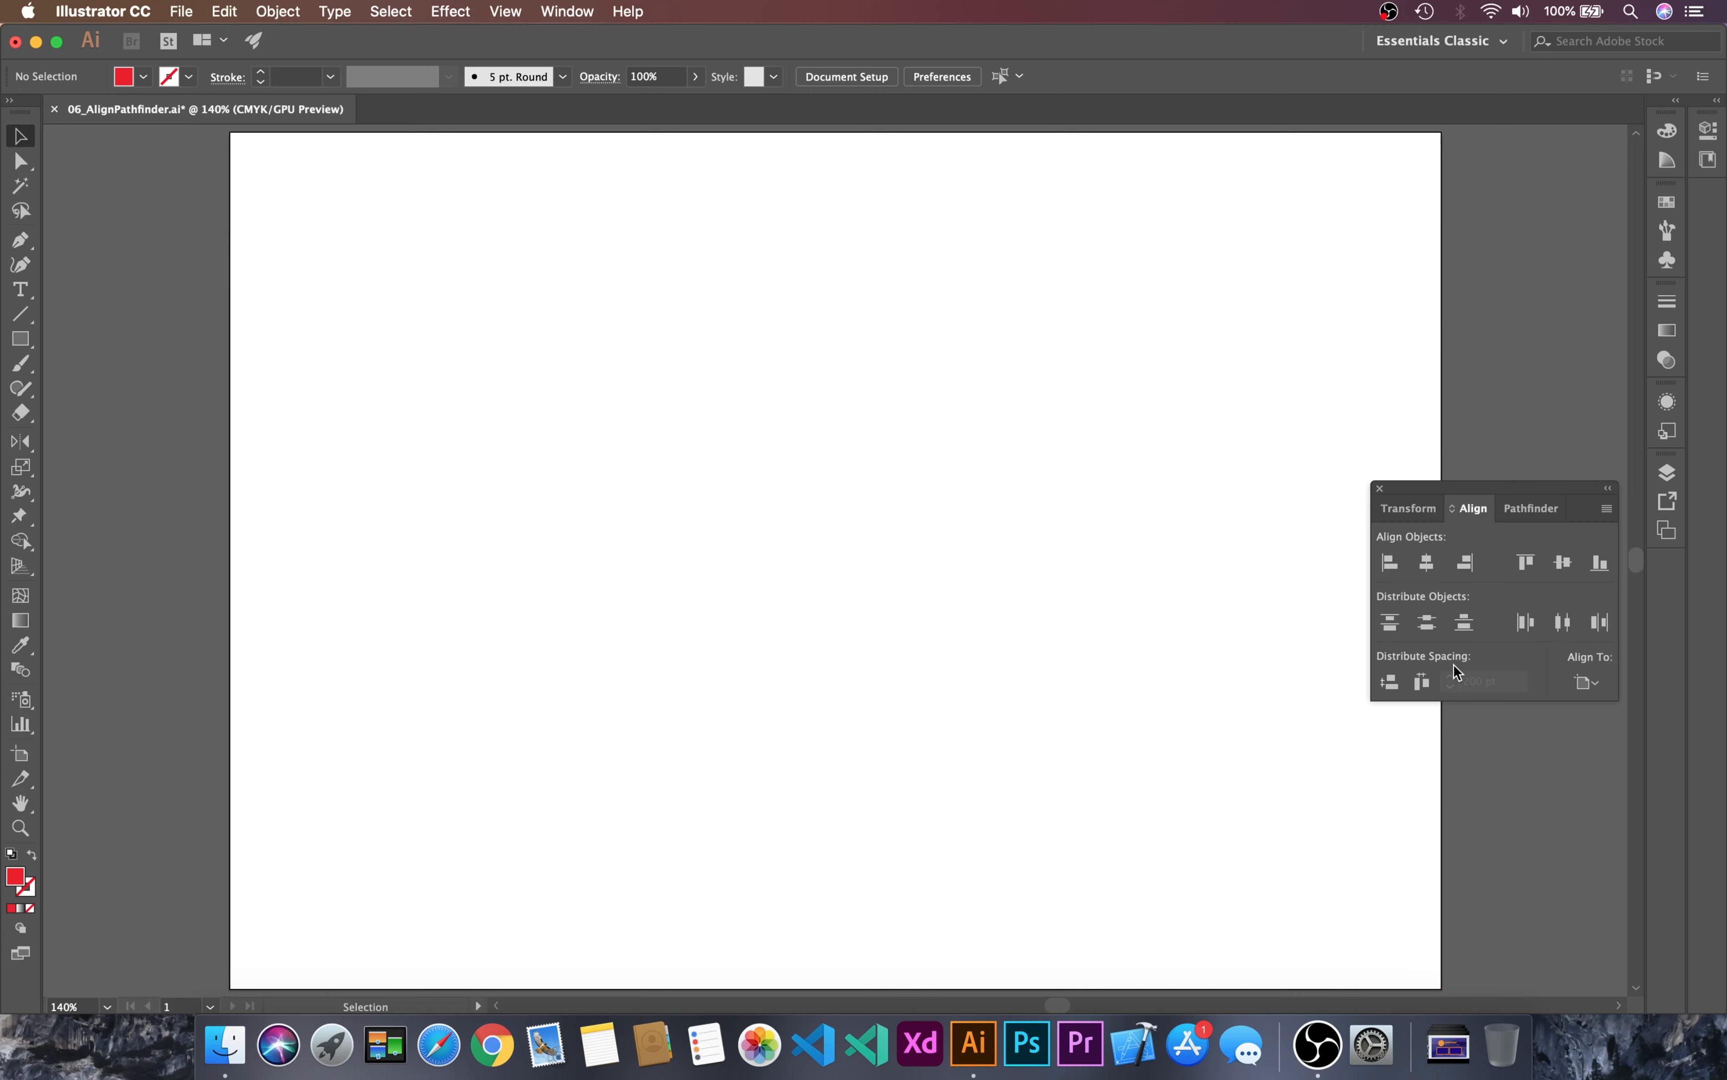
pyautogui.press('m')
pyautogui.moveTo(307, 233); pyautogui.dragTo(352, 722)
pyautogui.press('c')
pyautogui.click(402, 394)
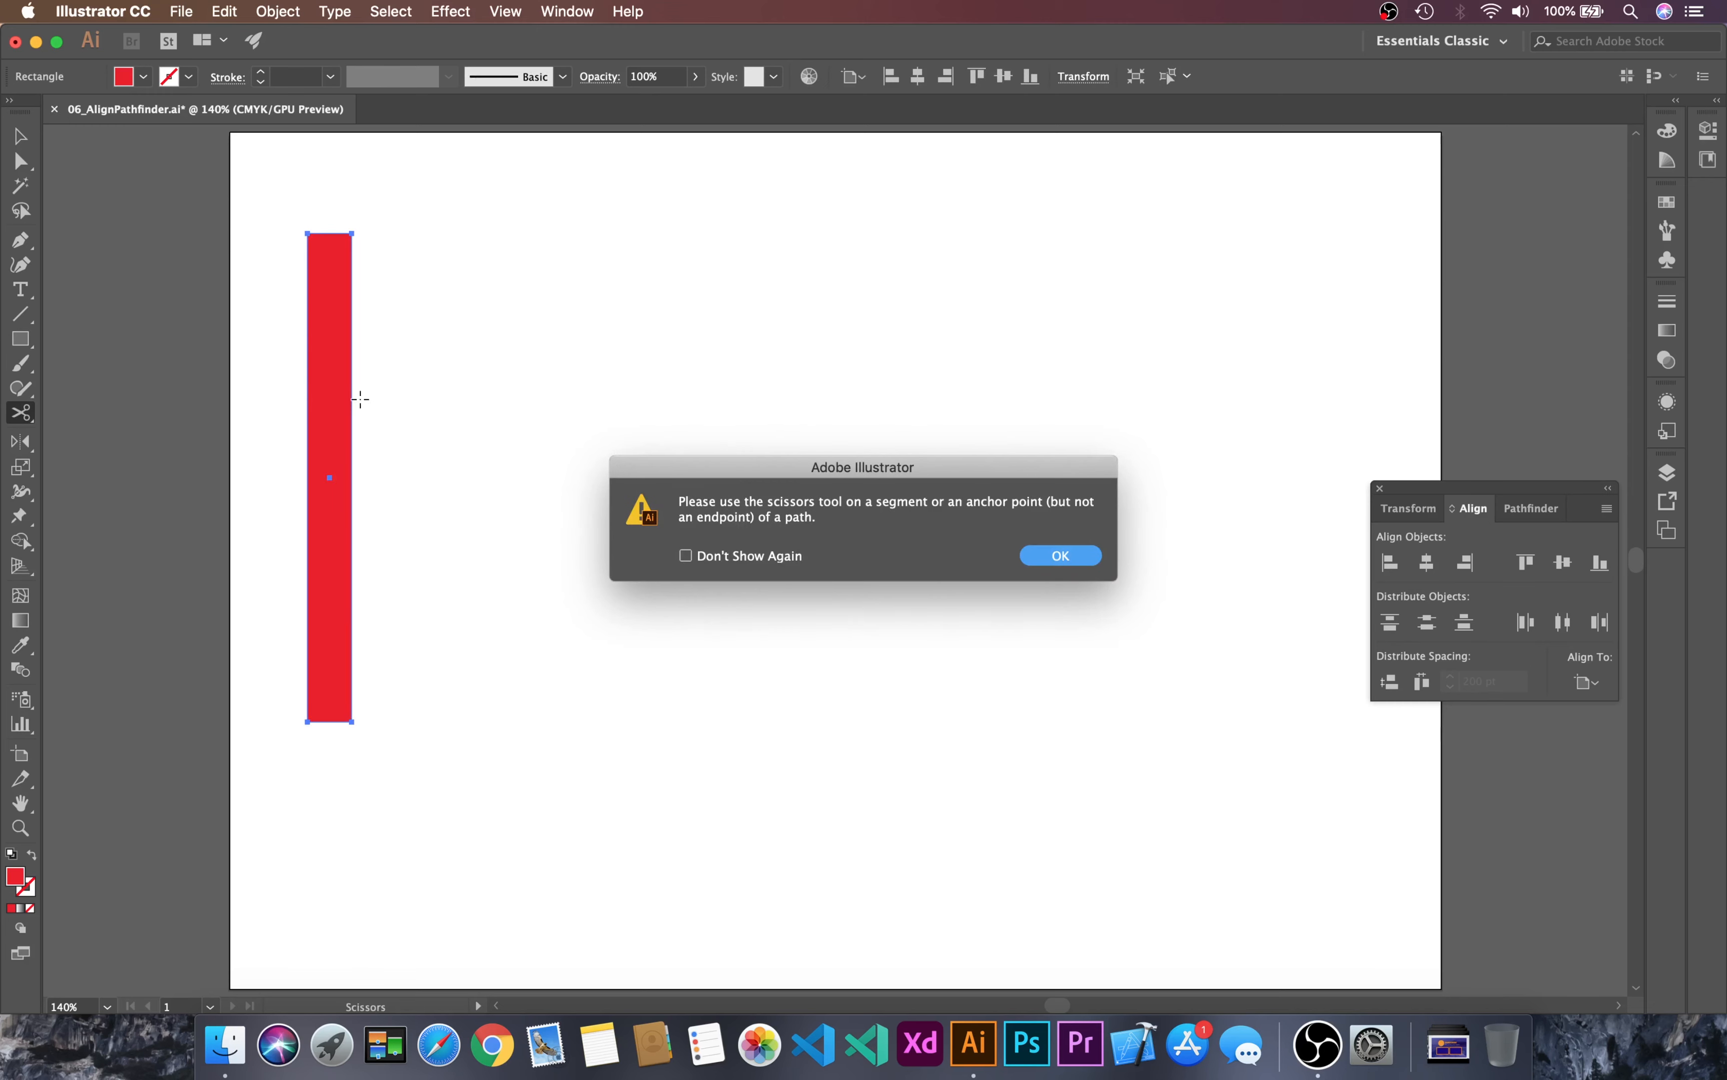
pyautogui.press('Return')
pyautogui.press('v')
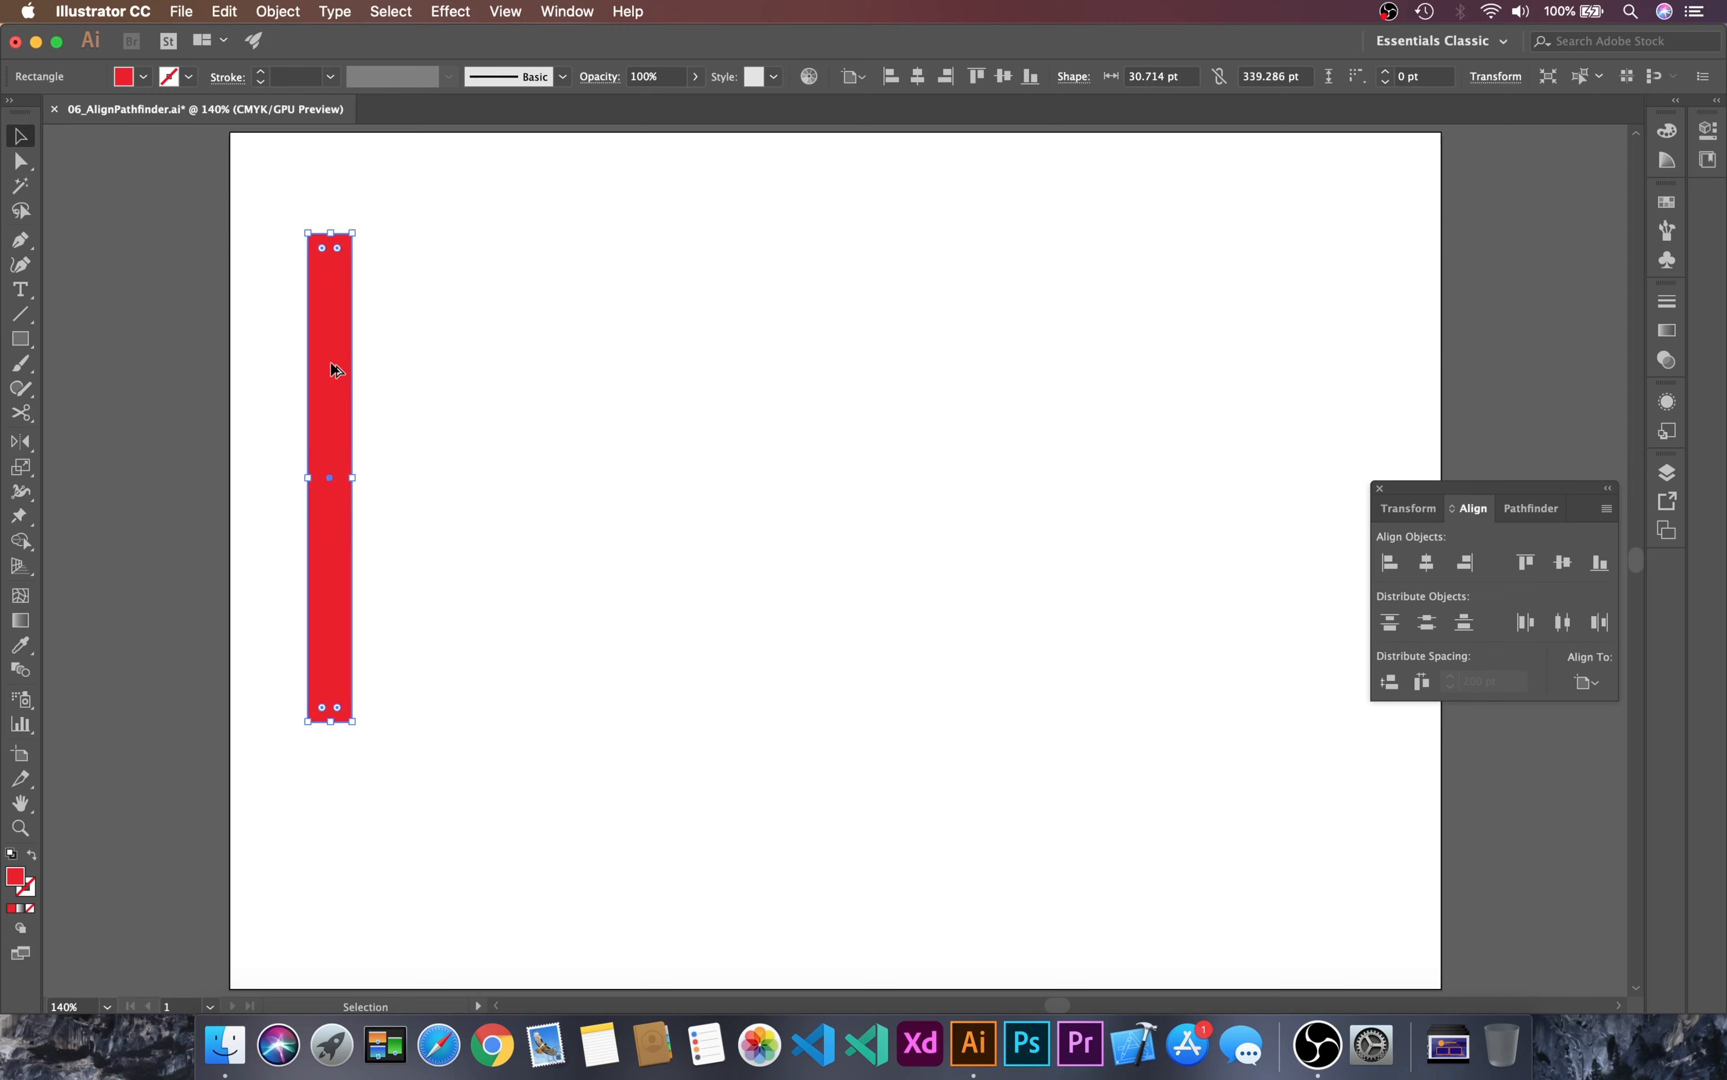
# Step: Duplicate the tall bar horizontally into a row of eight parallel bars and select all of them
pyautogui.moveTo(335, 363); pyautogui.dragTo(408, 365)
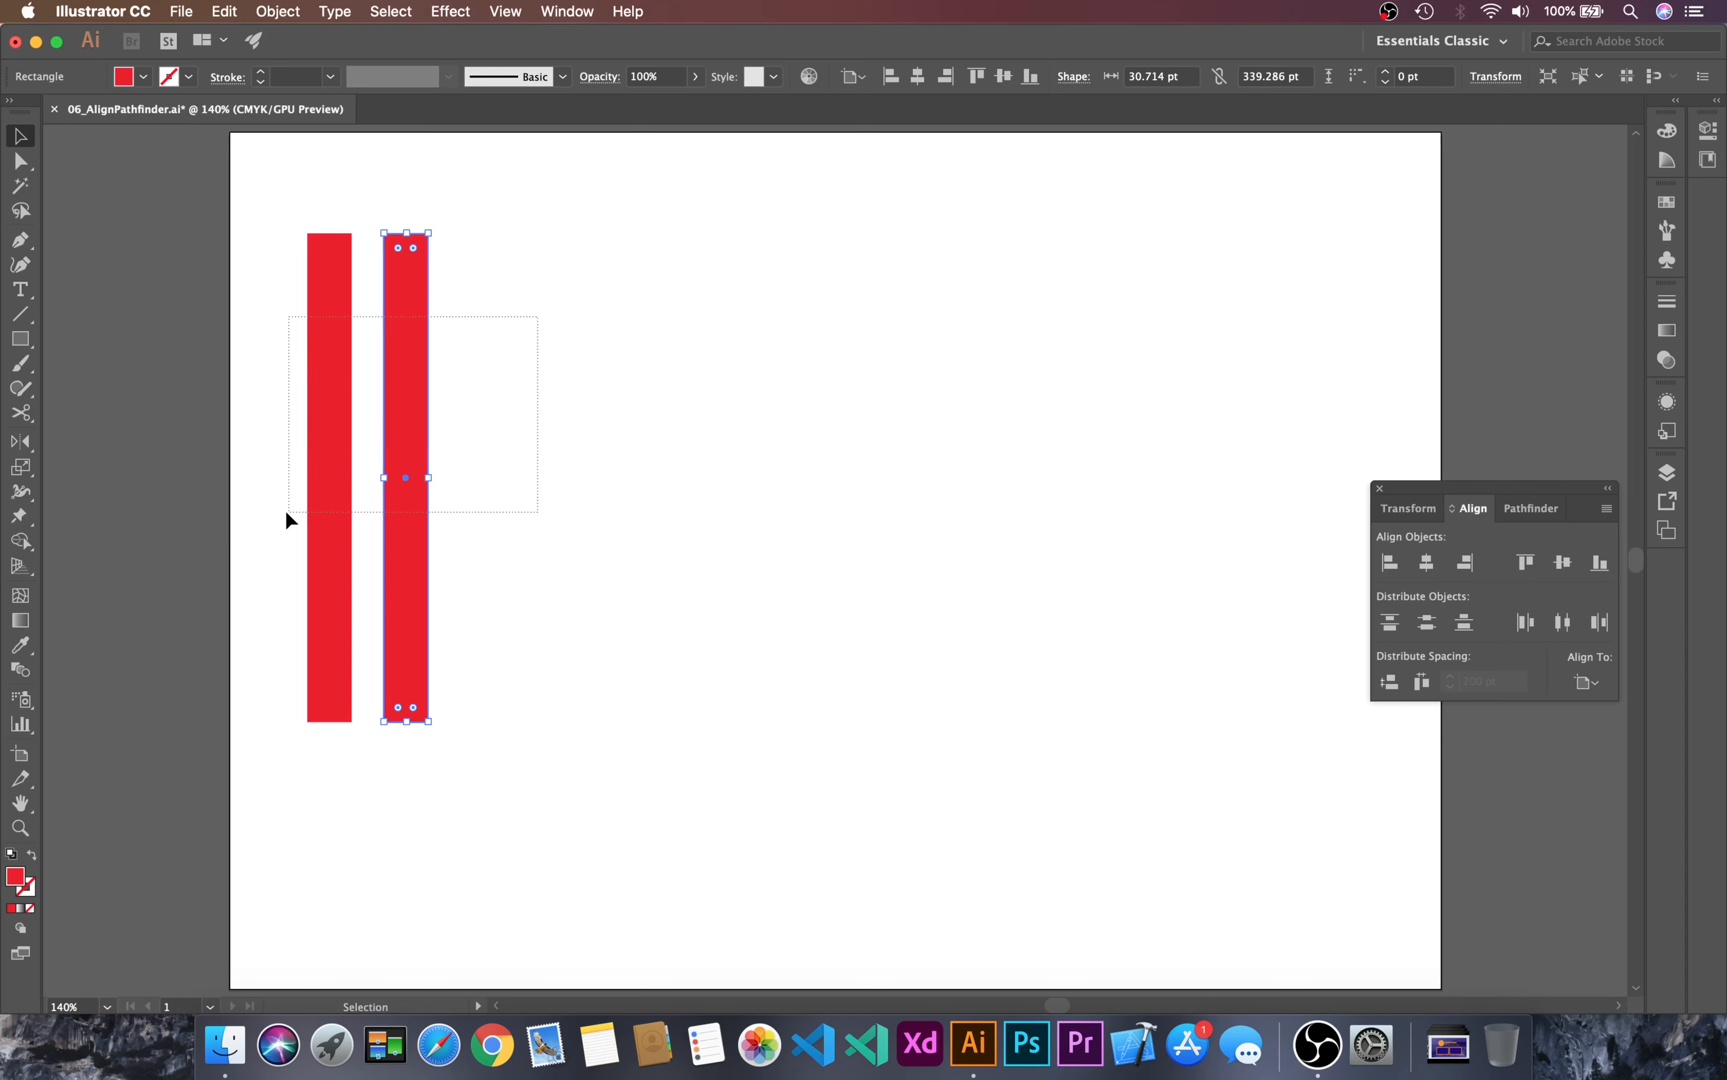
pyautogui.keyDown('shift'); pyautogui.click(334, 450); pyautogui.keyUp('shift')
pyautogui.moveTo(333, 449); pyautogui.dragTo(479, 441)
pyautogui.click(788, 337)
pyautogui.press('super+a')
pyautogui.moveTo(342, 465); pyautogui.dragTo(644, 455)
pyautogui.click(835, 422)
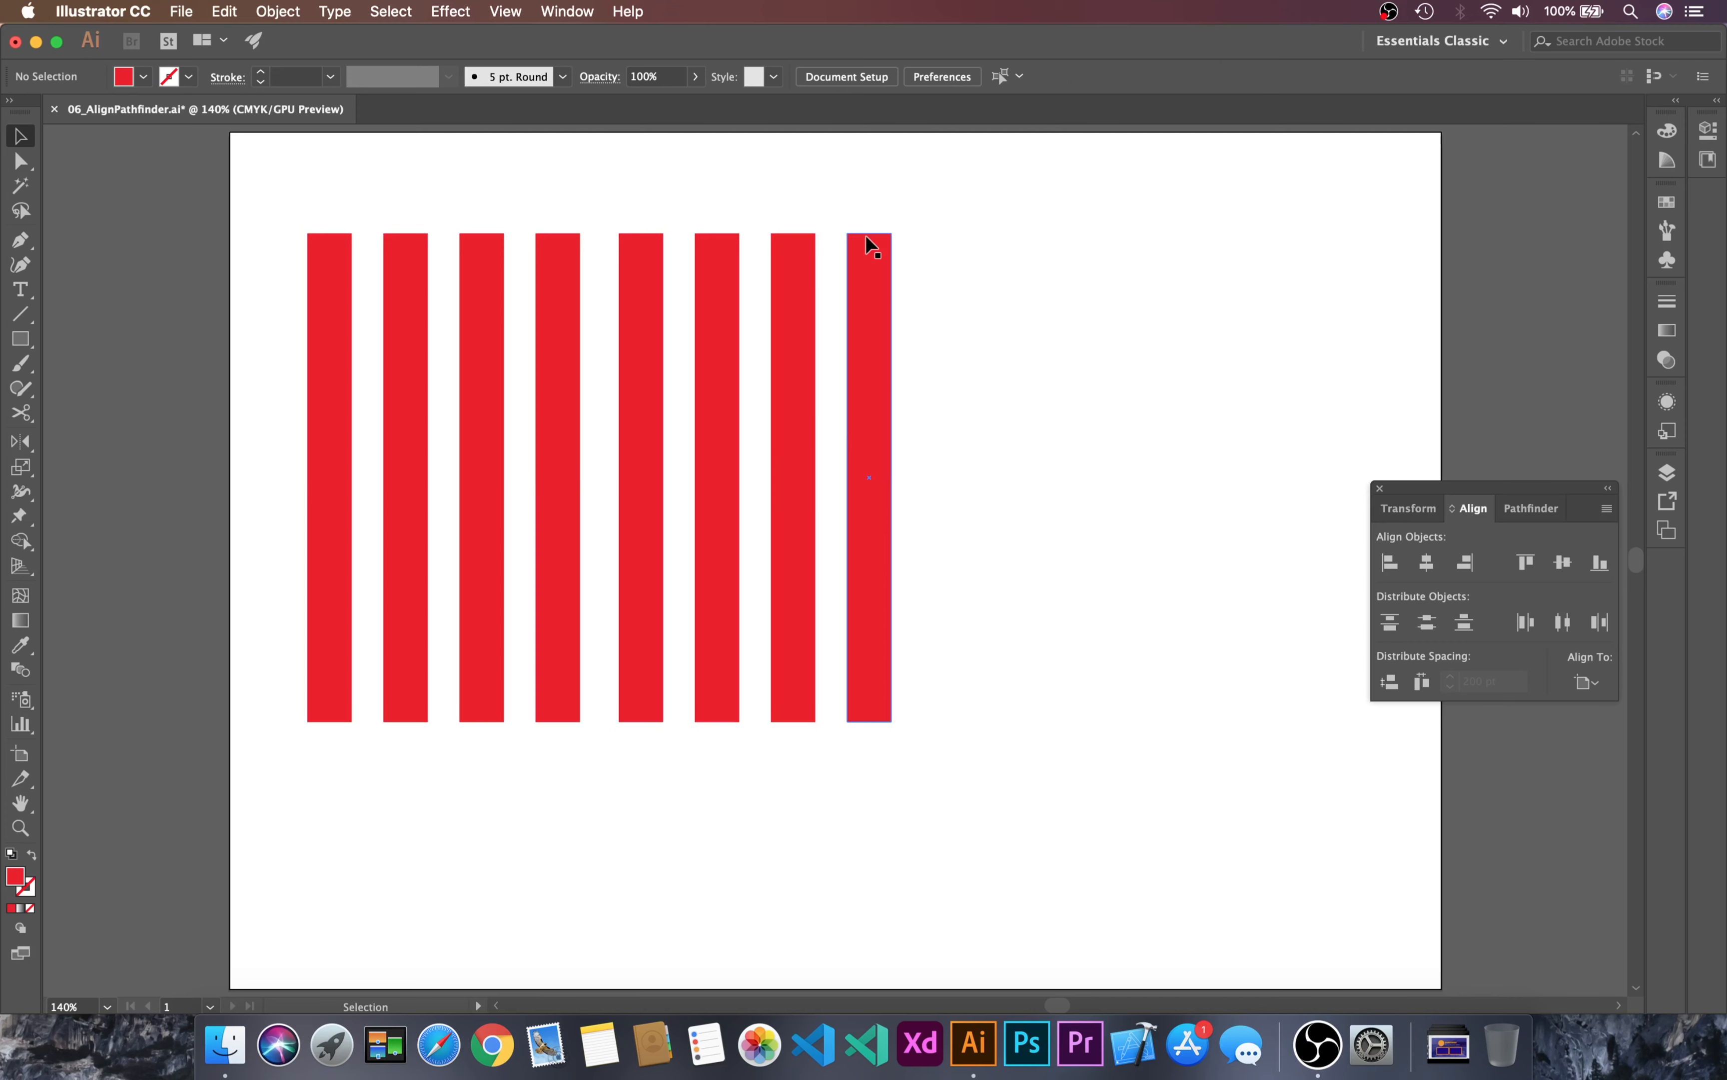
pyautogui.moveTo(275, 246); pyautogui.dragTo(1044, 520)
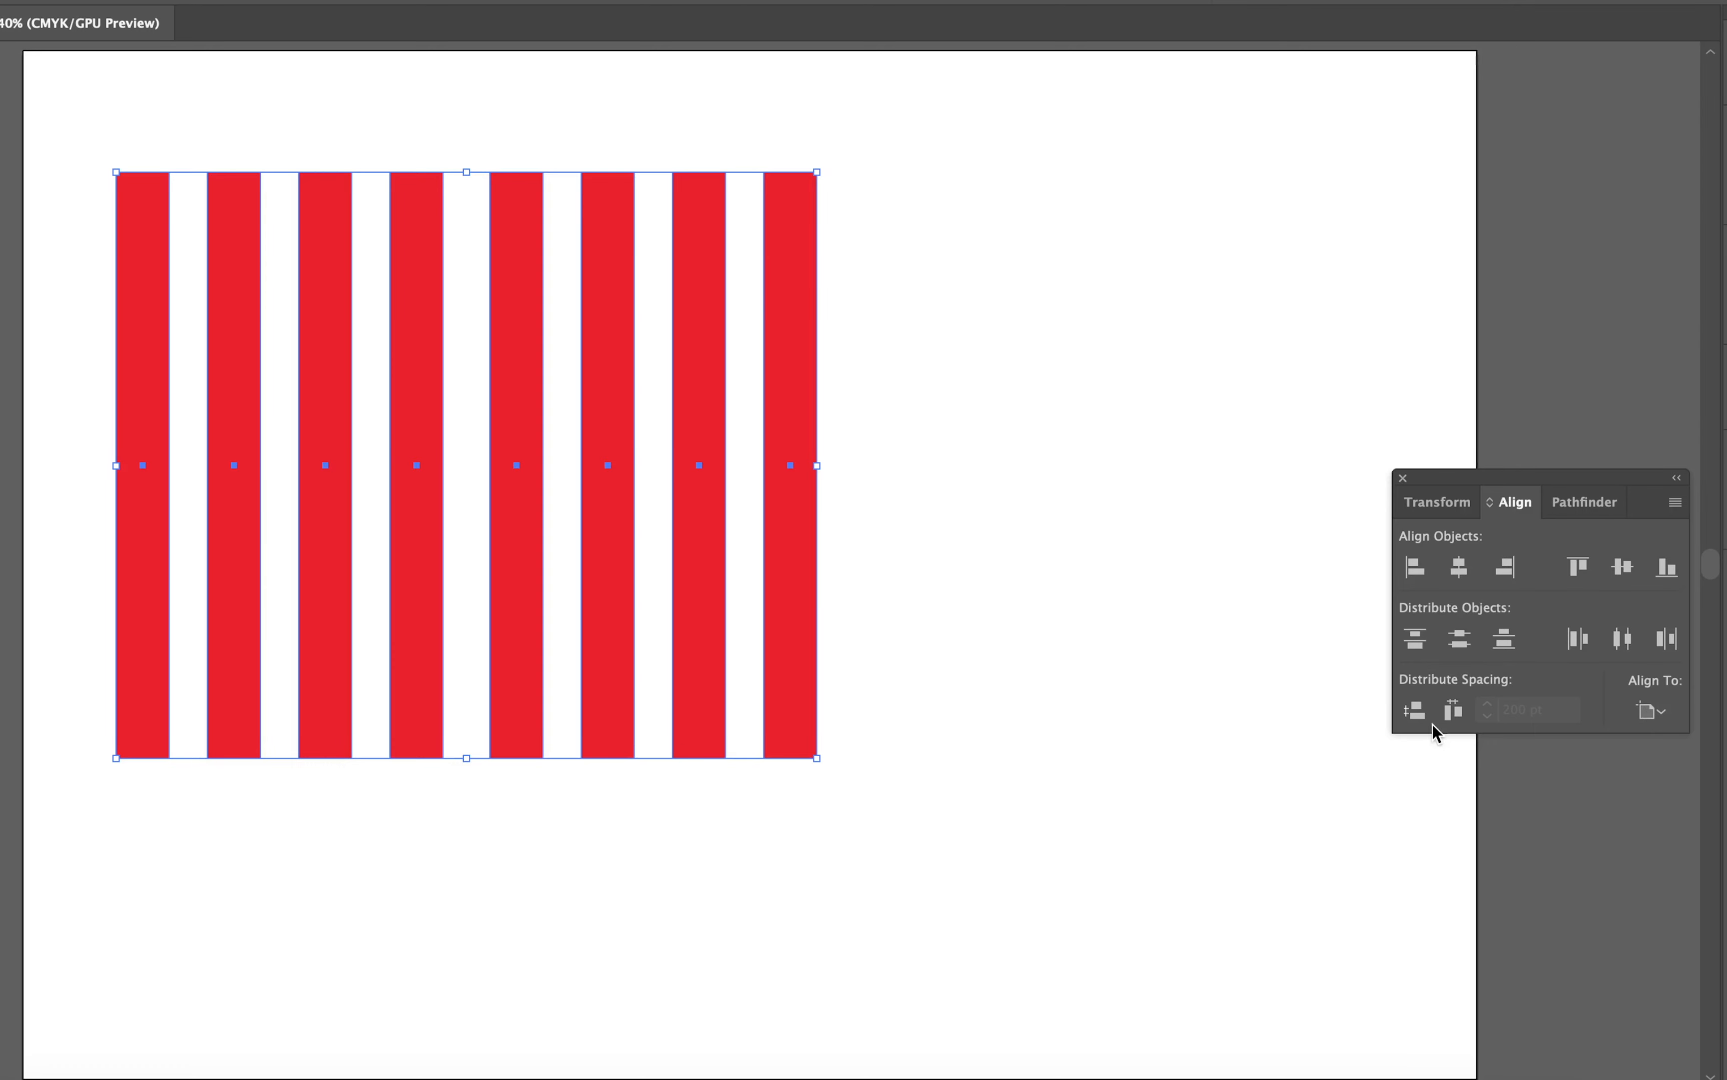
# Step: Try equal horizontal and vertical distribute spacing on the eight bars relative to the artboard, and undo both
pyautogui.click(1450, 709)
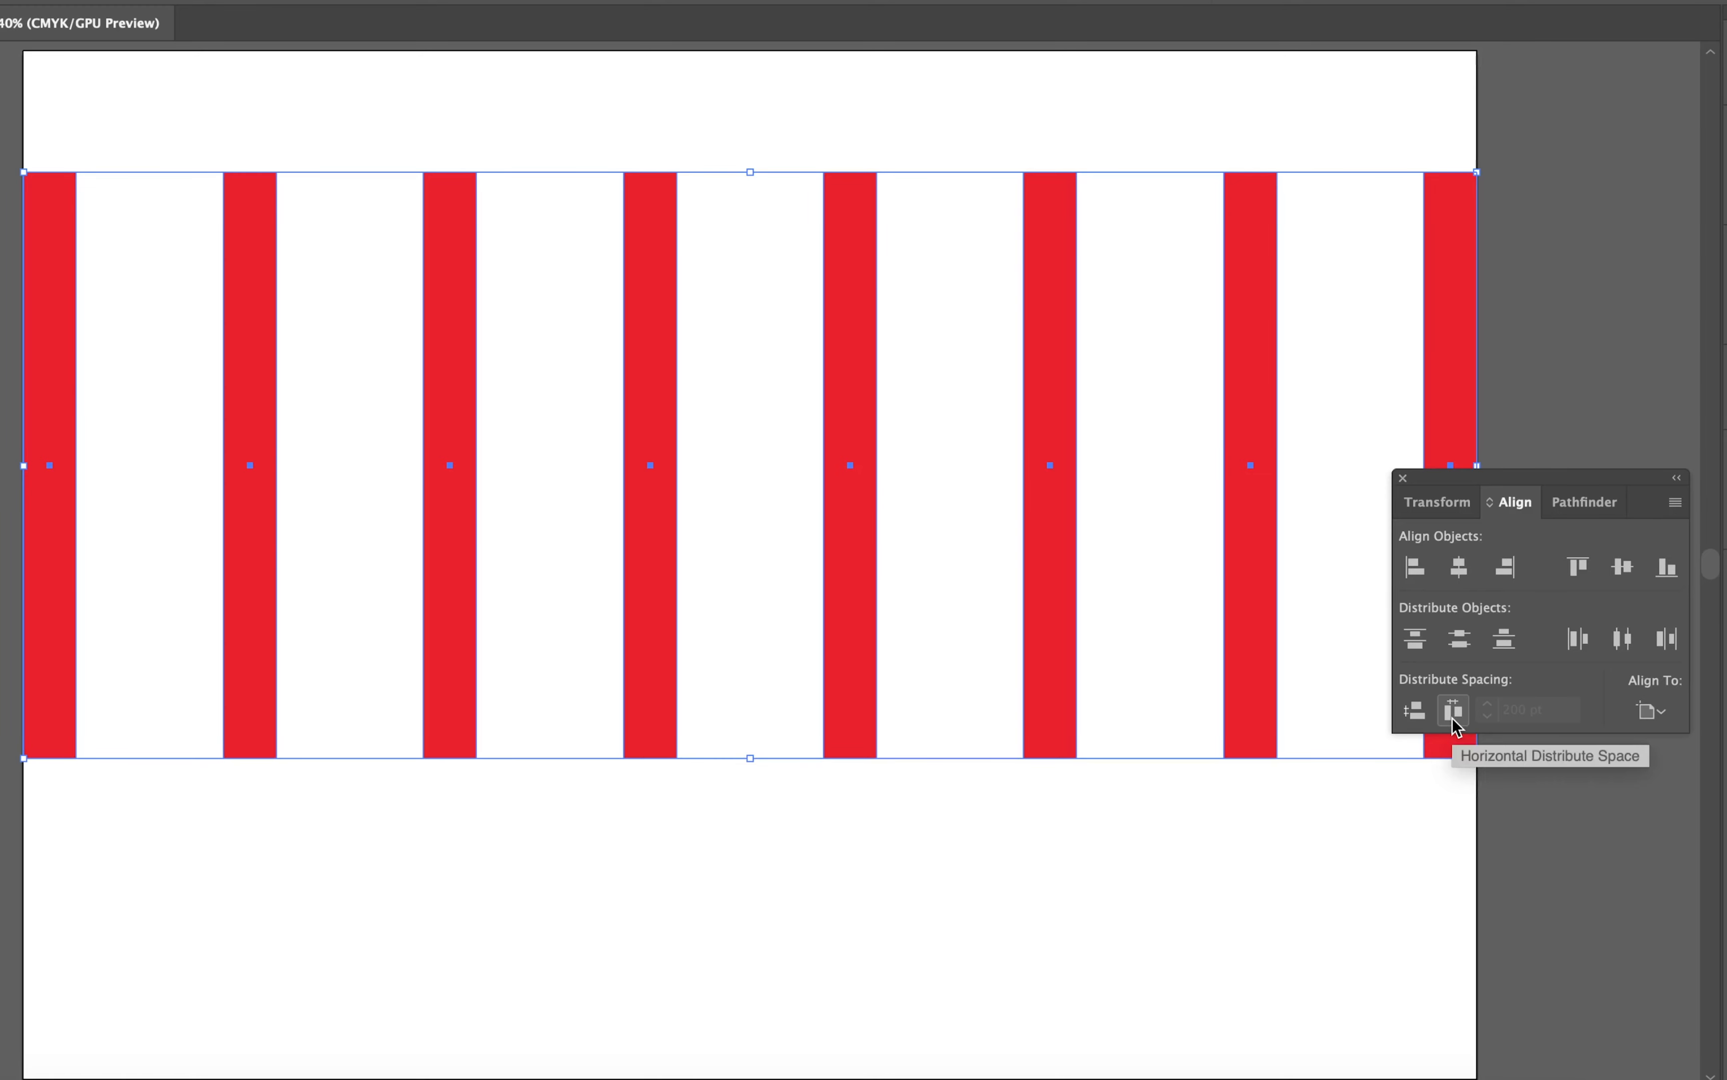
pyautogui.click(1416, 711)
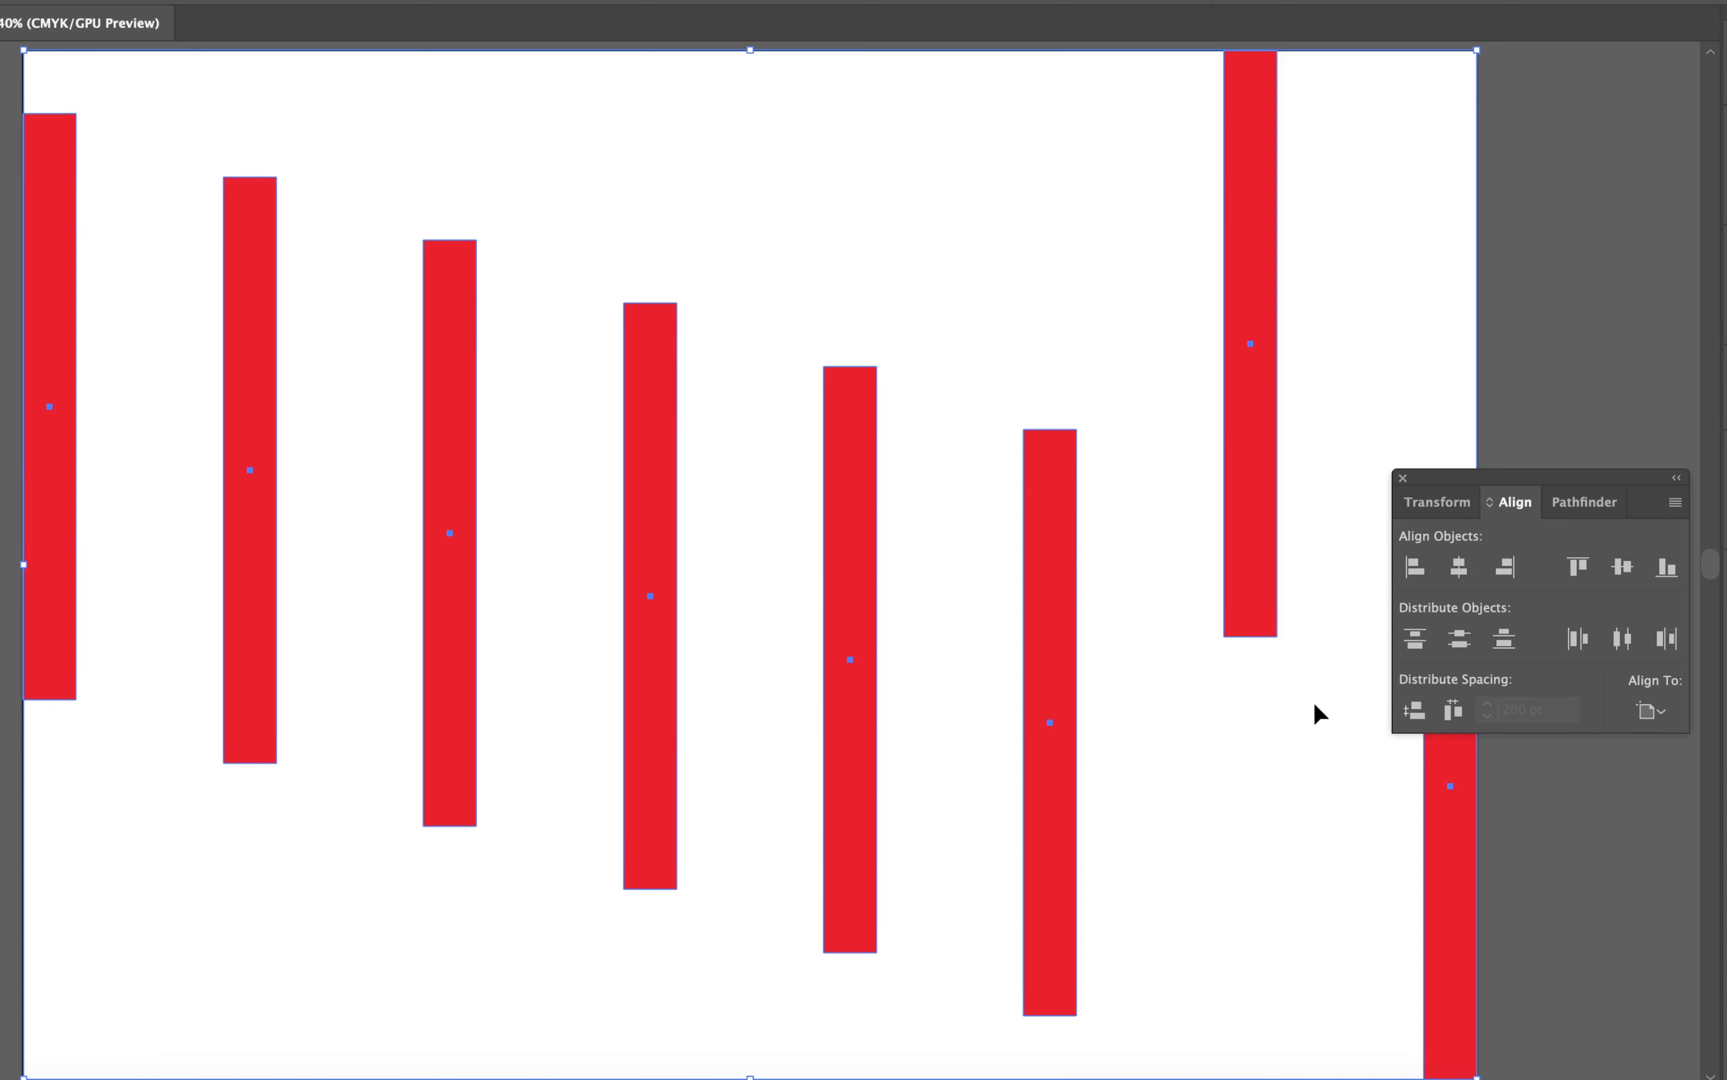
pyautogui.press('super+z')
pyautogui.press('super+z')
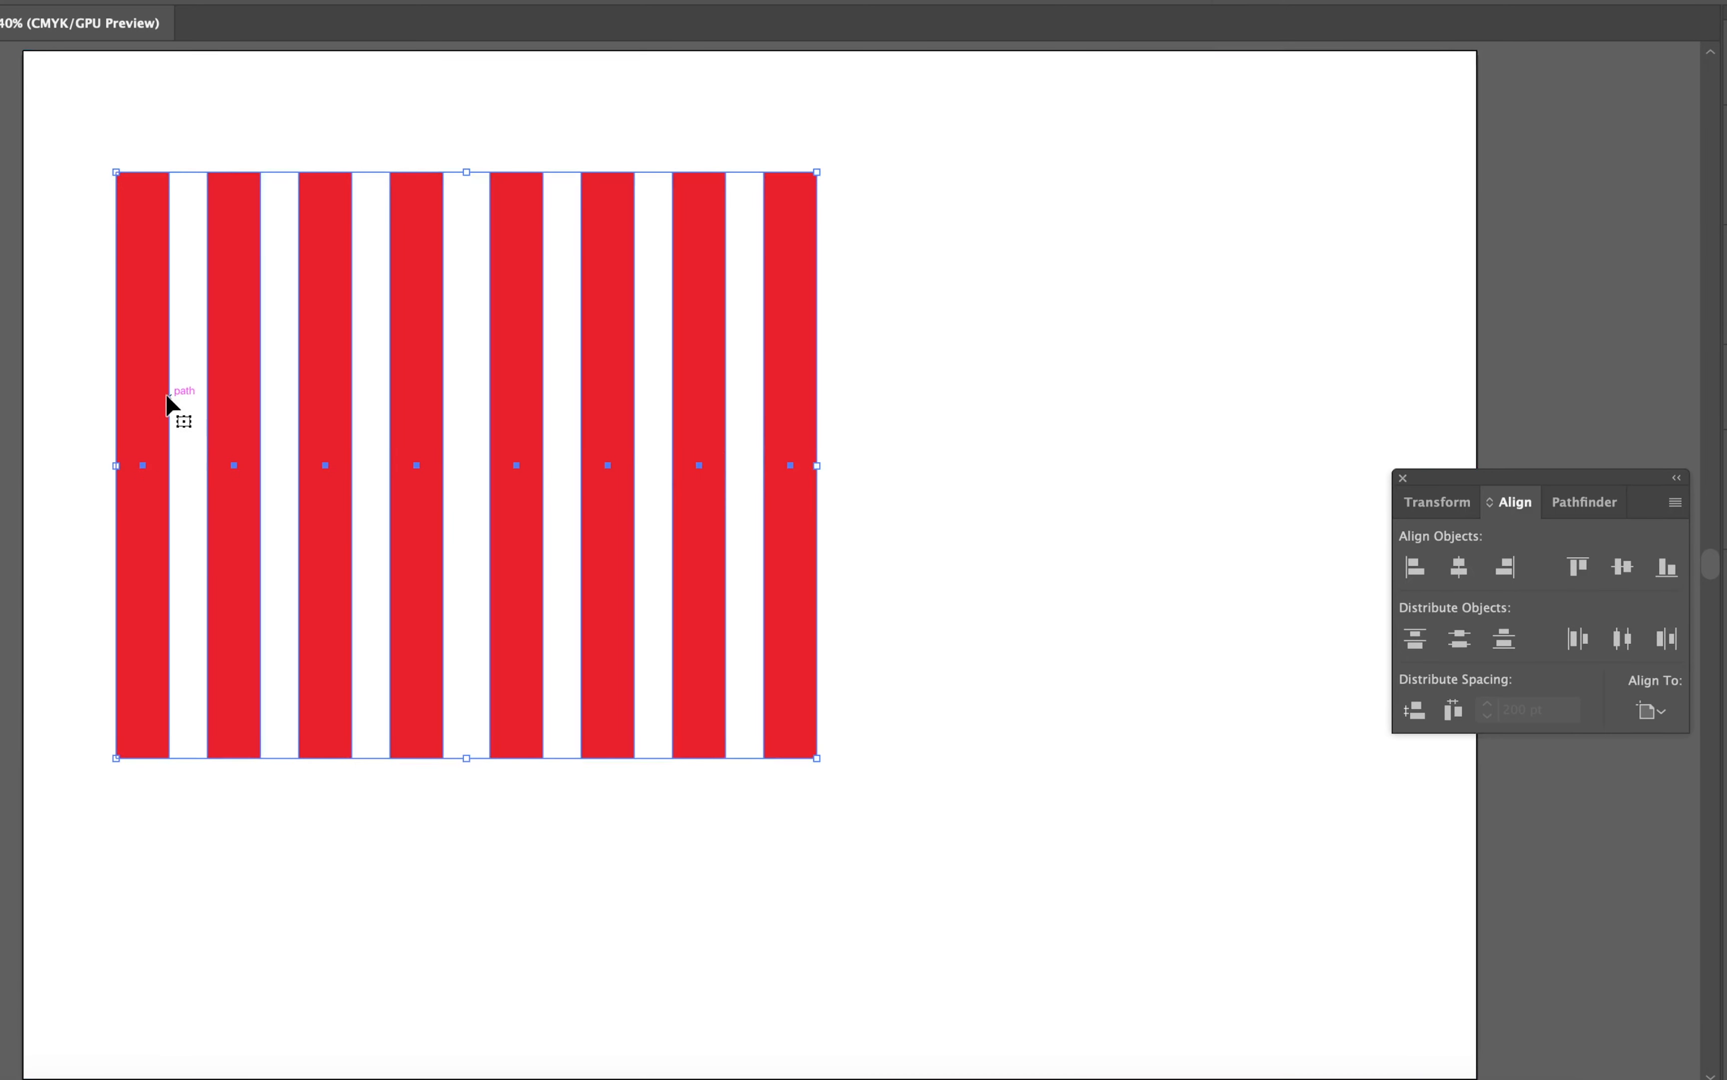
# Step: Make the leftmost bar the key object and distribute the bars horizontally with 300 pt spacing
pyautogui.click(154, 366)
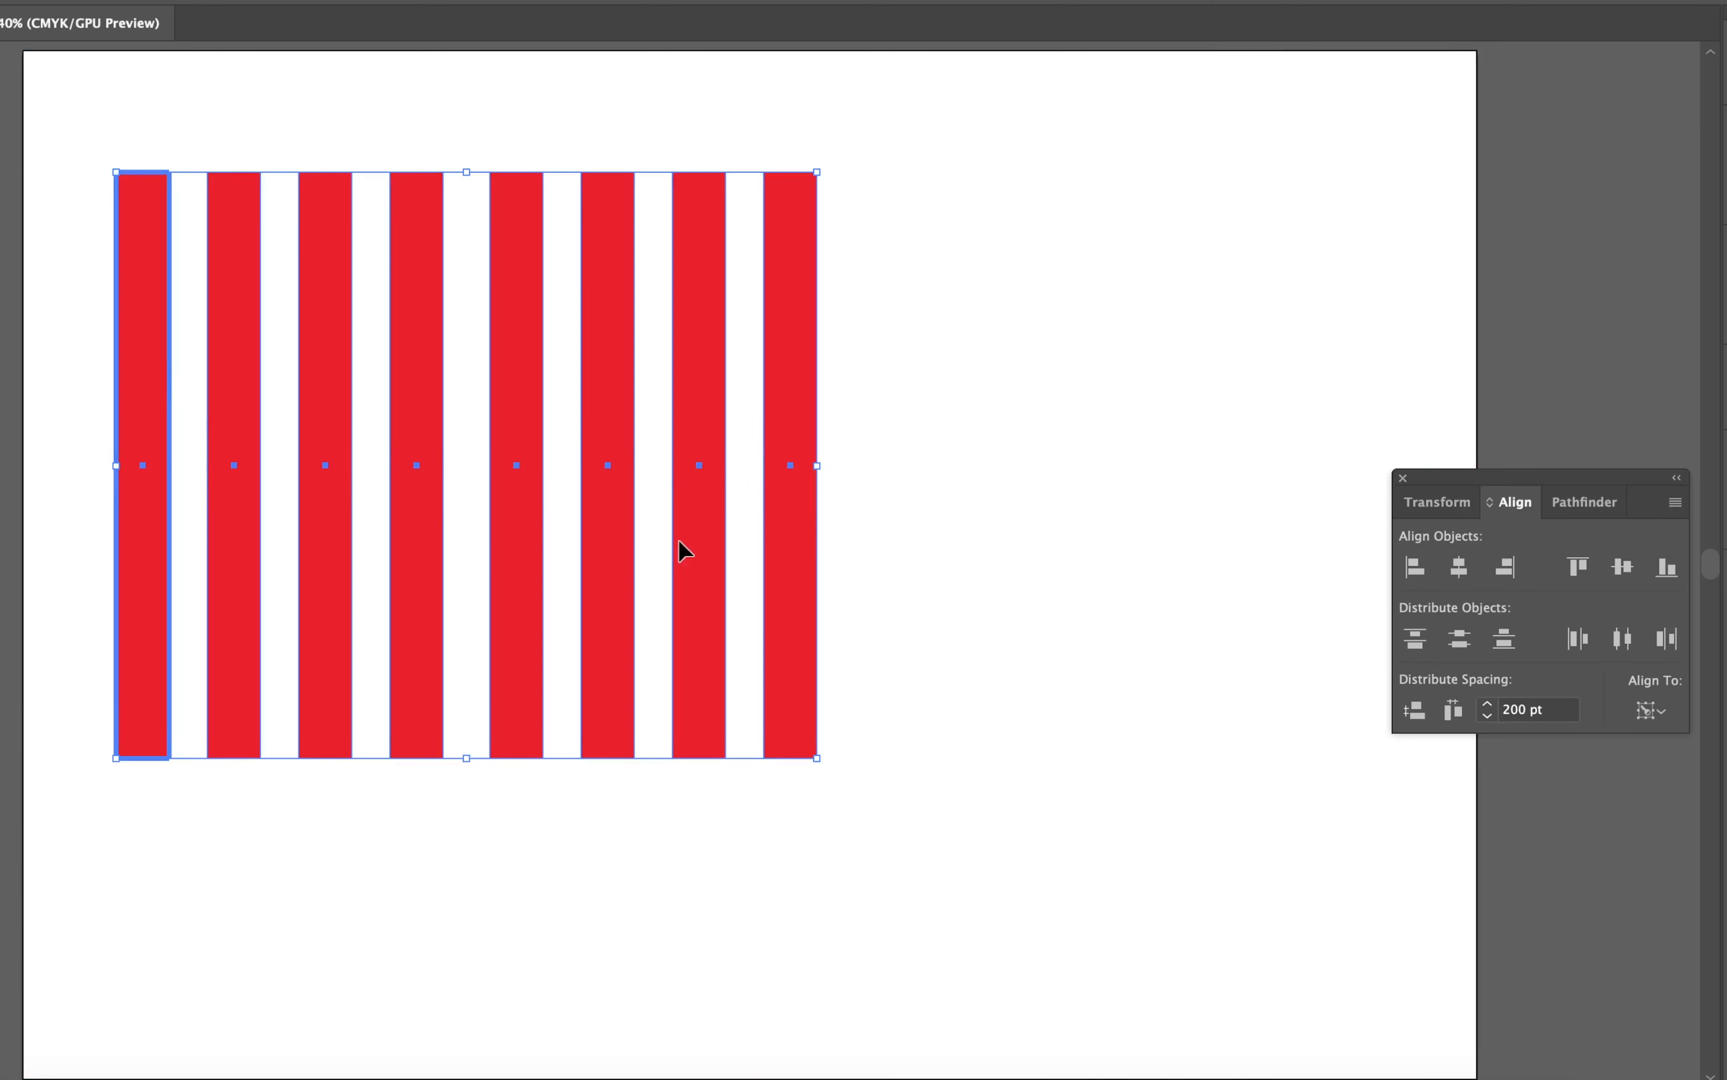
pyautogui.click(1553, 711)
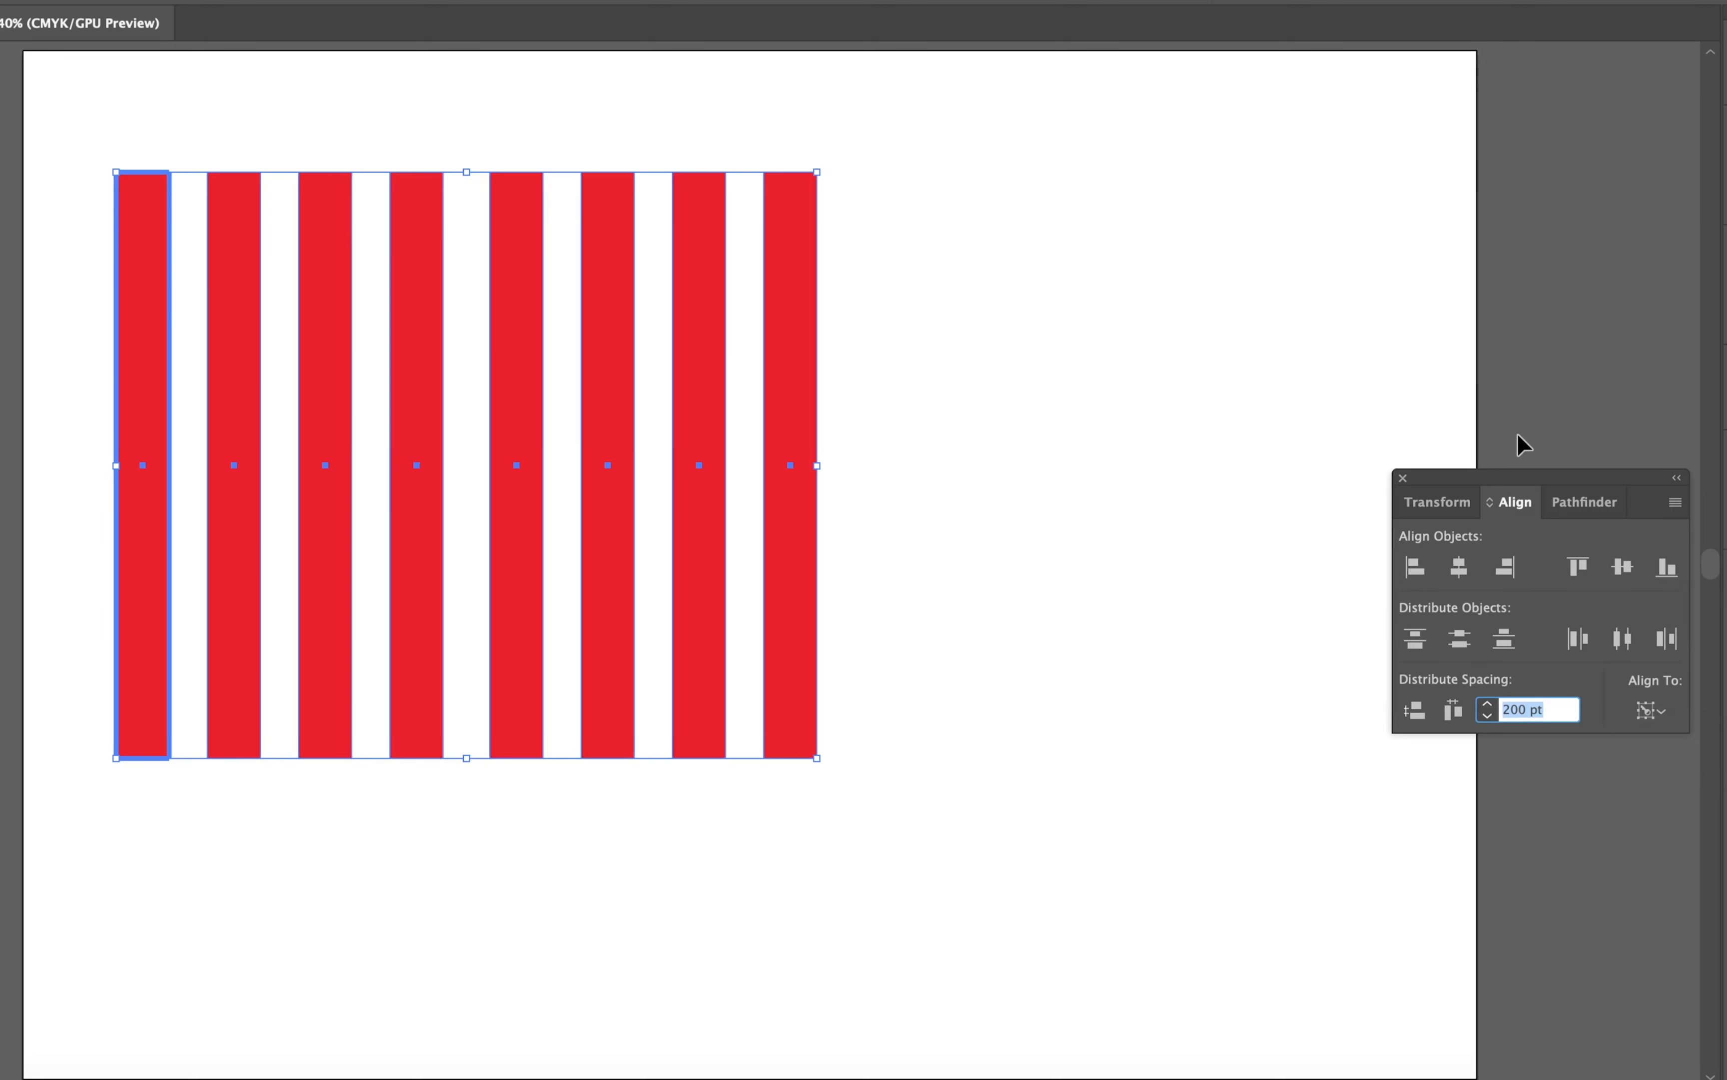
pyautogui.write('300')
pyautogui.press('Return')
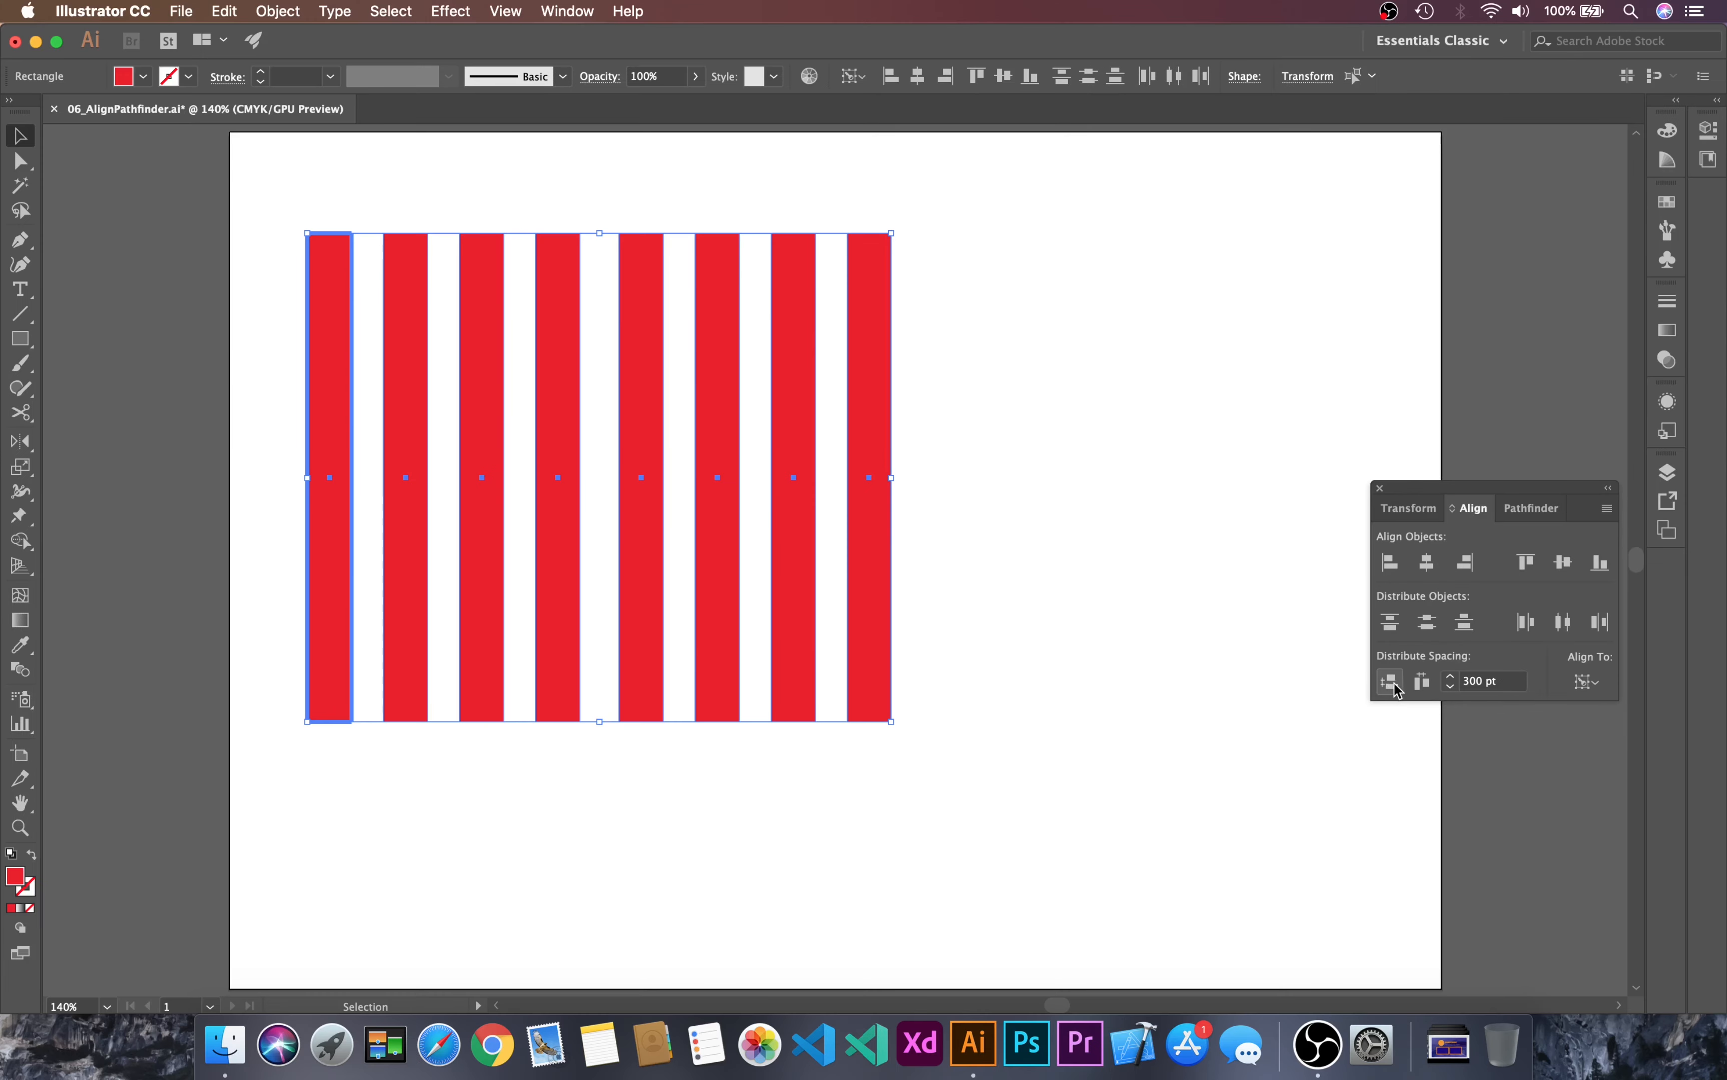
pyautogui.click(1422, 682)
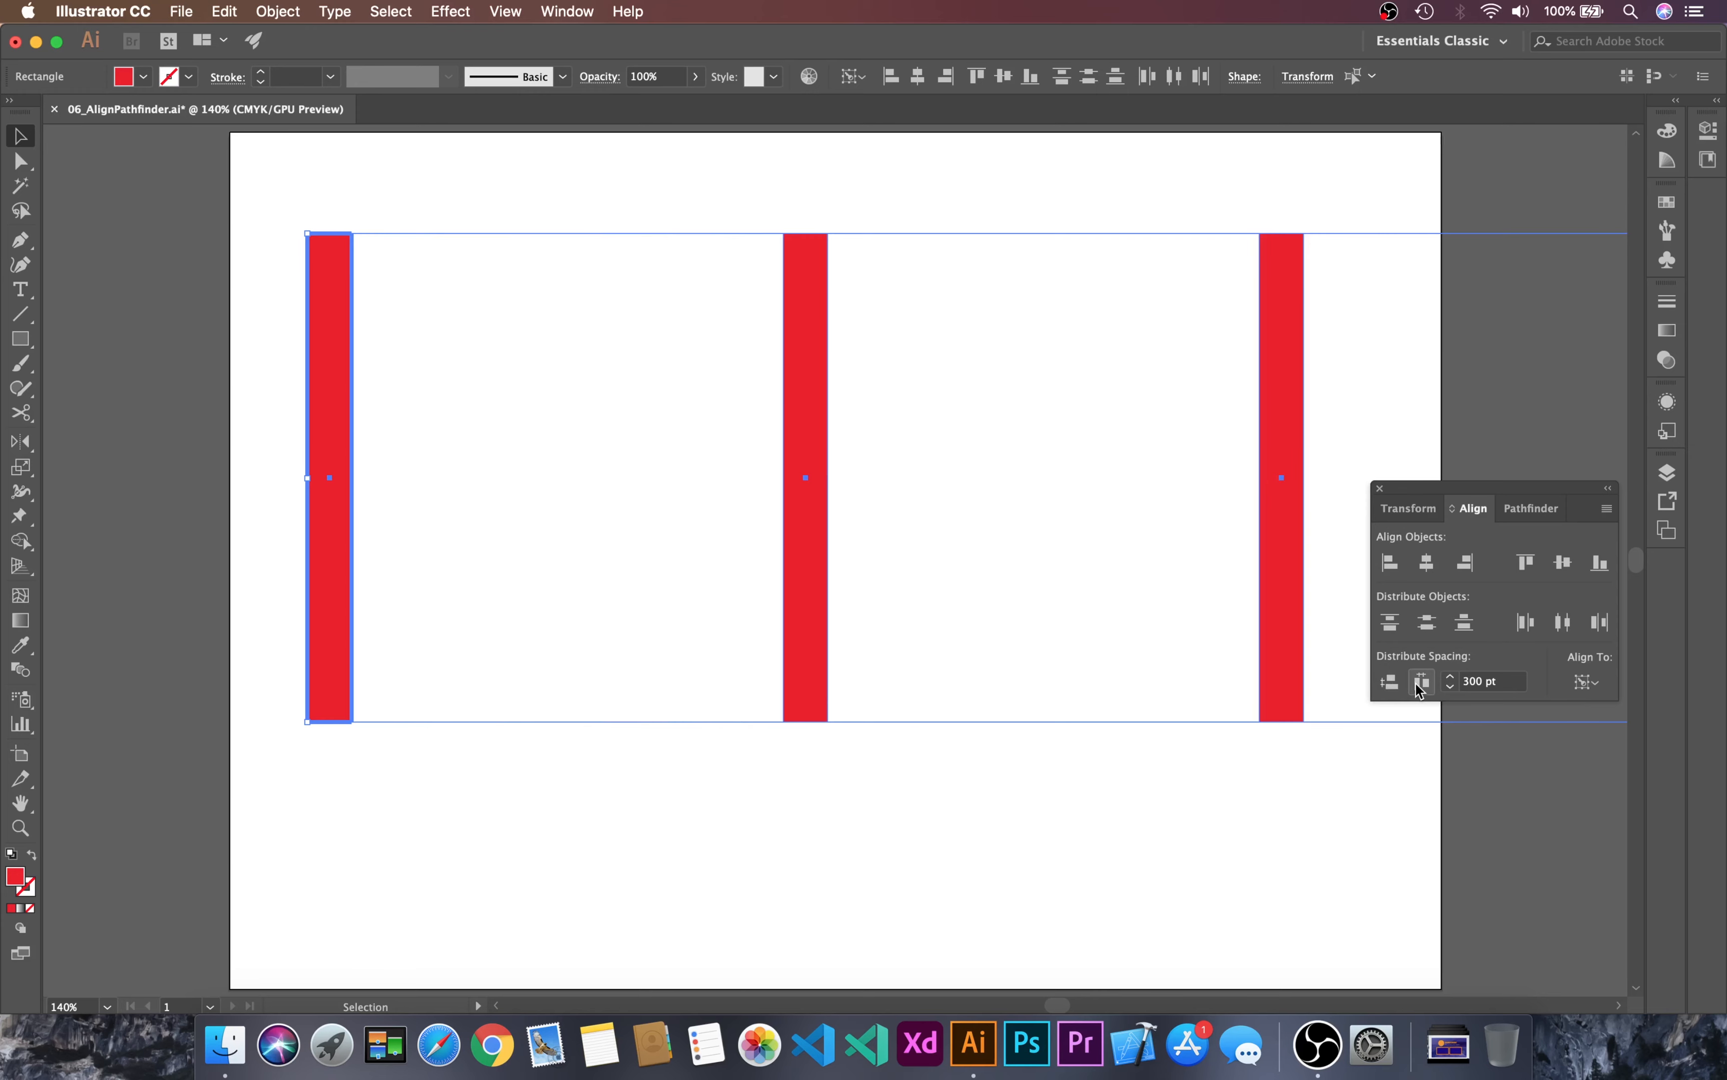
# Step: Change the distribute spacing to 100 pt and reapply it horizontally to the eight bars
pyautogui.press('super+minus')
pyautogui.press('super+minus')
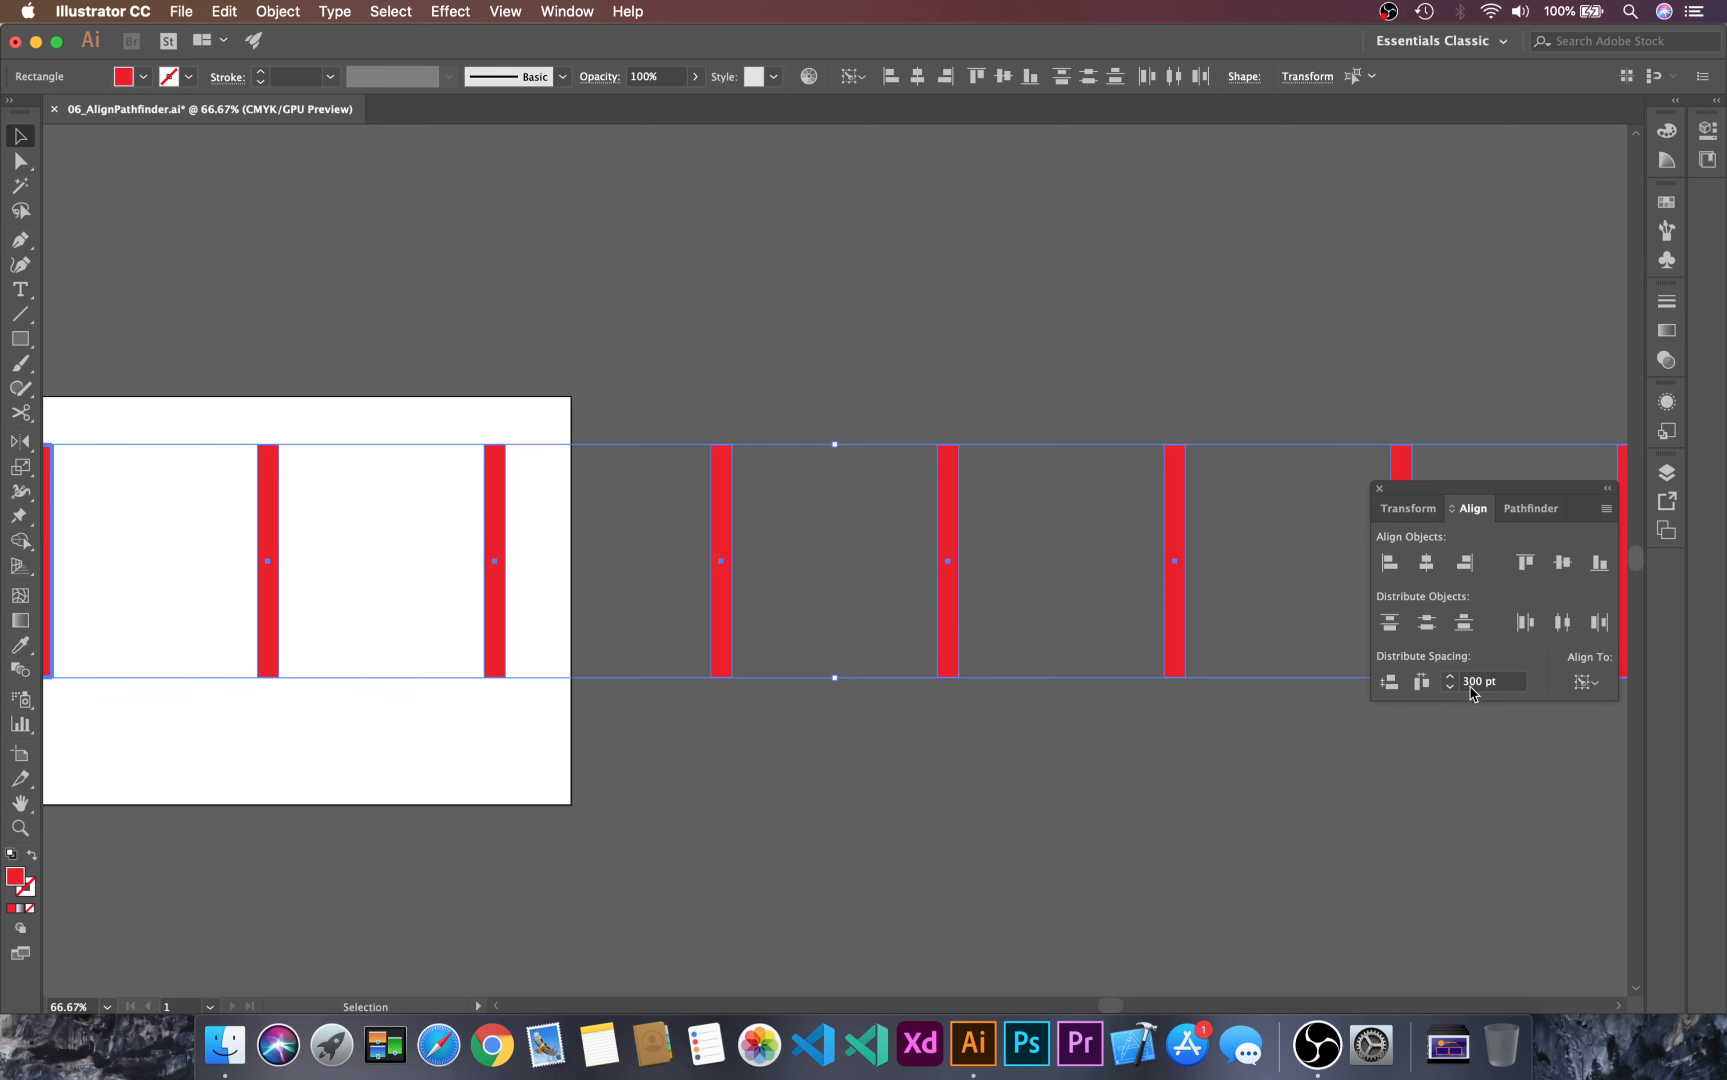
pyautogui.press('space')
pyautogui.moveTo(707, 671); pyautogui.dragTo(966, 652)
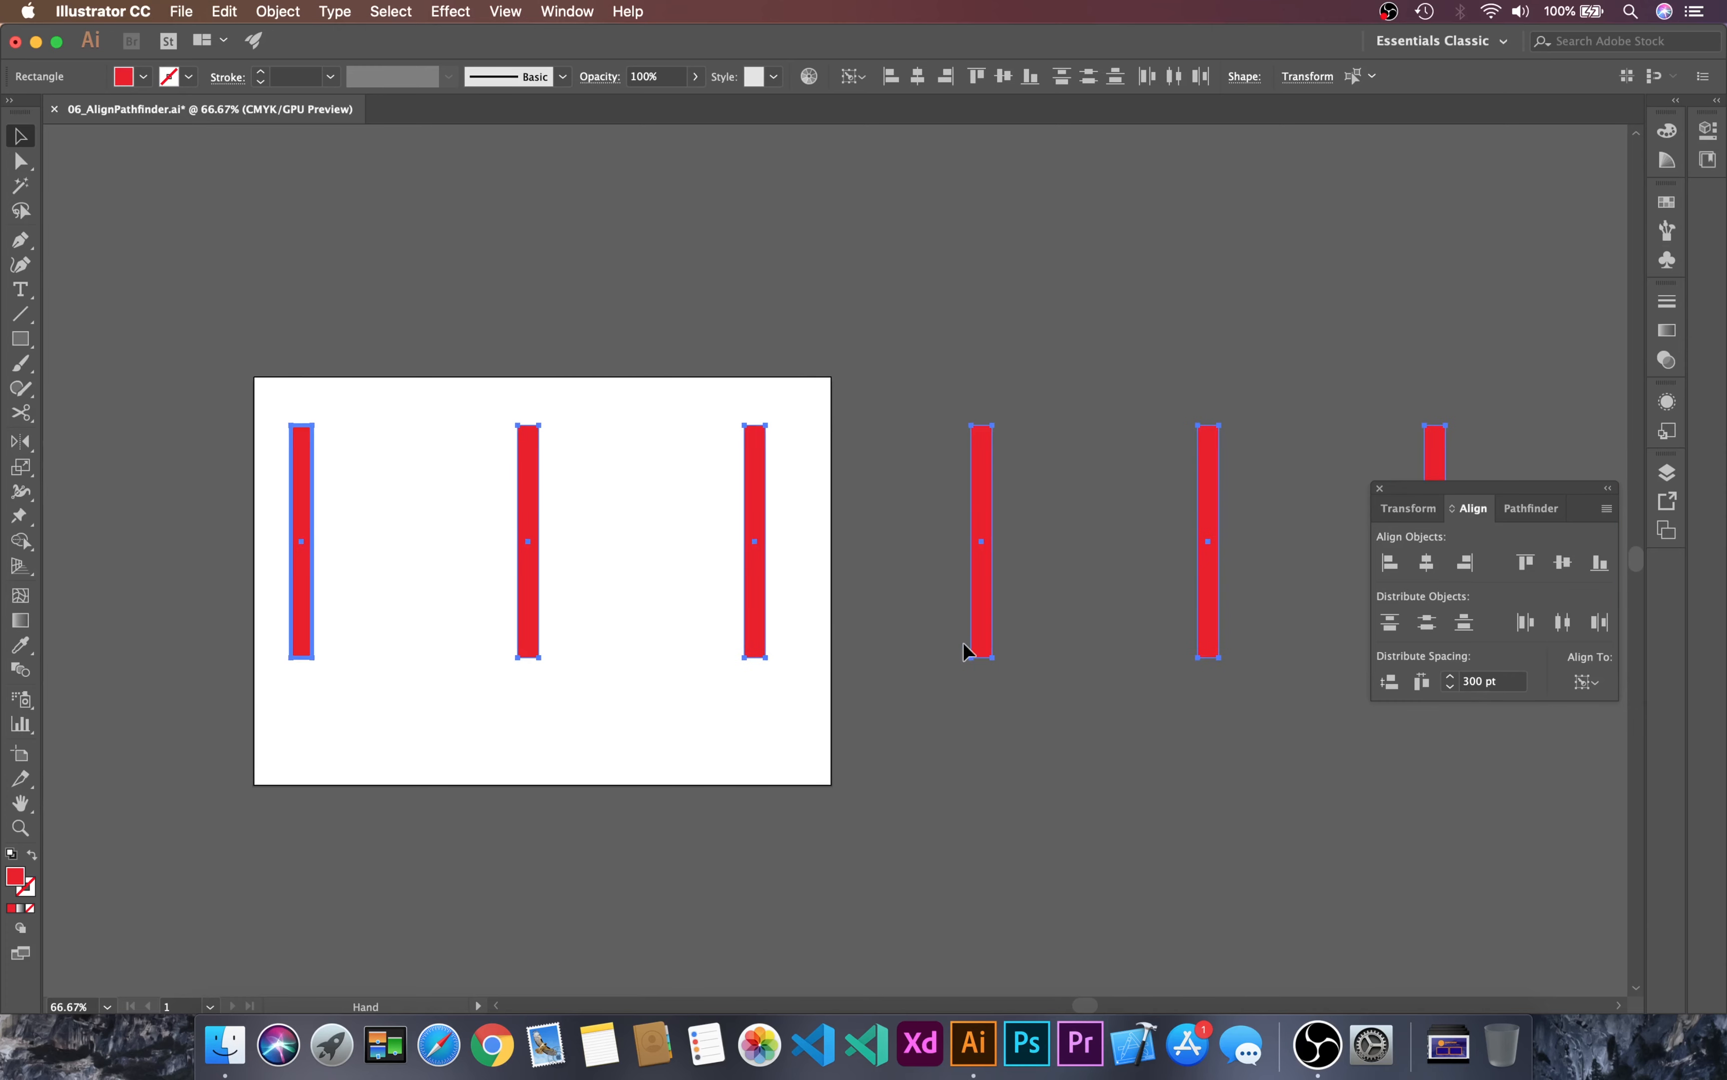
pyautogui.moveTo(1499, 681); pyautogui.dragTo(1419, 662)
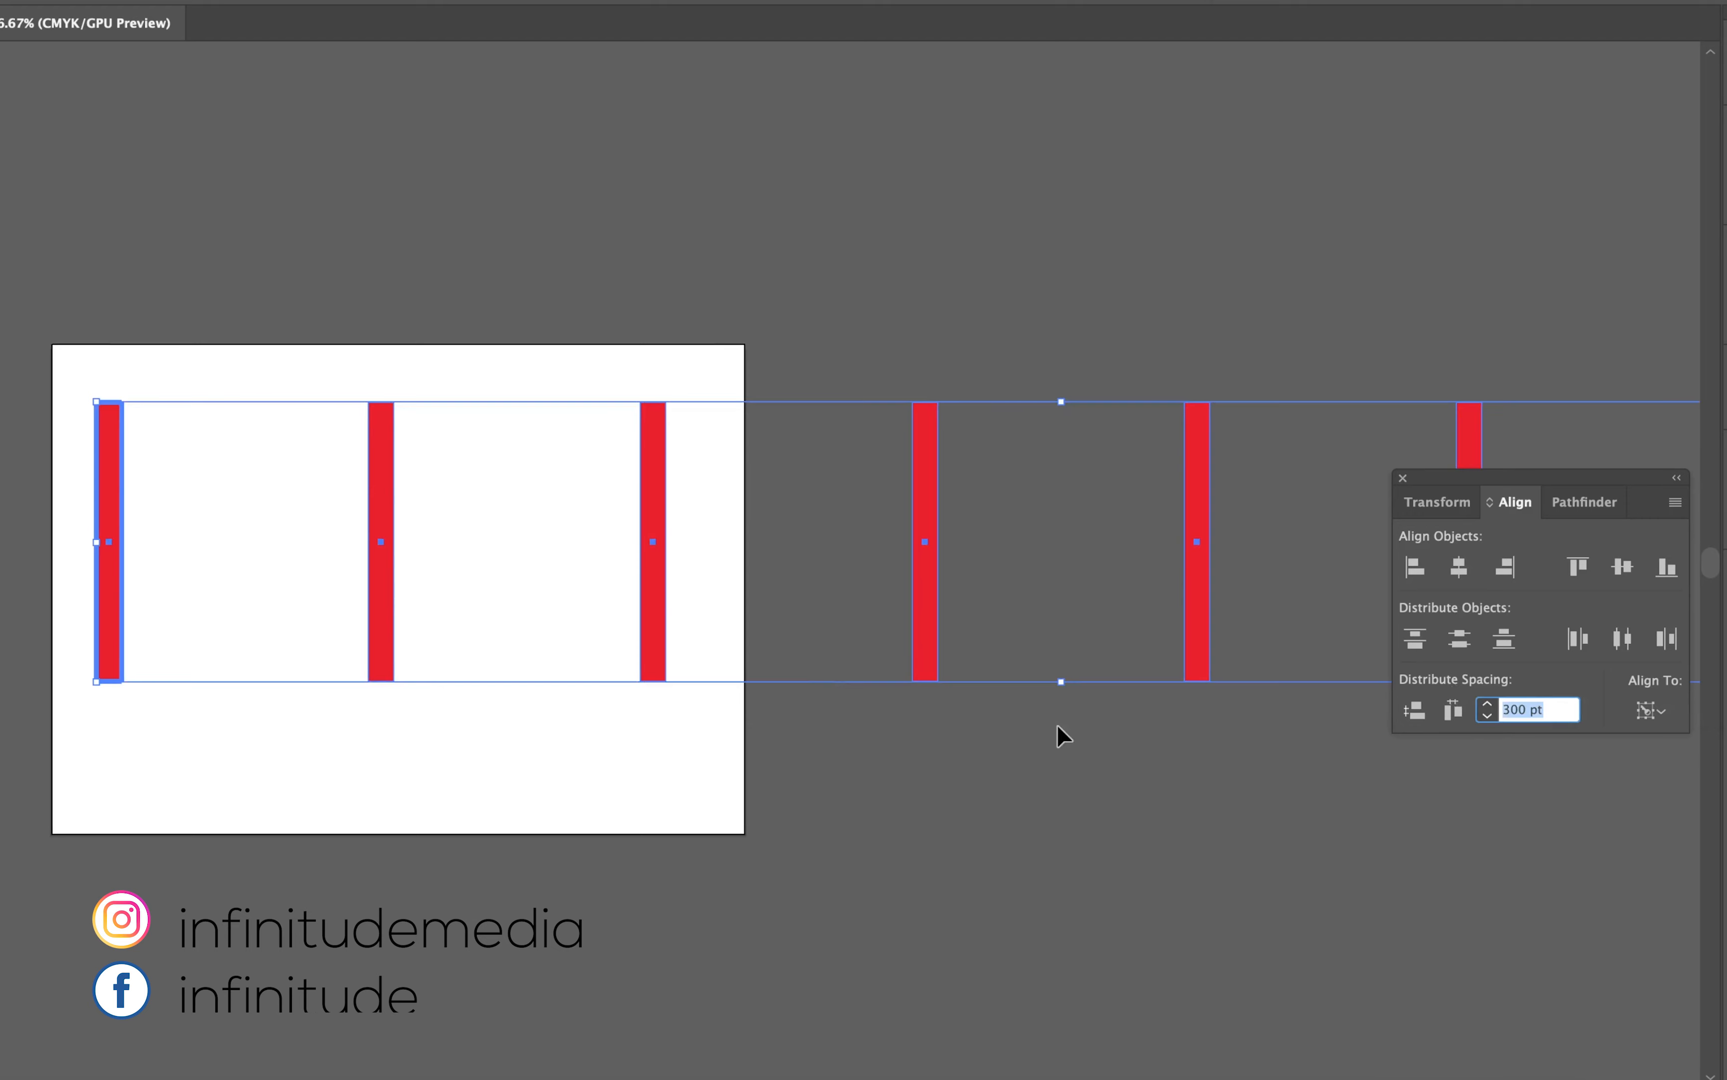
pyautogui.write('100')
pyautogui.click(1459, 708)
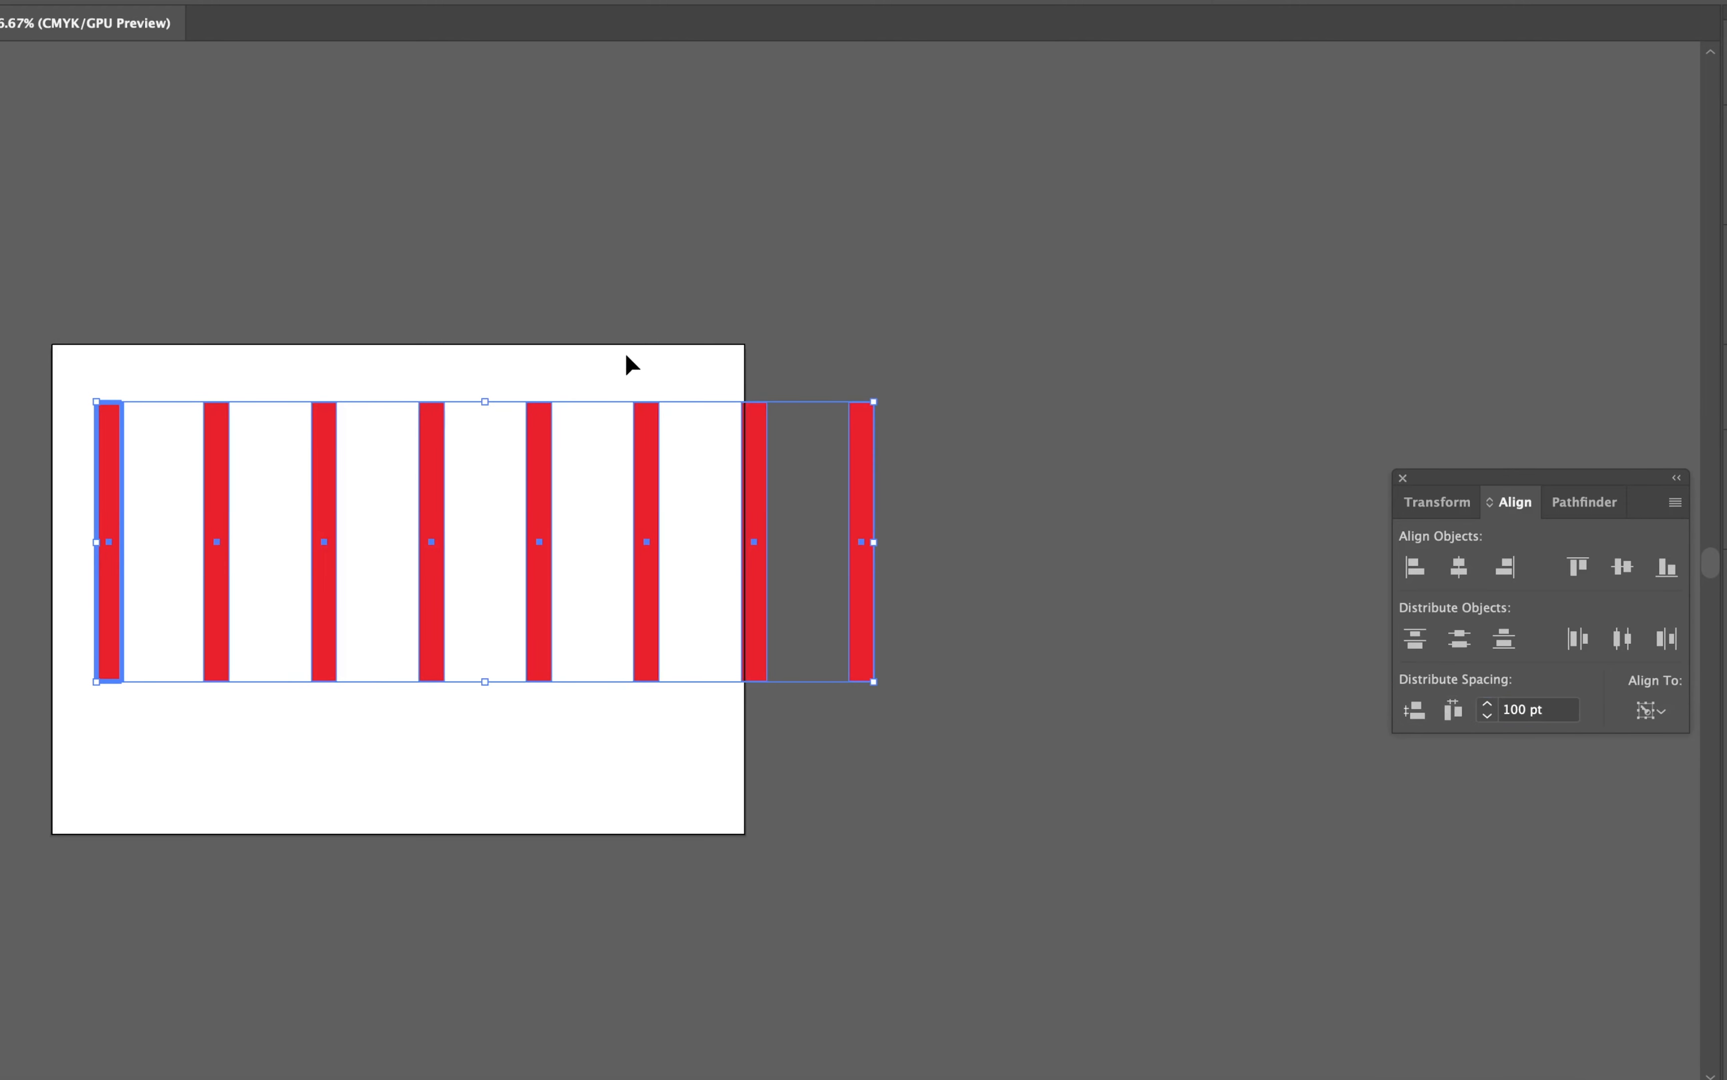
# Step: Select all eight bars and delete them from the artboard
pyautogui.click(616, 328)
pyautogui.moveTo(279, 290); pyautogui.dragTo(487, 308)
pyautogui.moveTo(150, 334); pyautogui.dragTo(1237, 872)
pyautogui.press('Delete')
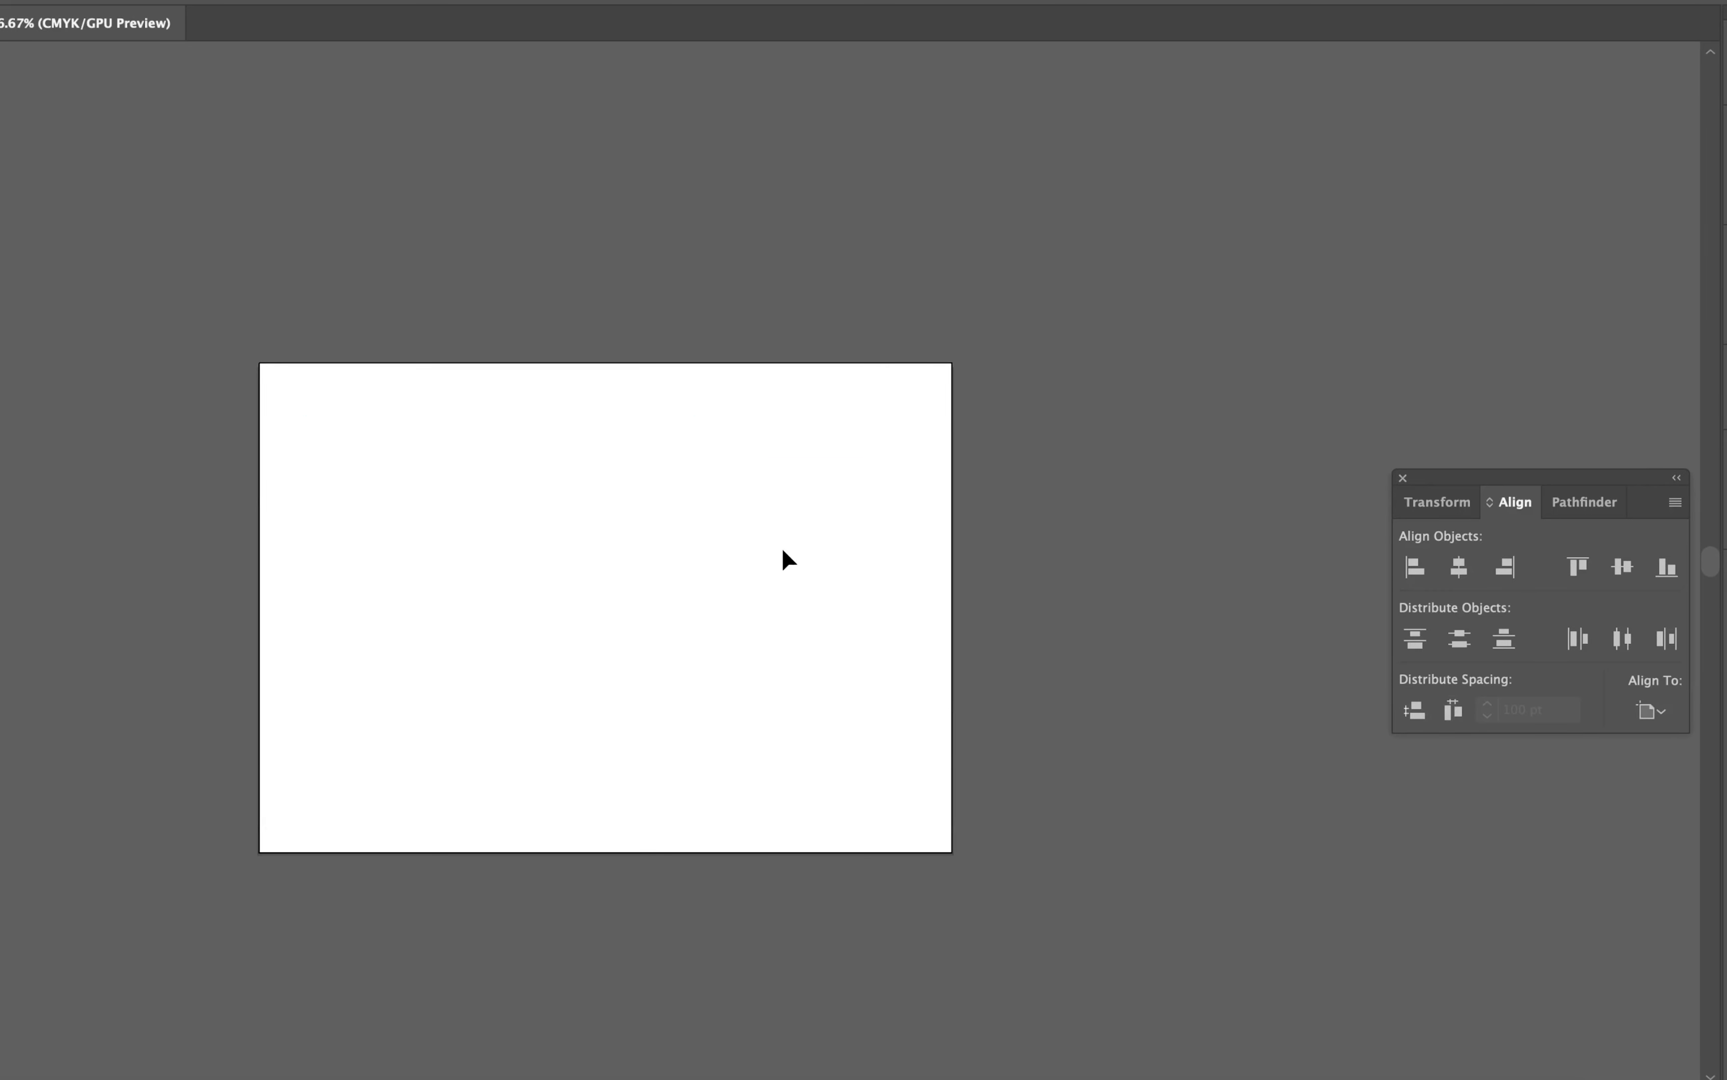
# Step: Draw a small red square at the artboard's top-left corner and duplicate it into six squares scattered over the upper half
pyautogui.press('super+0')
pyautogui.press('m')
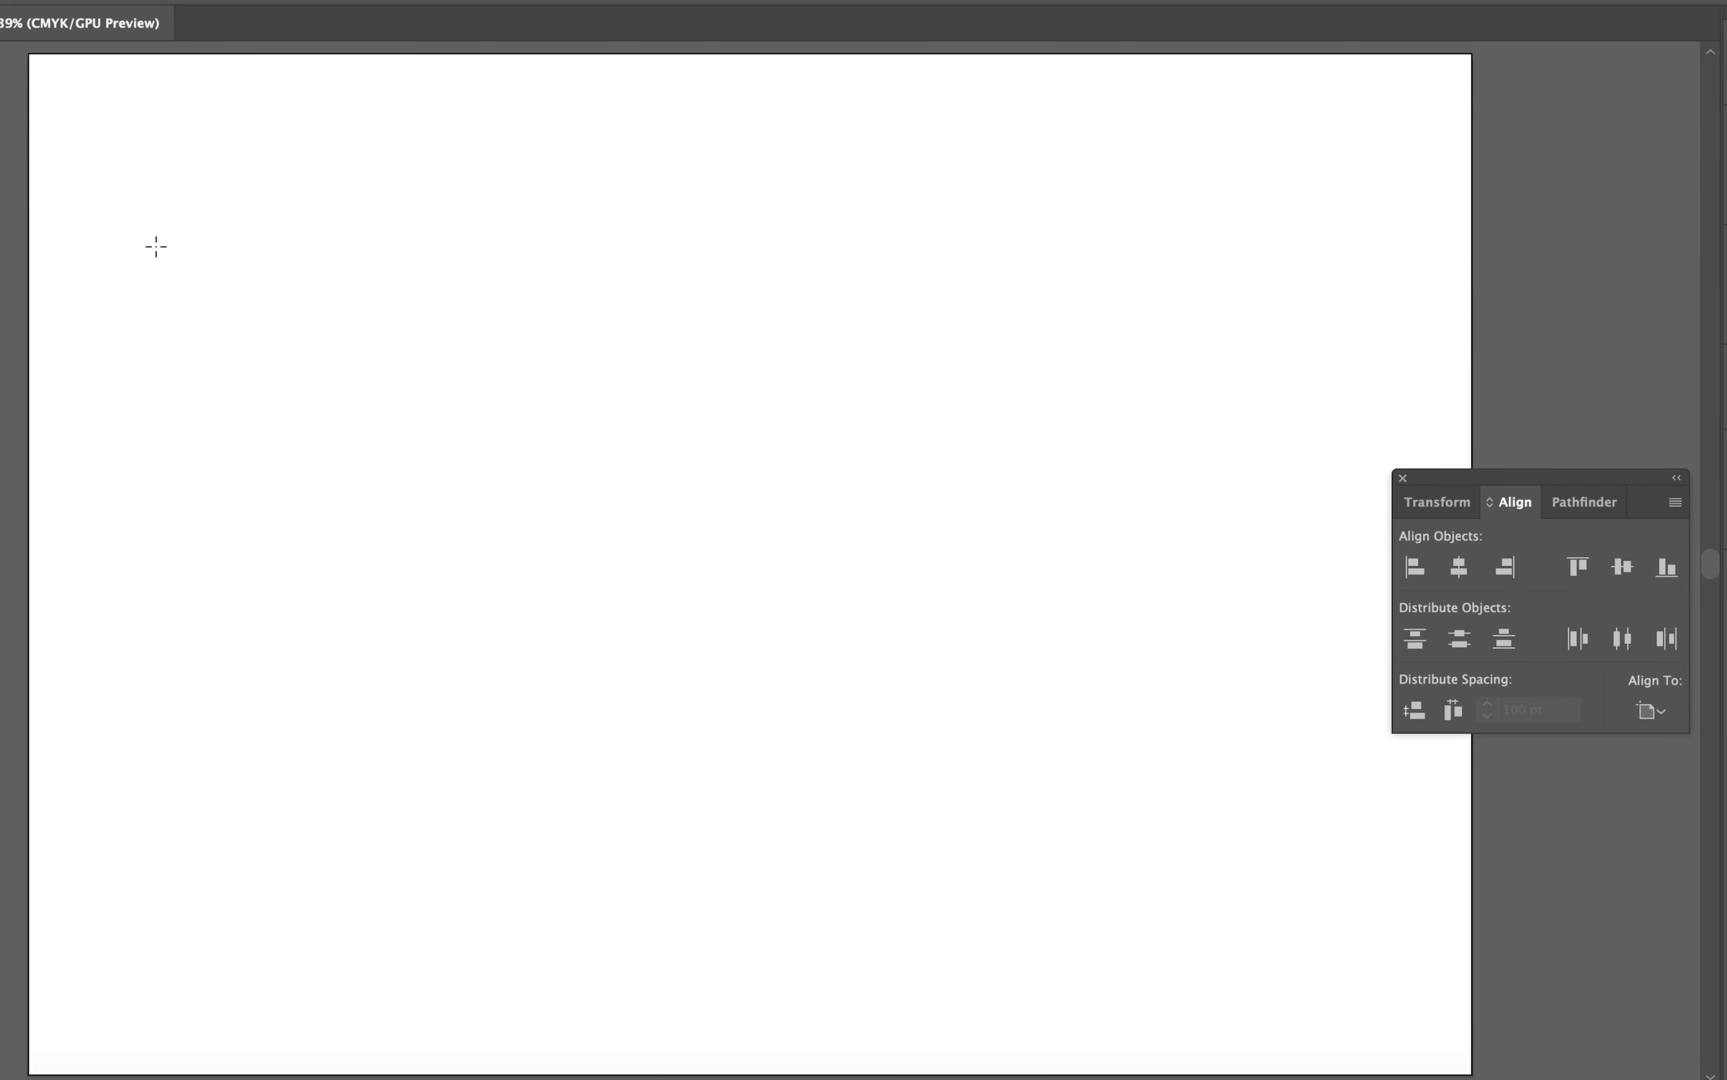
pyautogui.moveTo(29, 55); pyautogui.dragTo(892, 466)
pyautogui.press('v')
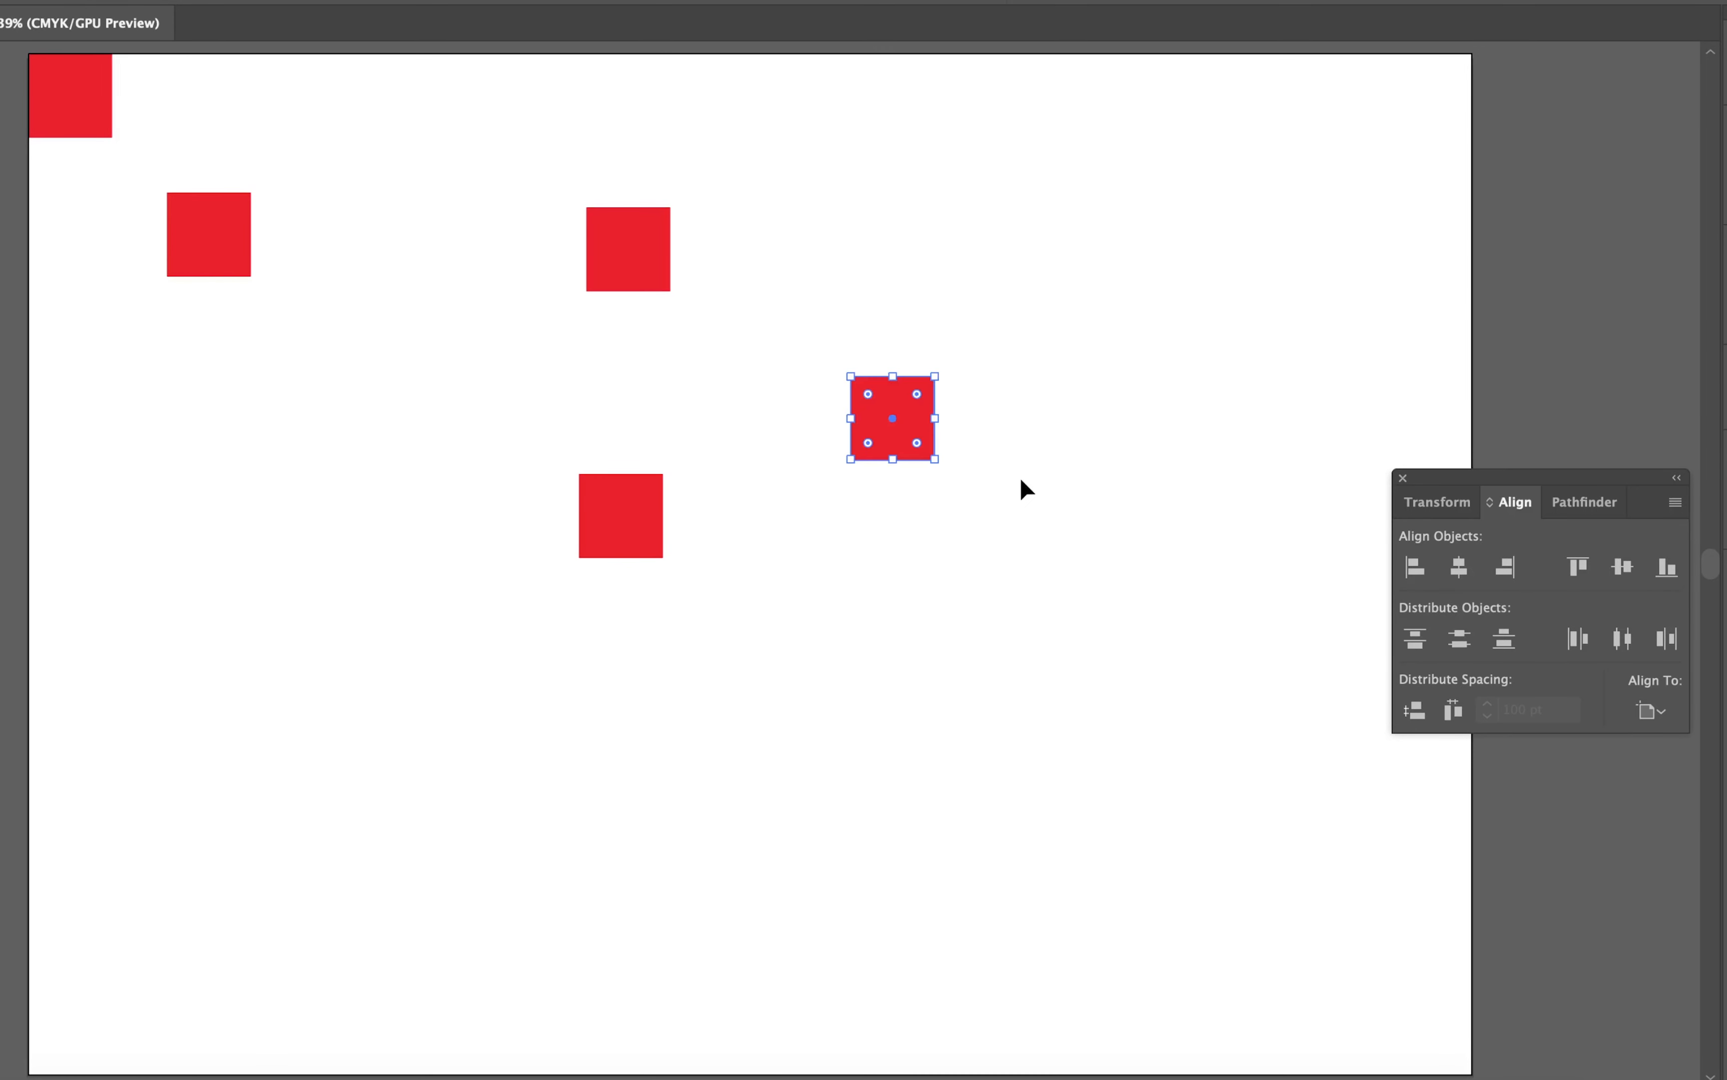
pyautogui.moveTo(1130, 339); pyautogui.dragTo(1131, 338)
# Step: Select all six squares and align their vertical centres to the lowest square using Align to Key Object
pyautogui.moveTo(1372, 106); pyautogui.dragTo(86, 686)
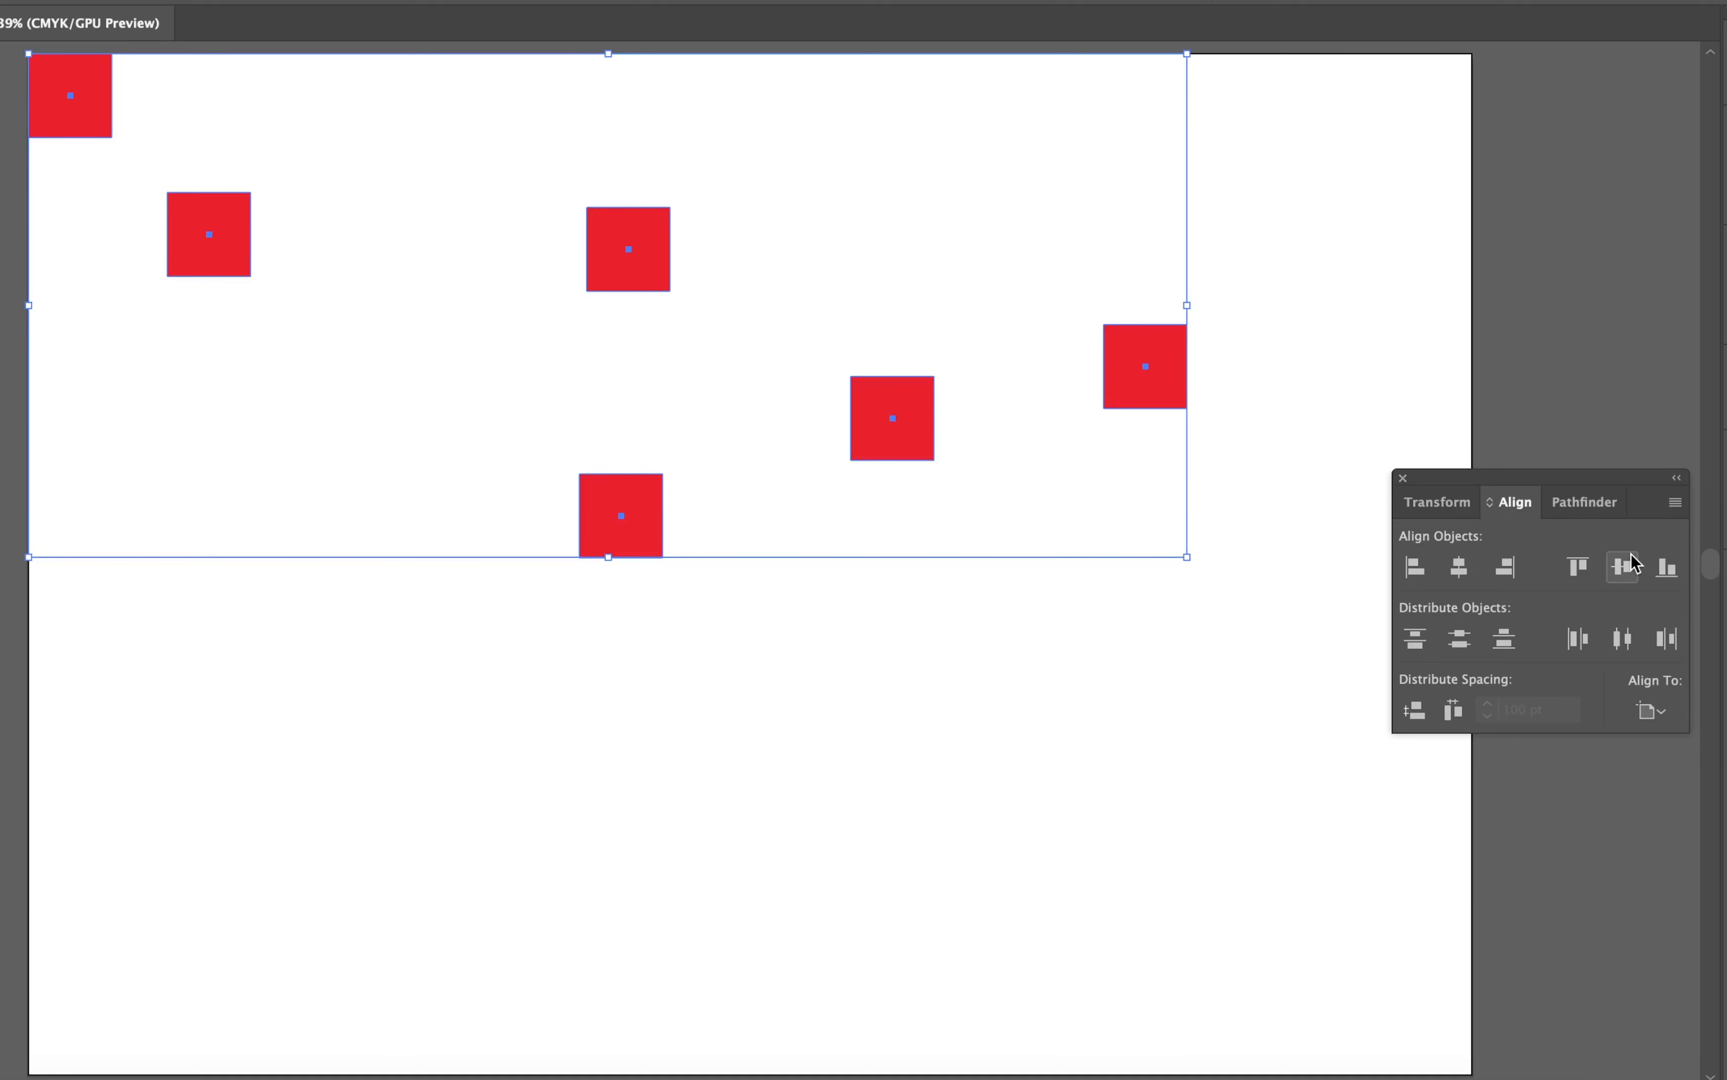
pyautogui.click(1651, 710)
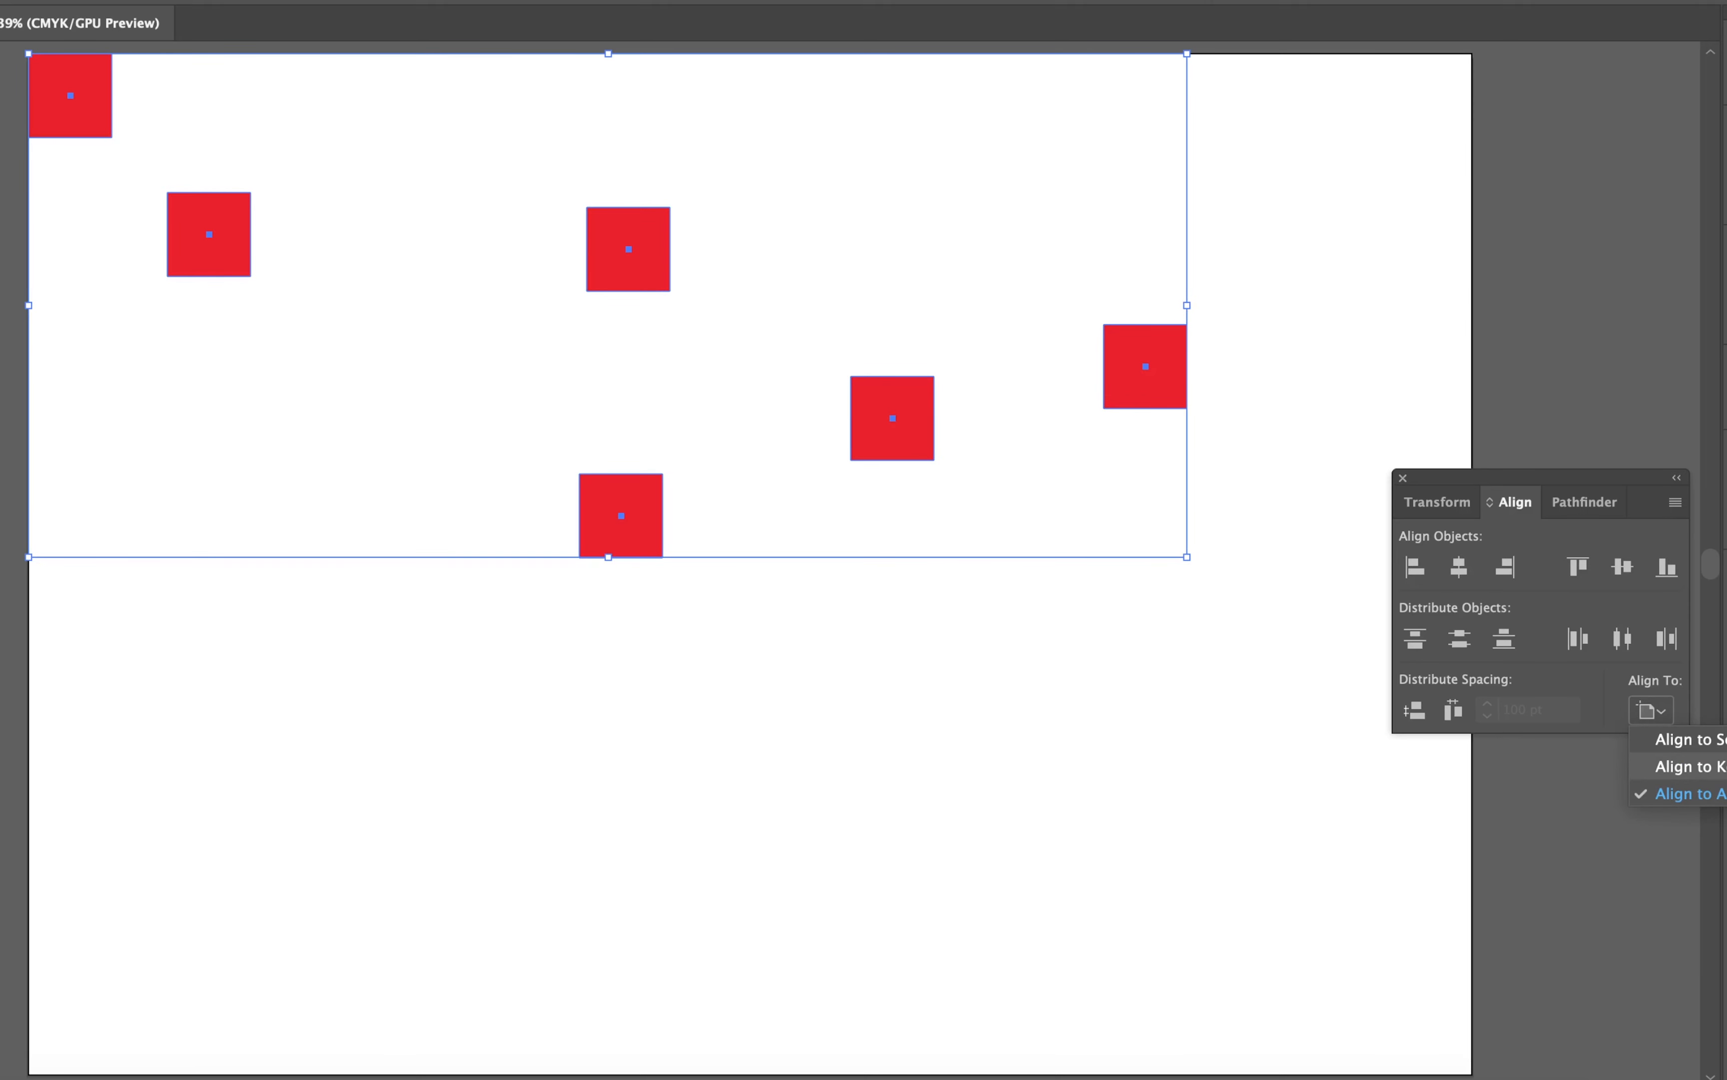
pyautogui.click(1688, 766)
pyautogui.click(649, 515)
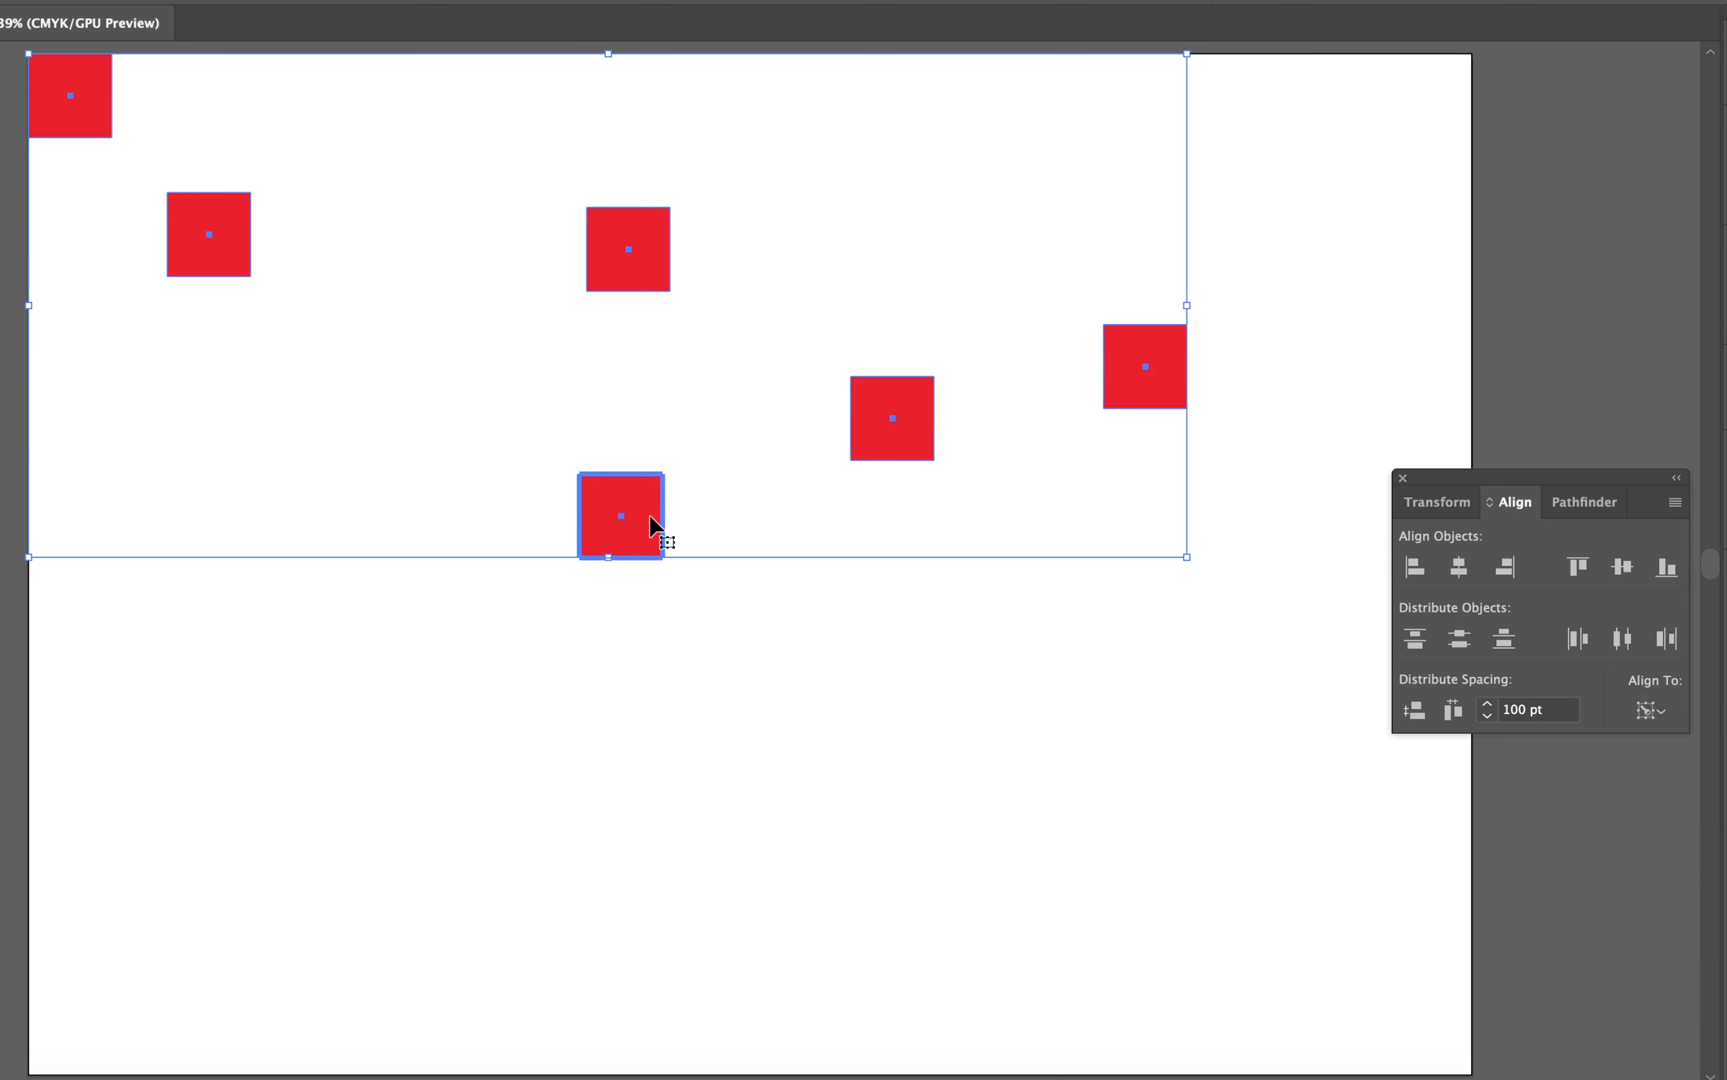
pyautogui.click(1623, 567)
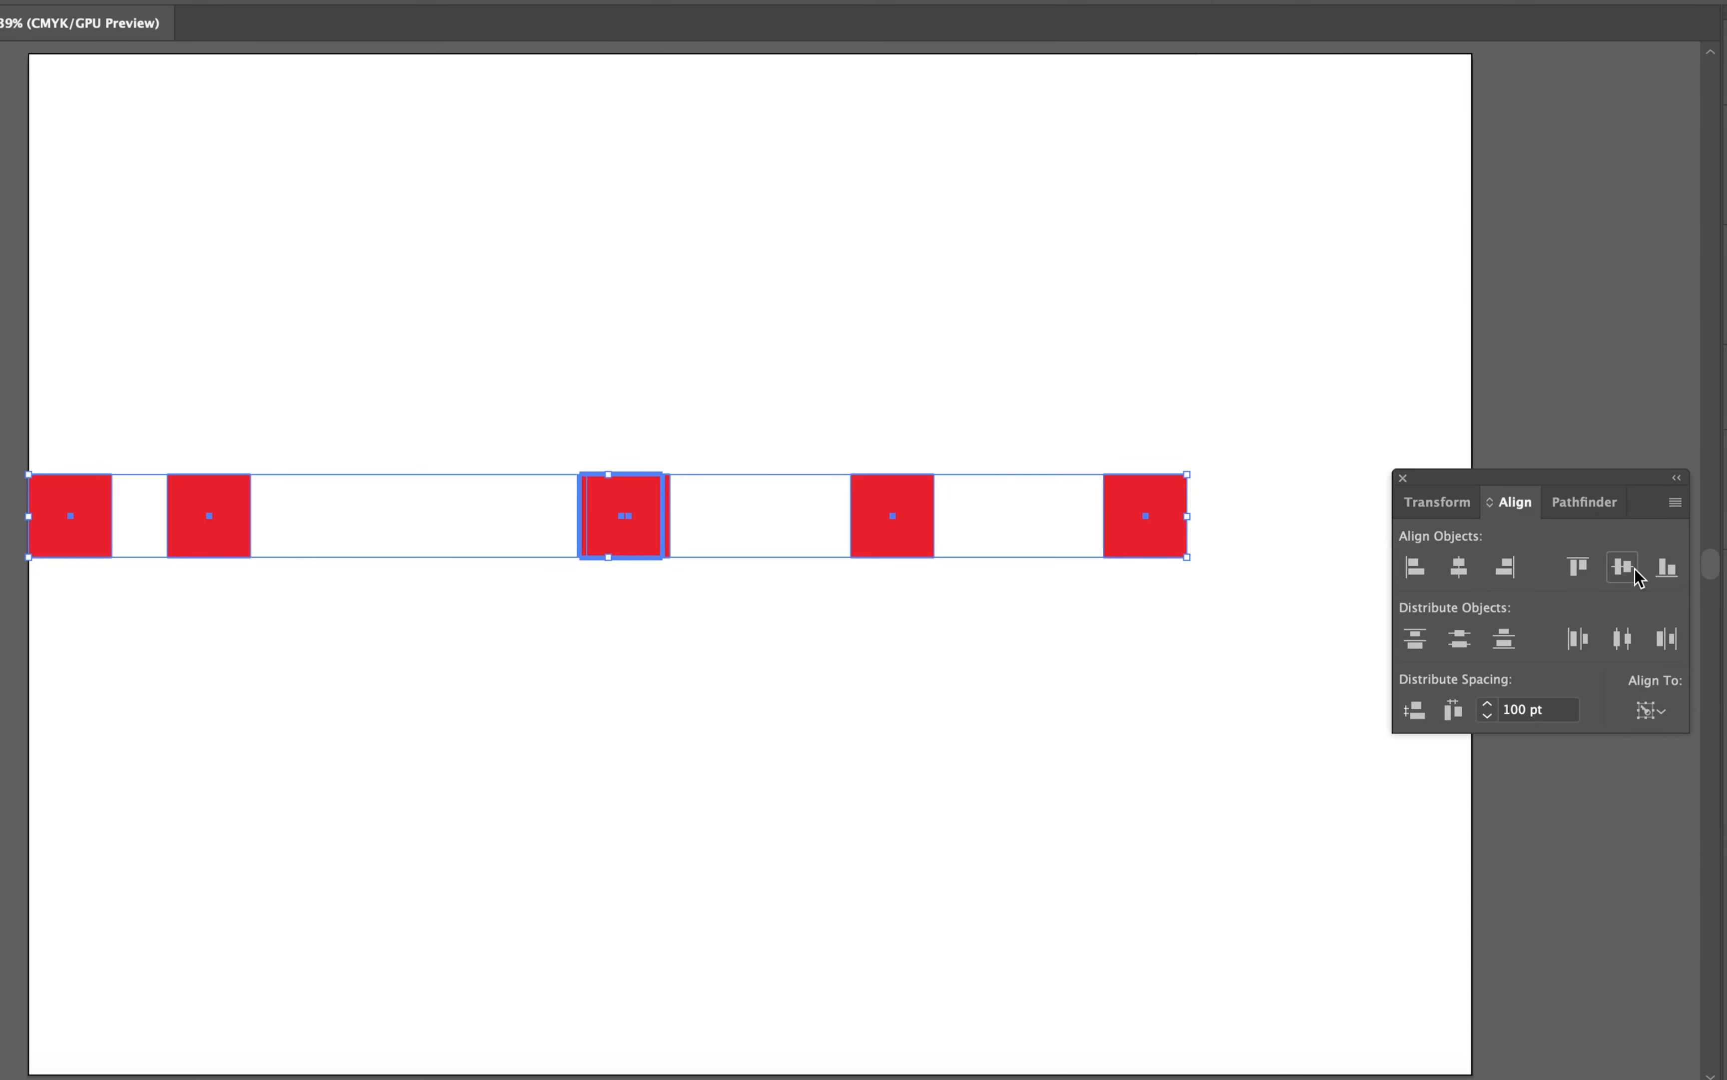
# Step: Move one of the two overlapping squares left along the row into the gap beside the second square
pyautogui.click(1028, 400)
pyautogui.moveTo(581, 508); pyautogui.dragTo(367, 508)
pyautogui.click(742, 467)
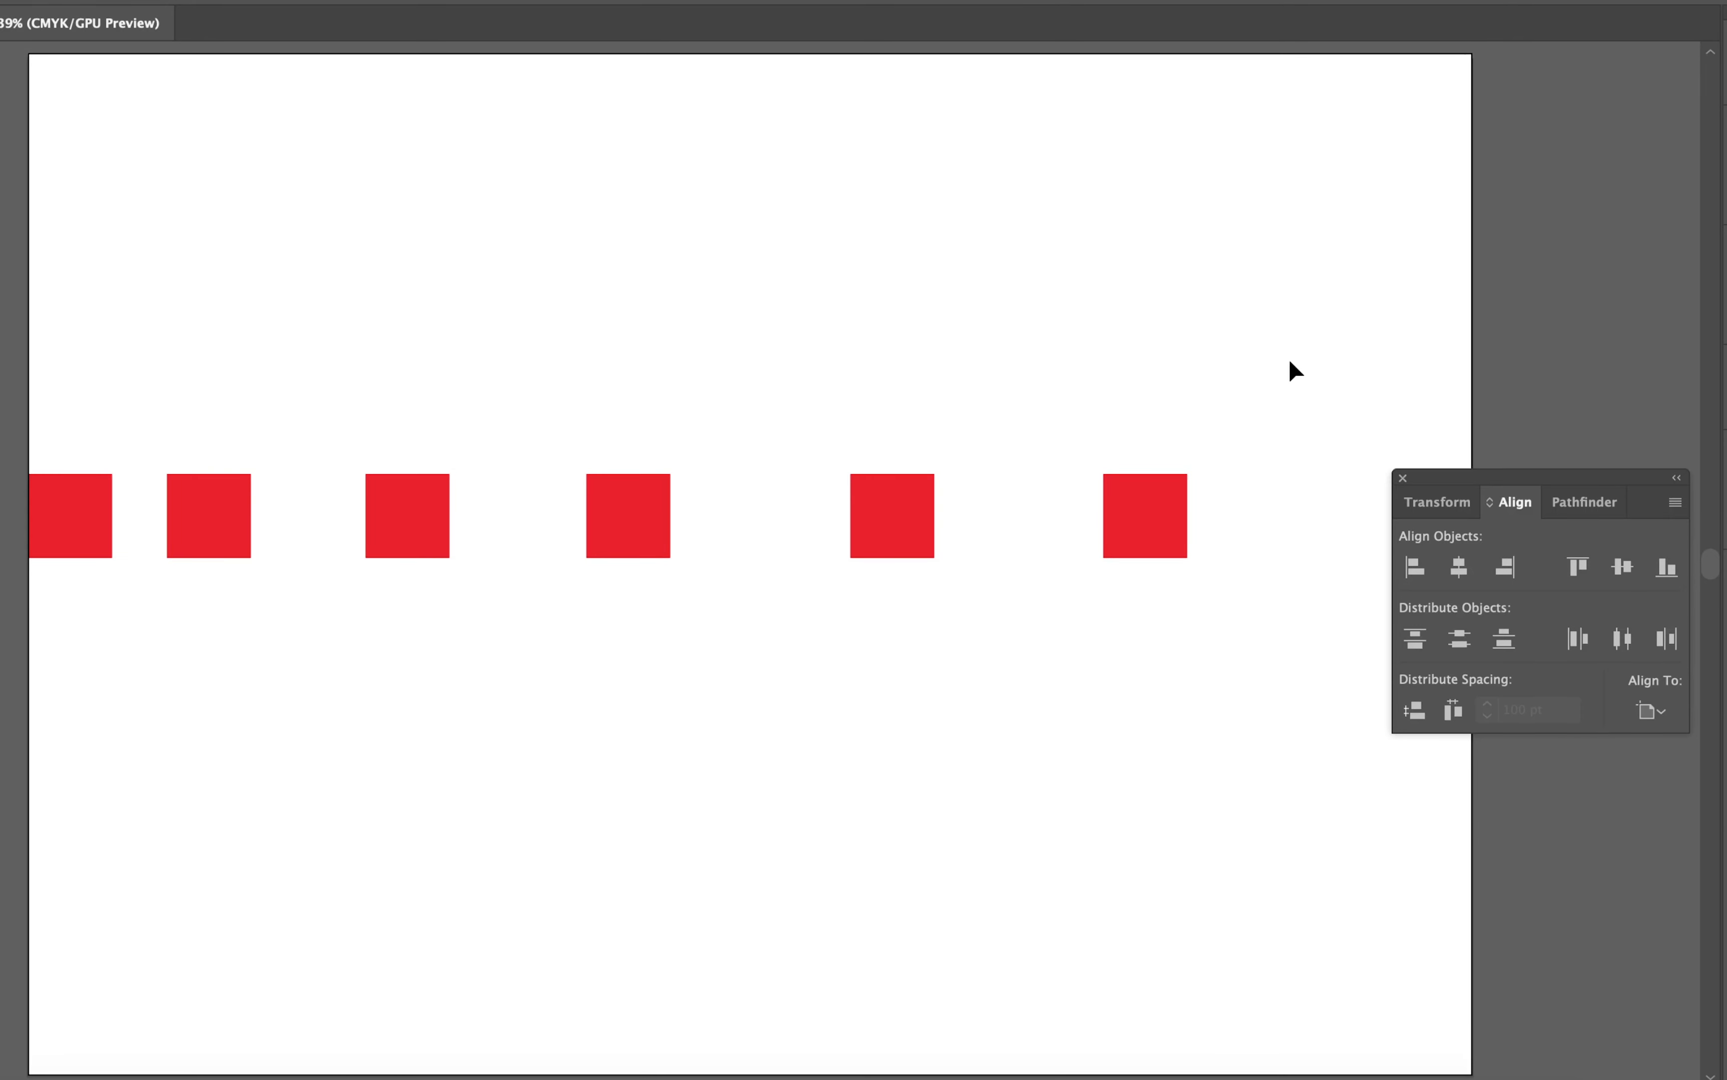
# Step: Select all six squares, make the leftmost one the key object and distribute them horizontally with 50 pt spacing
pyautogui.press('super+a')
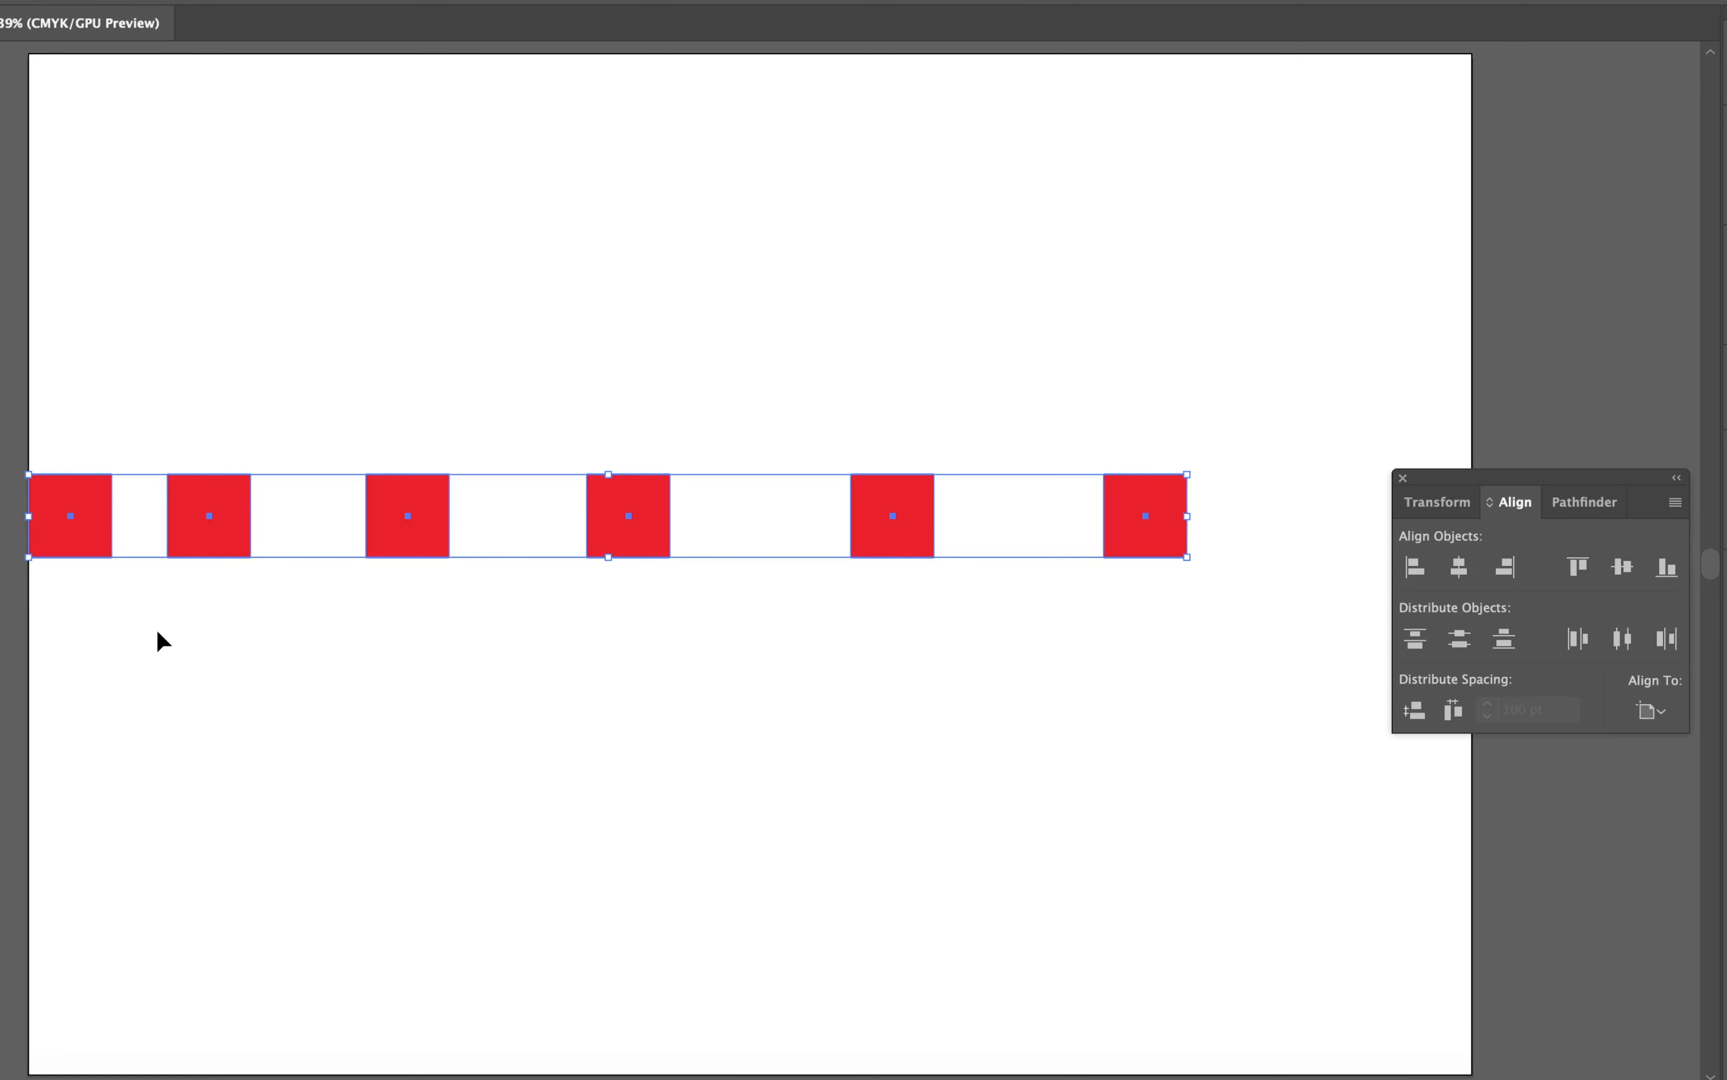
pyautogui.click(118, 545)
pyautogui.click(1555, 710)
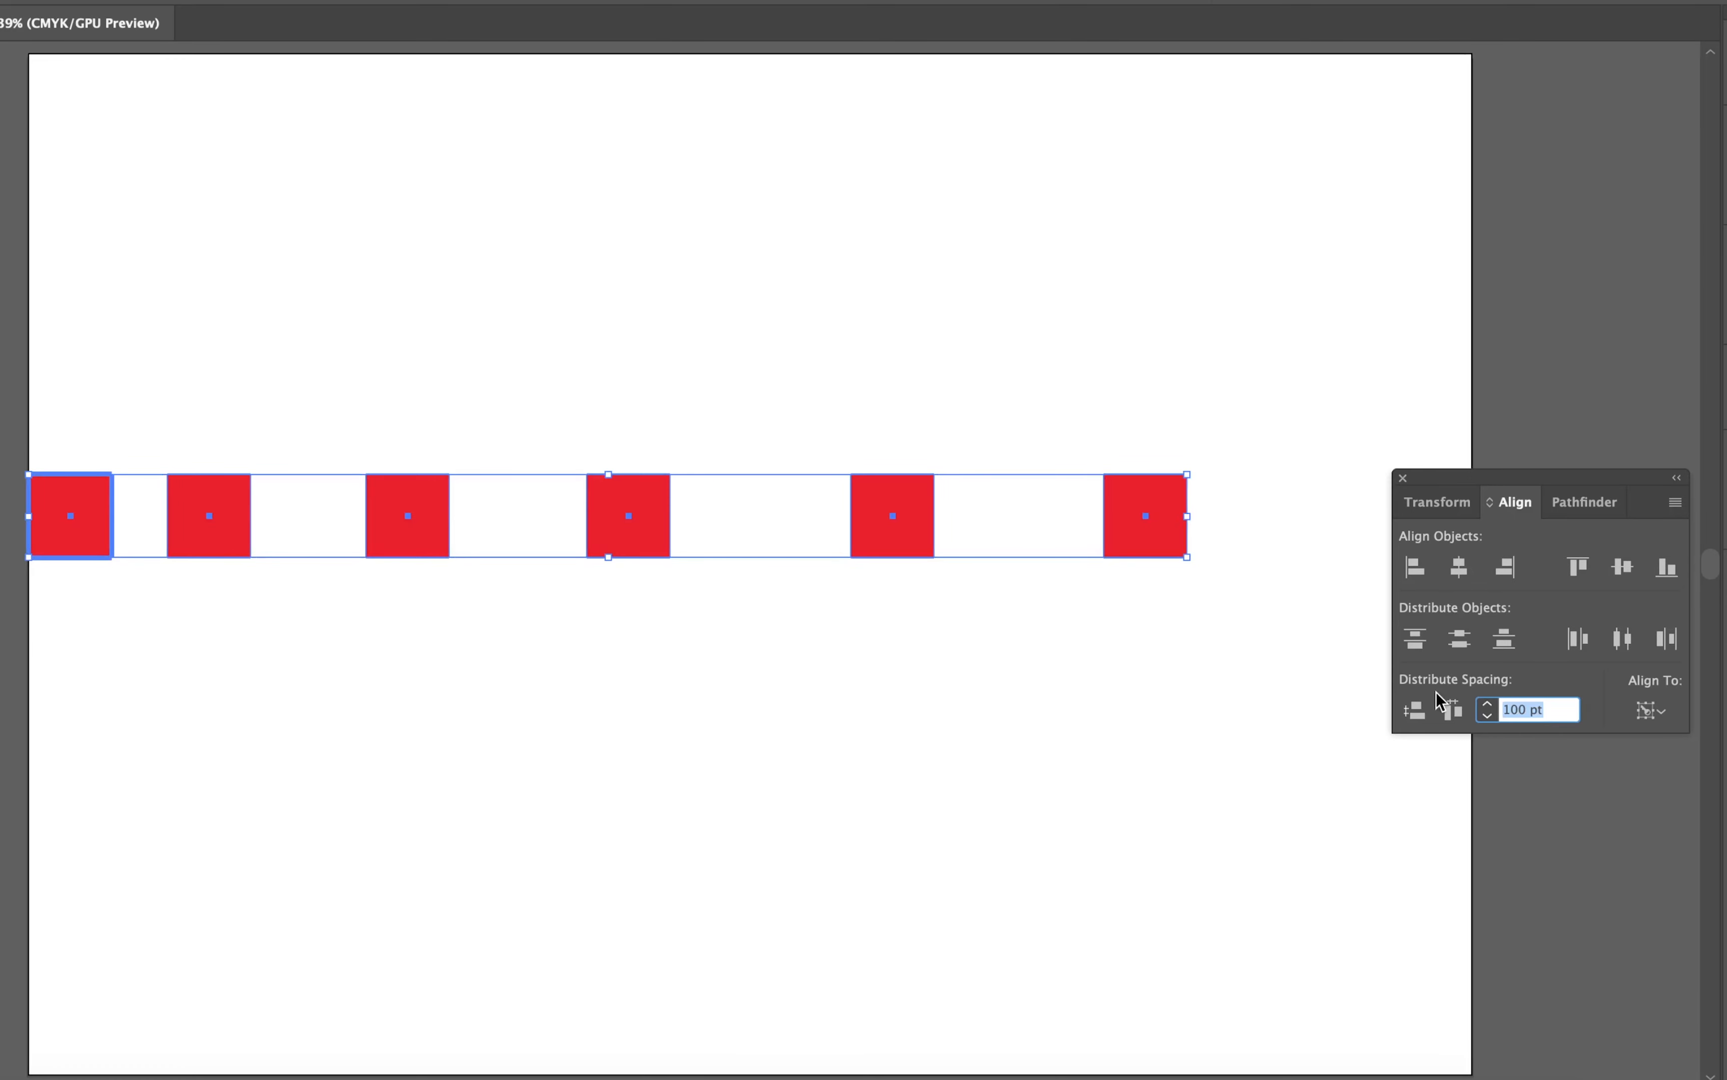
pyautogui.write('50')
pyautogui.click(1456, 709)
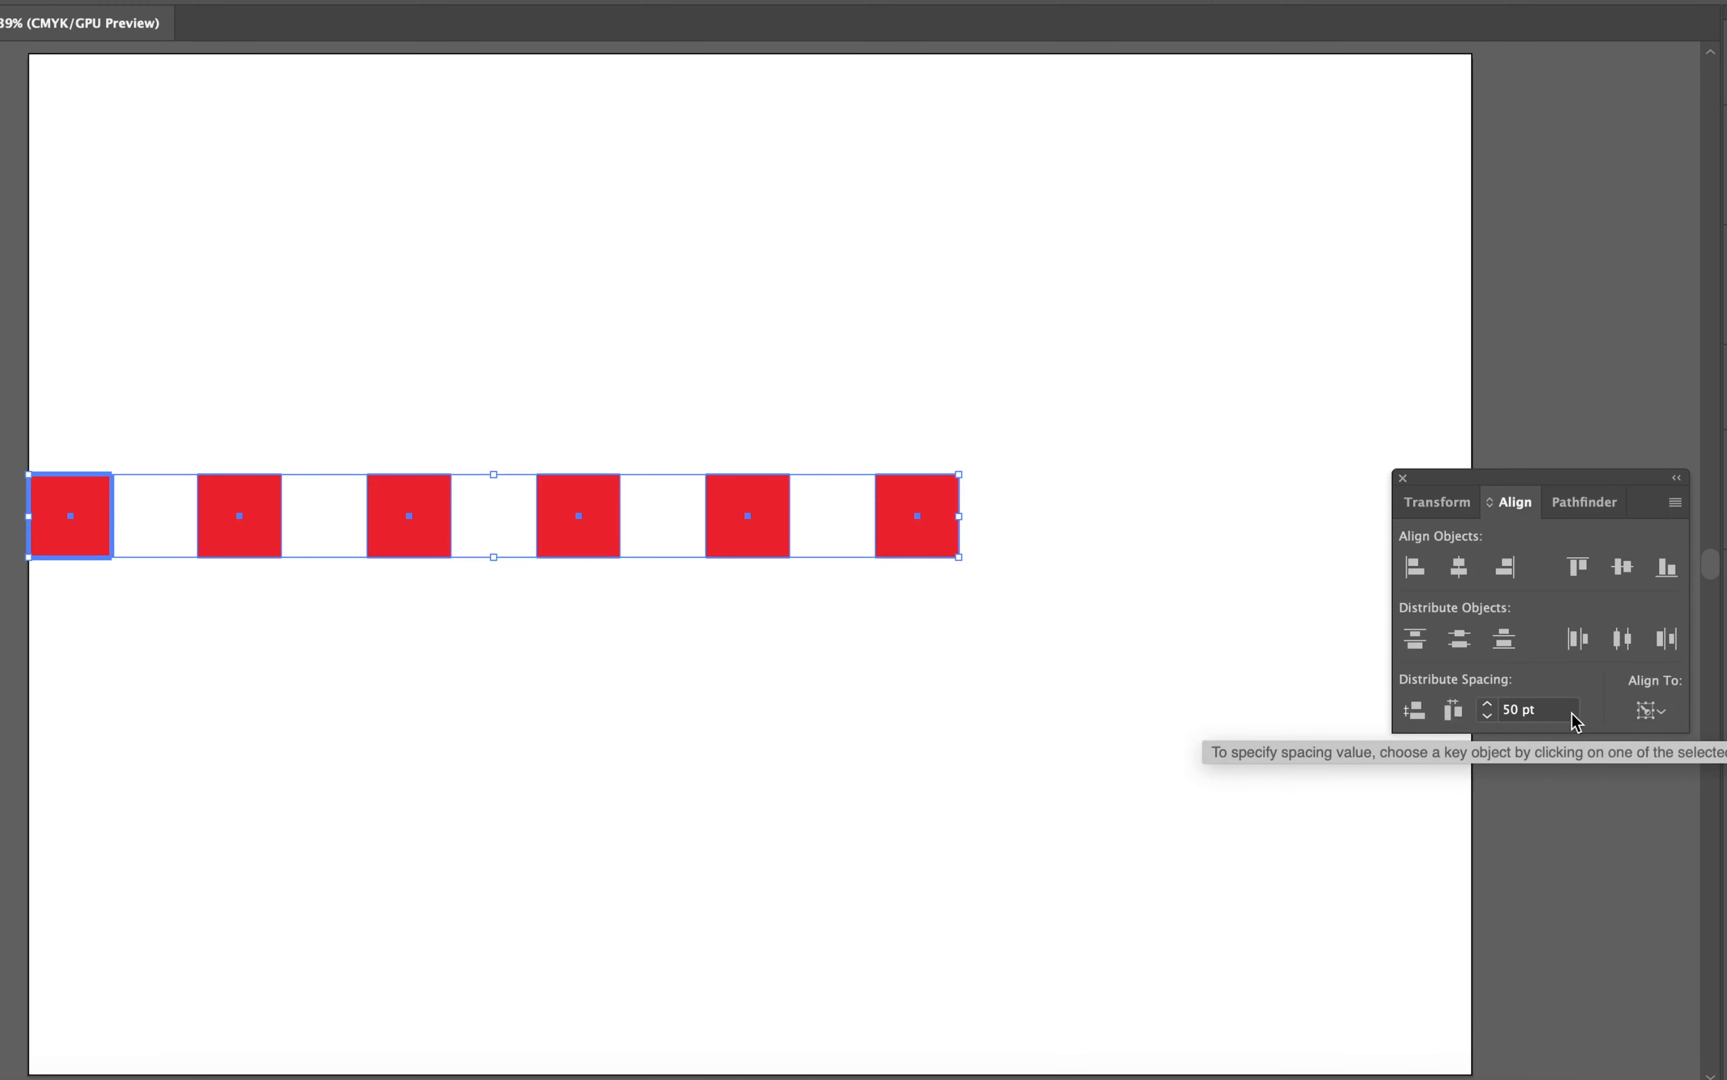
# Step: Clear the key object and reselect all six red squares in the row
pyautogui.click(1135, 335)
pyautogui.moveTo(1120, 443); pyautogui.dragTo(43, 682)
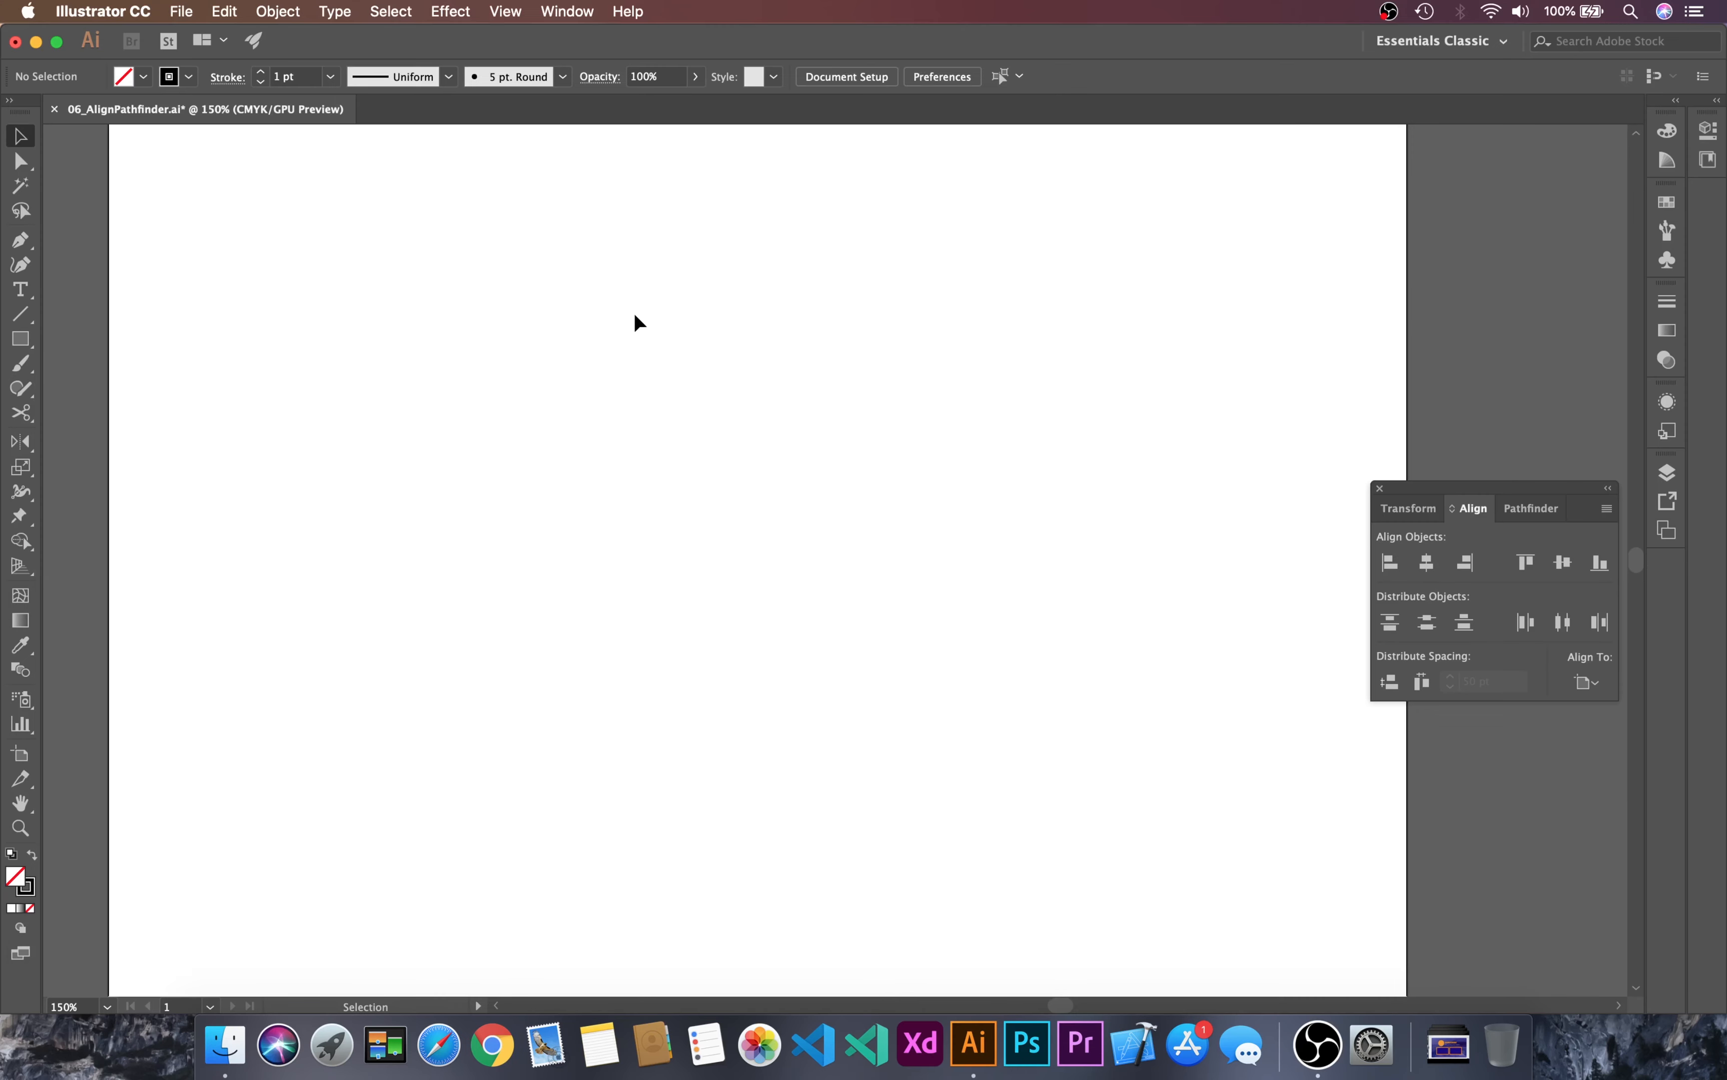
# Step: Draw a rectangle about 339 by 202 pt near the artboard's upper-left corner and duplicate it into two columns of three
pyautogui.moveTo(147, 170); pyautogui.dragTo(671, 481)
pyautogui.press('v')
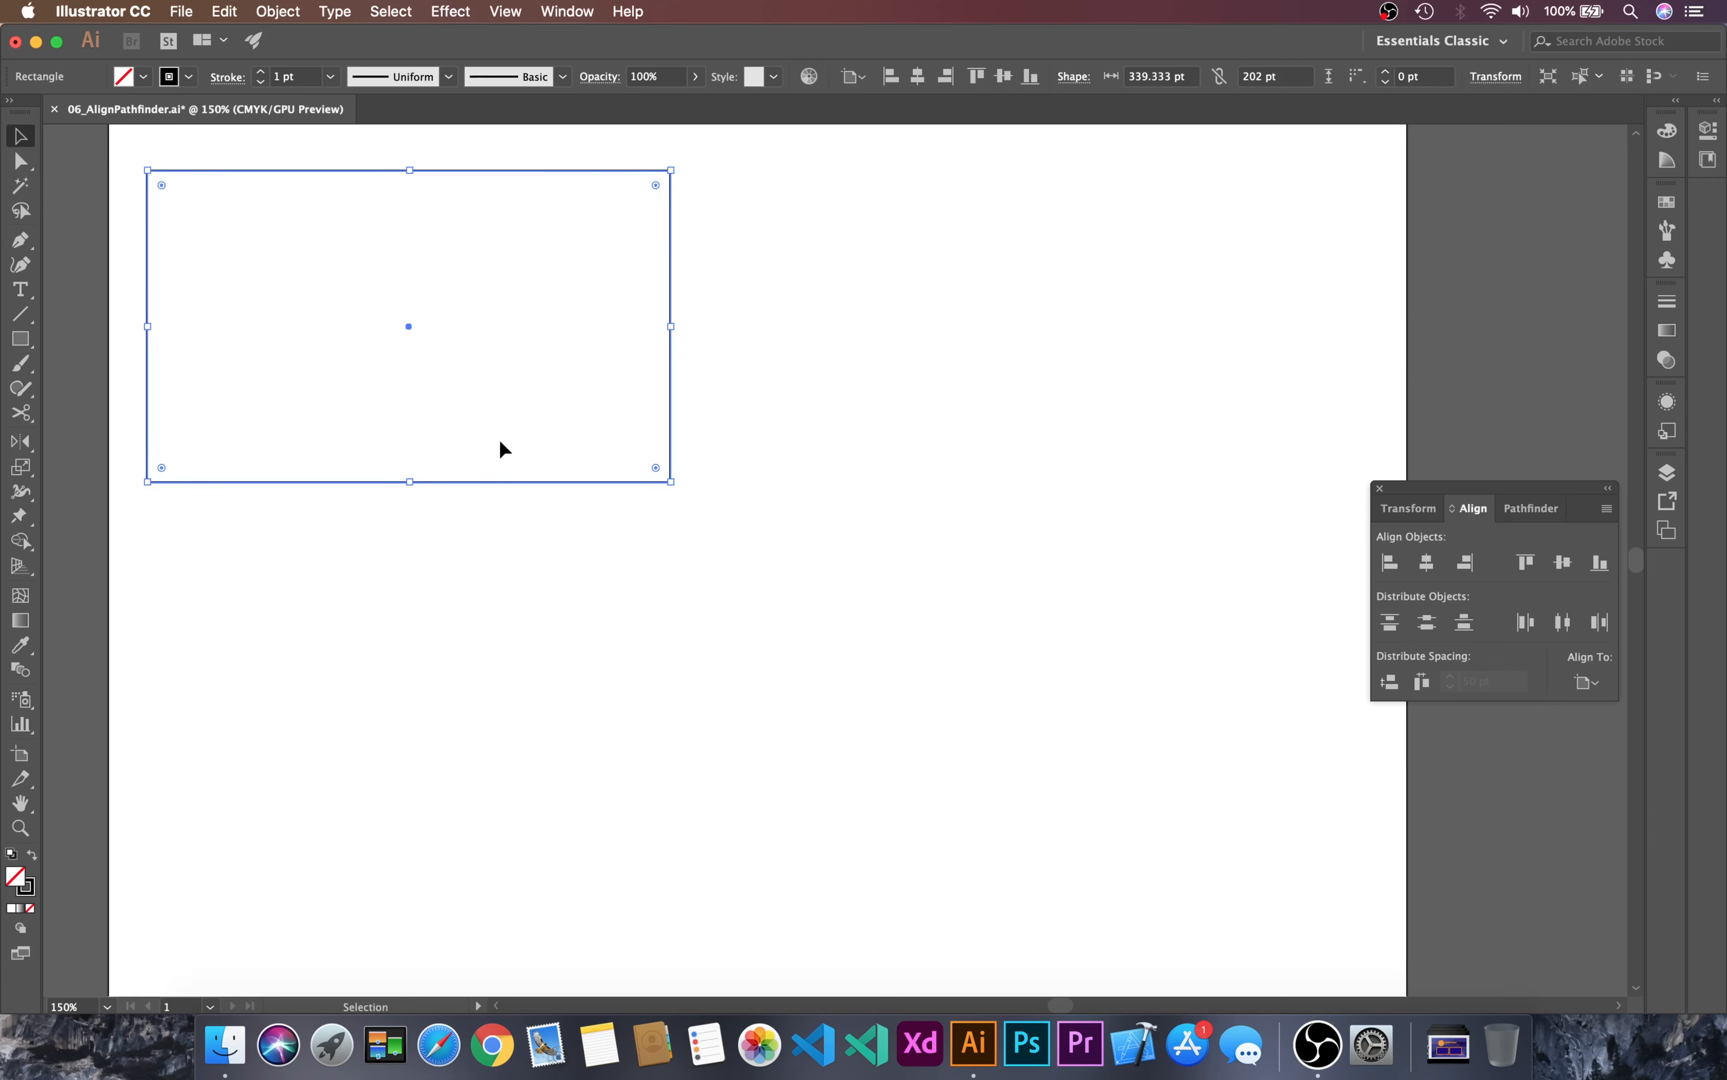
pyautogui.moveTo(500, 442); pyautogui.dragTo(775, 225)
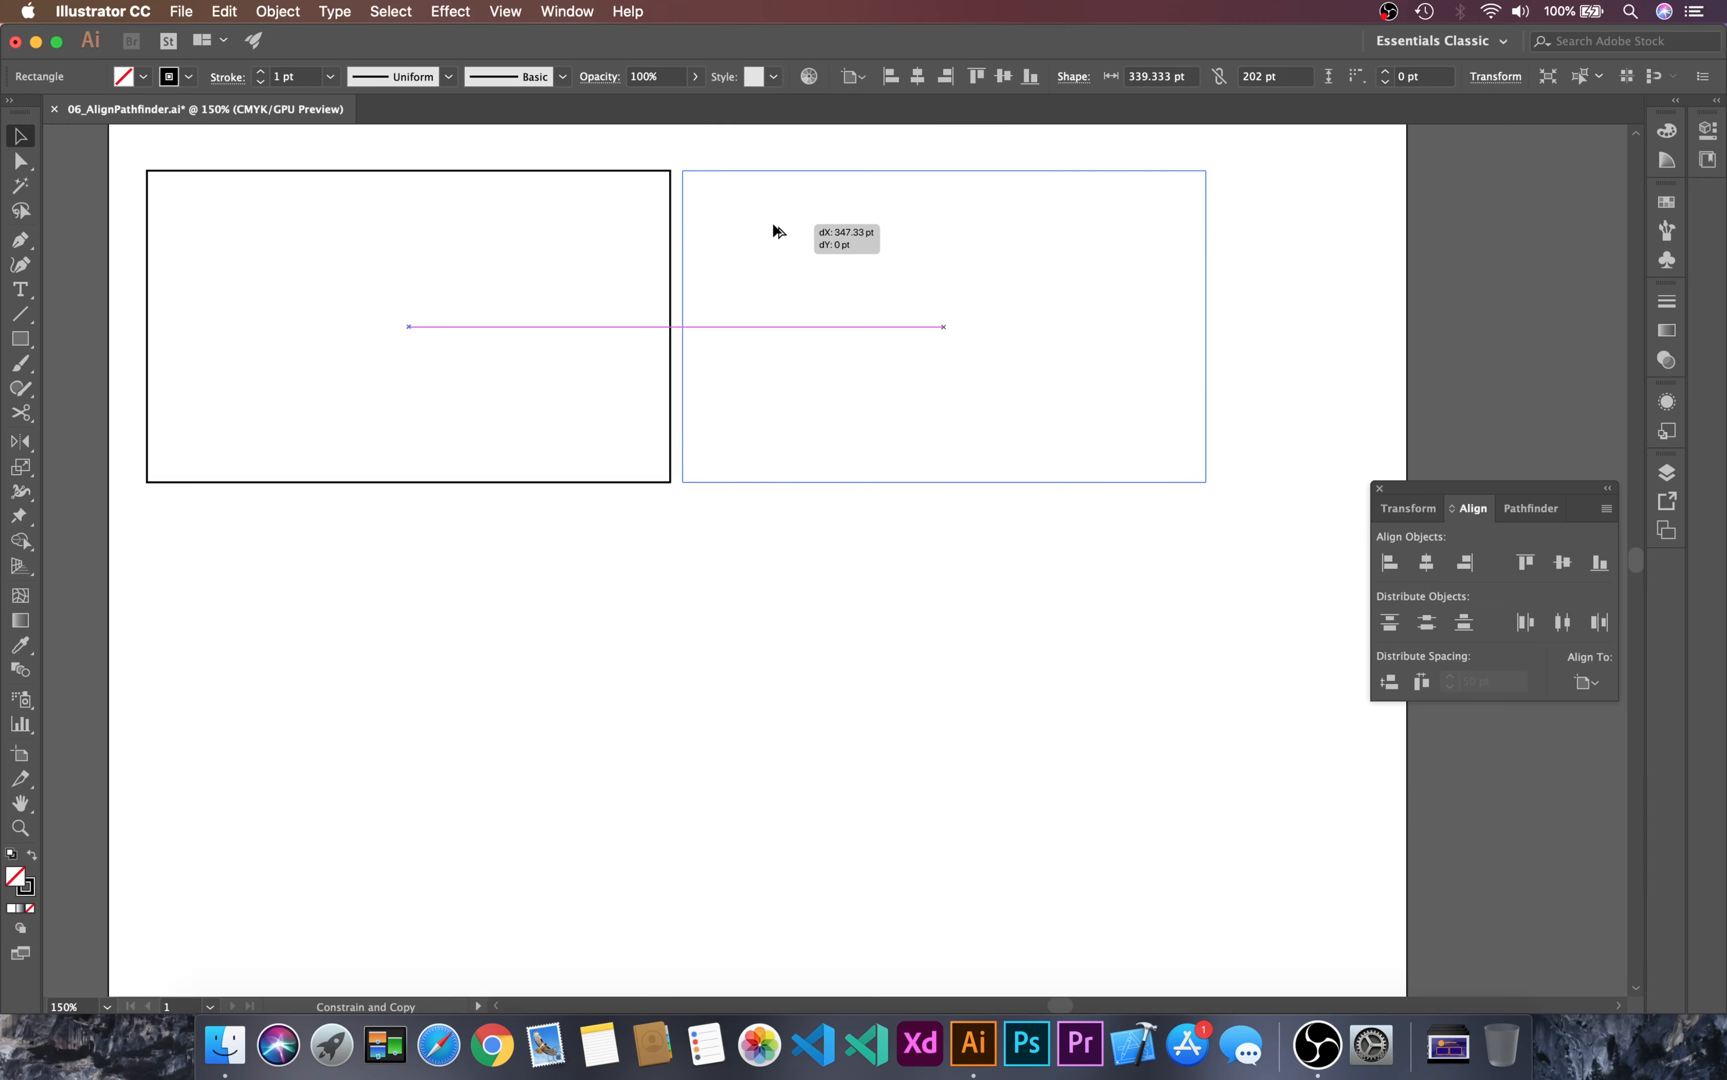
pyautogui.moveTo(774, 225); pyautogui.dragTo(774, 225)
pyautogui.press('super+z')
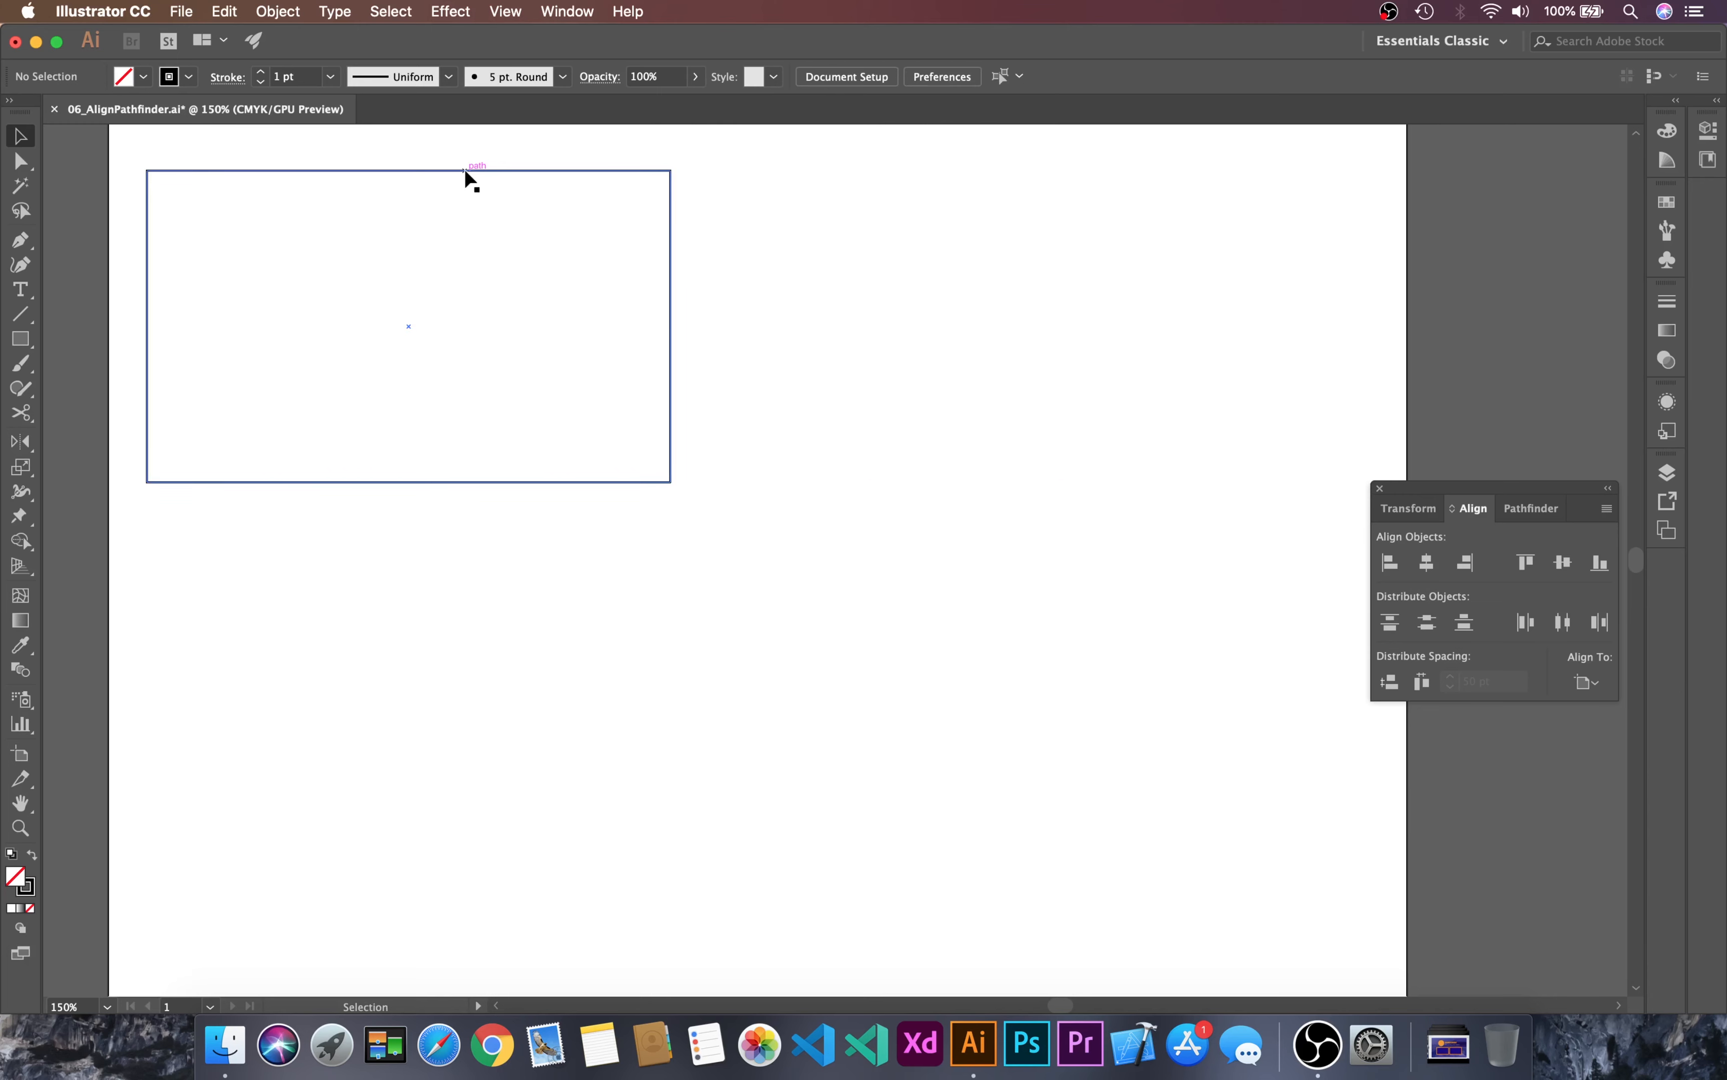
pyautogui.moveTo(465, 170); pyautogui.dragTo(1028, 207)
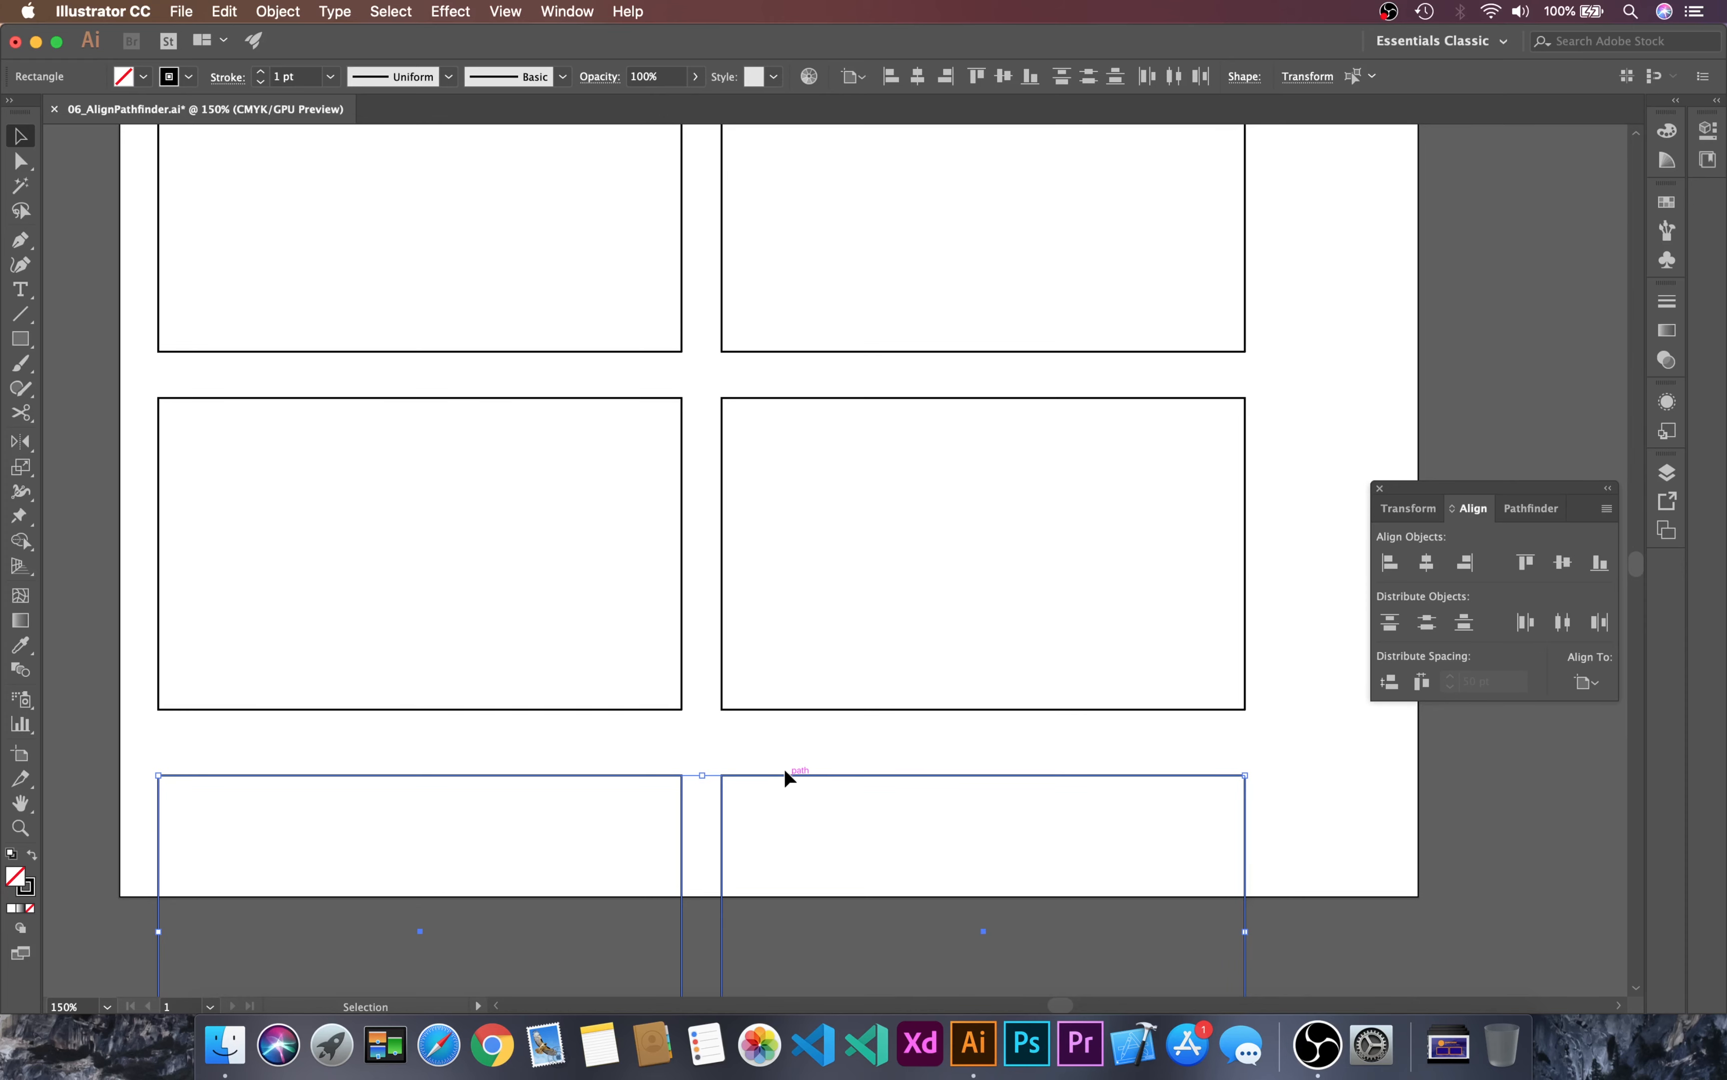
# Step: Draw a spacer rectangle about 43 by 30 pt at the gap between the right column's upper two rectangles, and delete it
pyautogui.moveTo(1126, 418); pyautogui.dragTo(1170, 448)
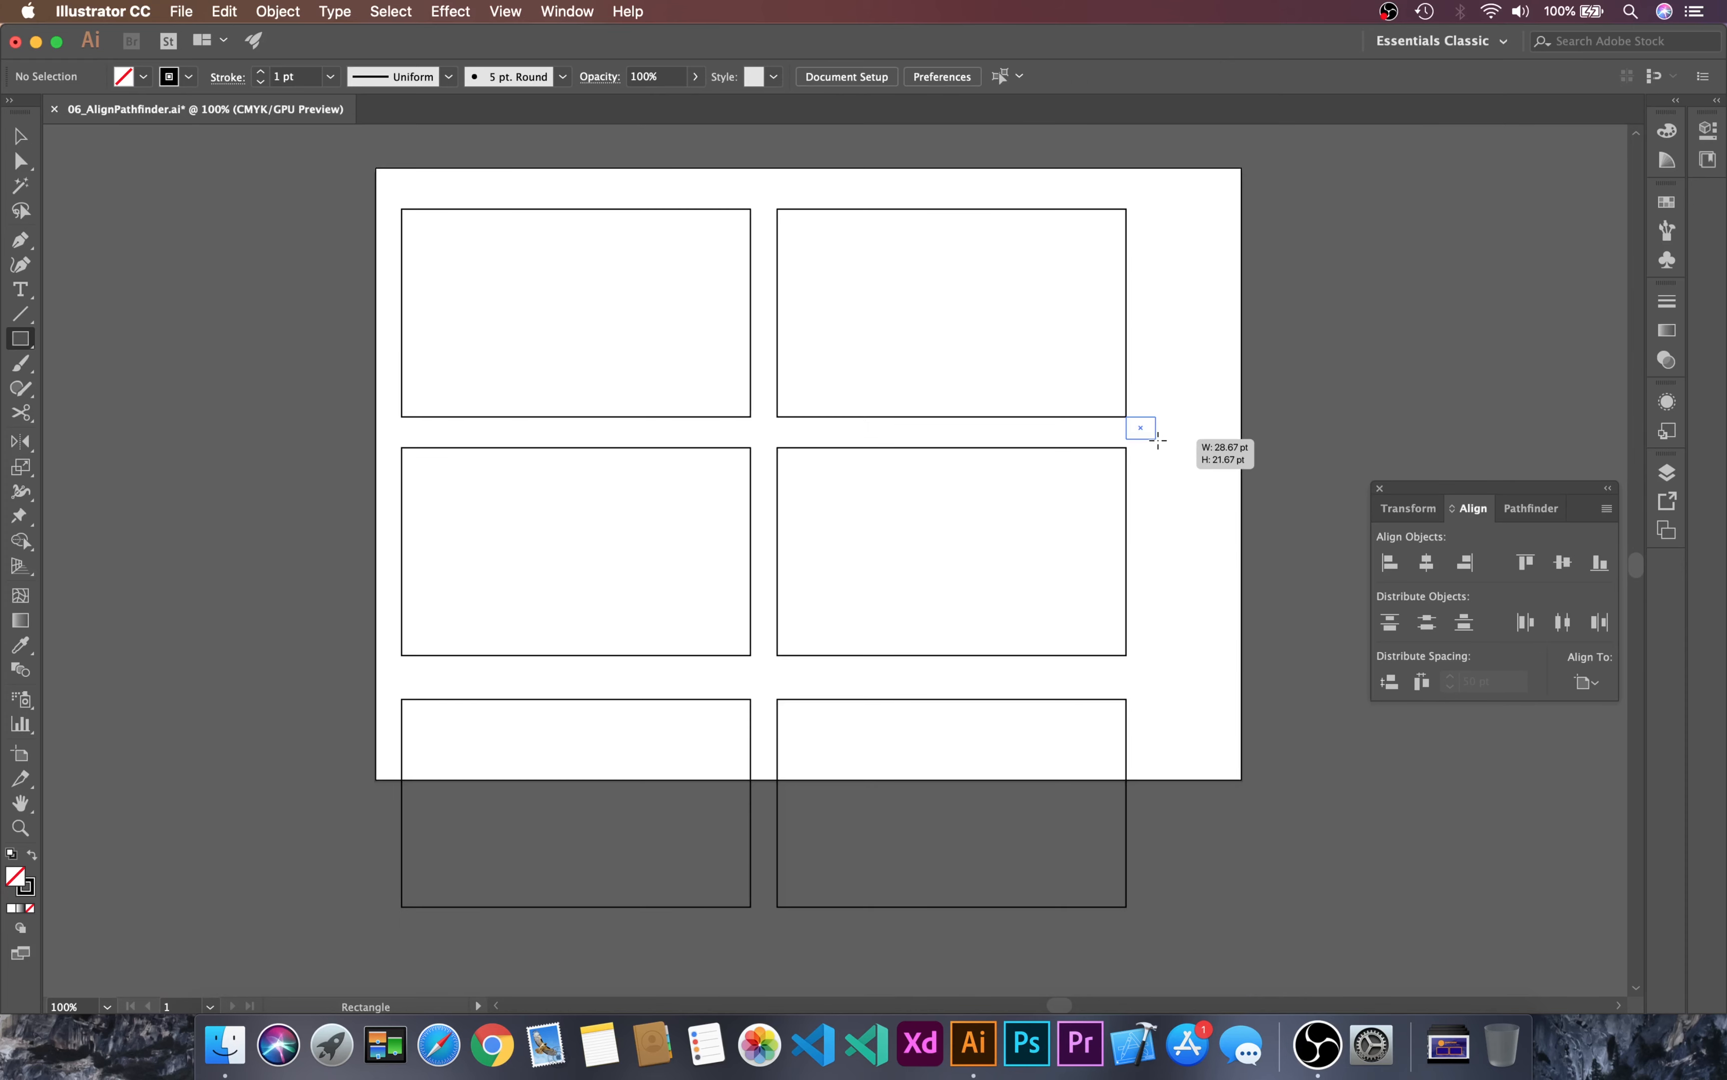
pyautogui.press('c')
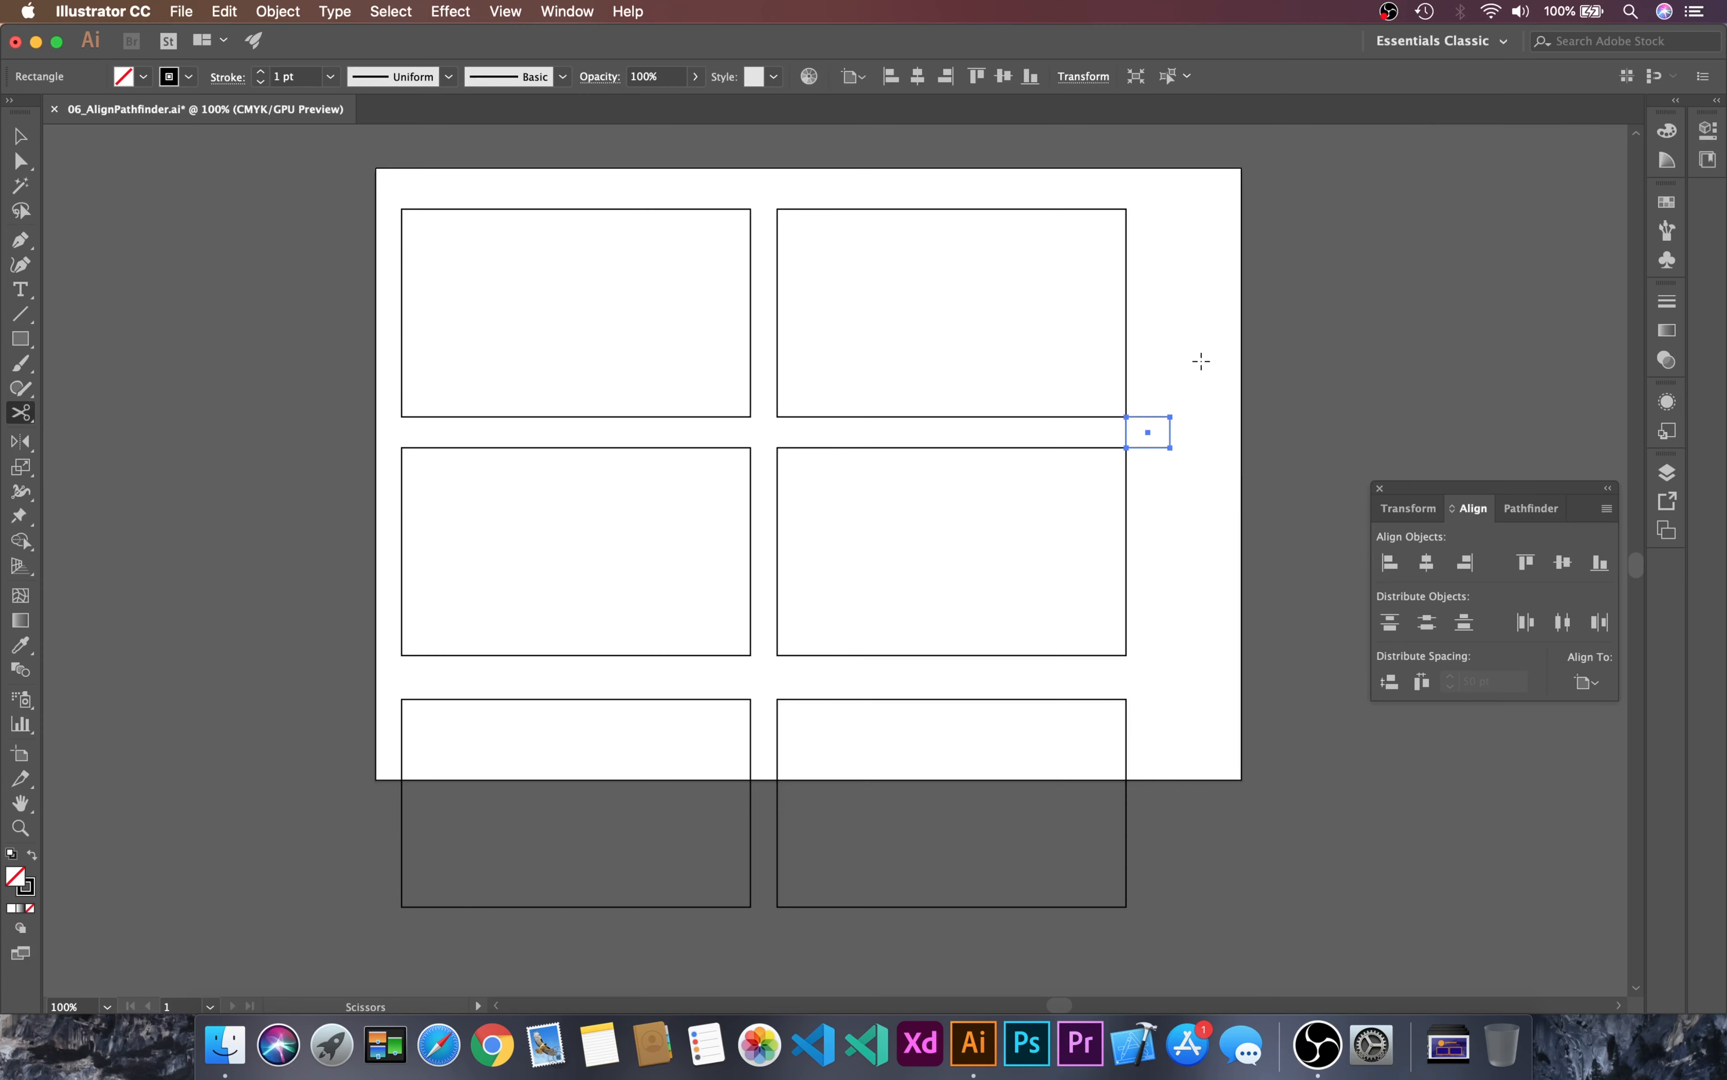
pyautogui.press('v')
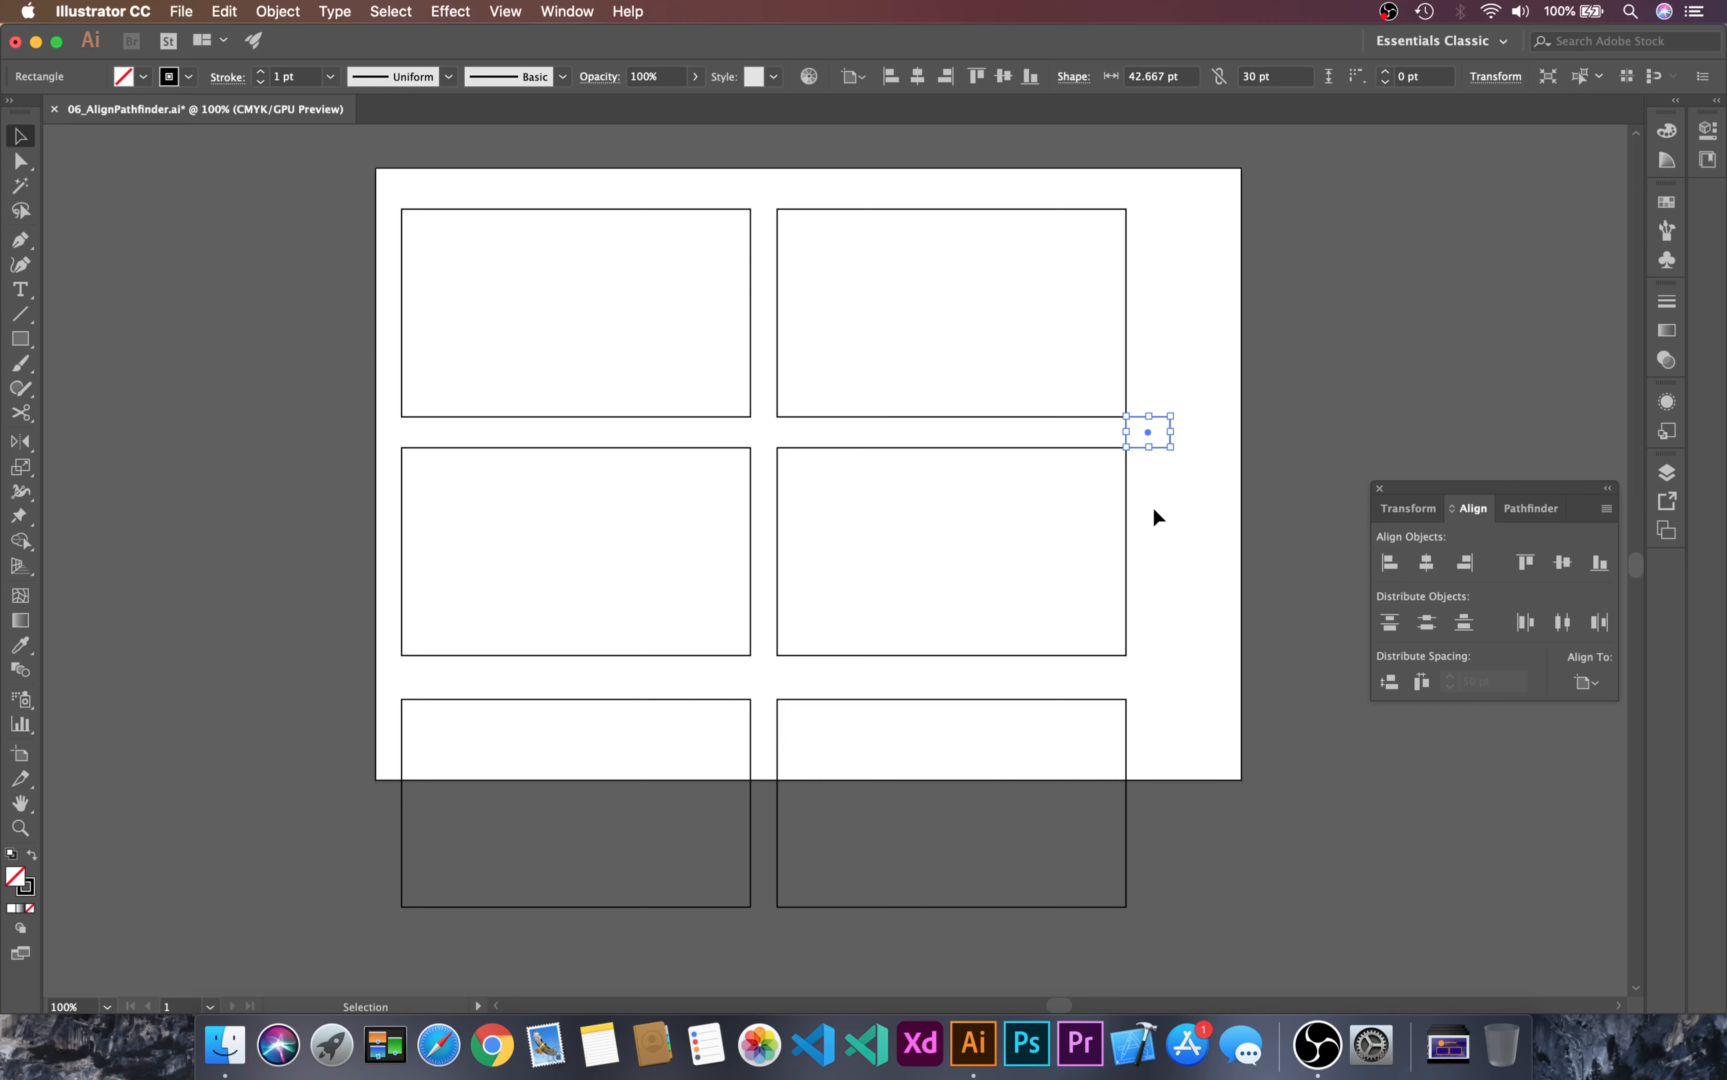
pyautogui.press('Delete')
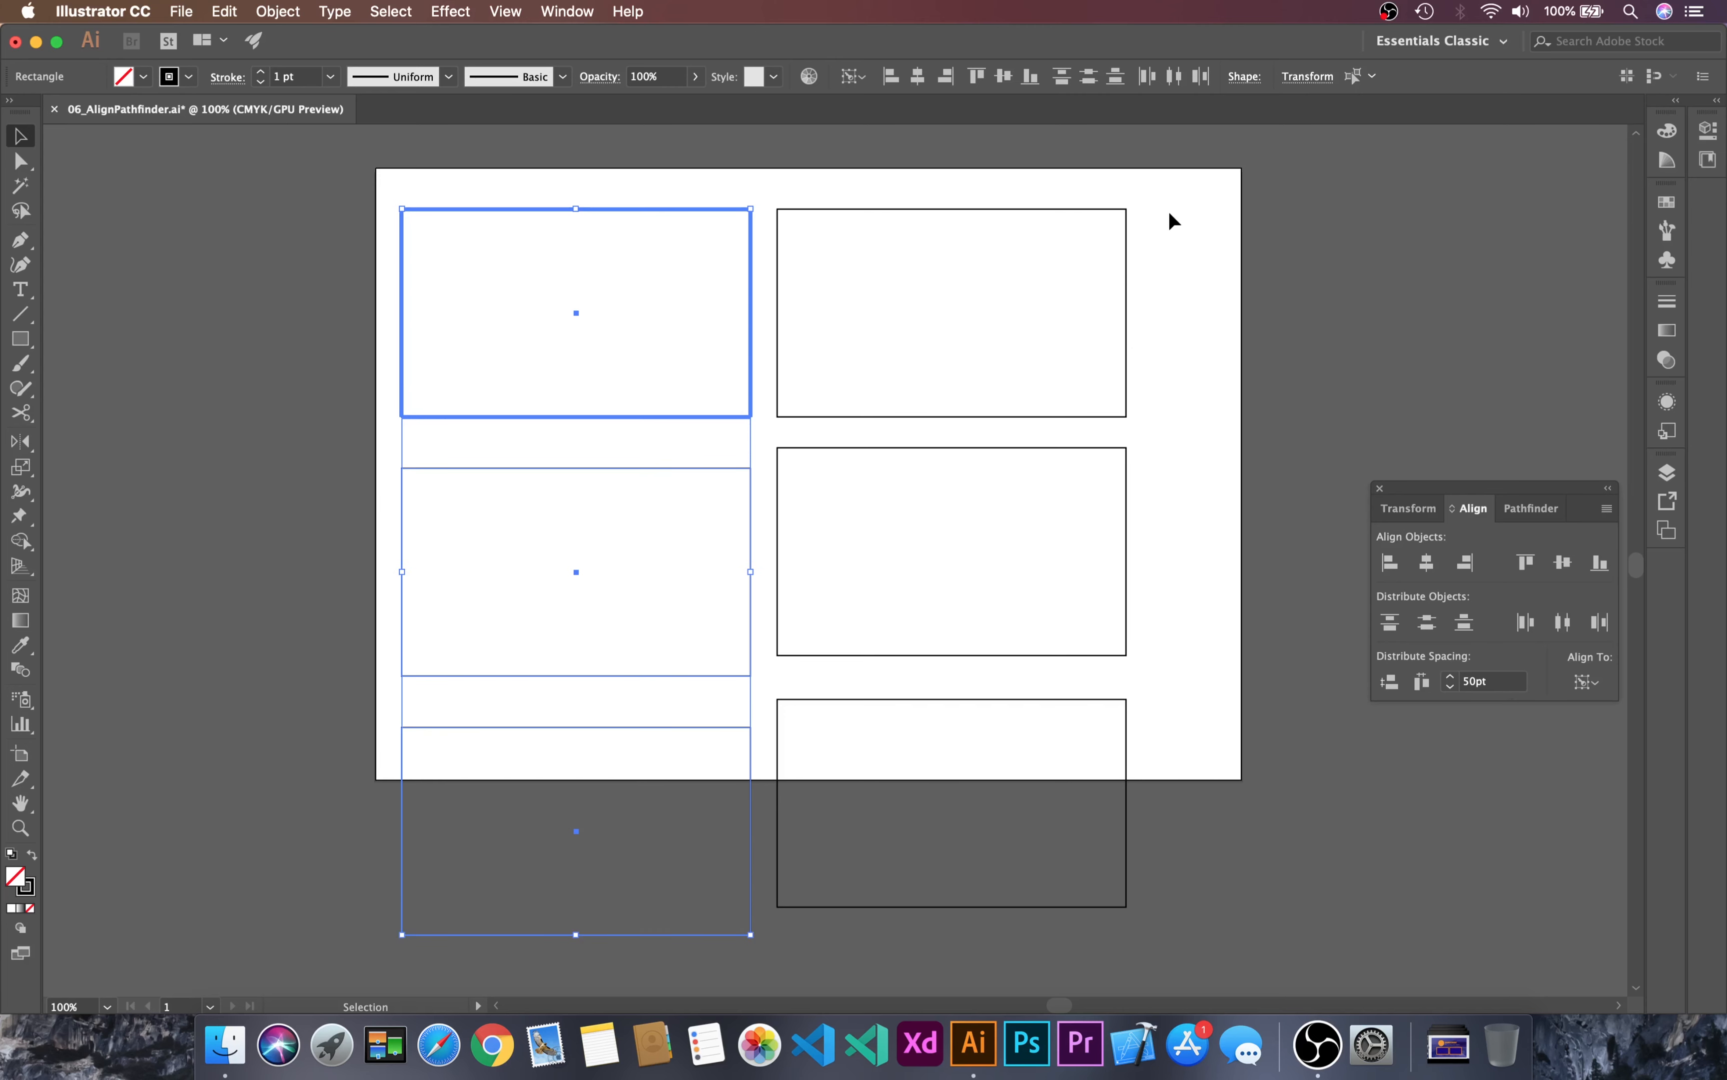
# Step: Deselect the rectangles and bring up the Pathfinder options
pyautogui.click(1169, 209)
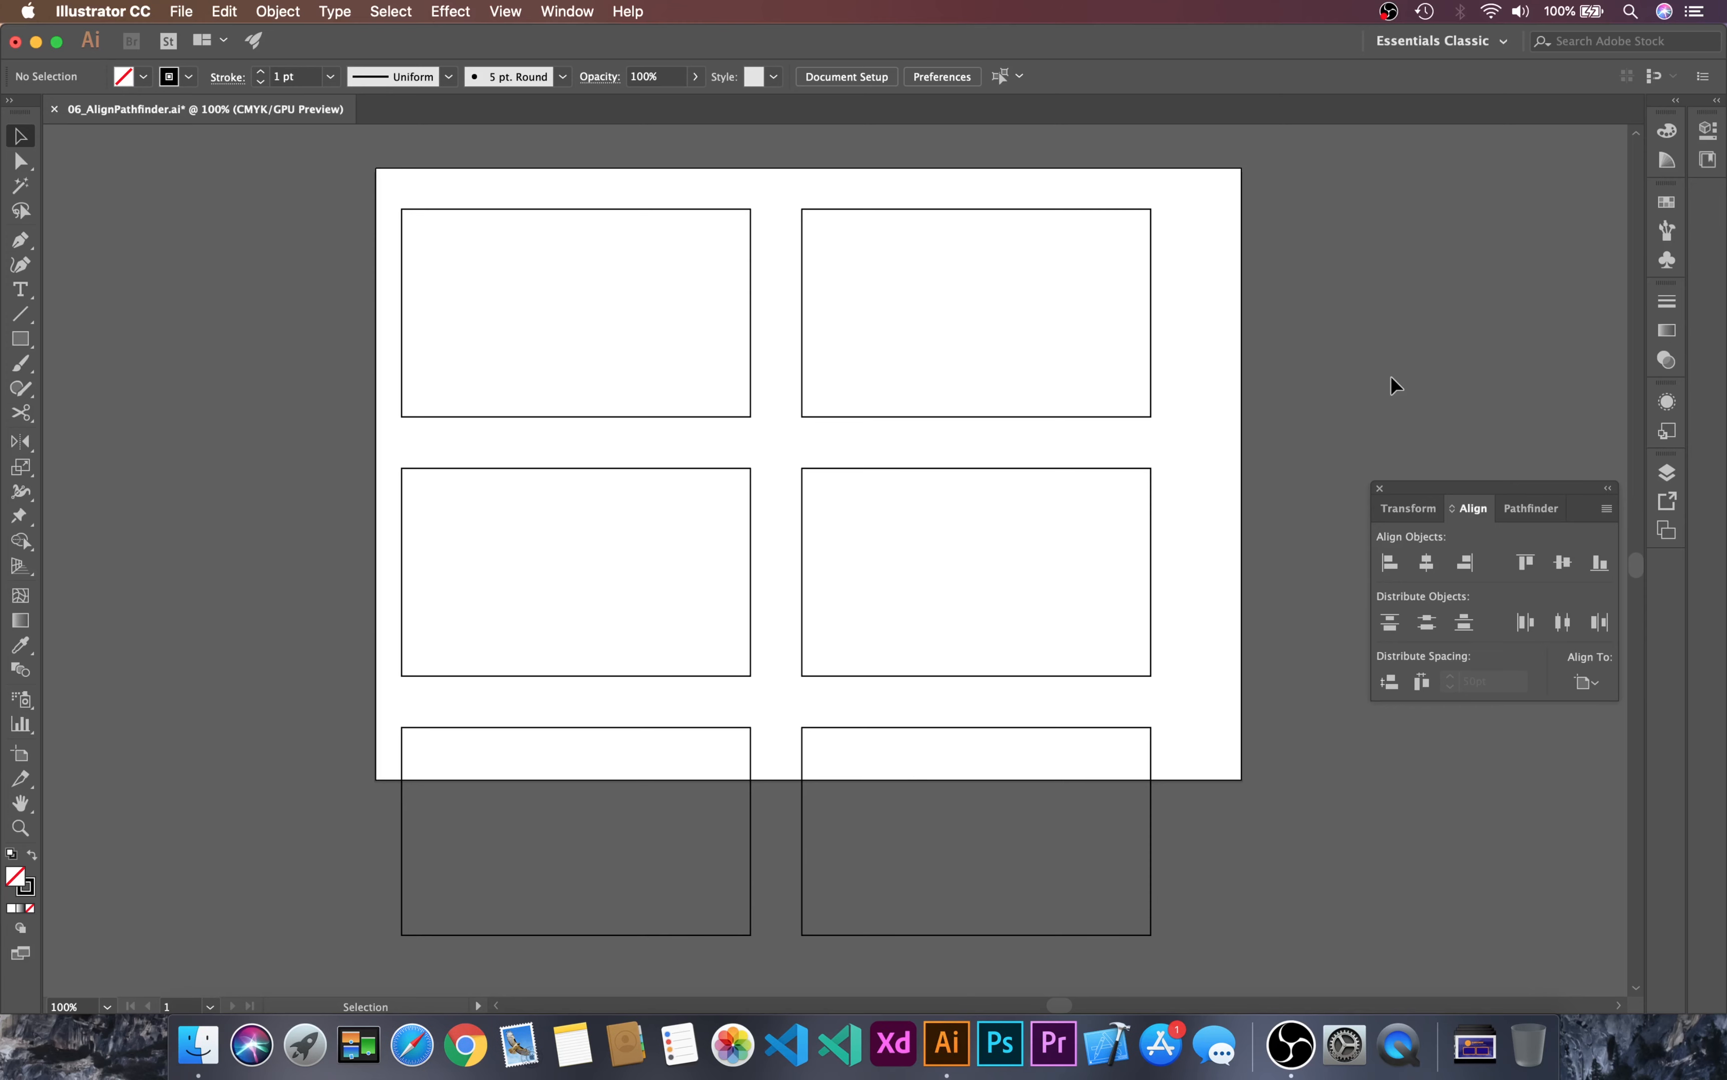
pyautogui.click(1530, 510)
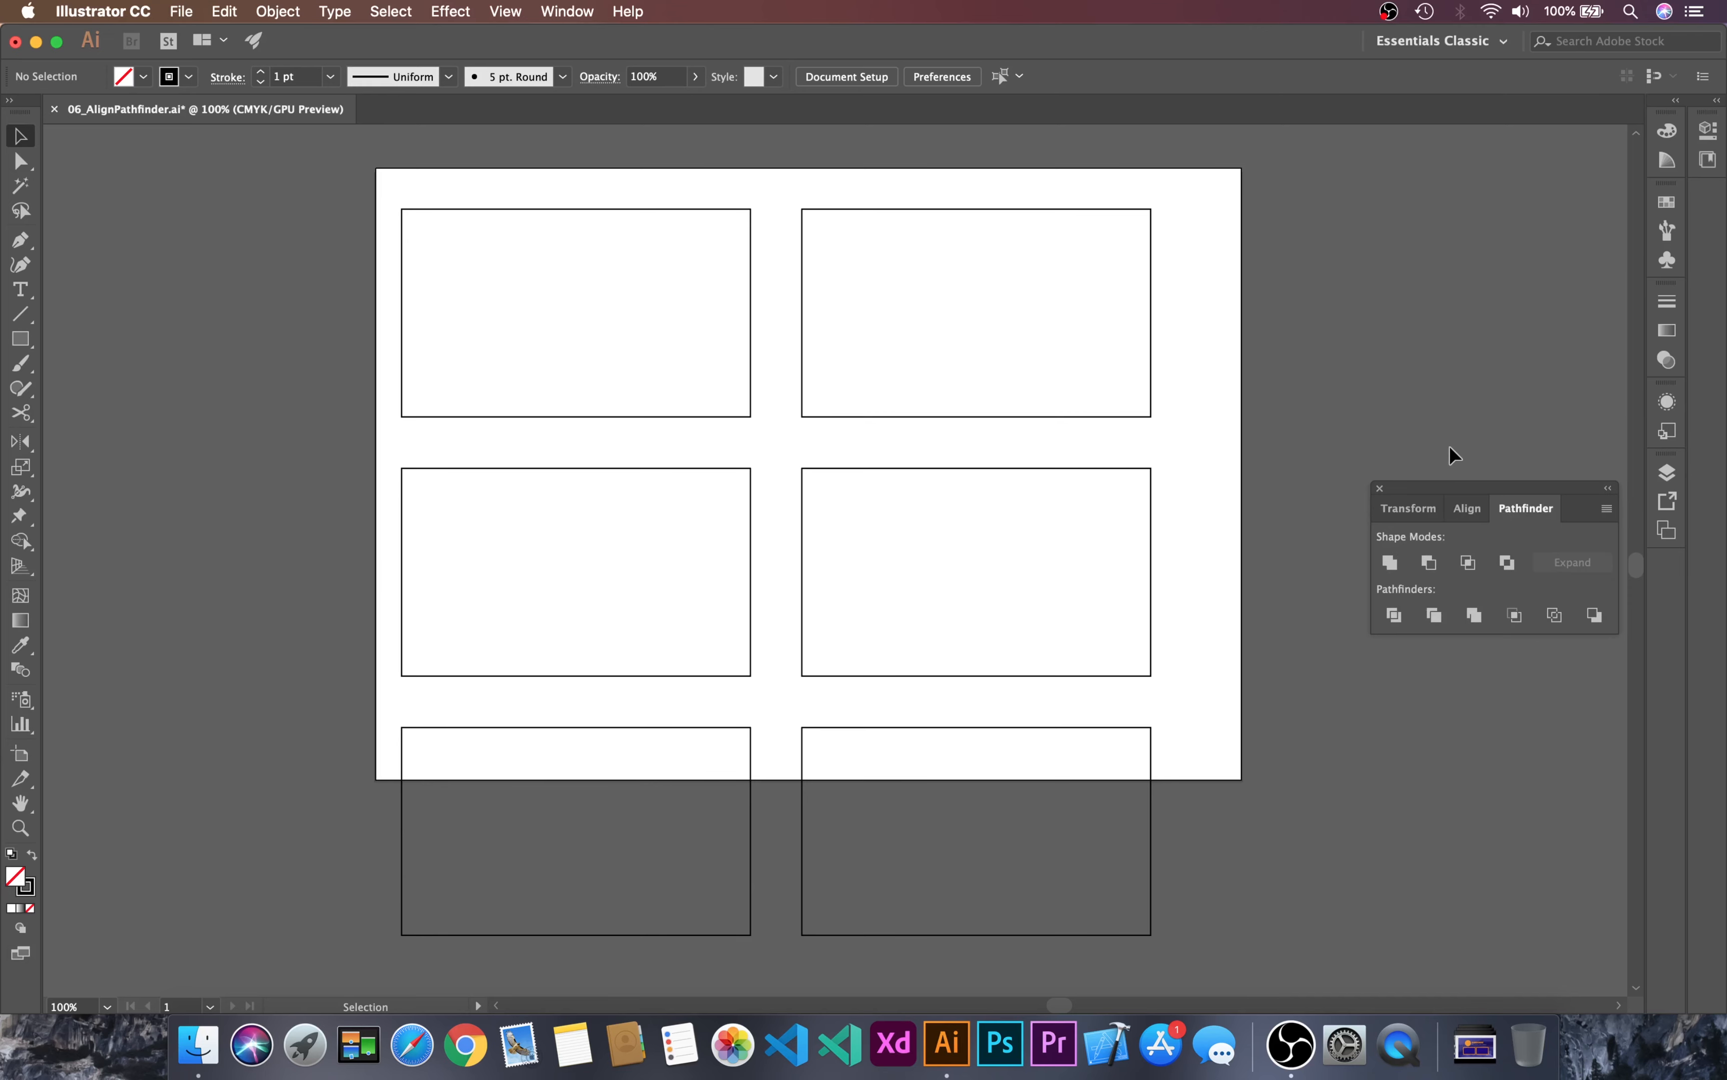
pyautogui.click(552, 7)
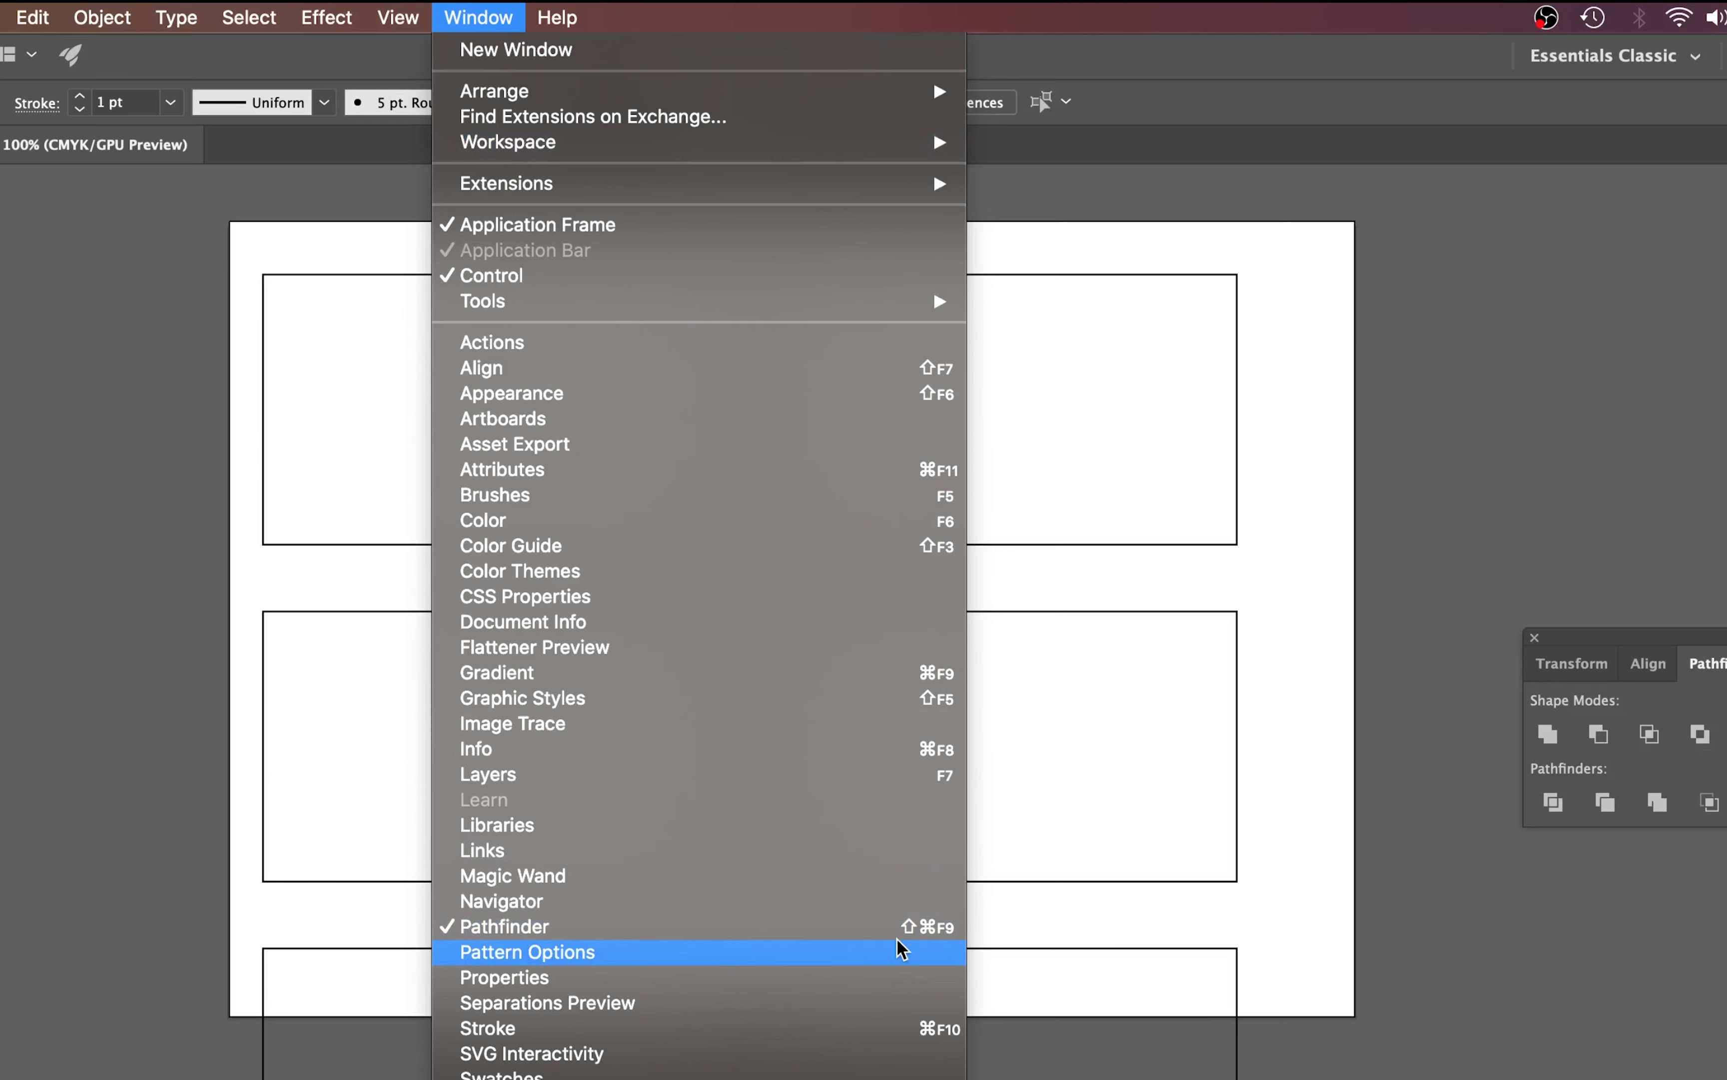
pyautogui.click(1451, 527)
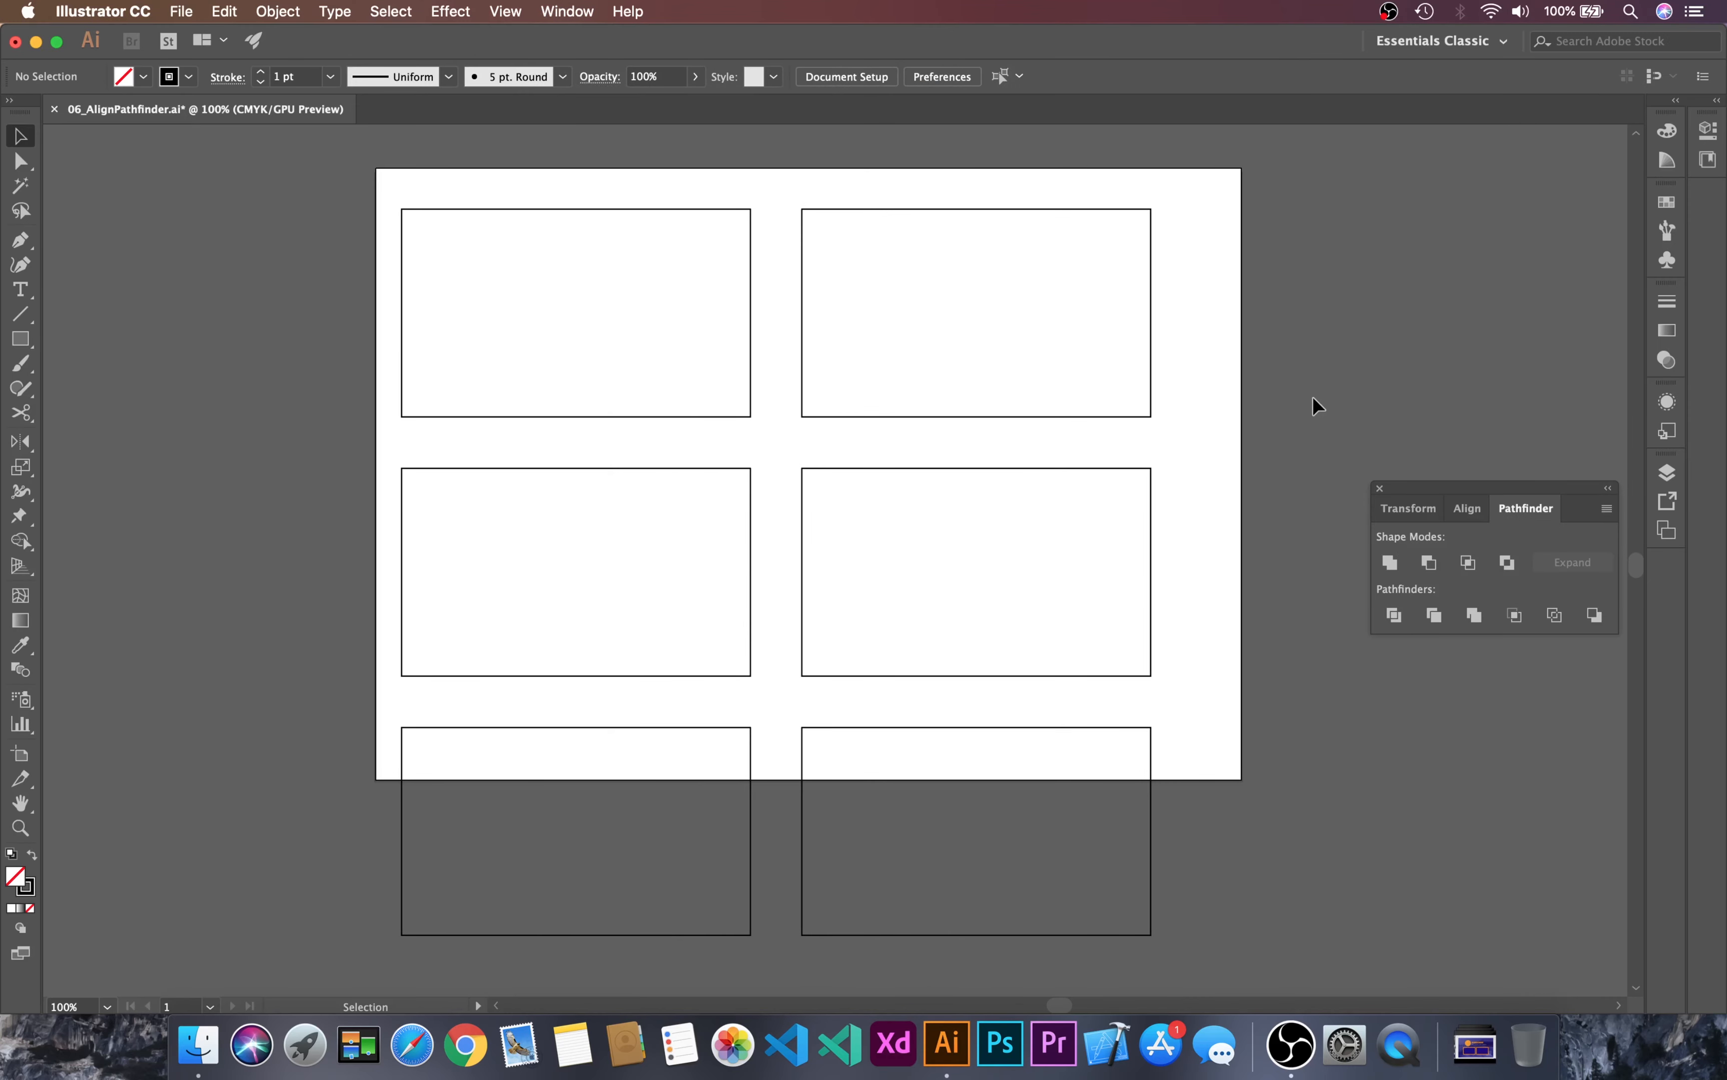
# Step: Delete all six rectangles and fit the empty artboard in the window
pyautogui.press('super+a')
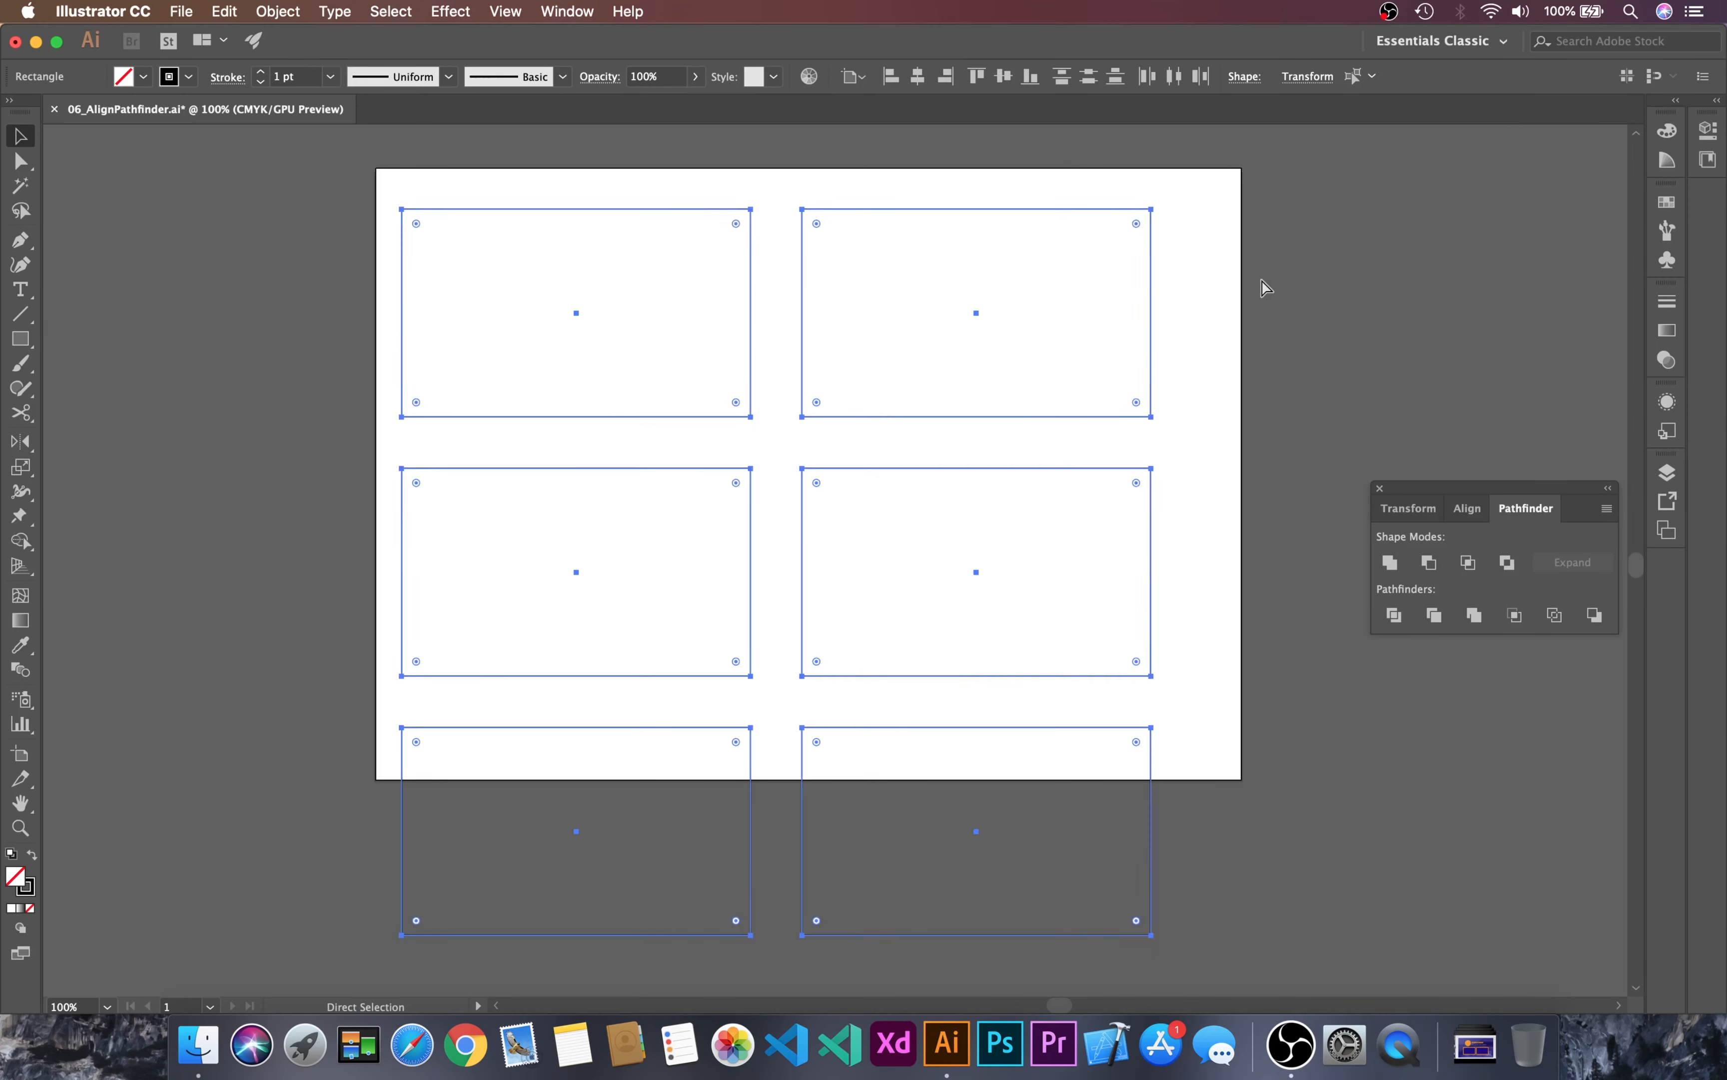
pyautogui.press('Delete')
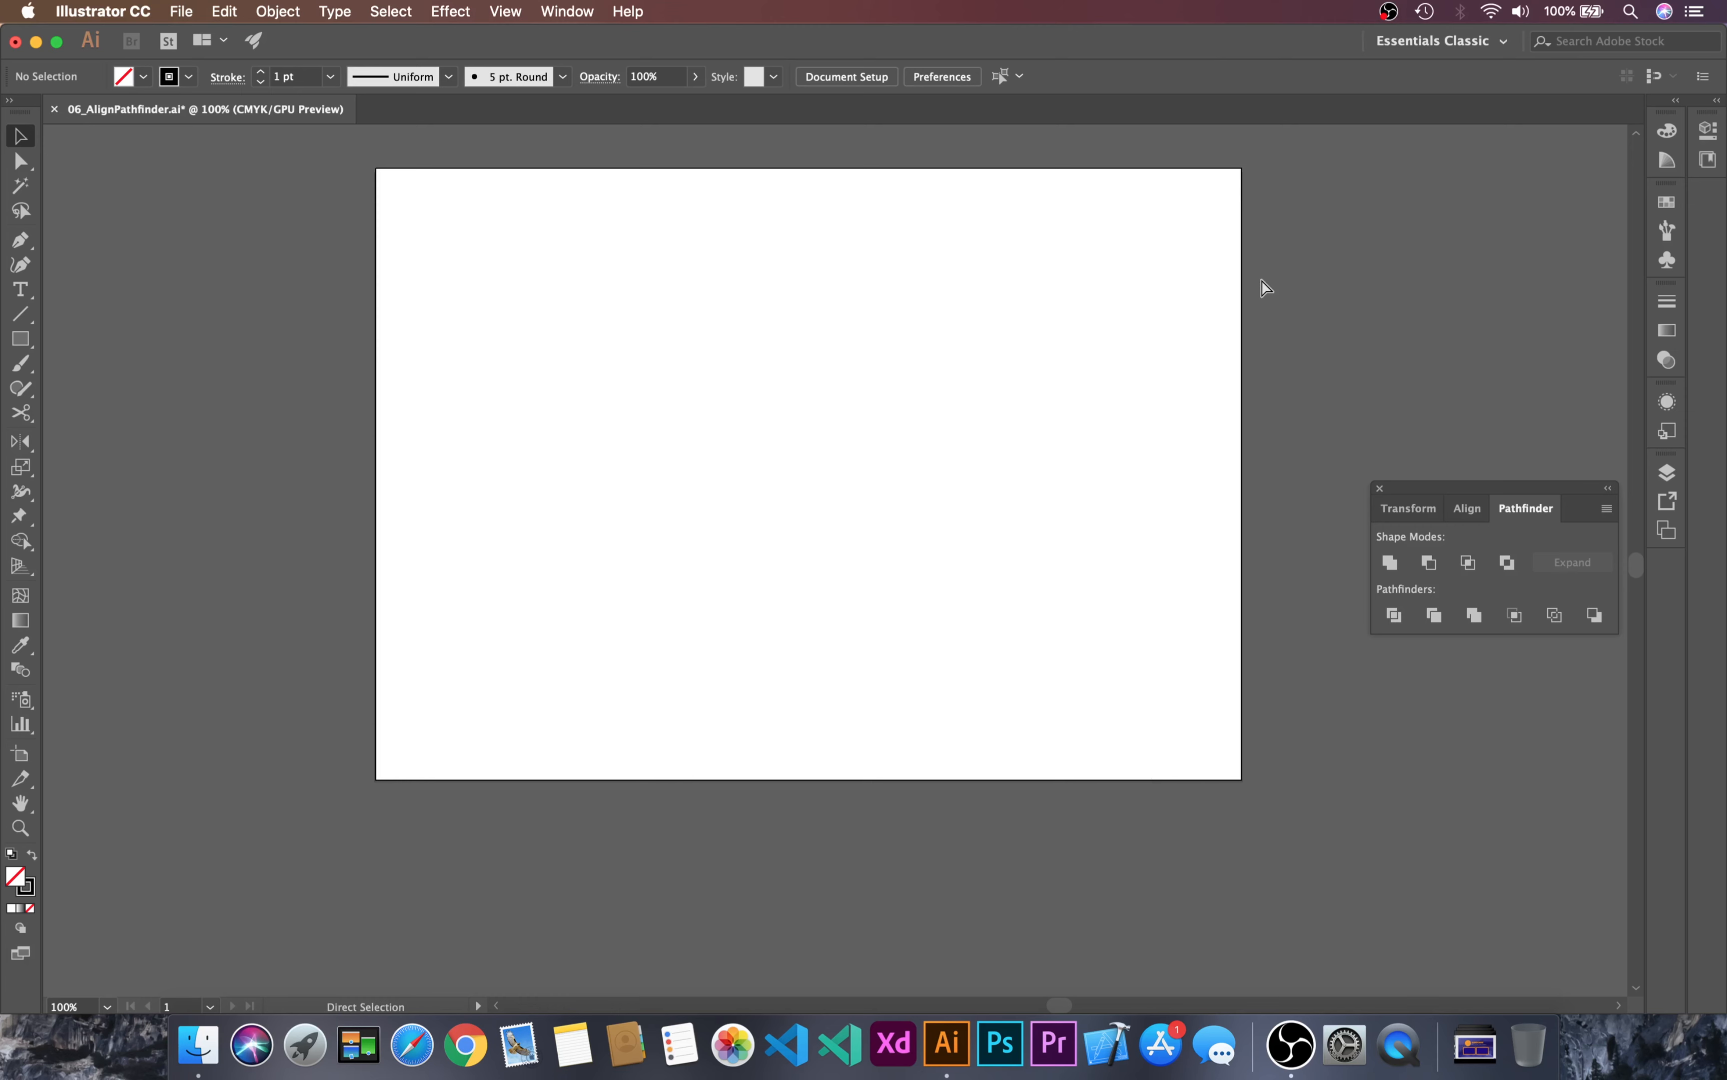
pyautogui.press('super+0')
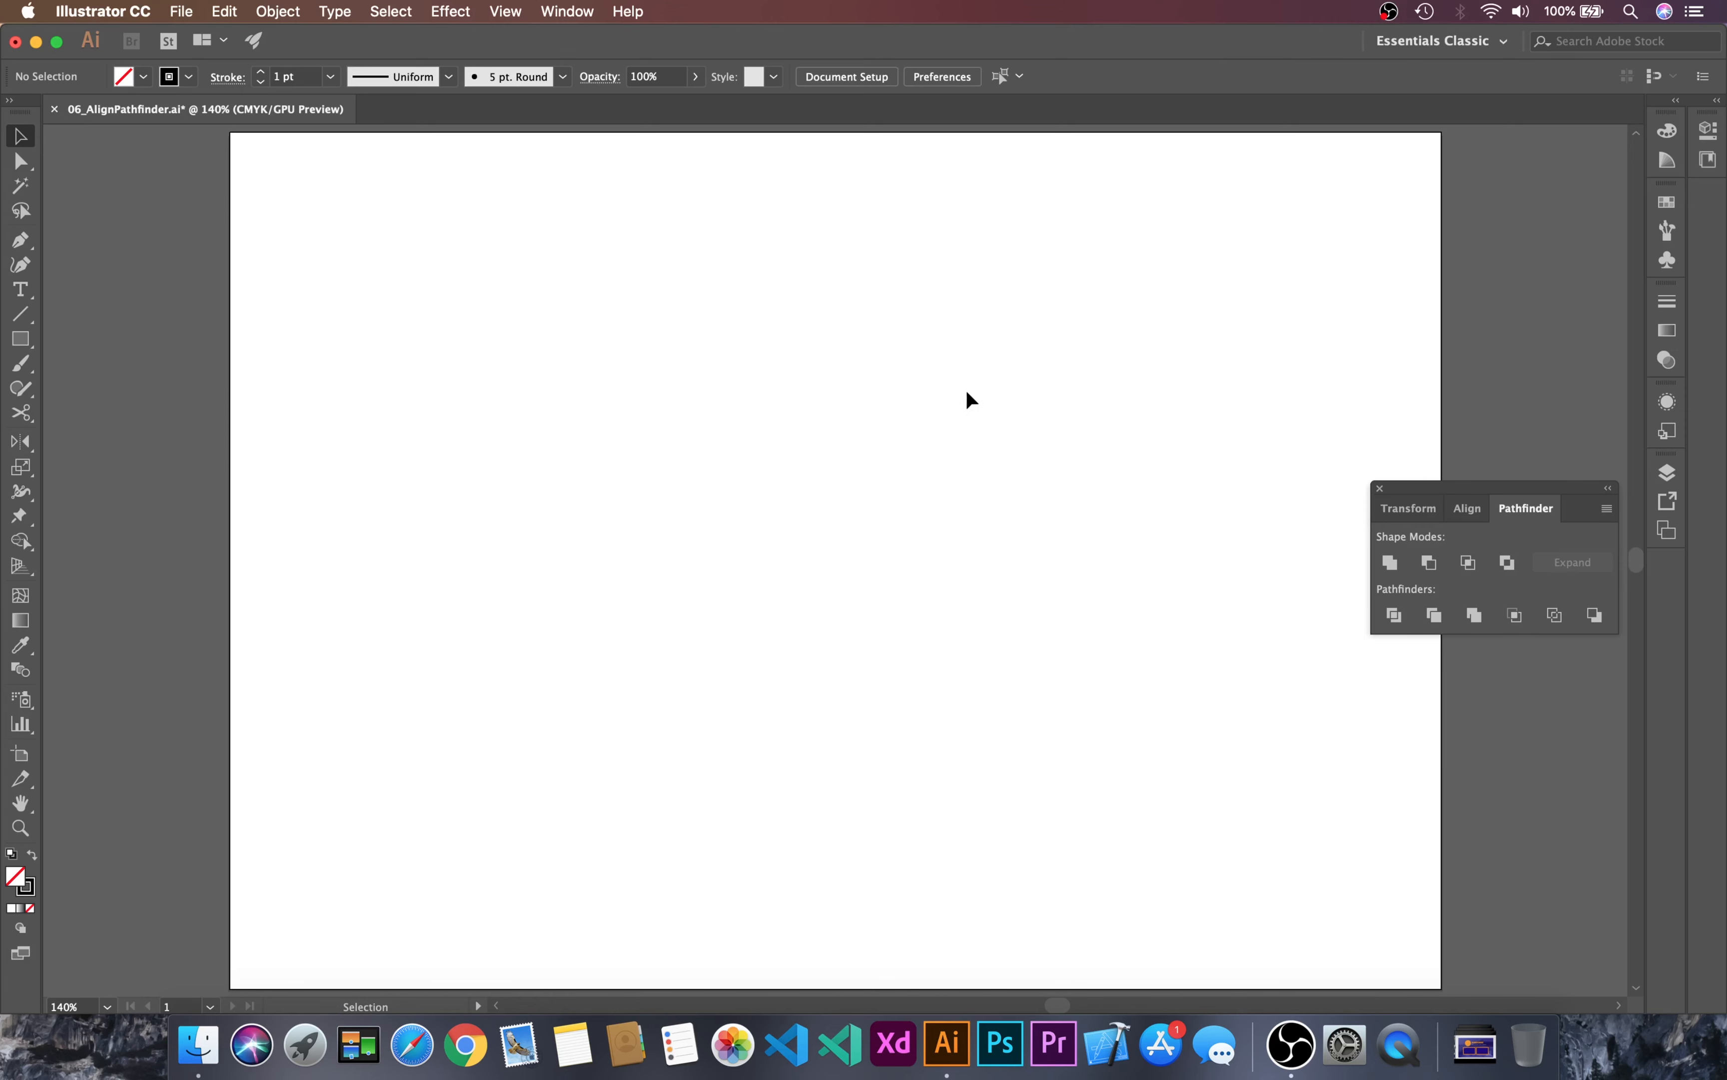
# Step: Draw a circle about 179 pt wide in the artboard's upper-left area and duplicate it to its right so the two overlap
pyautogui.press('m')
pyautogui.moveTo(36, 342); pyautogui.dragTo(107, 394)
pyautogui.moveTo(331, 215); pyautogui.dragTo(515, 472)
pyautogui.press('v')
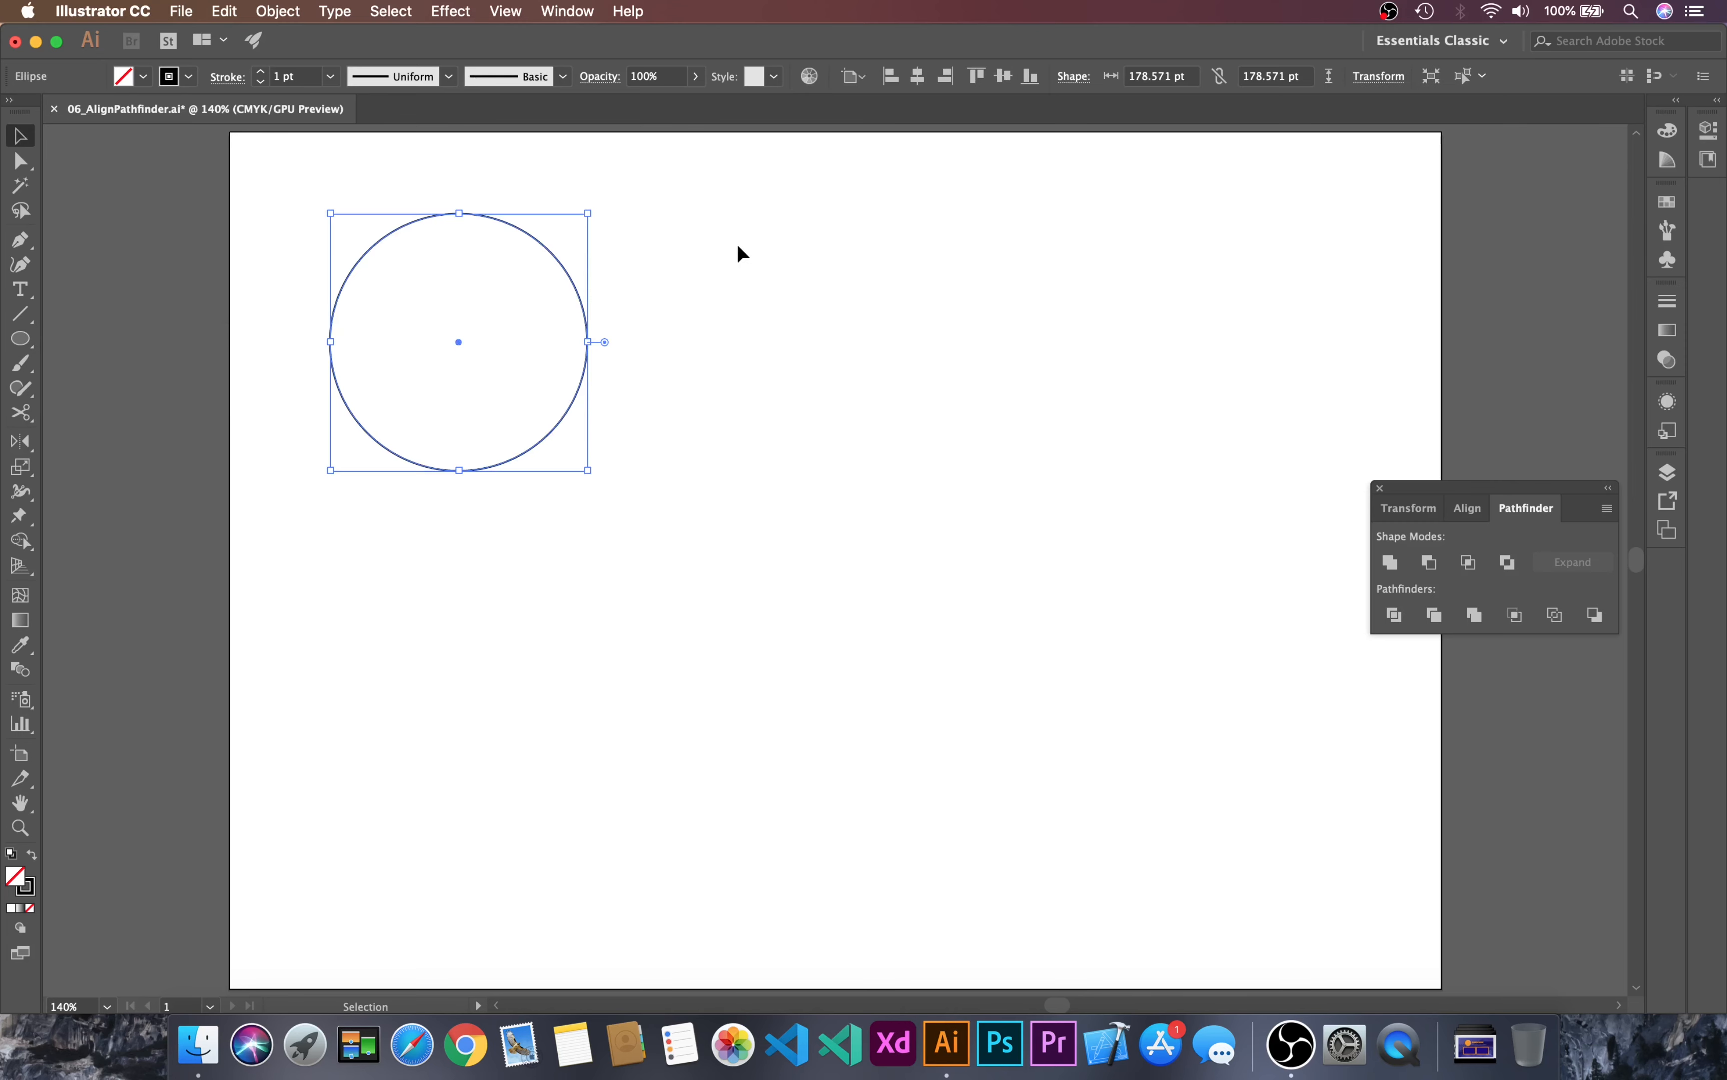
pyautogui.click(737, 242)
pyautogui.moveTo(685, 224); pyautogui.dragTo(504, 486)
pyautogui.moveTo(559, 261); pyautogui.dragTo(712, 283)
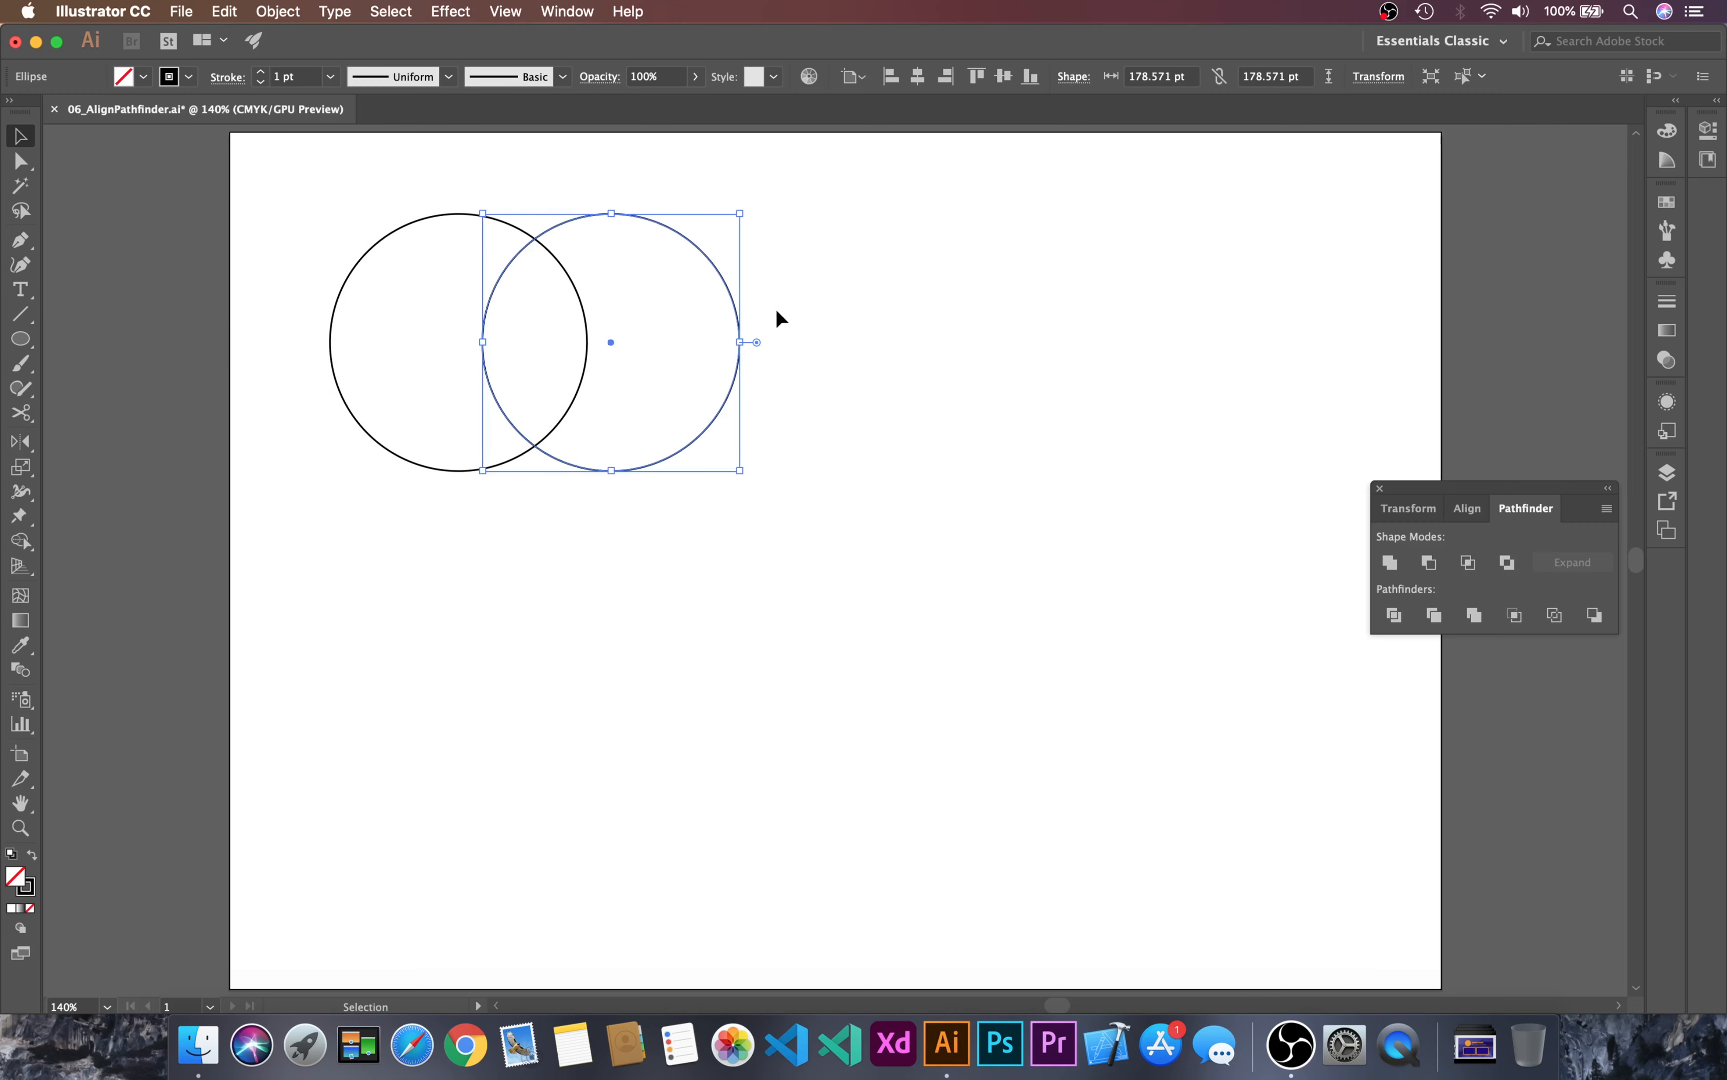
# Step: Duplicate the overlapping circle pair to its right, and copy that row of two pairs directly below
pyautogui.click(943, 280)
pyautogui.moveTo(847, 192); pyautogui.dragTo(462, 473)
pyautogui.moveTo(524, 233); pyautogui.dragTo(1038, 232)
pyautogui.moveTo(501, 181); pyautogui.dragTo(1178, 540)
pyautogui.moveTo(1070, 220); pyautogui.dragTo(1143, 529)
pyautogui.moveTo(1053, 683); pyautogui.dragTo(972, 725)
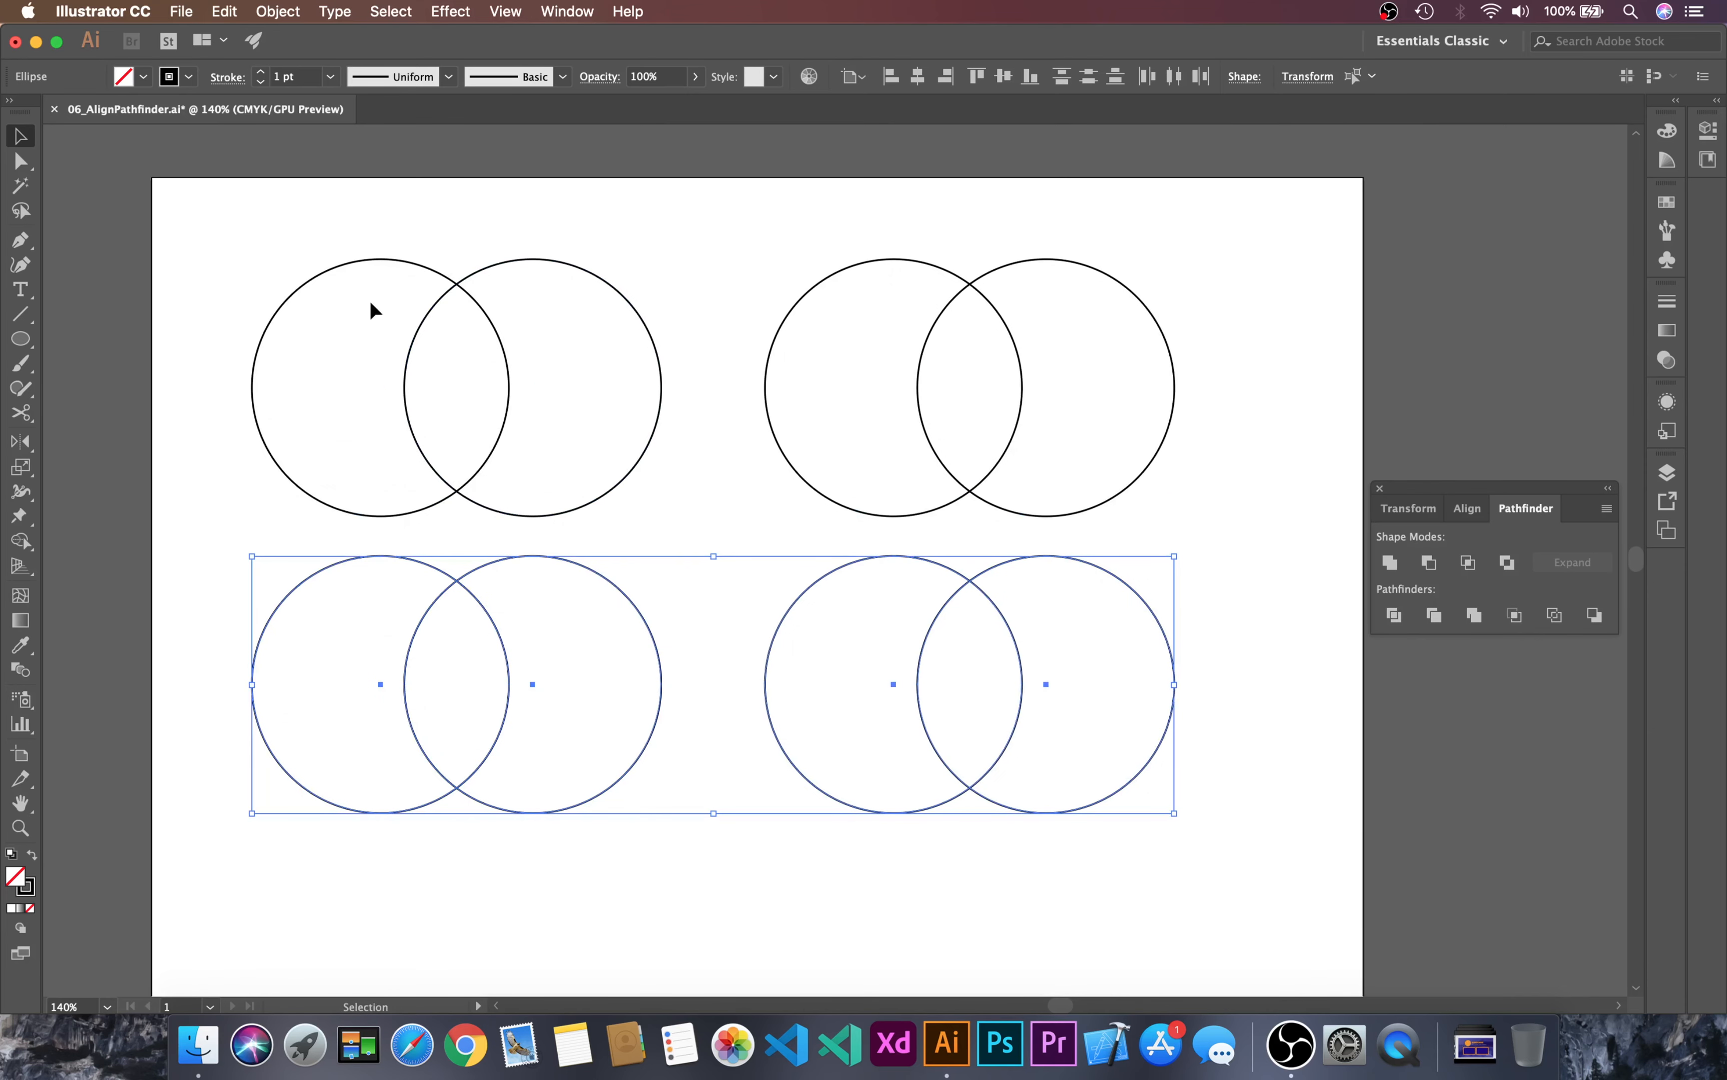
# Step: Duplicate the second row of circle pairs downward to make a third row with matching spacing
pyautogui.moveTo(312, 234); pyautogui.dragTo(1087, 497)
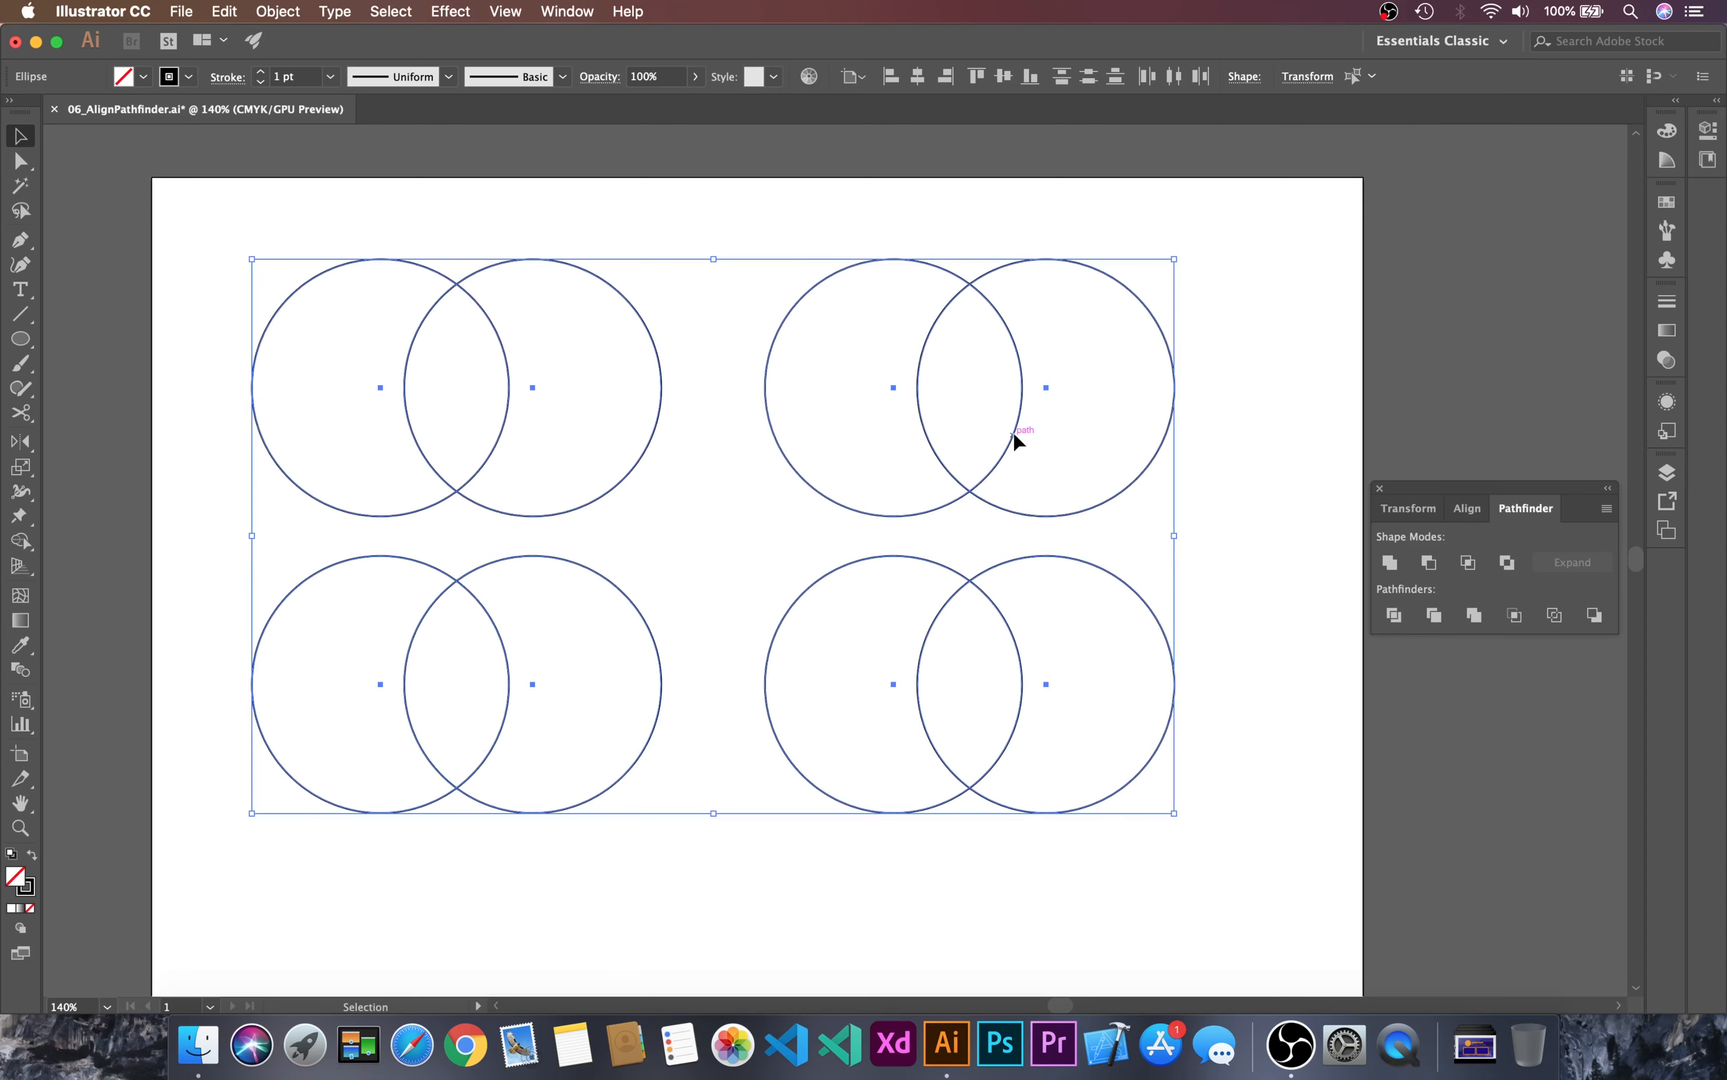
pyautogui.moveTo(1013, 437); pyautogui.dragTo(1021, 392)
pyautogui.moveTo(1246, 615); pyautogui.dragTo(230, 727)
pyautogui.moveTo(485, 522); pyautogui.dragTo(501, 816)
pyautogui.moveTo(772, 826); pyautogui.dragTo(756, 760)
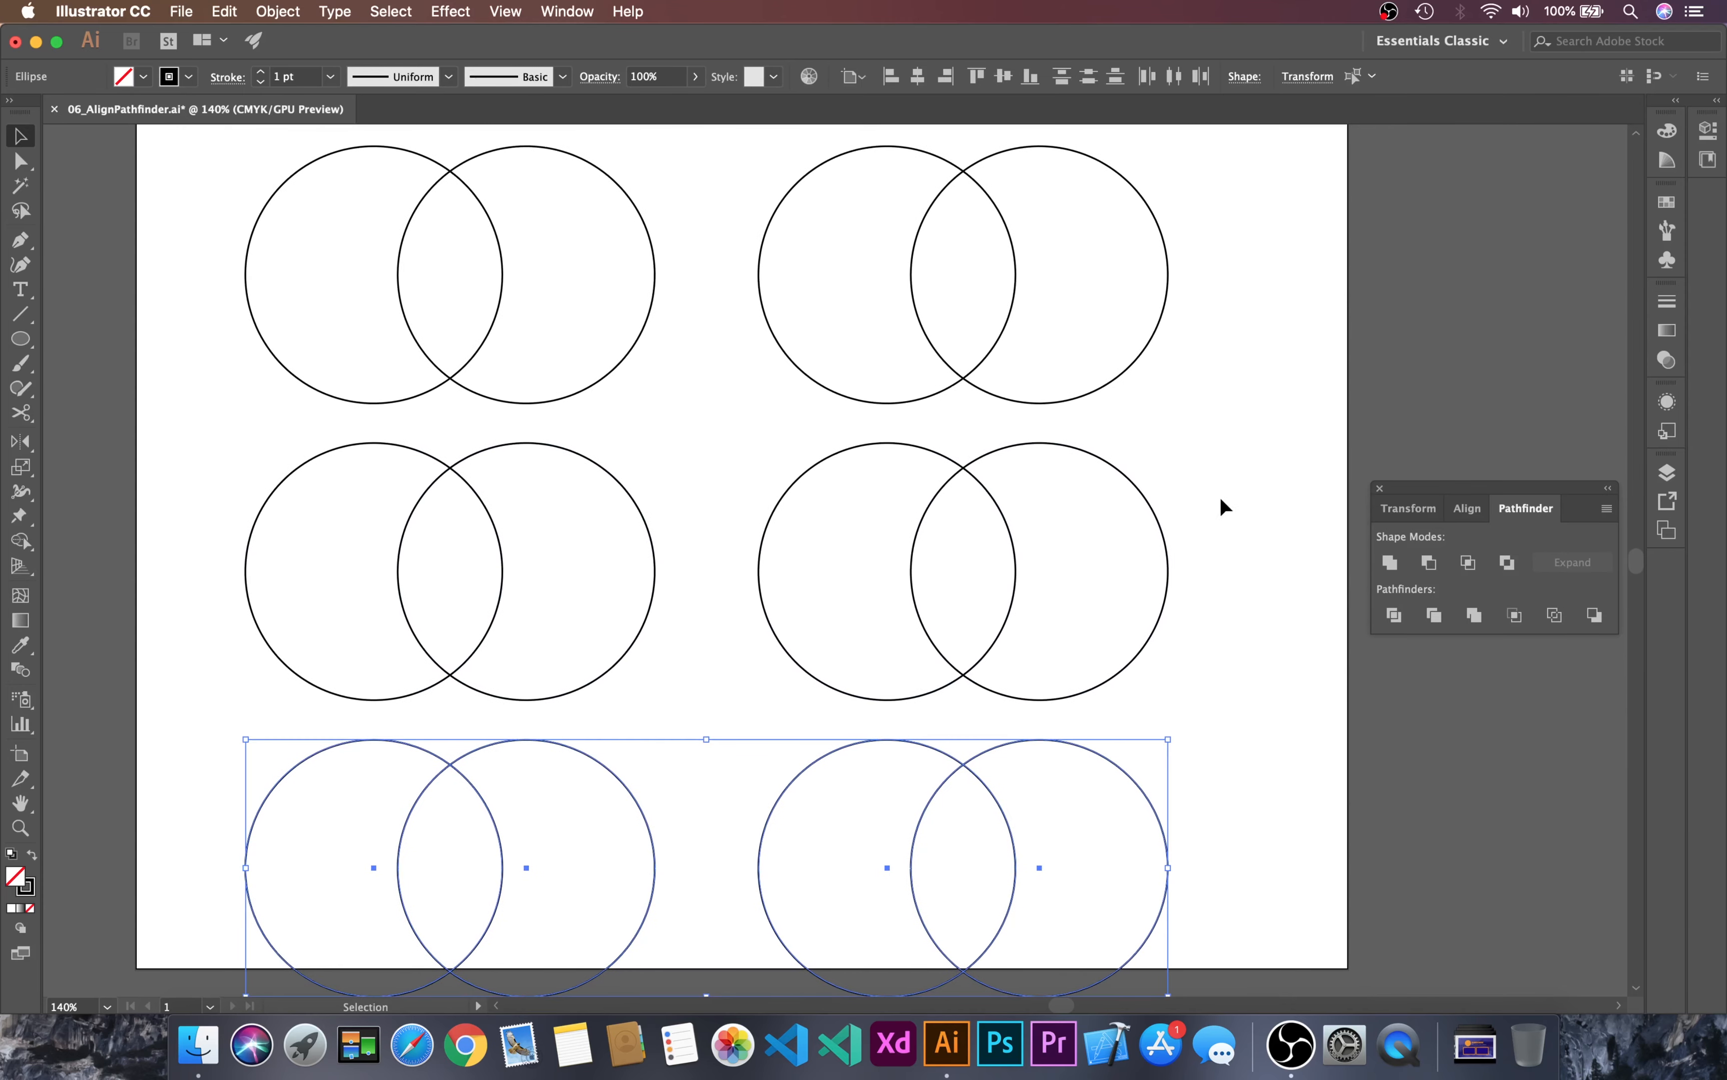
# Step: Scale all six circle pairs down proportionally to fit inside the artboard, with each circle about 166 pt wide
pyautogui.click(1237, 459)
pyautogui.moveTo(204, 261); pyautogui.dragTo(1105, 940)
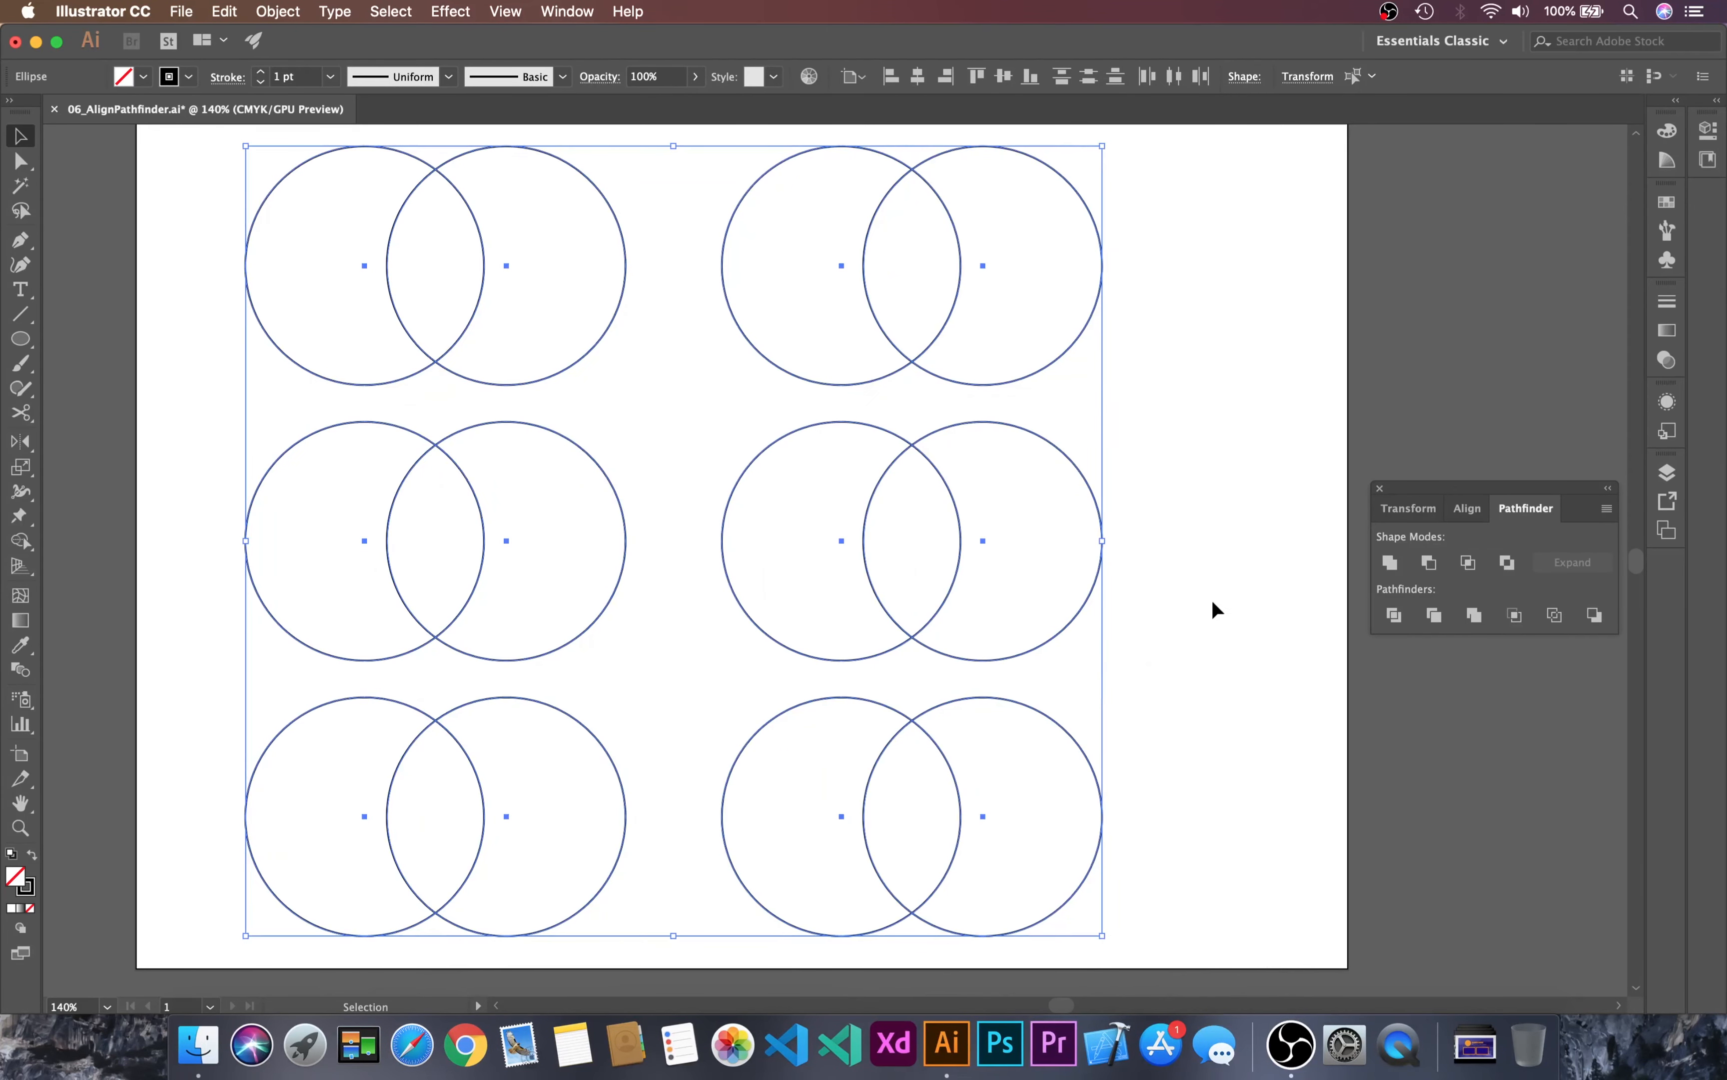
pyautogui.click(1275, 317)
pyautogui.hscroll(-3, 1275, 316)
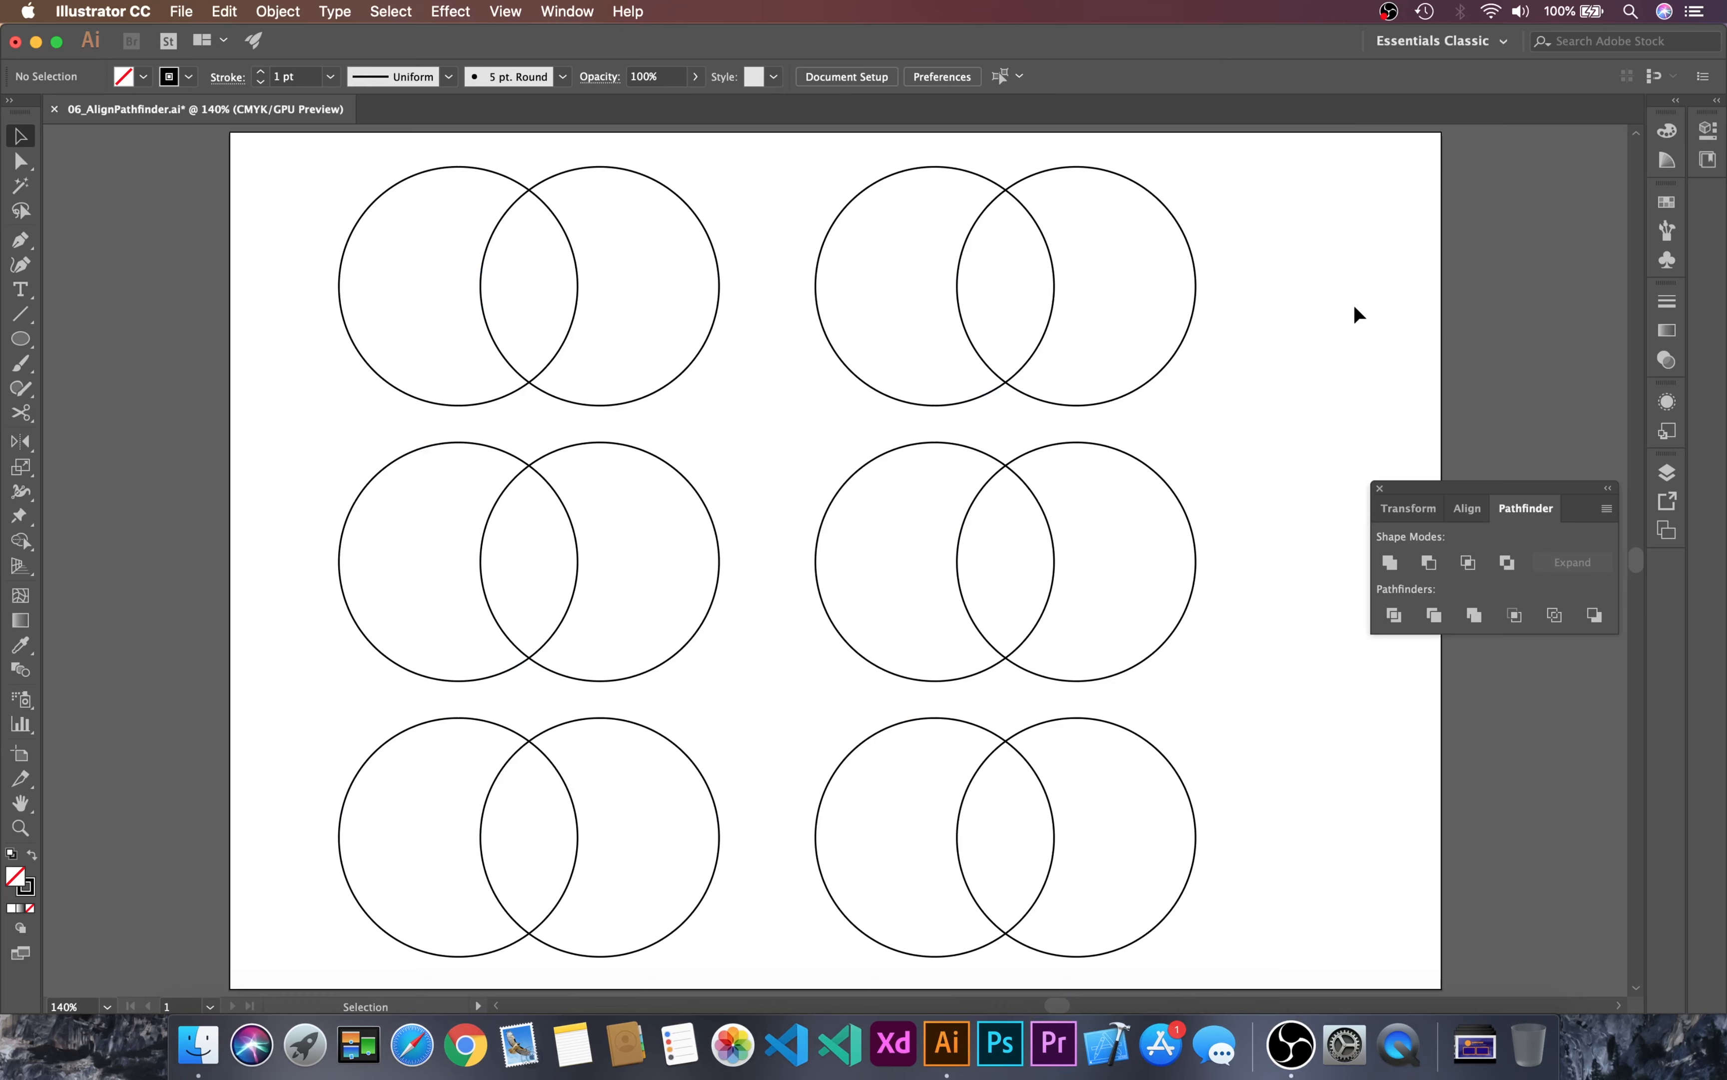
# Step: Merge the upper-left pair of circles into one shape with the Unite shape mode
pyautogui.moveTo(265, 209); pyautogui.dragTo(724, 360)
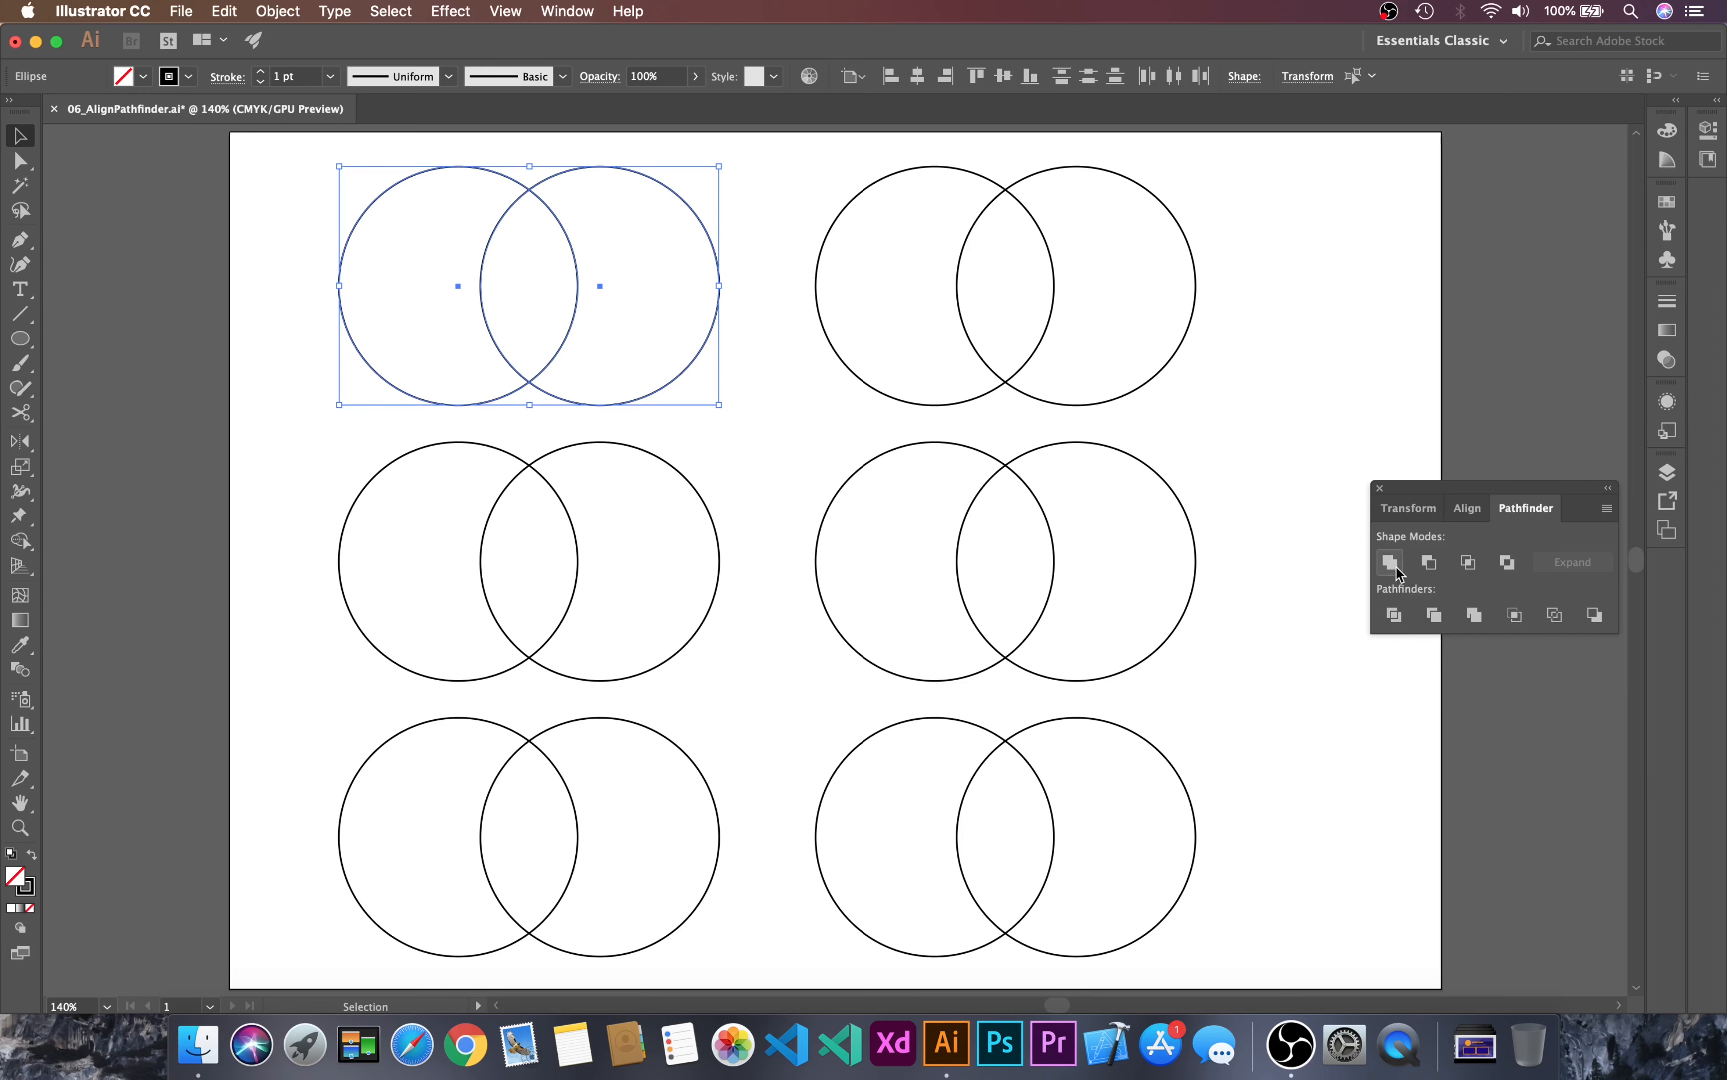
pyautogui.click(798, 212)
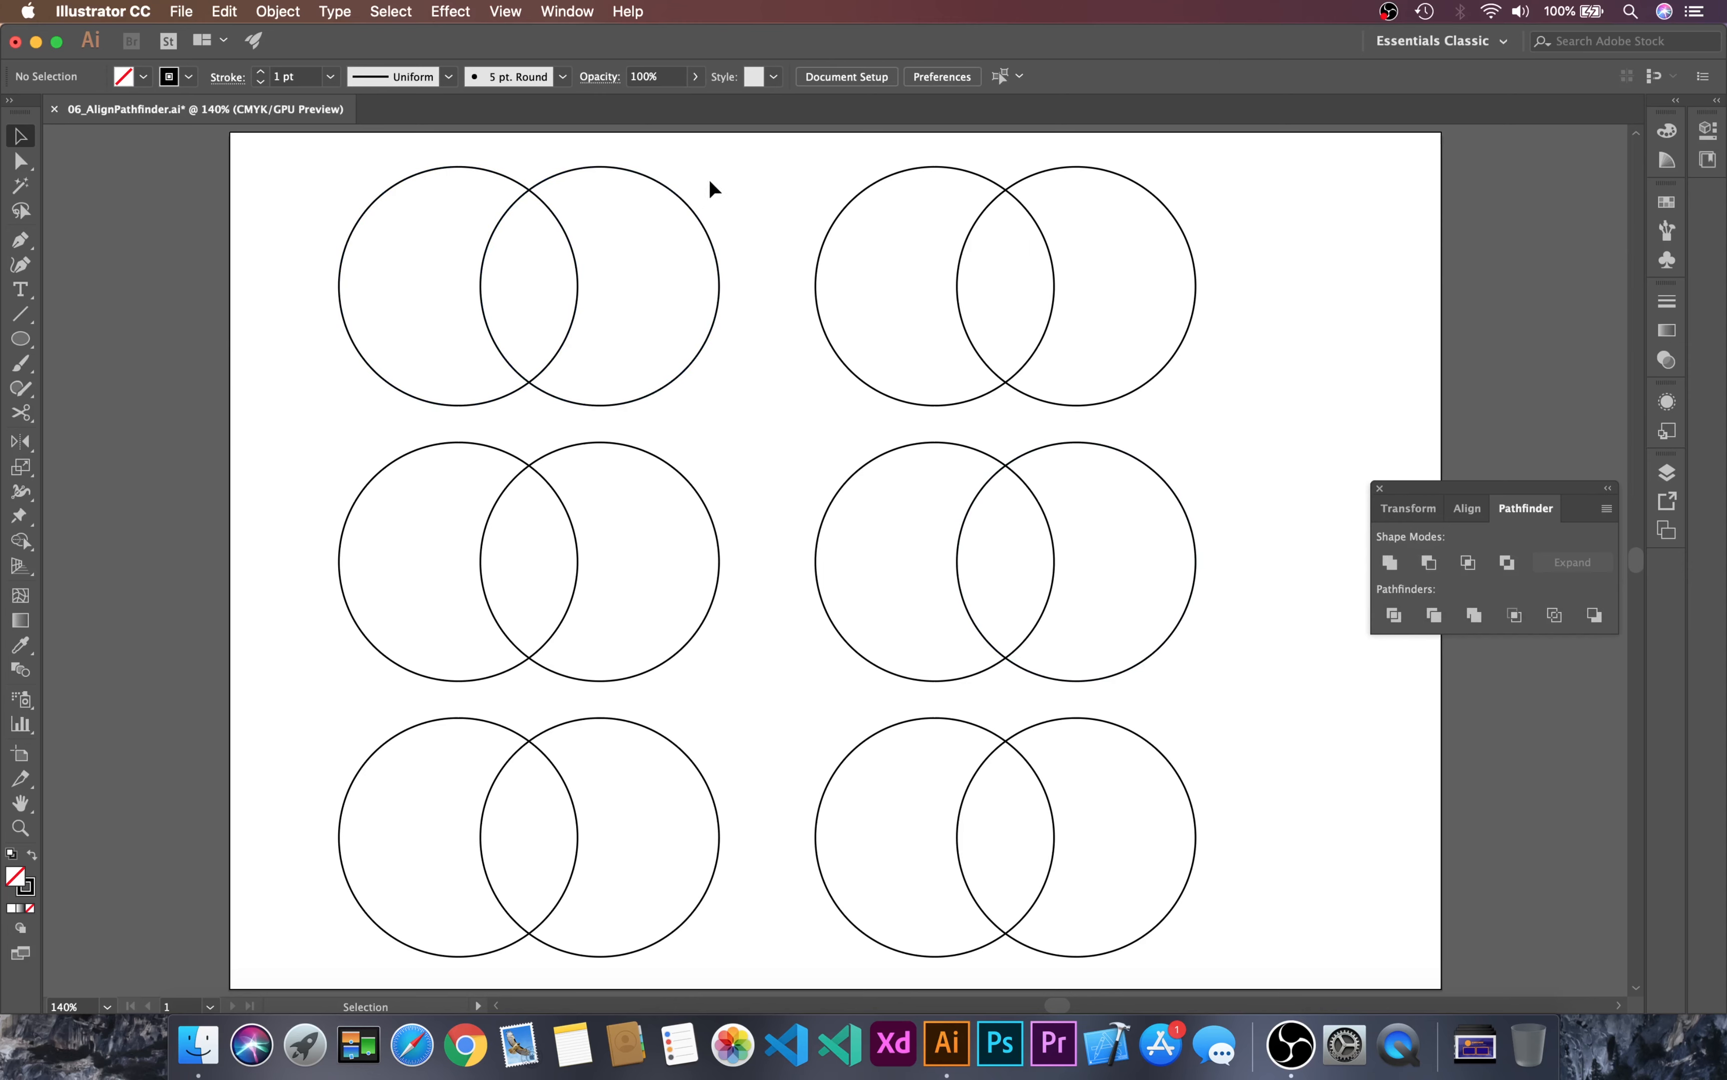
pyautogui.moveTo(709, 179); pyautogui.dragTo(439, 292)
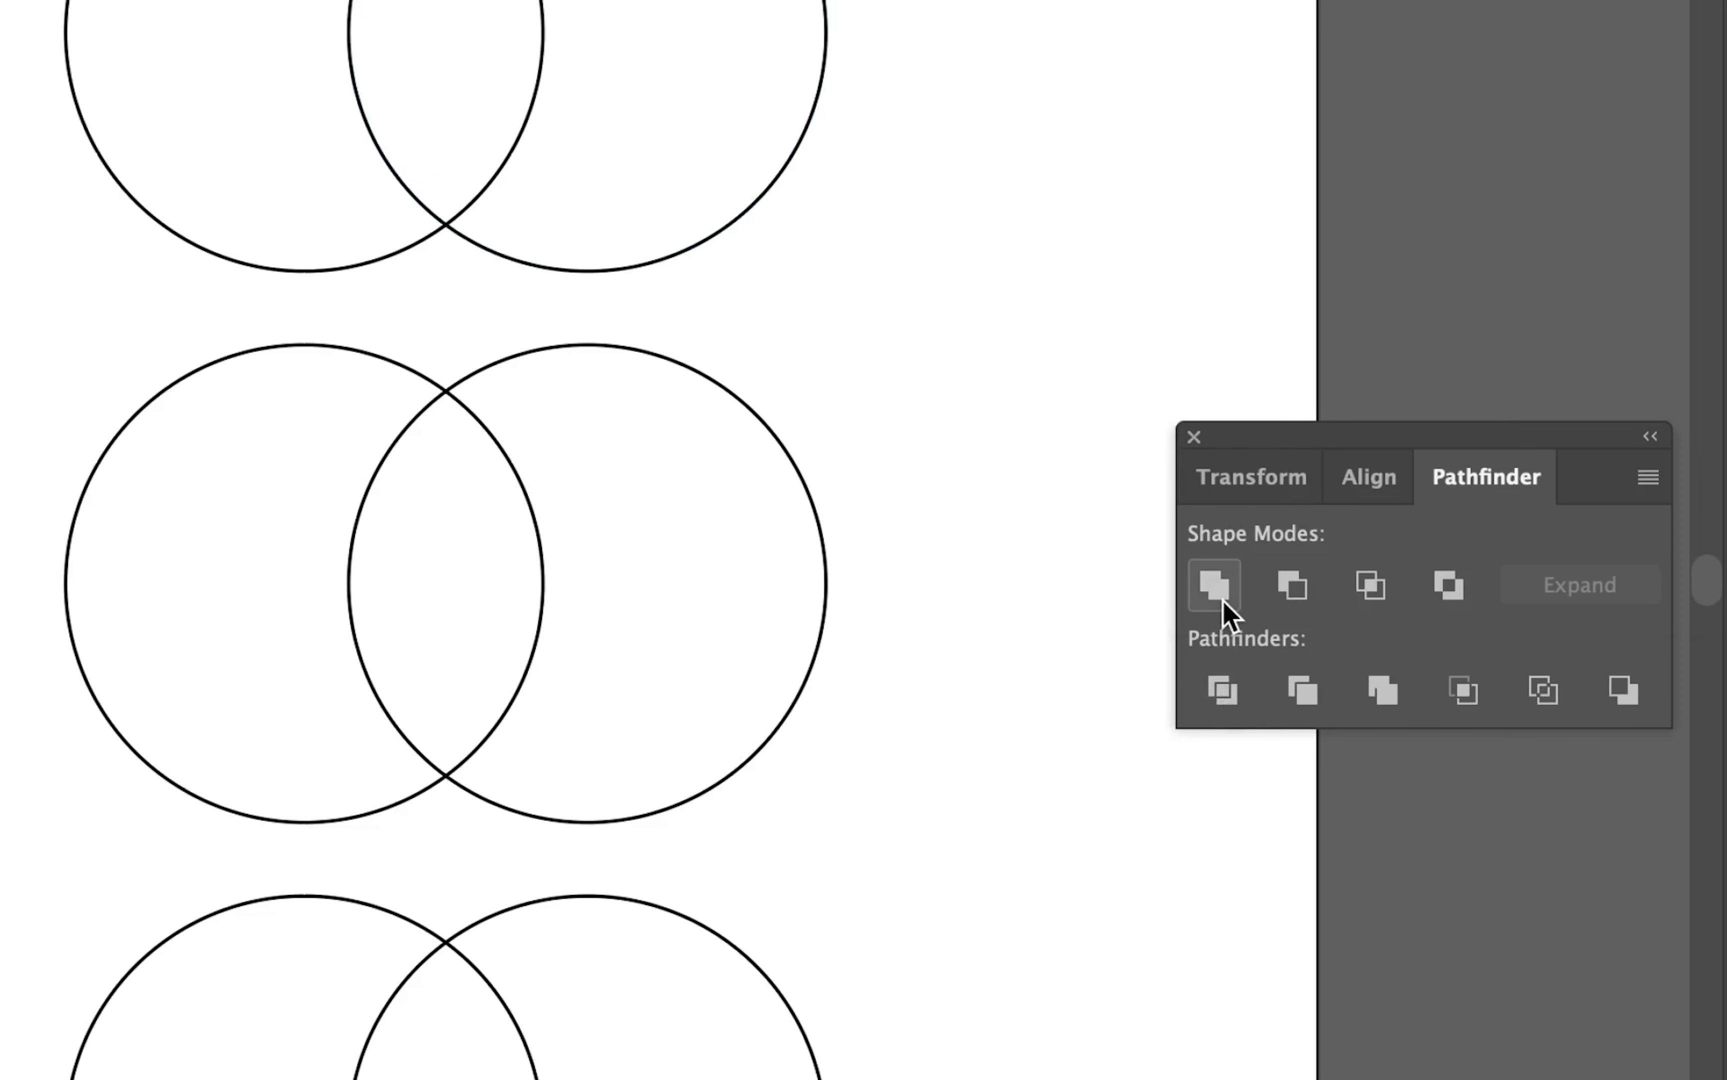
pyautogui.click(1222, 602)
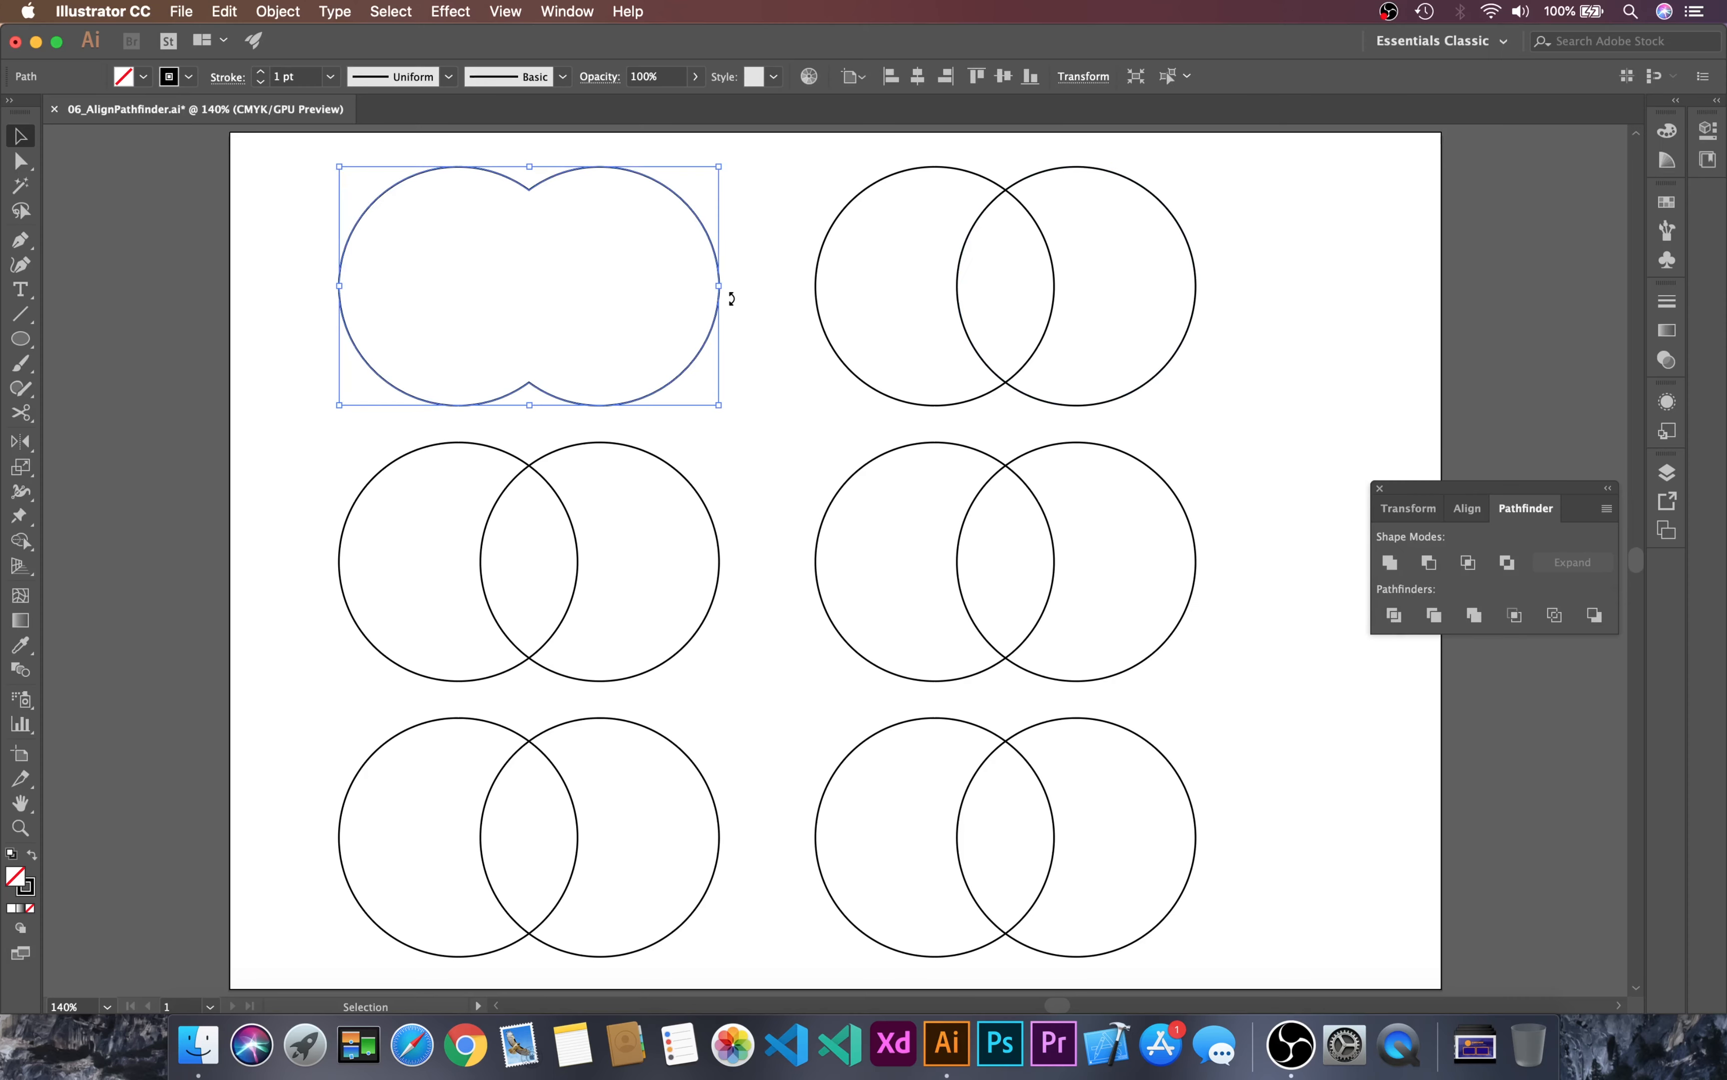
pyautogui.click(770, 193)
# Step: Apply the default fill and stroke to the left circle of the upper-right pair, and change its fill to red
pyautogui.moveTo(690, 209); pyautogui.dragTo(1234, 397)
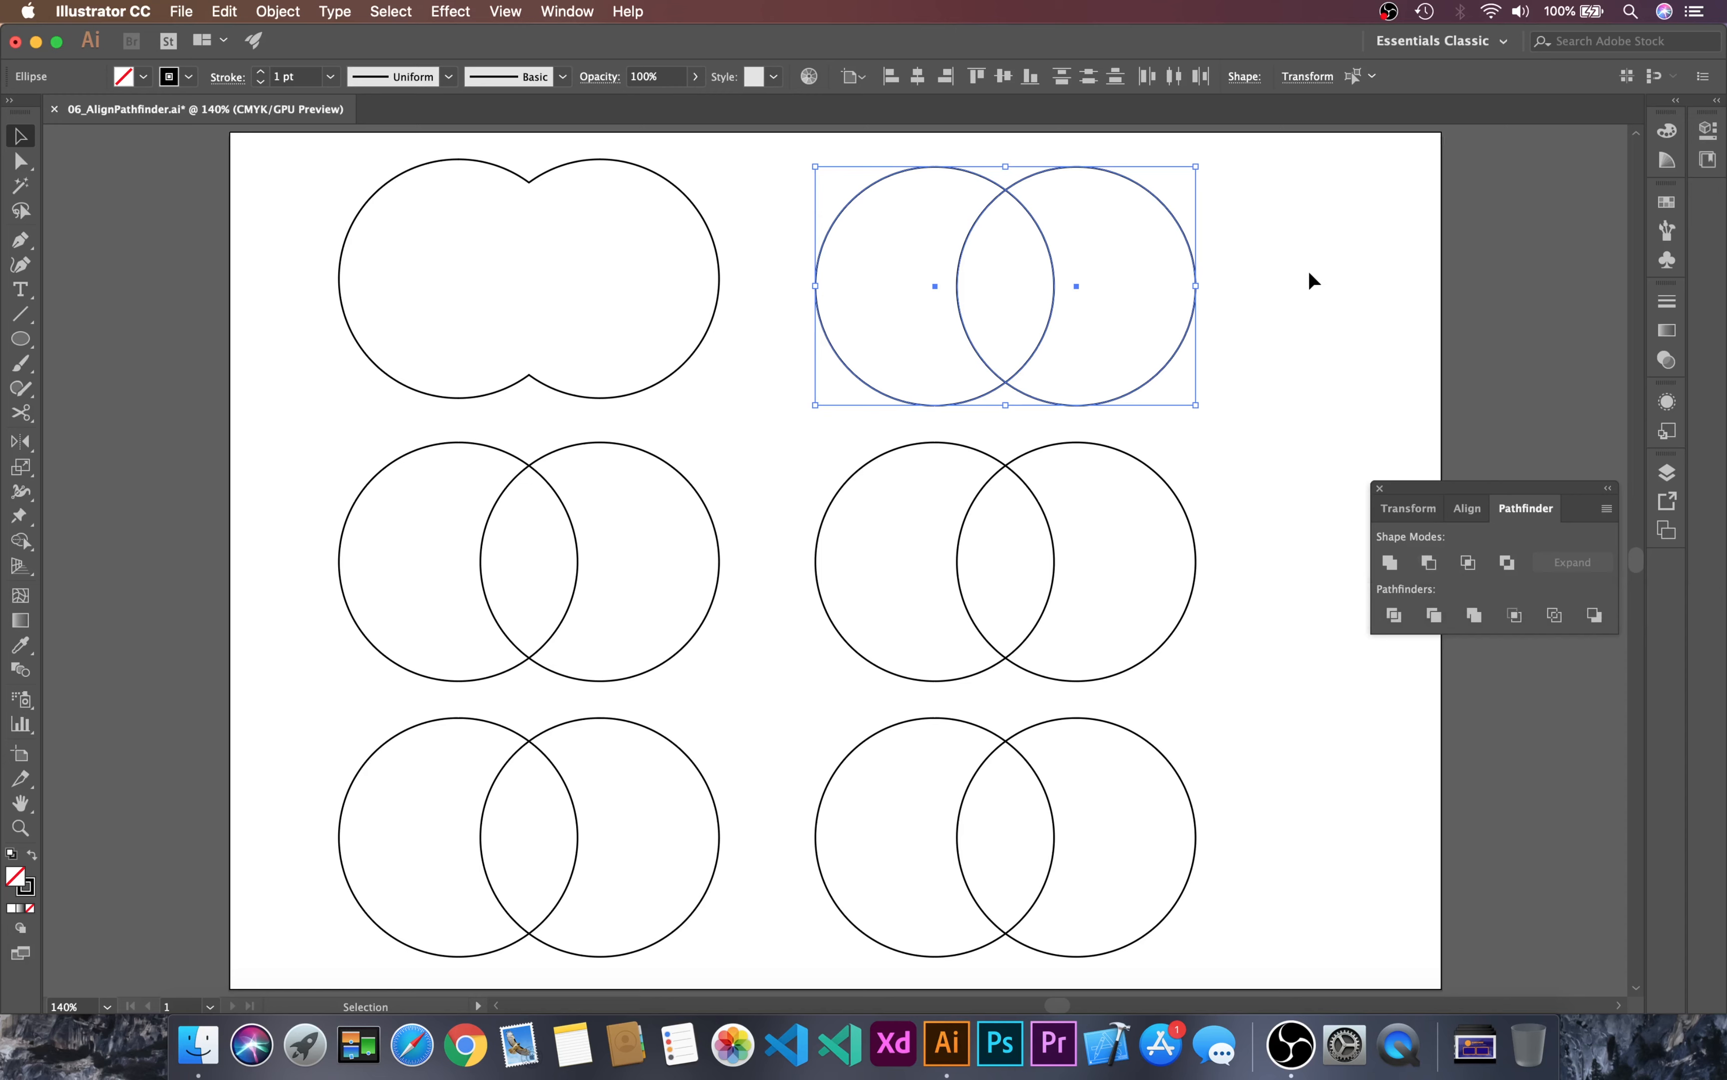
pyautogui.click(971, 170)
pyautogui.press('d')
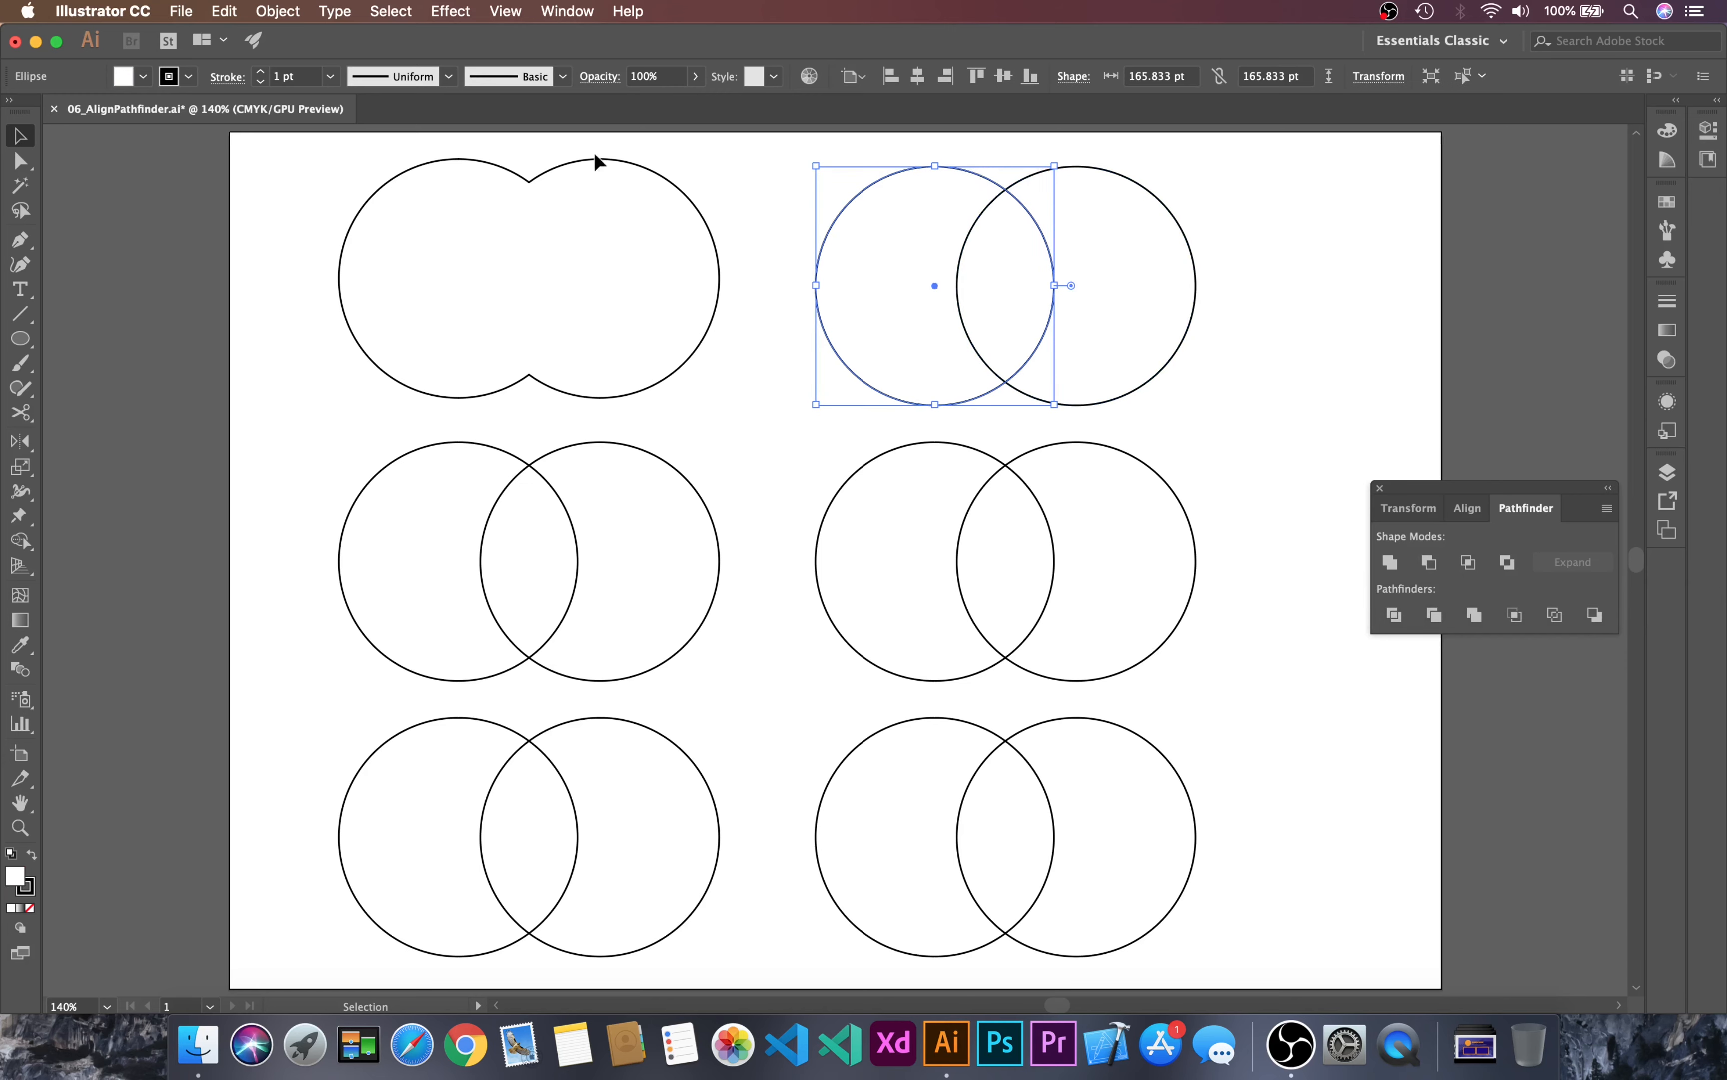
pyautogui.click(143, 77)
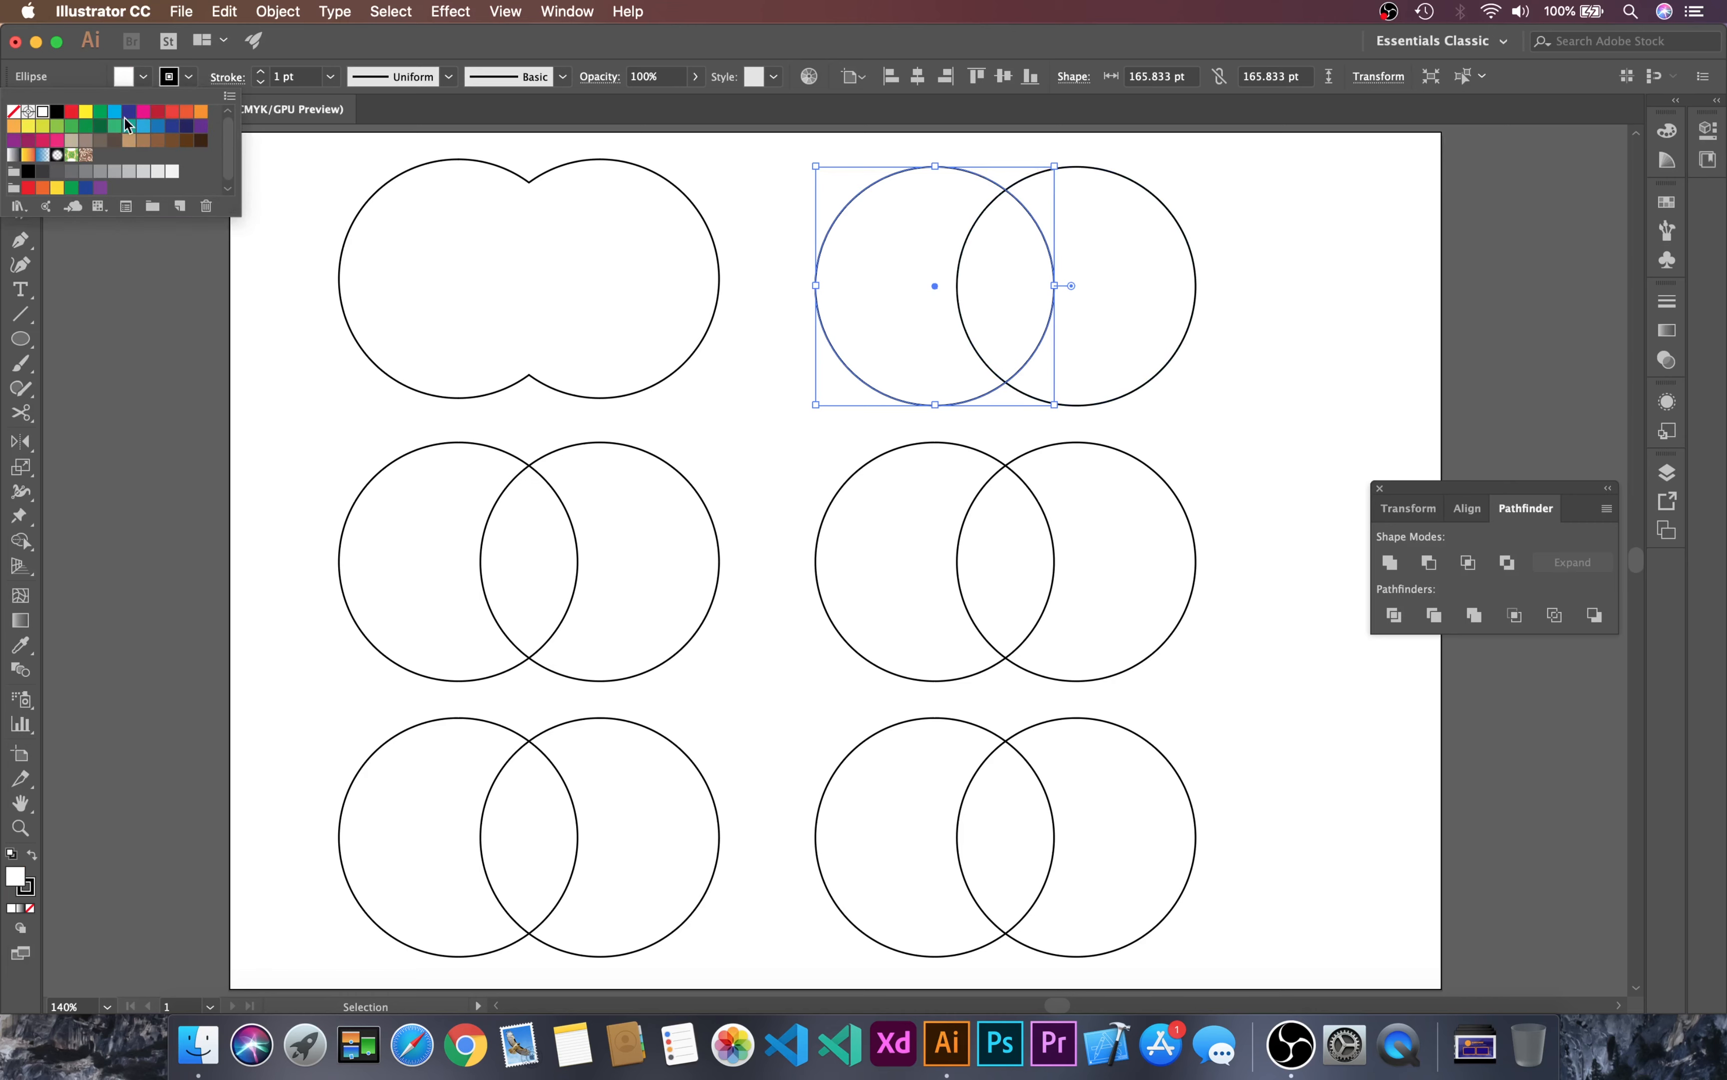
pyautogui.click(72, 112)
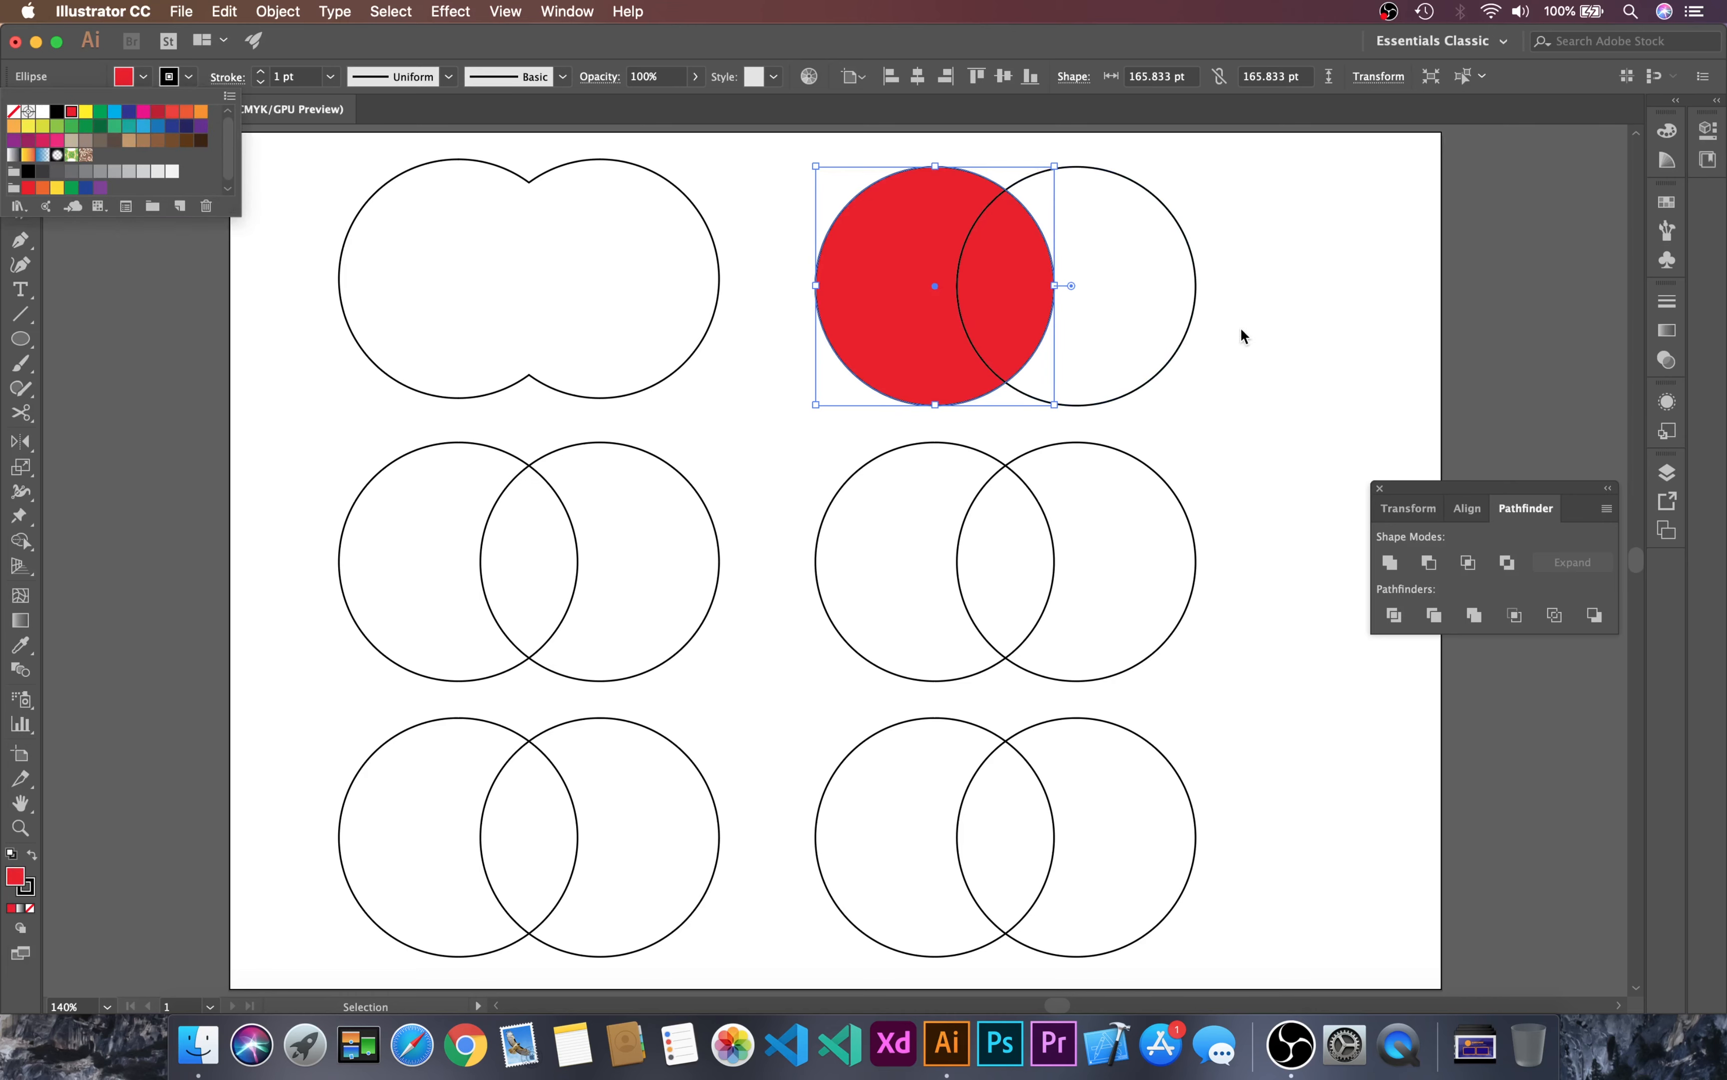
pyautogui.click(1267, 315)
# Step: Try bringing the red circle to the front of its pair, and undo the reordering
pyautogui.press('super+shift+bracketright')
pyautogui.click(1294, 275)
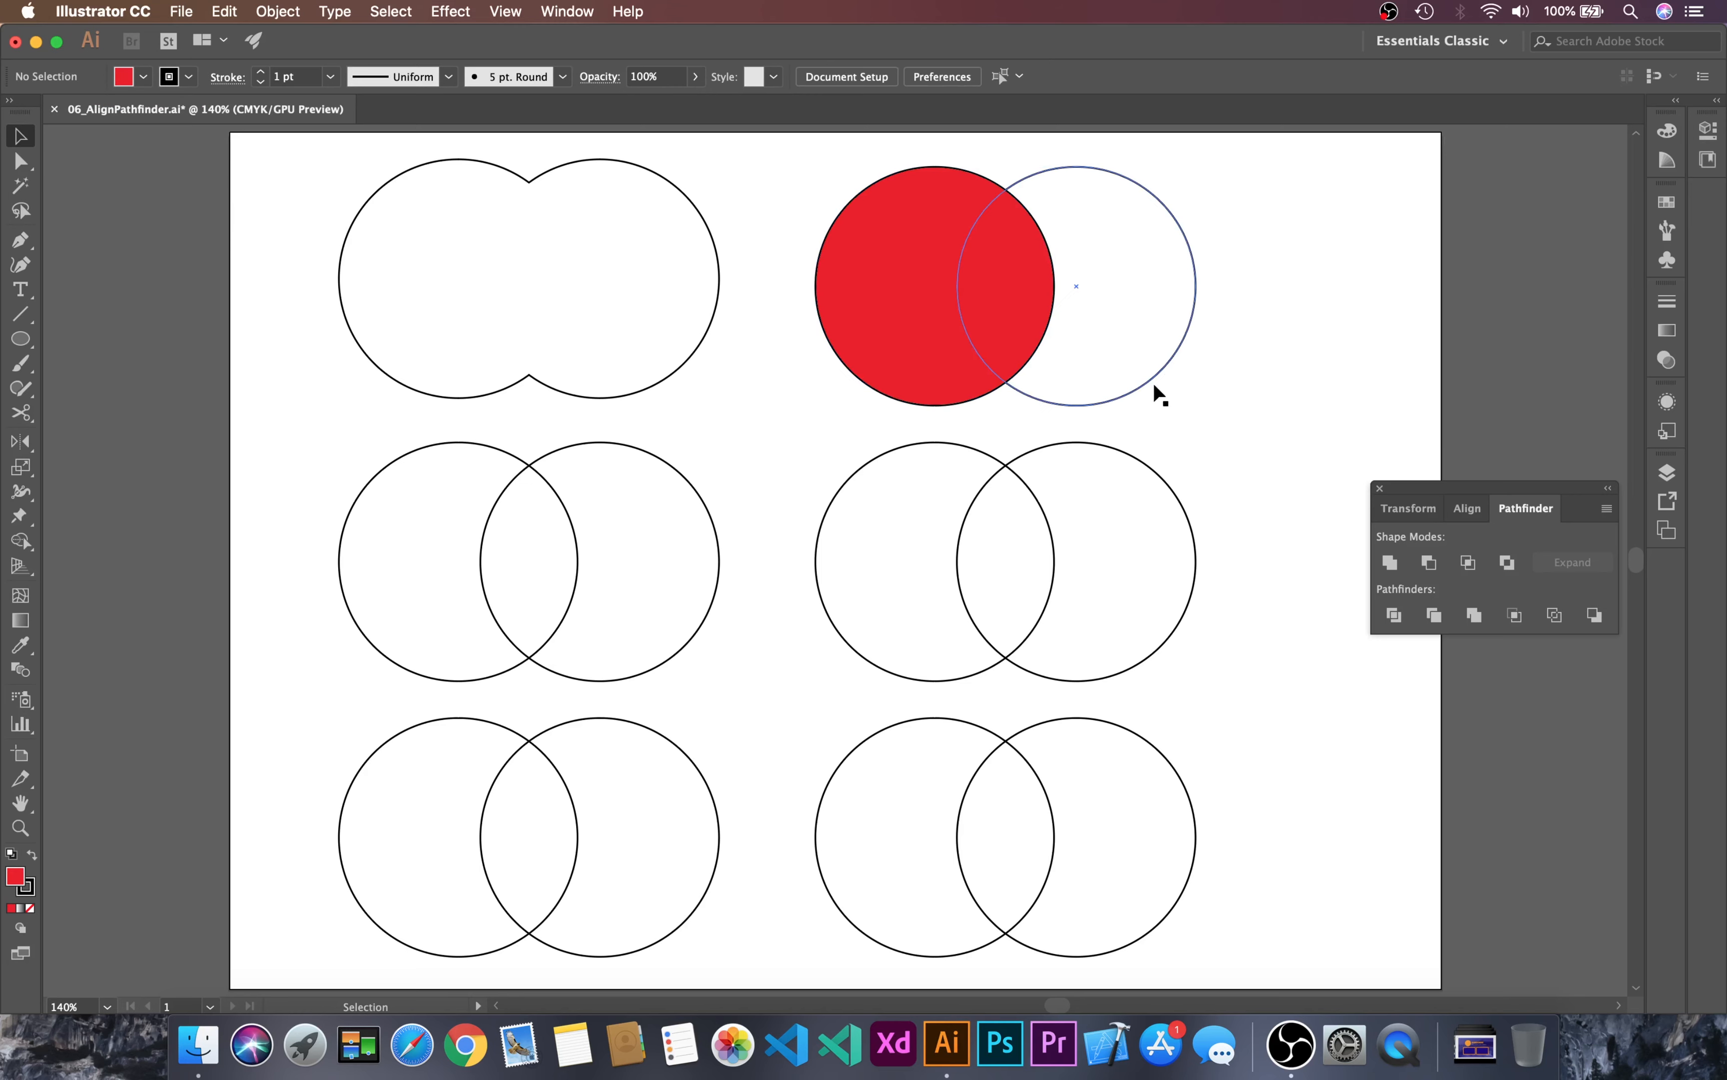
pyautogui.press('super+z')
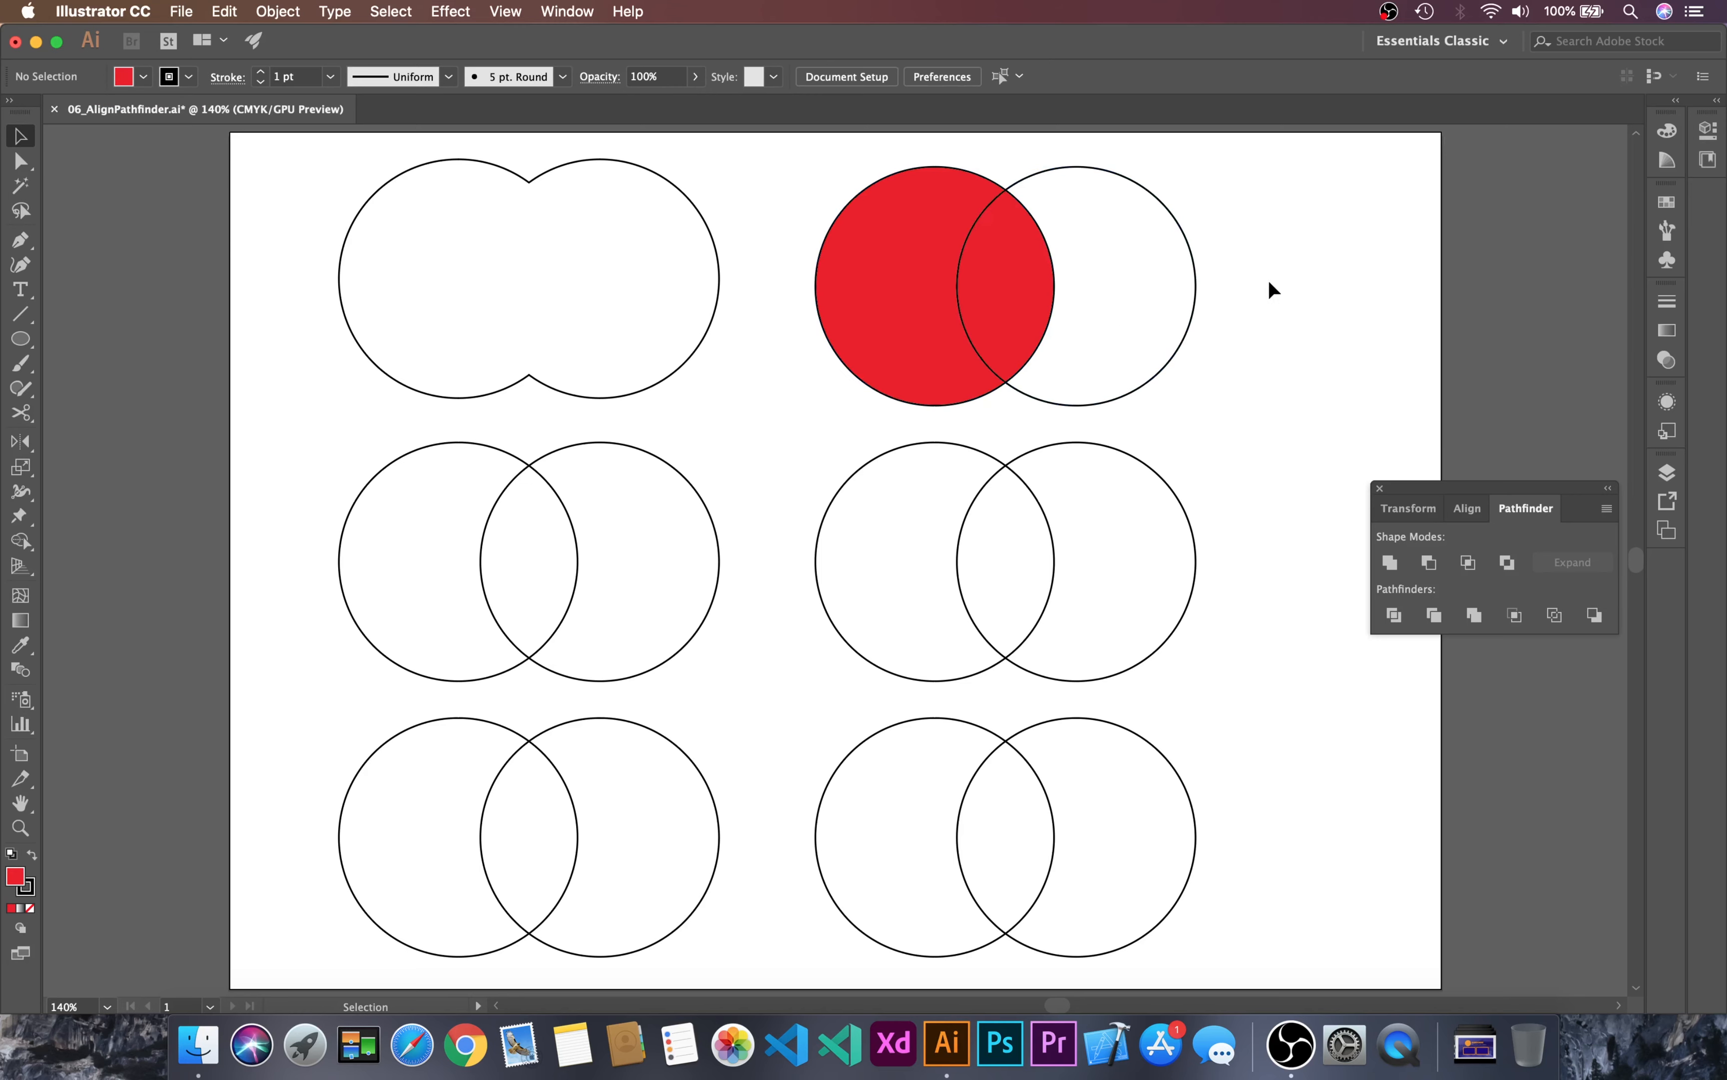
# Step: Cut the red circle of the upper-right pair and paste it in front of the unfilled circle
pyautogui.click(877, 261)
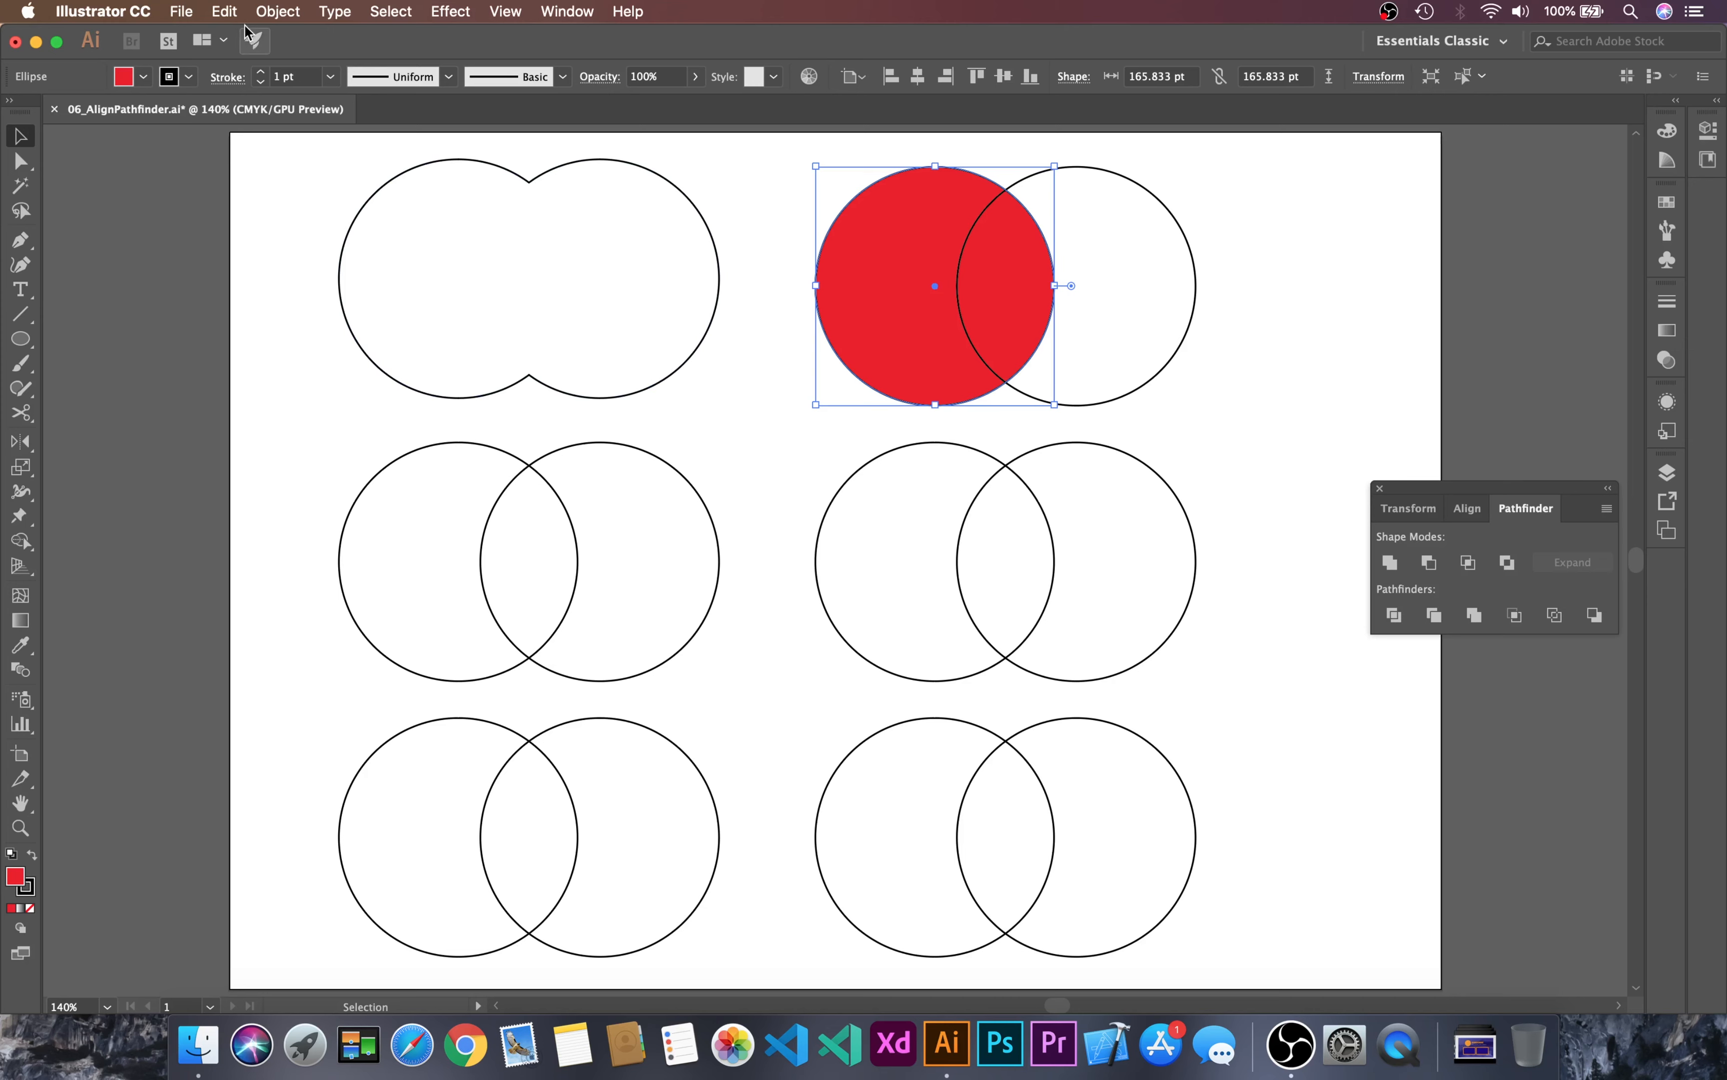
pyautogui.click(233, 13)
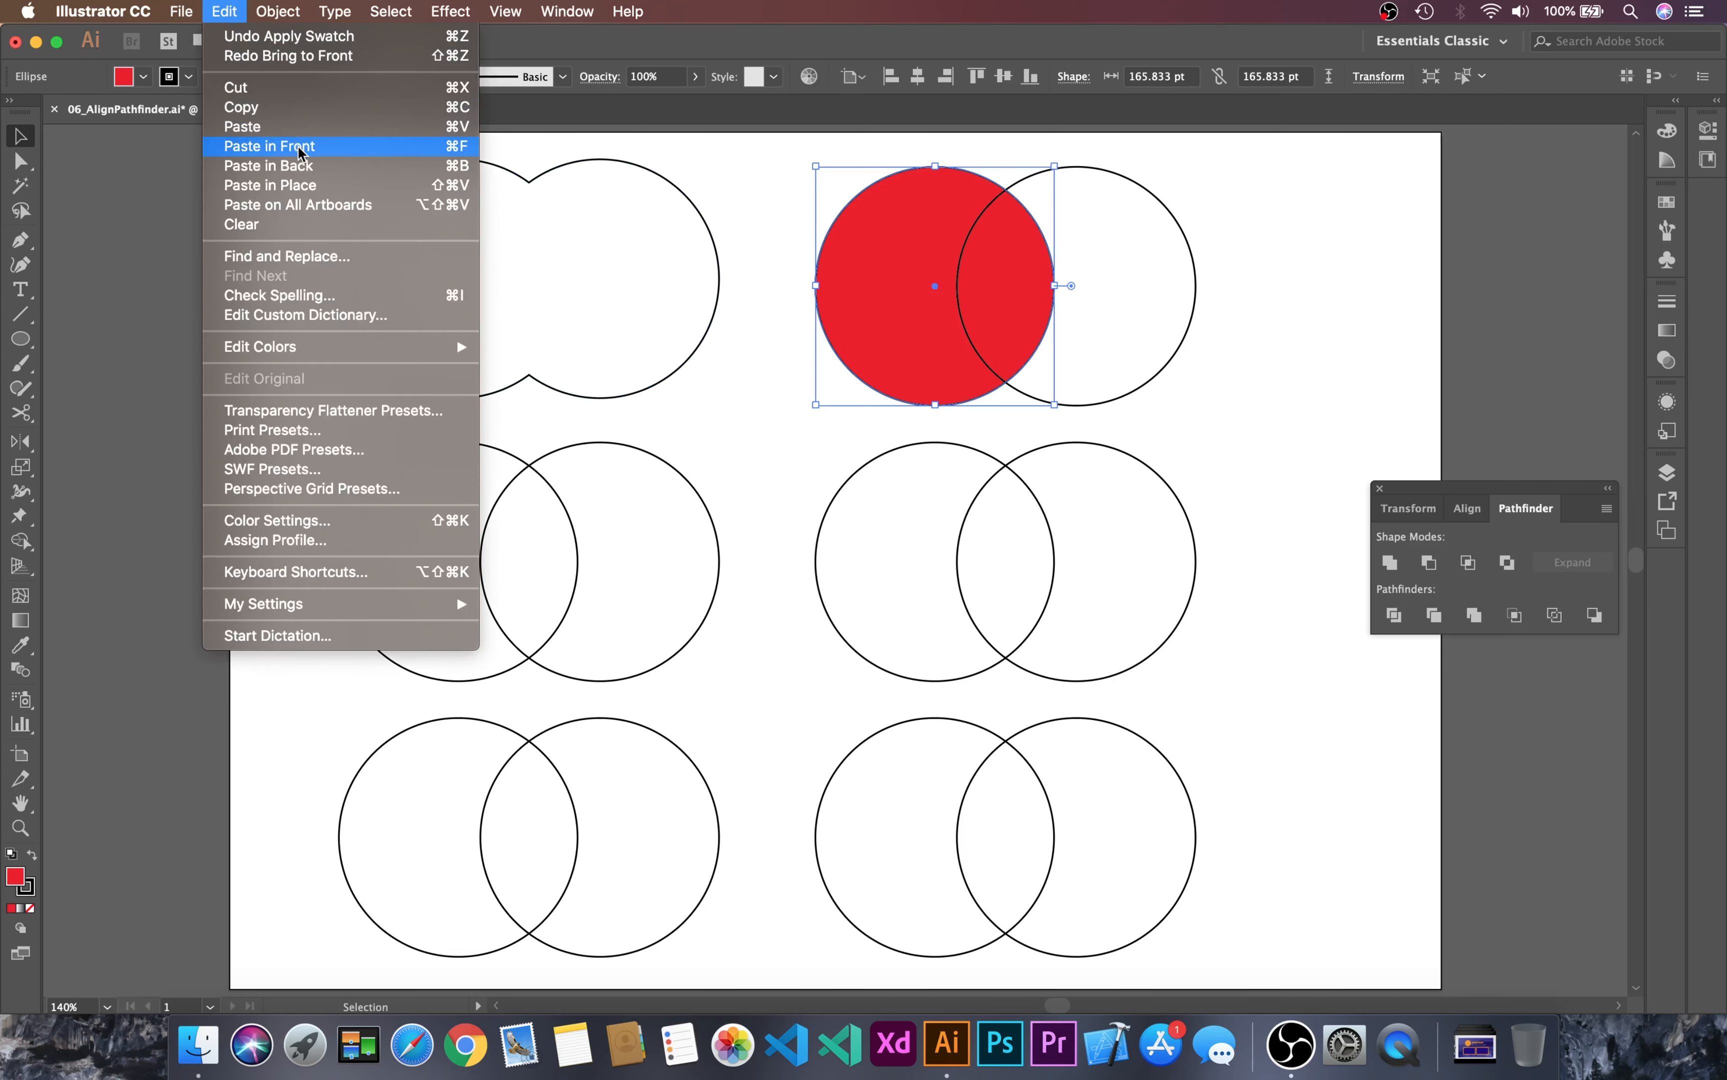
pyautogui.click(293, 87)
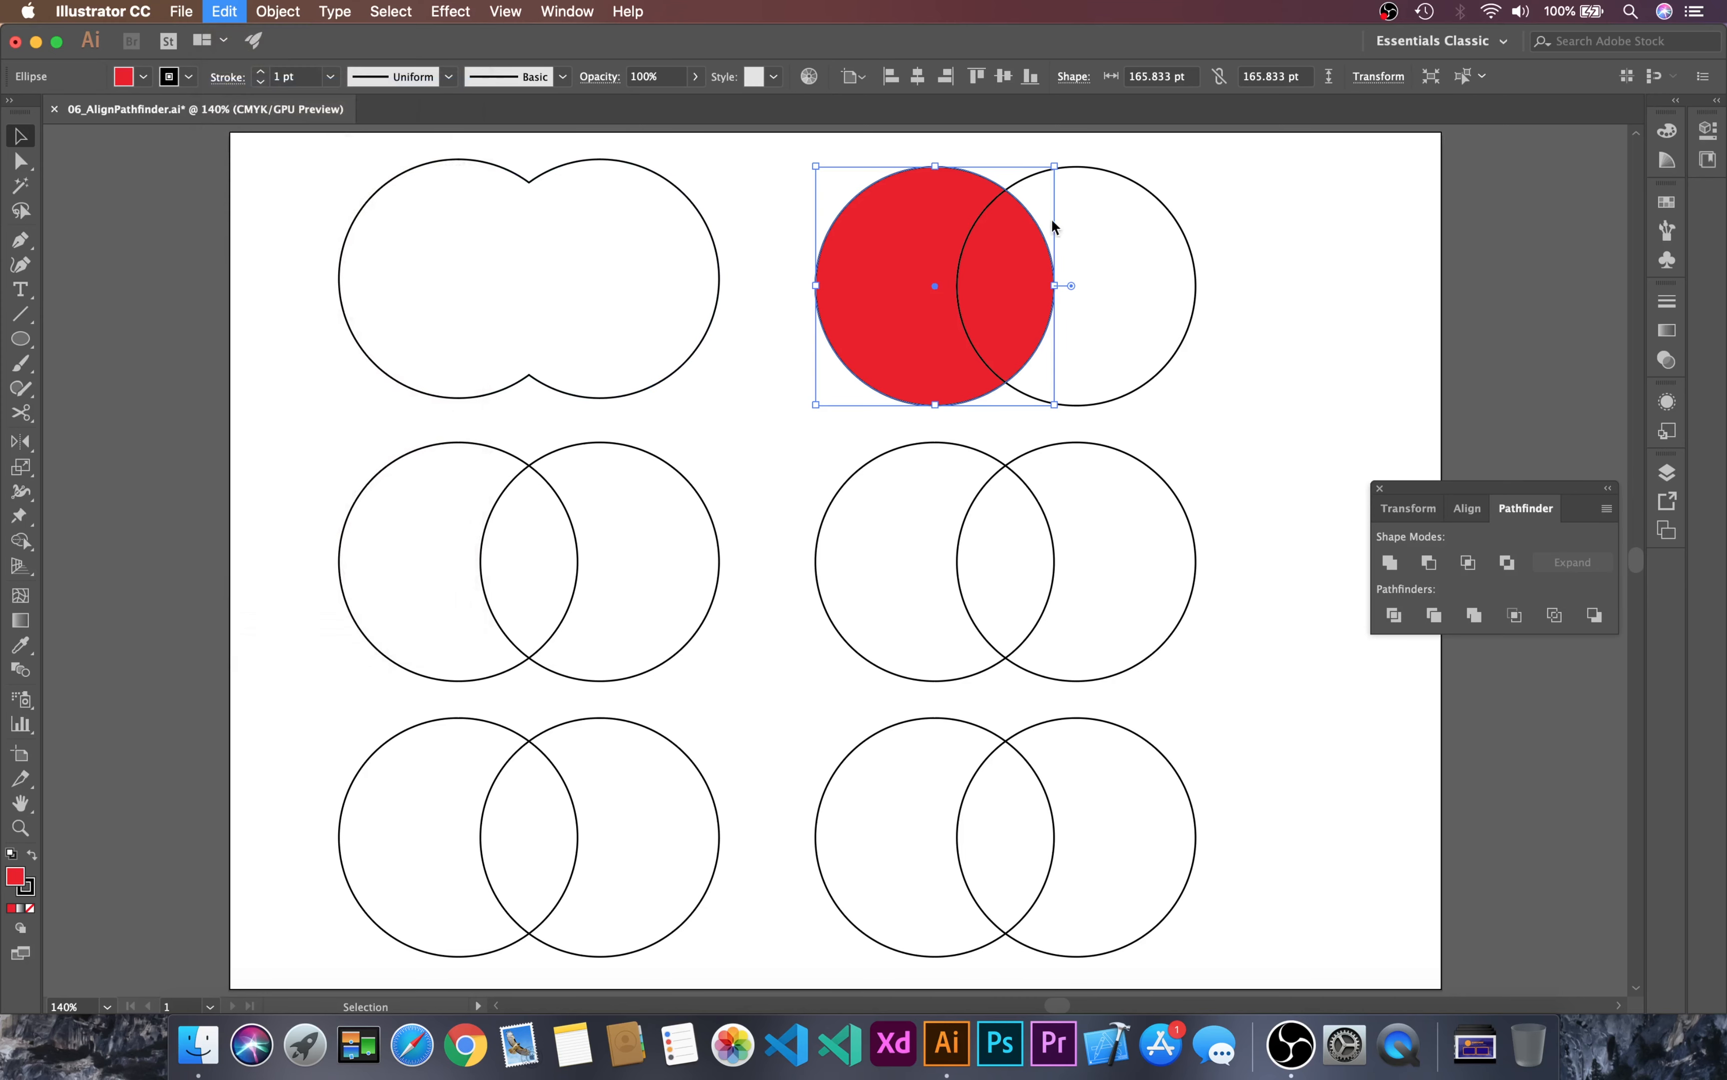
pyautogui.moveTo(1218, 268); pyautogui.dragTo(1099, 374)
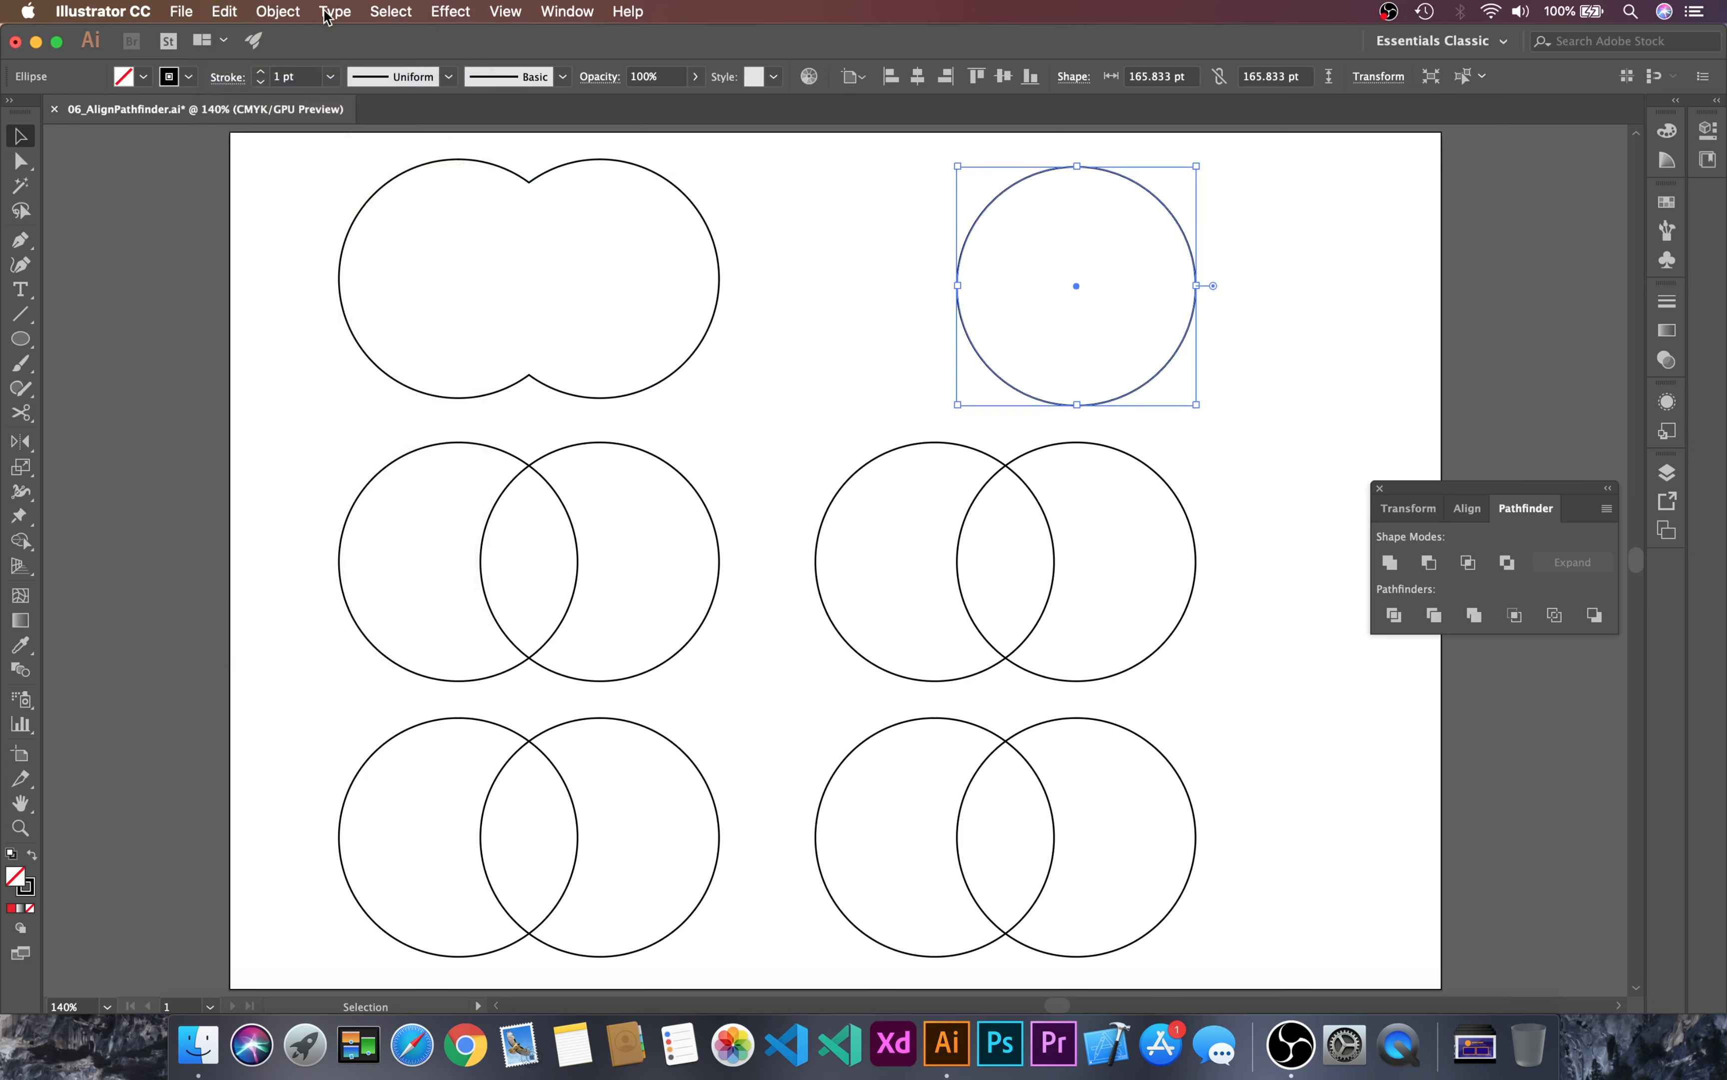
pyautogui.click(275, 12)
pyautogui.moveTo(224, 11)
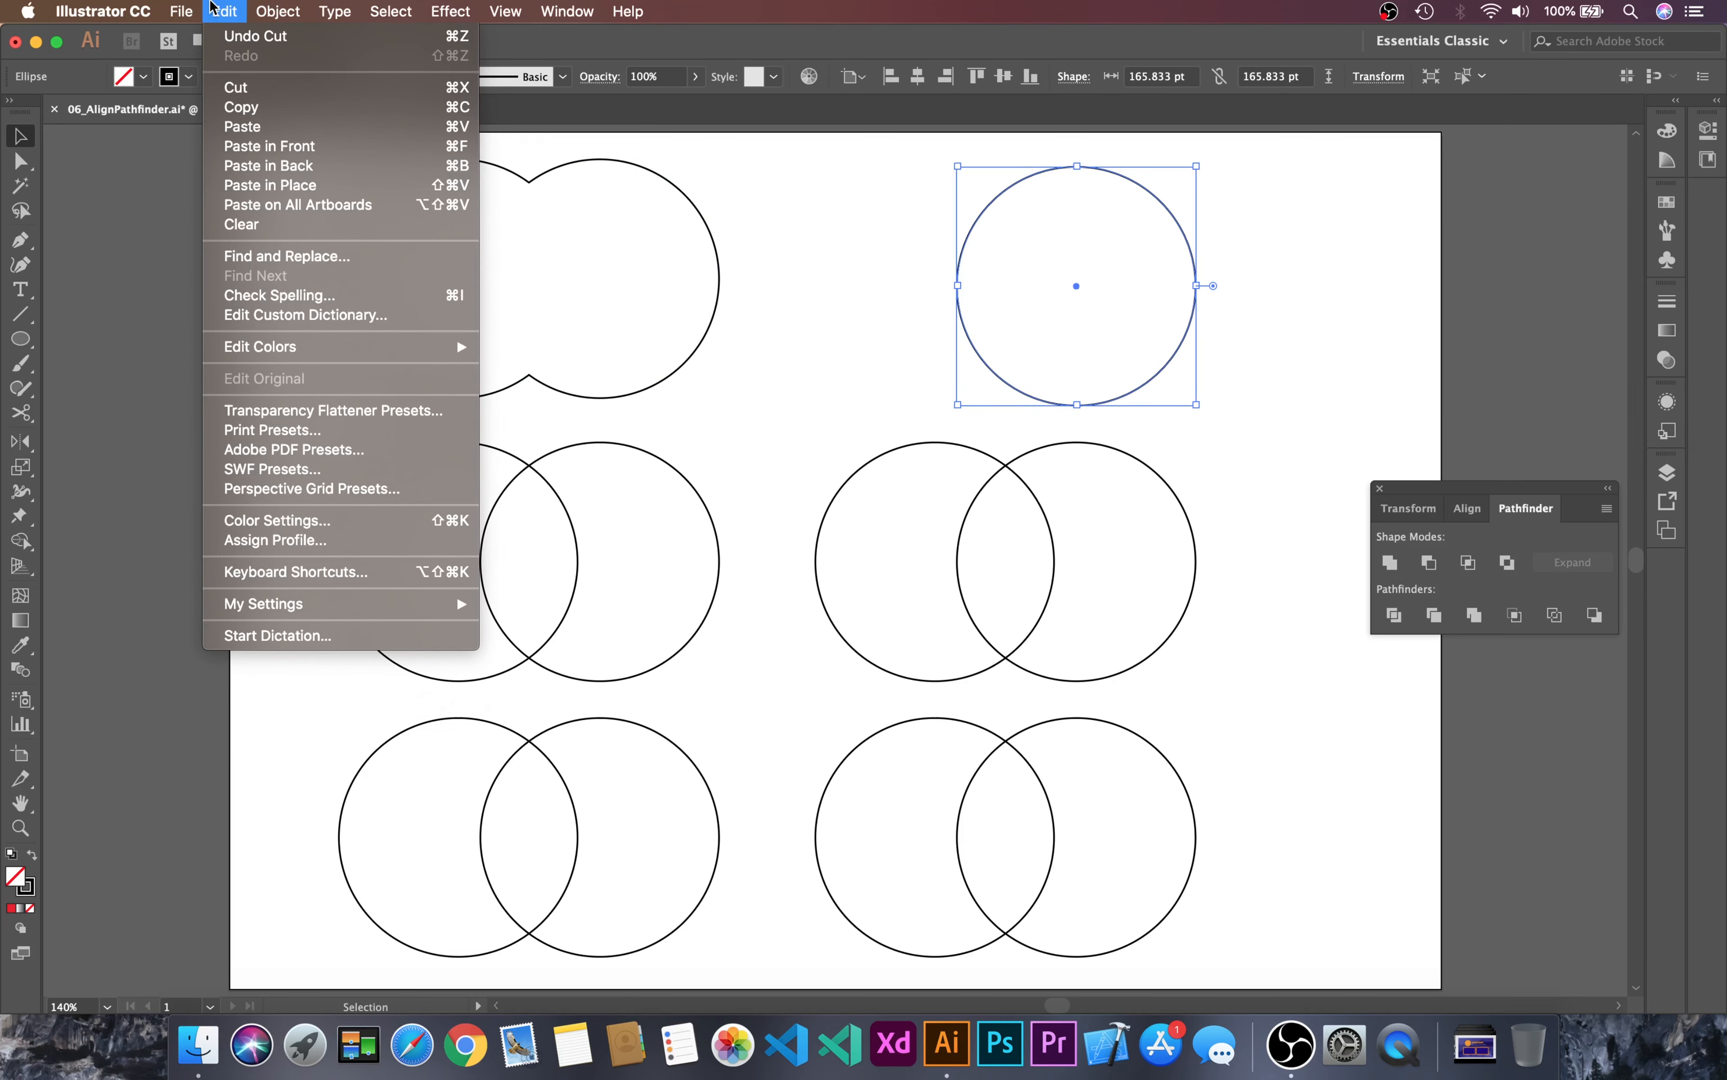
pyautogui.click(265, 147)
pyautogui.click(1305, 218)
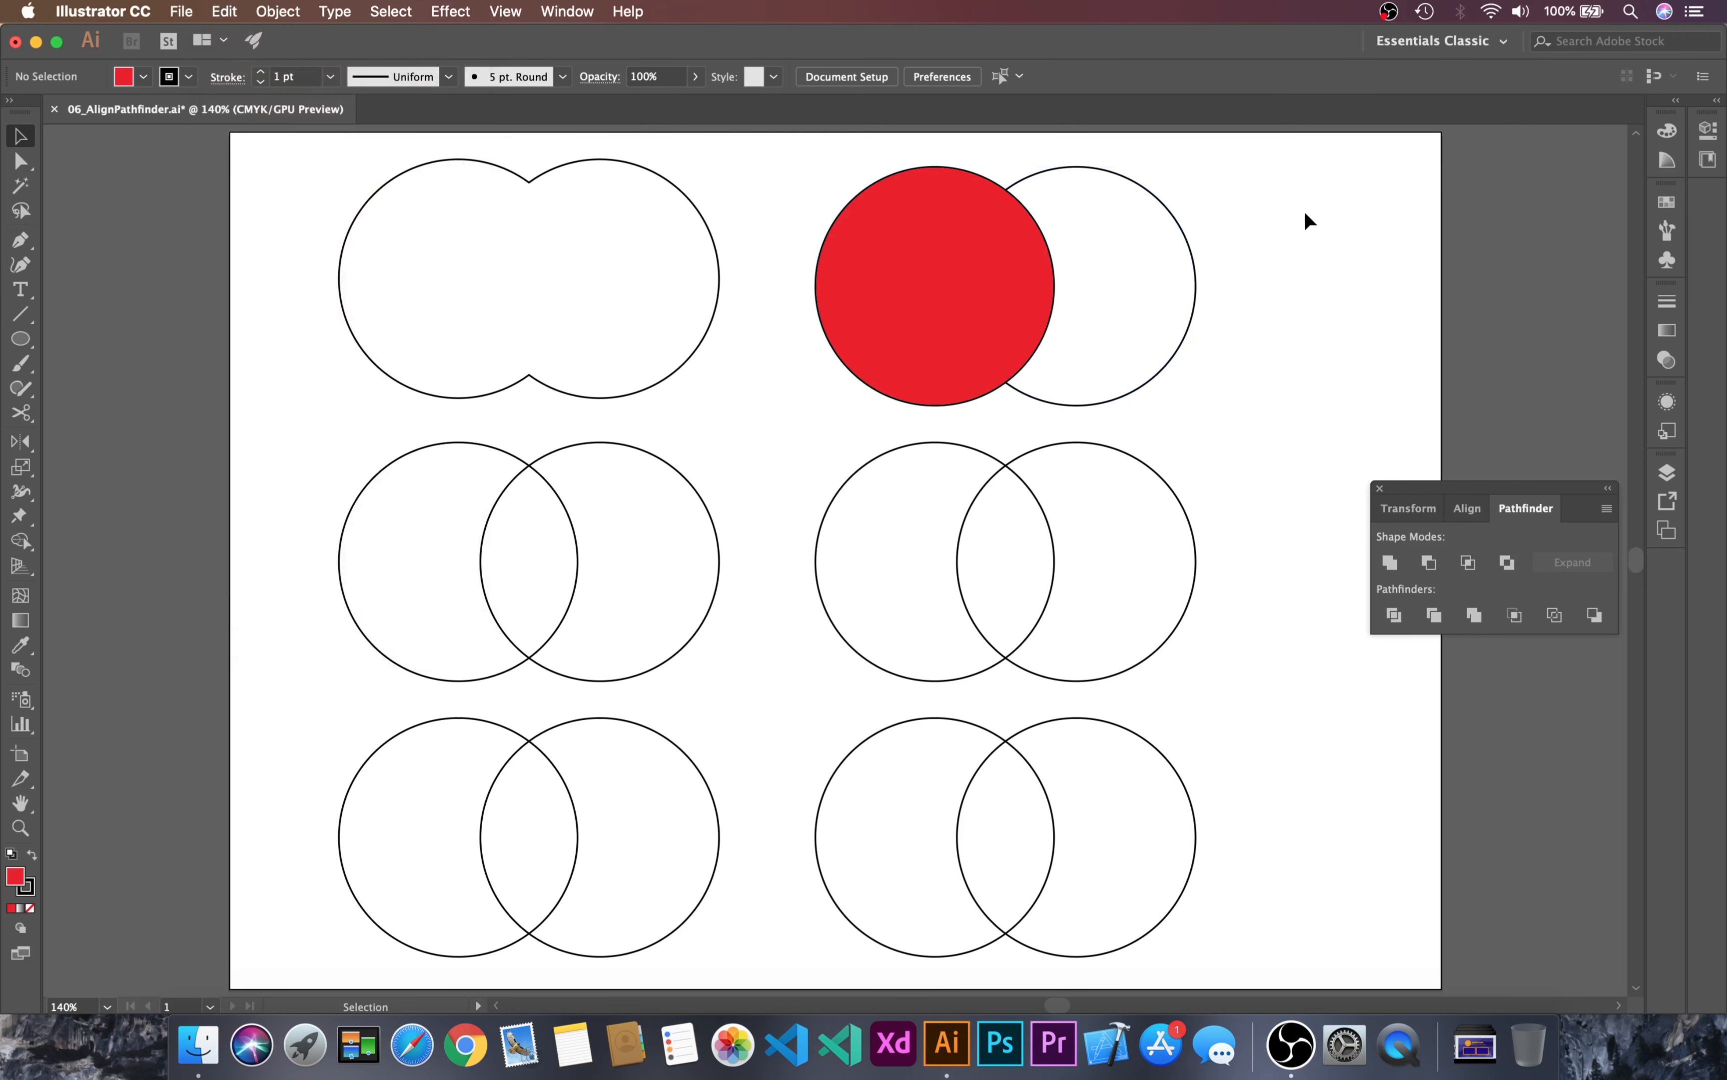
# Step: Subtract the red circle from the circle behind it with the Minus Front shape mode
pyautogui.moveTo(1304, 213); pyautogui.dragTo(868, 308)
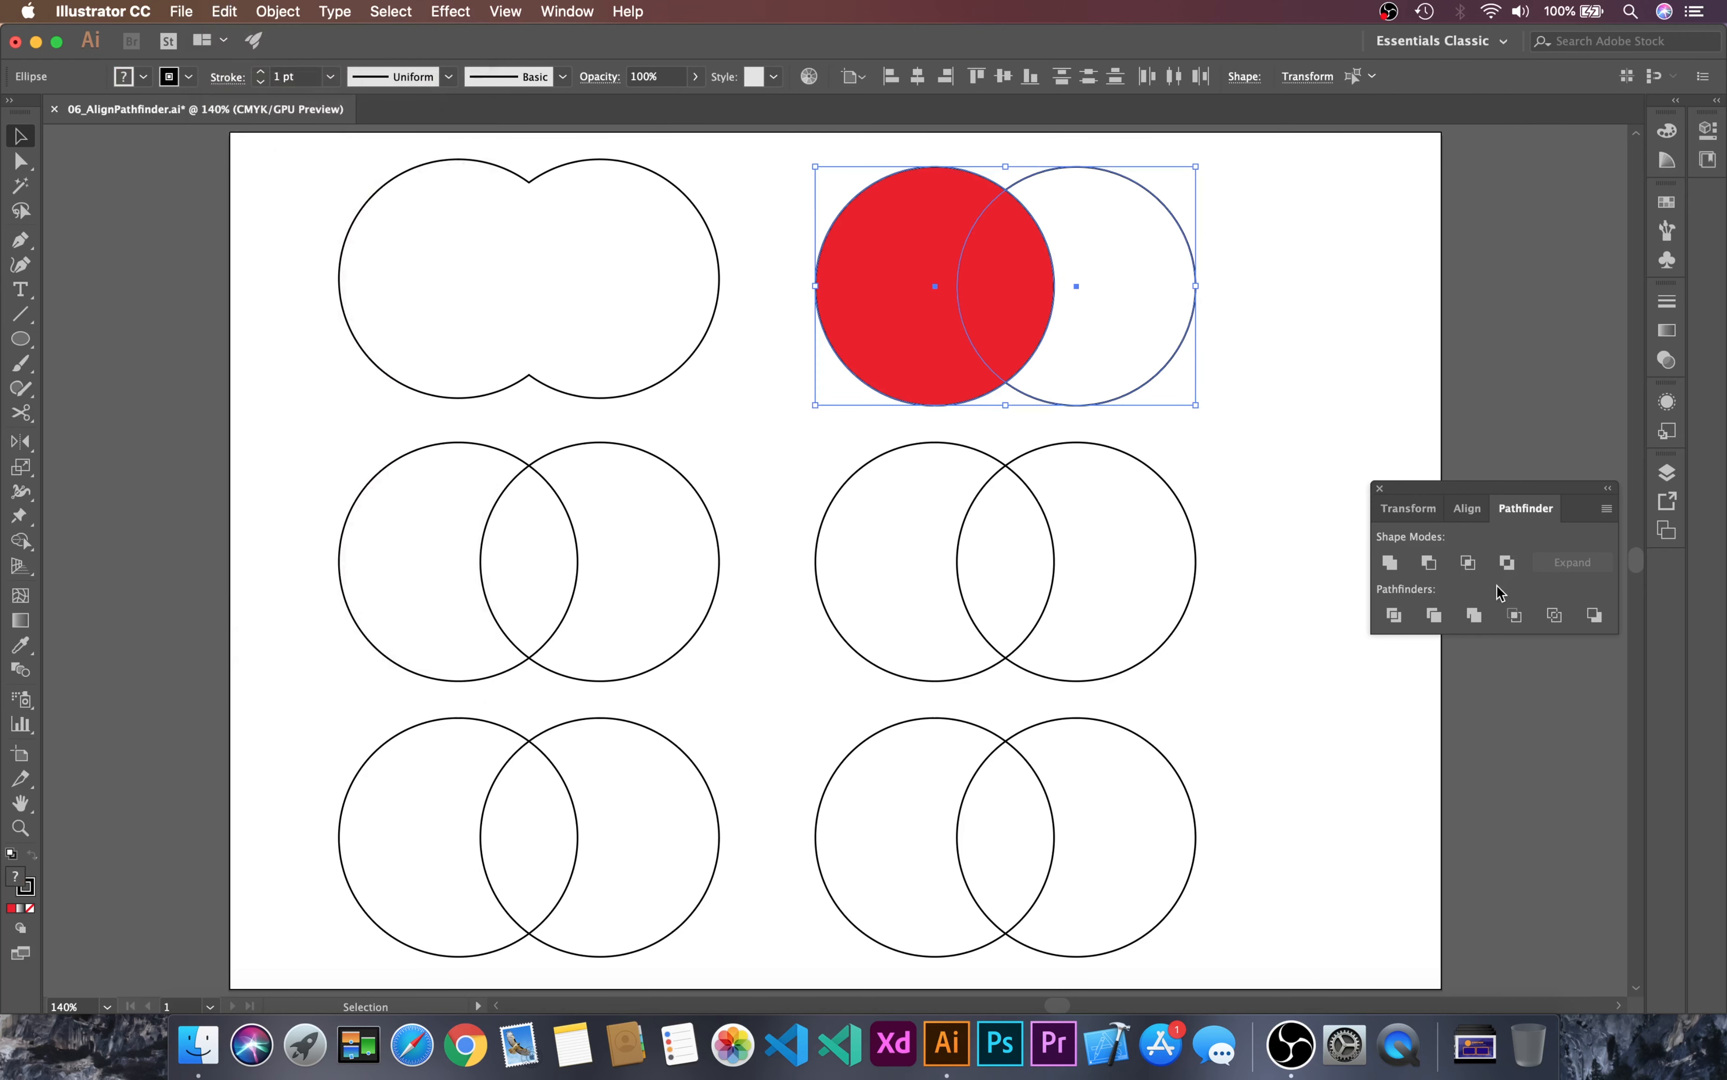
pyautogui.click(1433, 568)
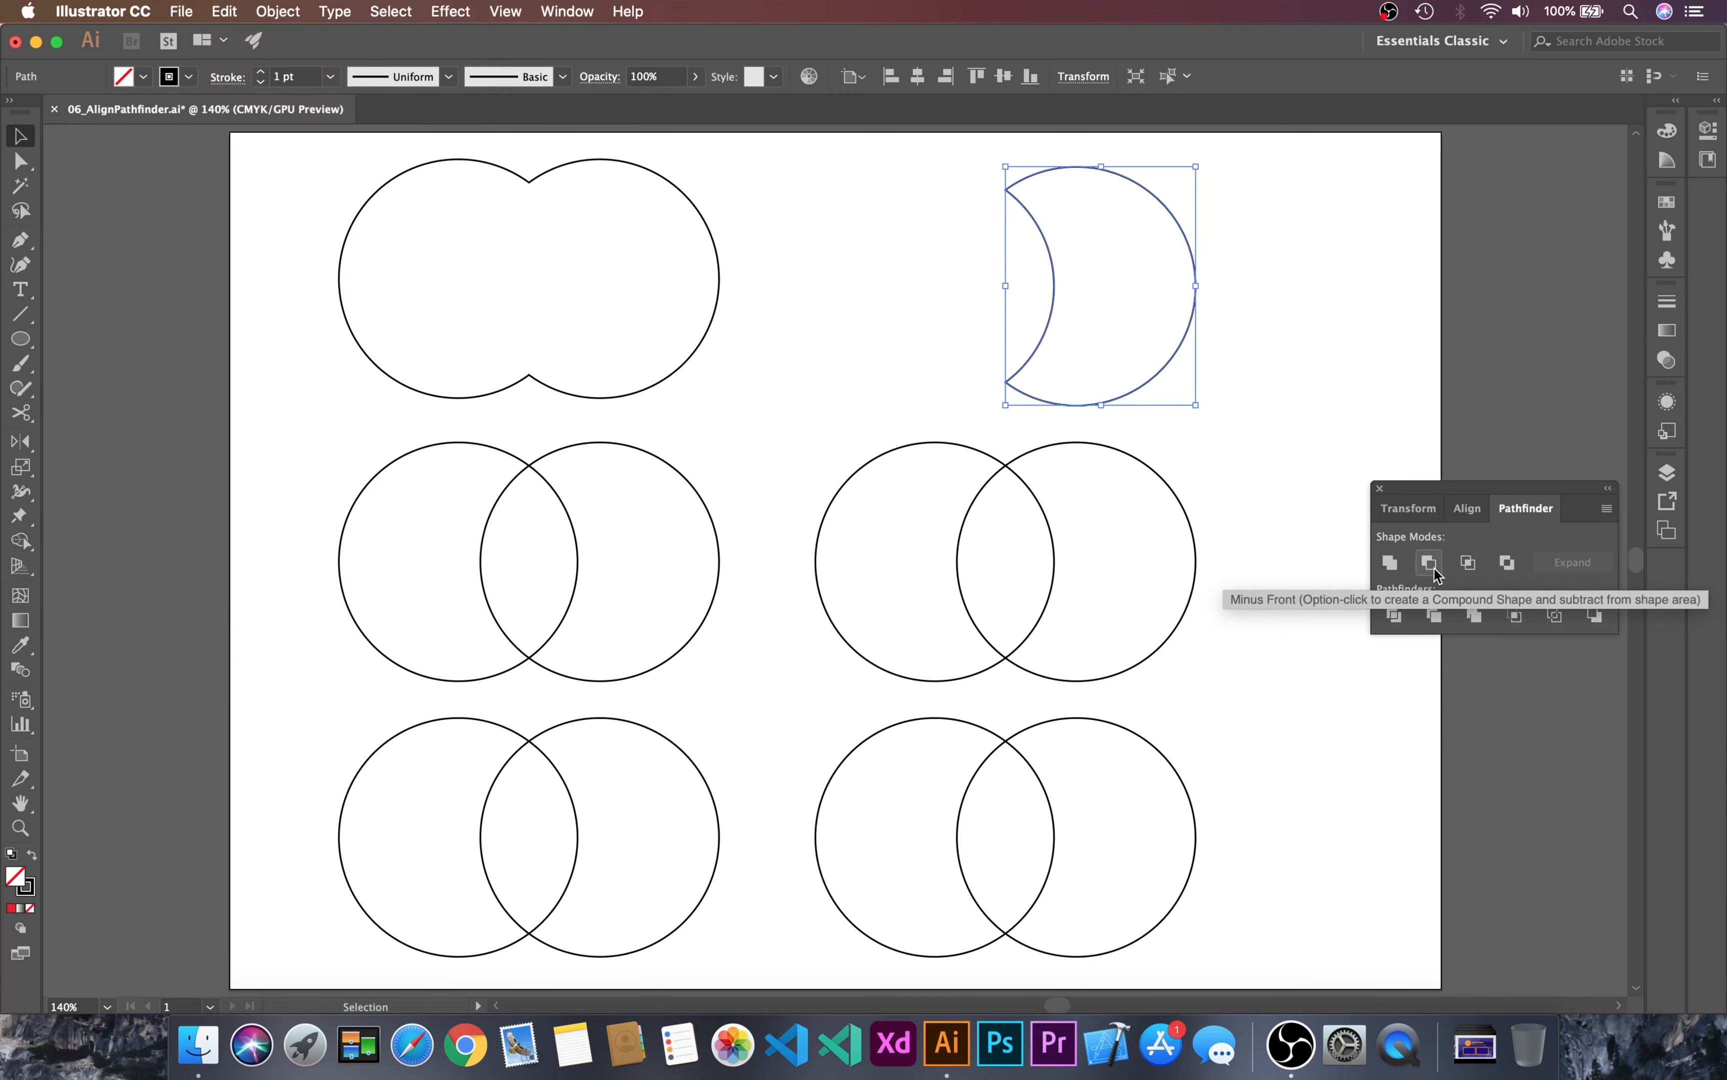
pyautogui.click(1323, 294)
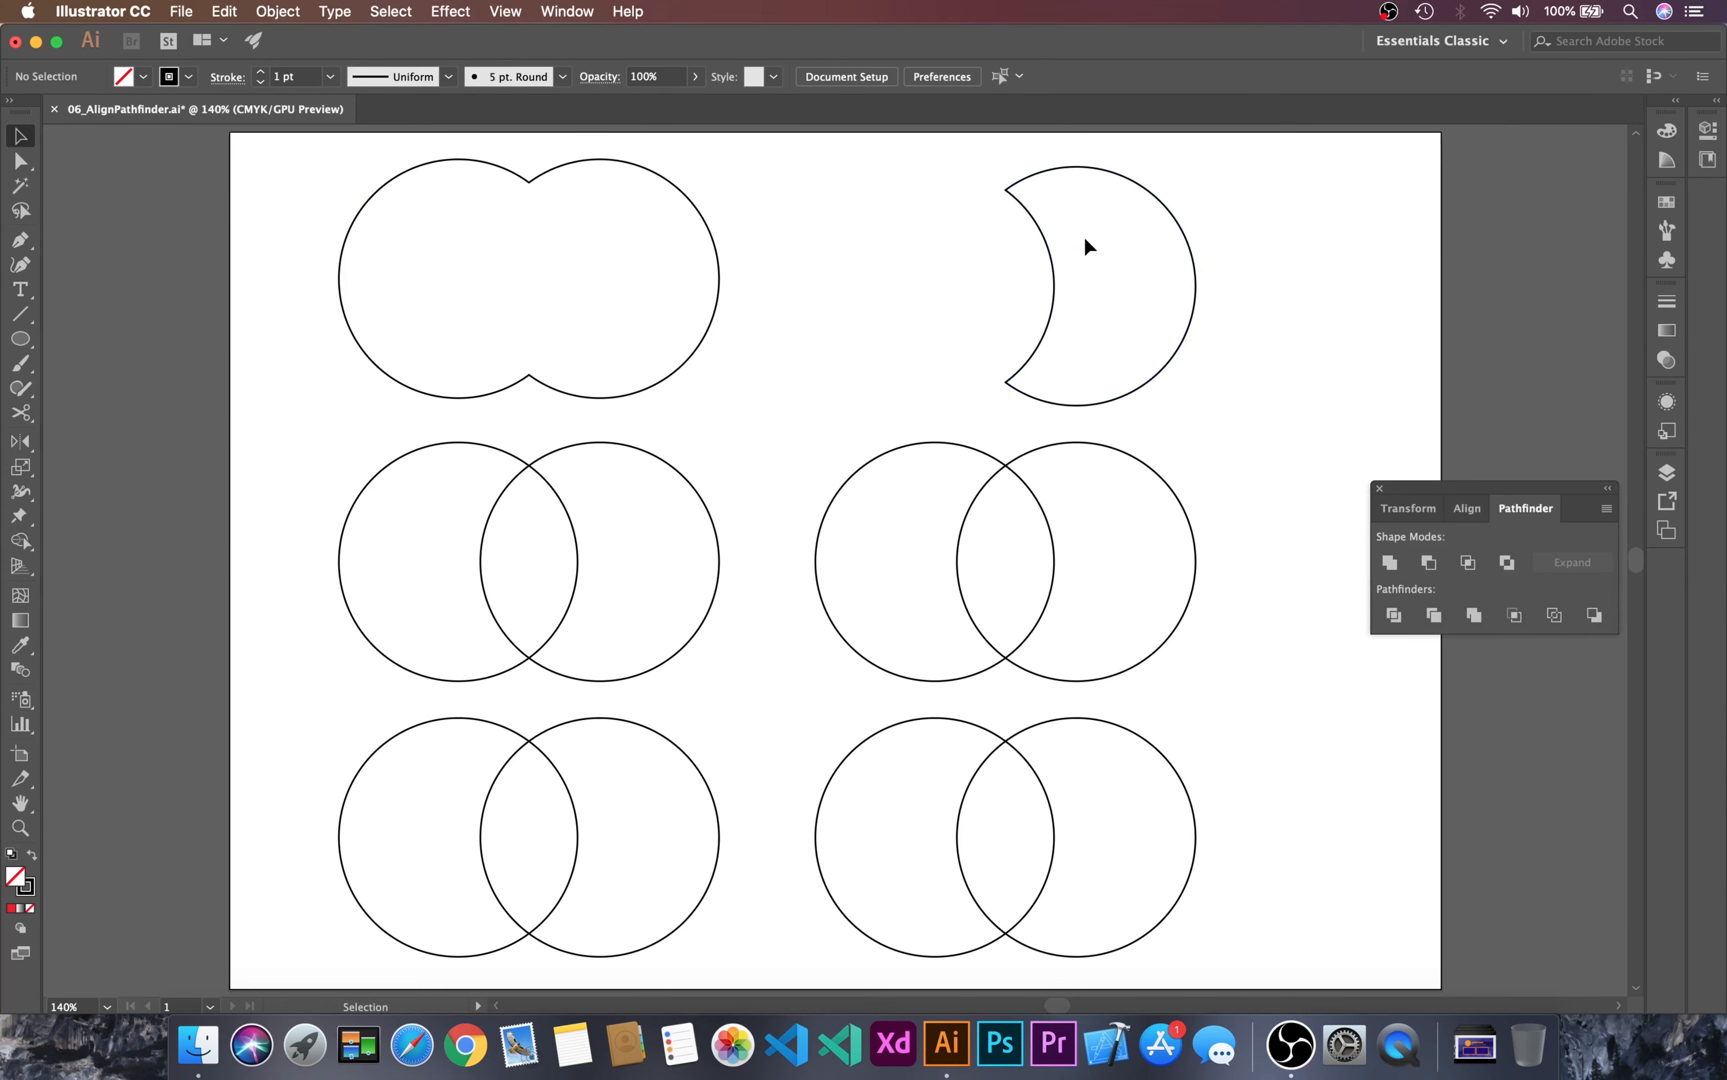
# Step: Reduce the left circle pair in the middle row to its overlapping area with the Intersect shape mode
pyautogui.moveTo(327, 439); pyautogui.dragTo(792, 607)
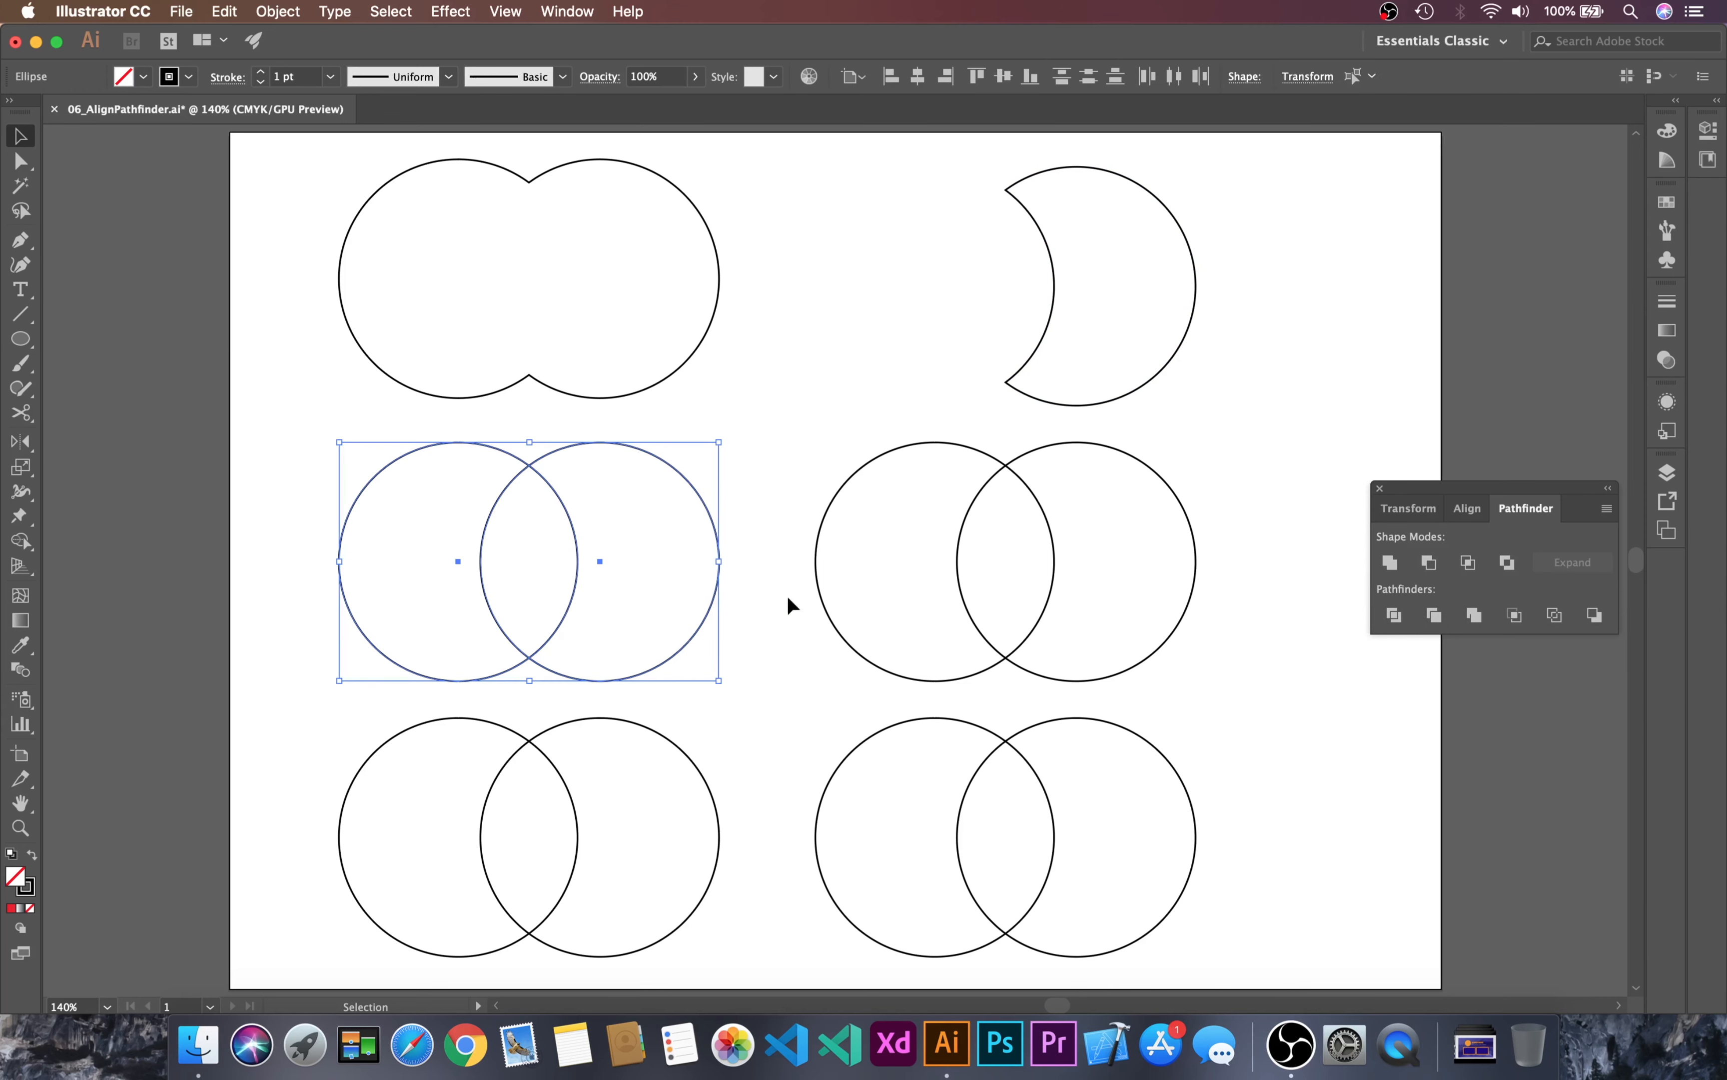
pyautogui.click(1469, 563)
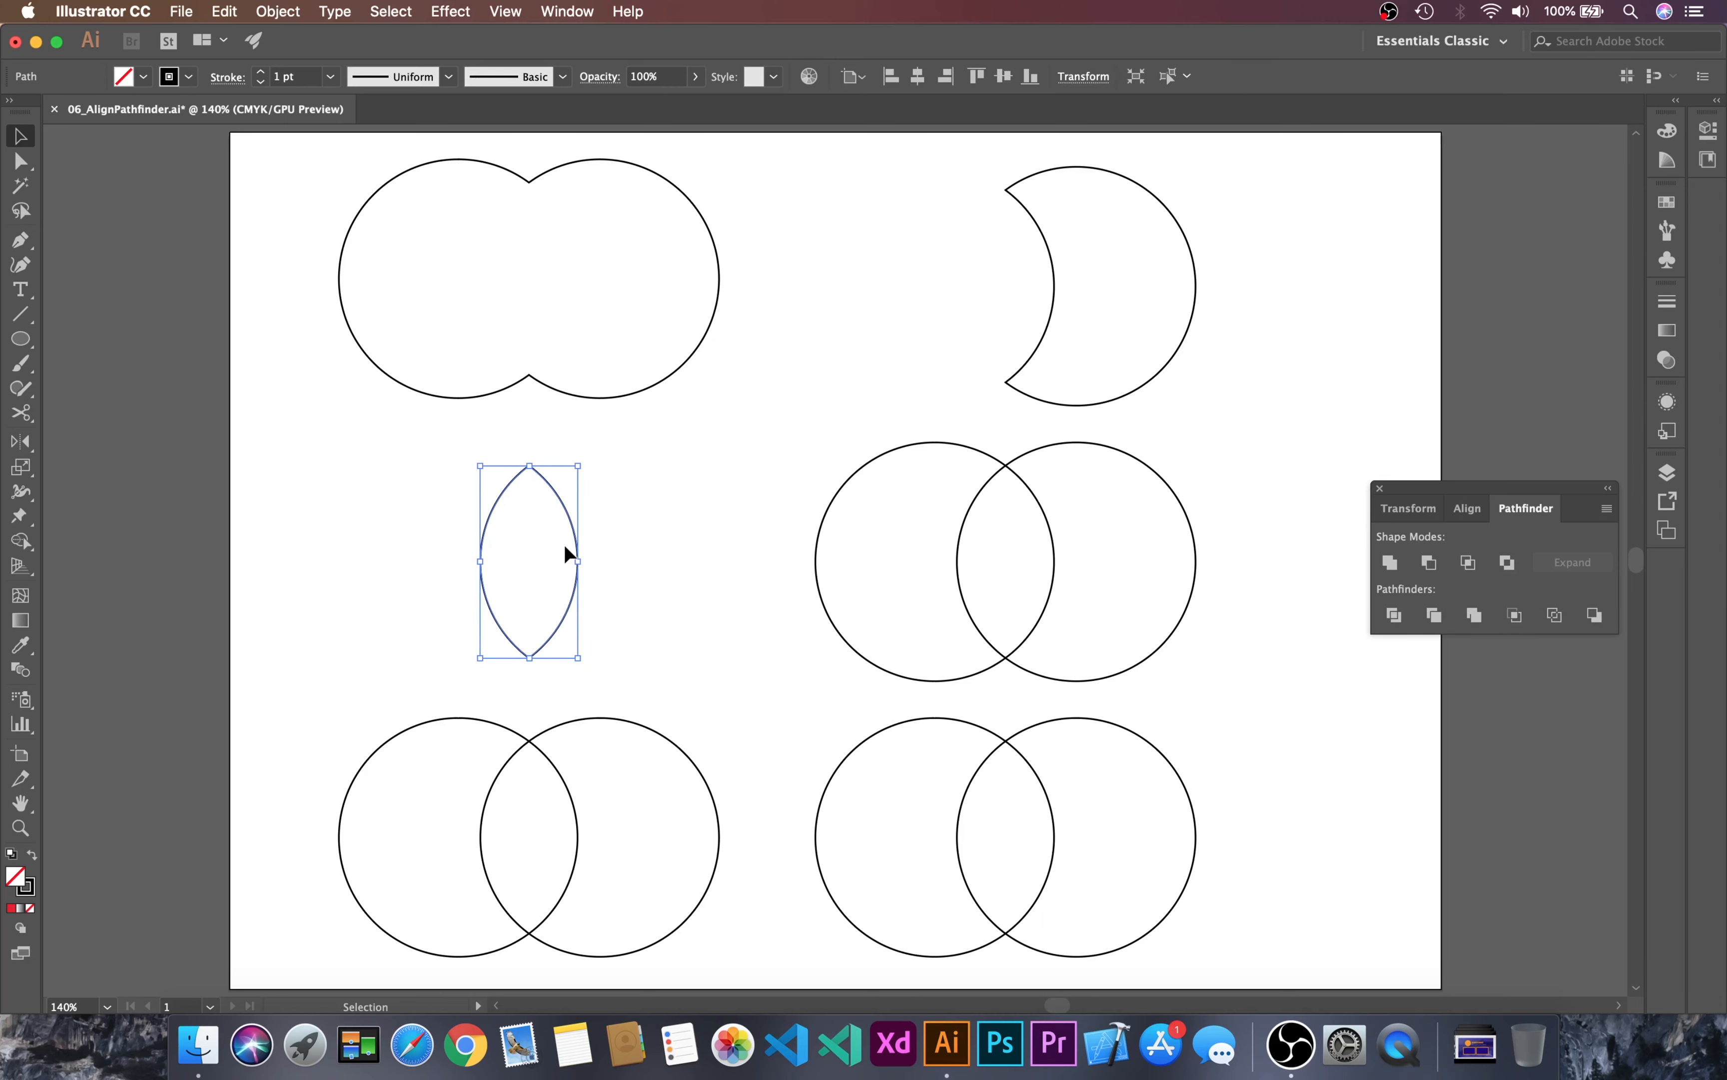
pyautogui.click(706, 497)
# Step: Apply the Exclude shape mode to the right circle pair in the middle row
pyautogui.moveTo(787, 483); pyautogui.dragTo(1226, 617)
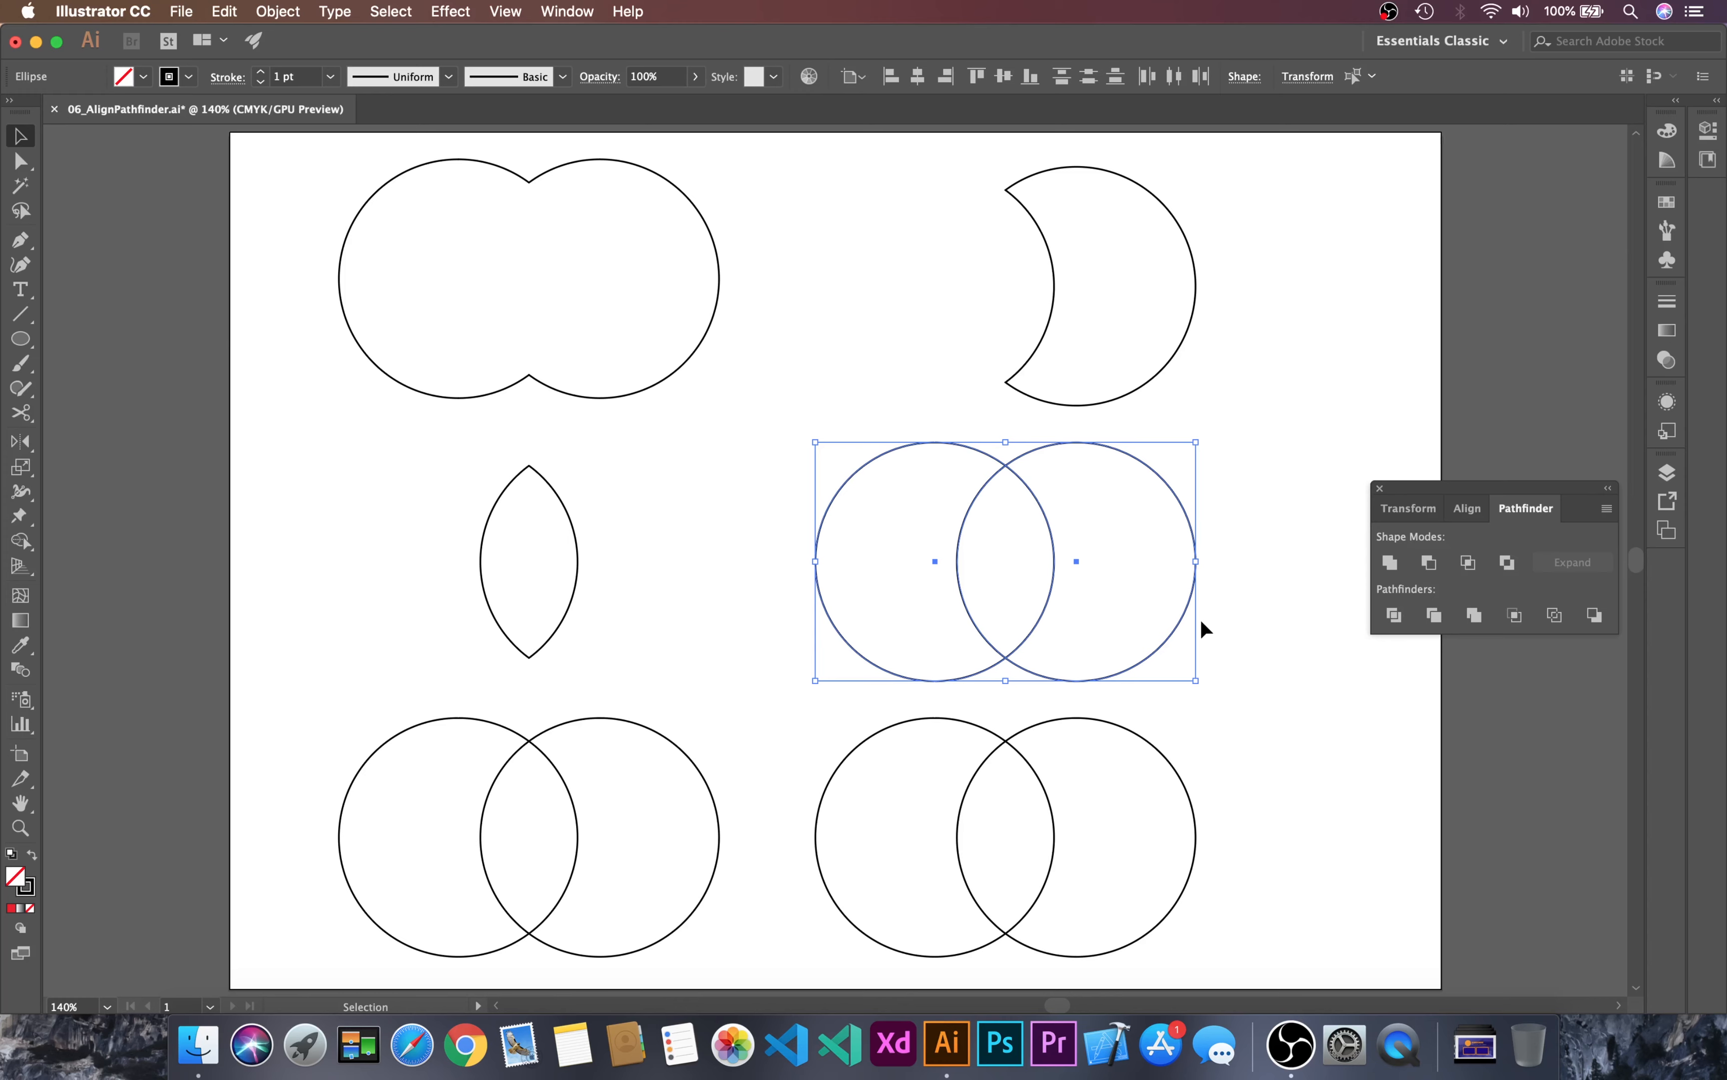
pyautogui.click(1509, 564)
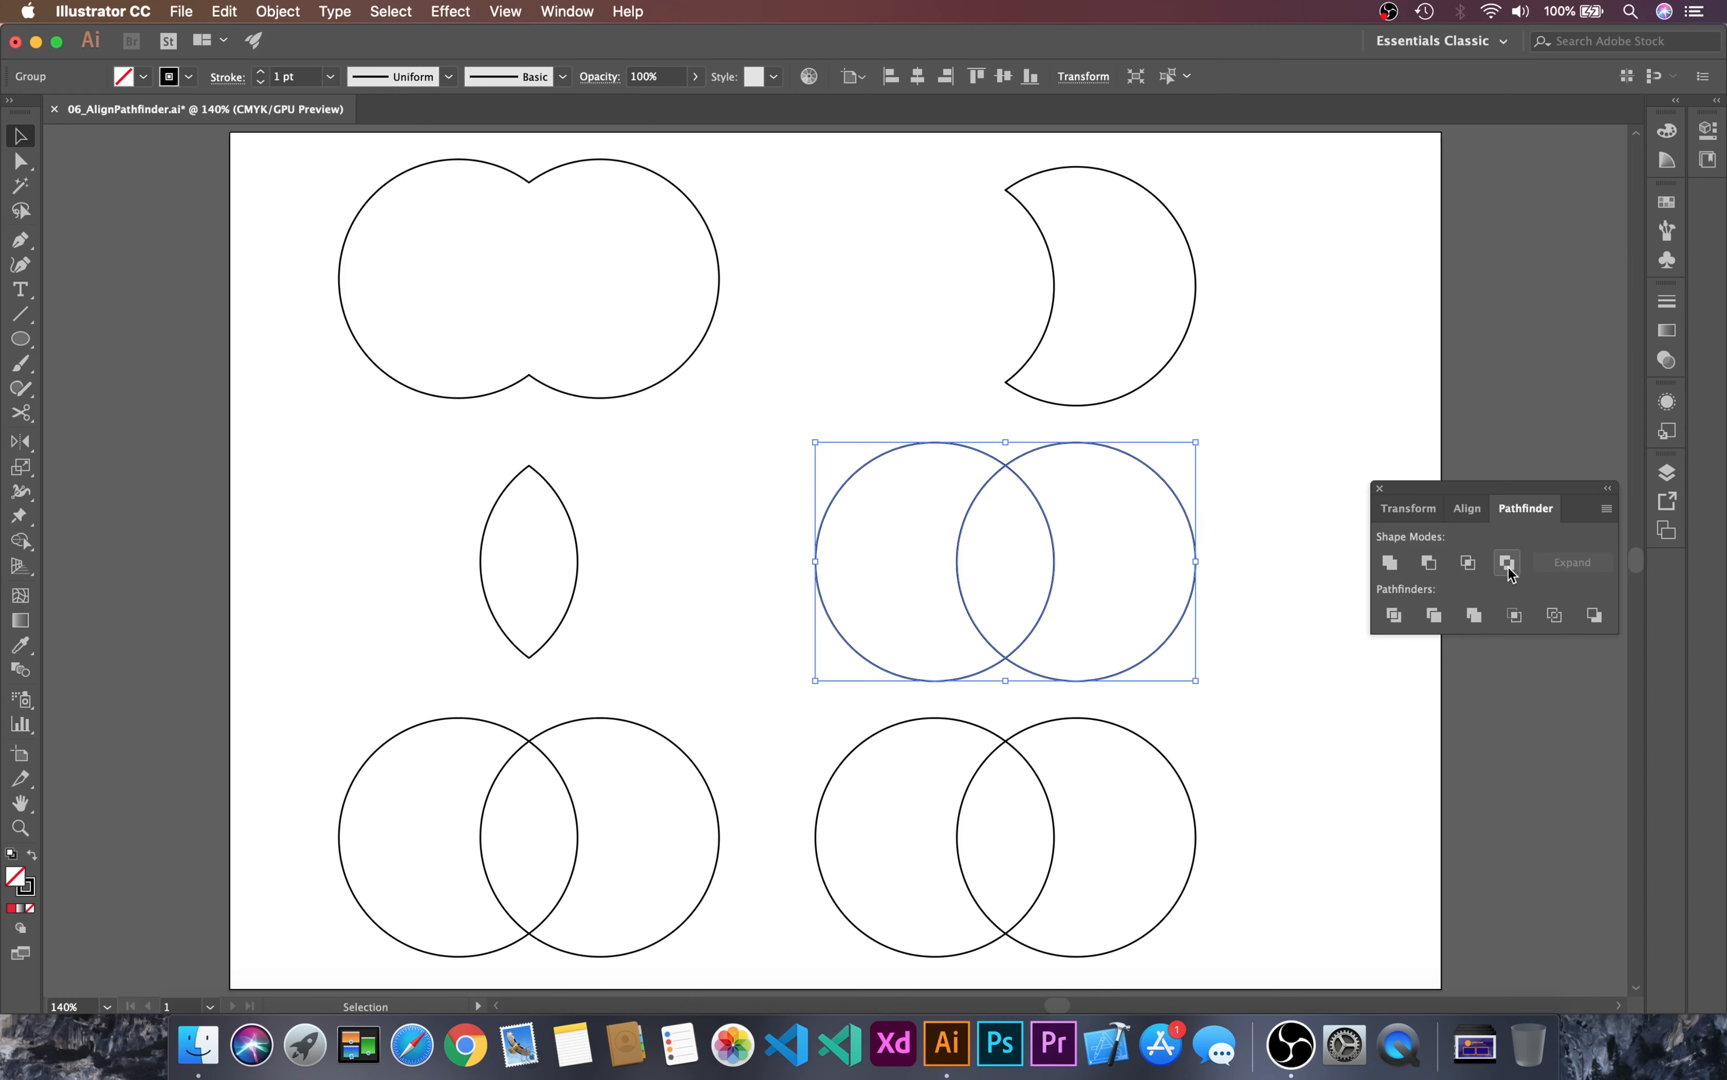
pyautogui.click(1243, 465)
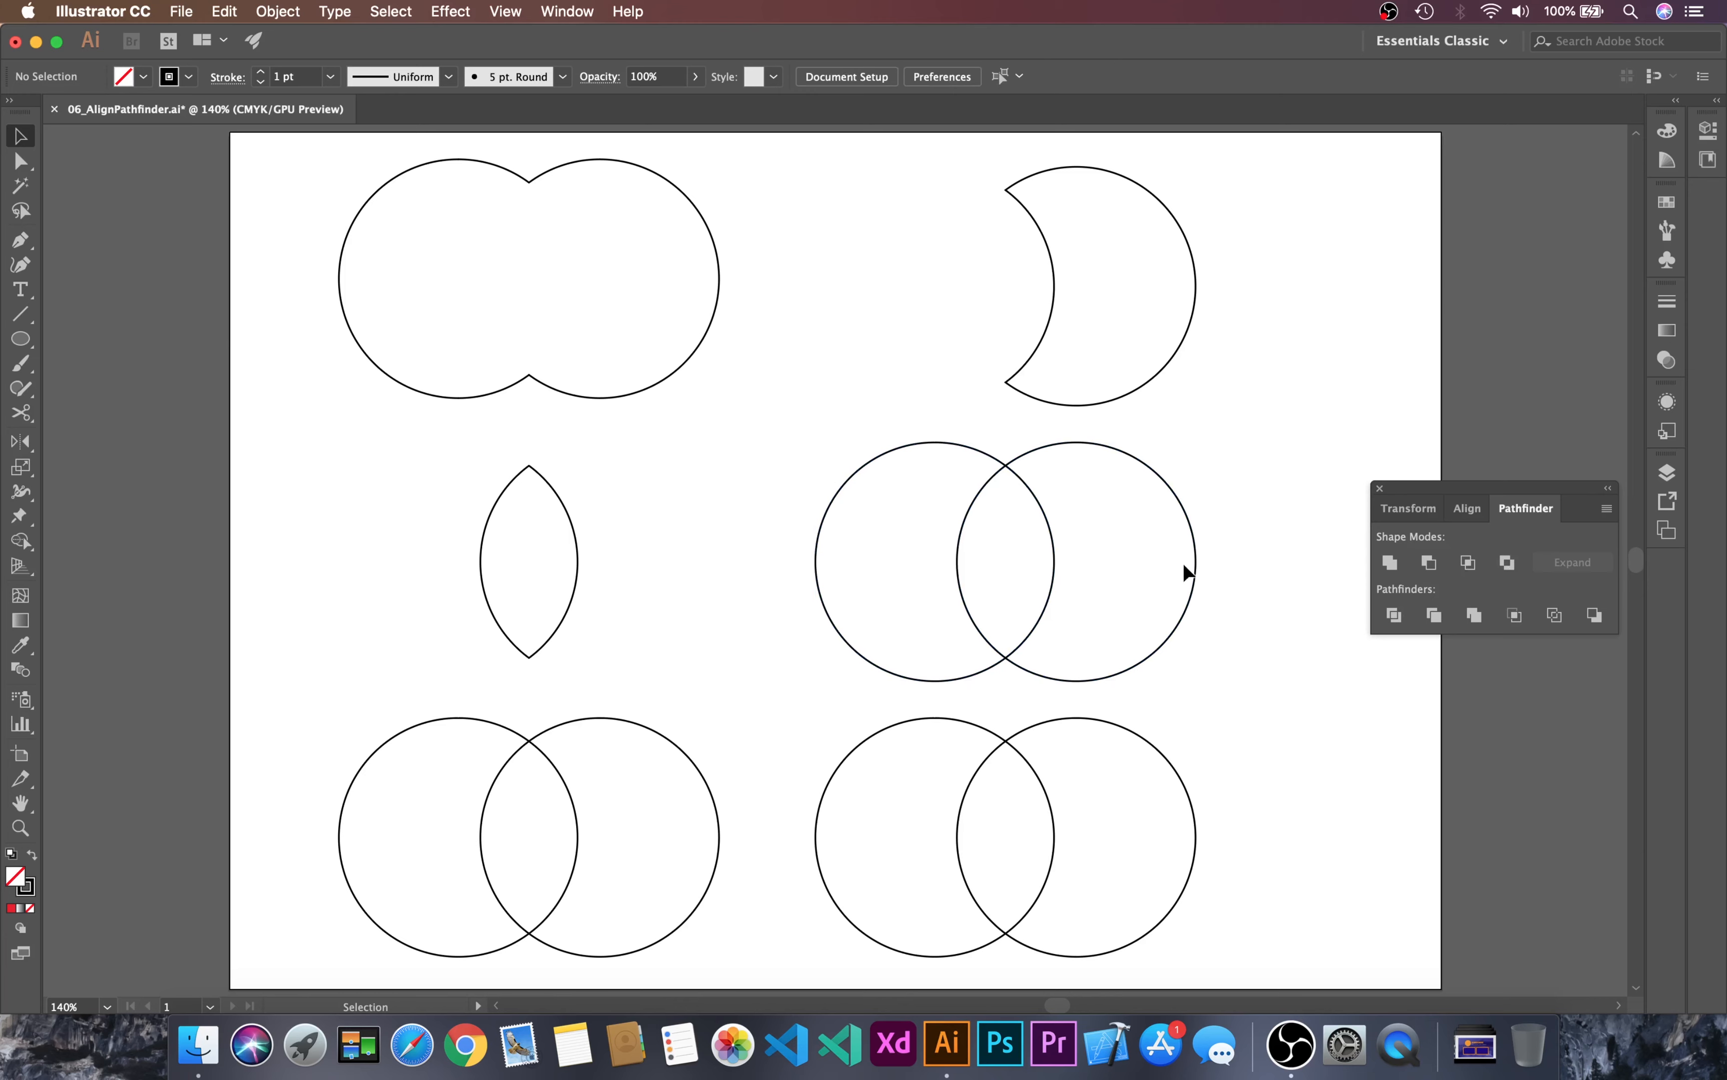
# Step: Ungroup the excluded circle pair and move its two crescents apart
pyautogui.click(1195, 562)
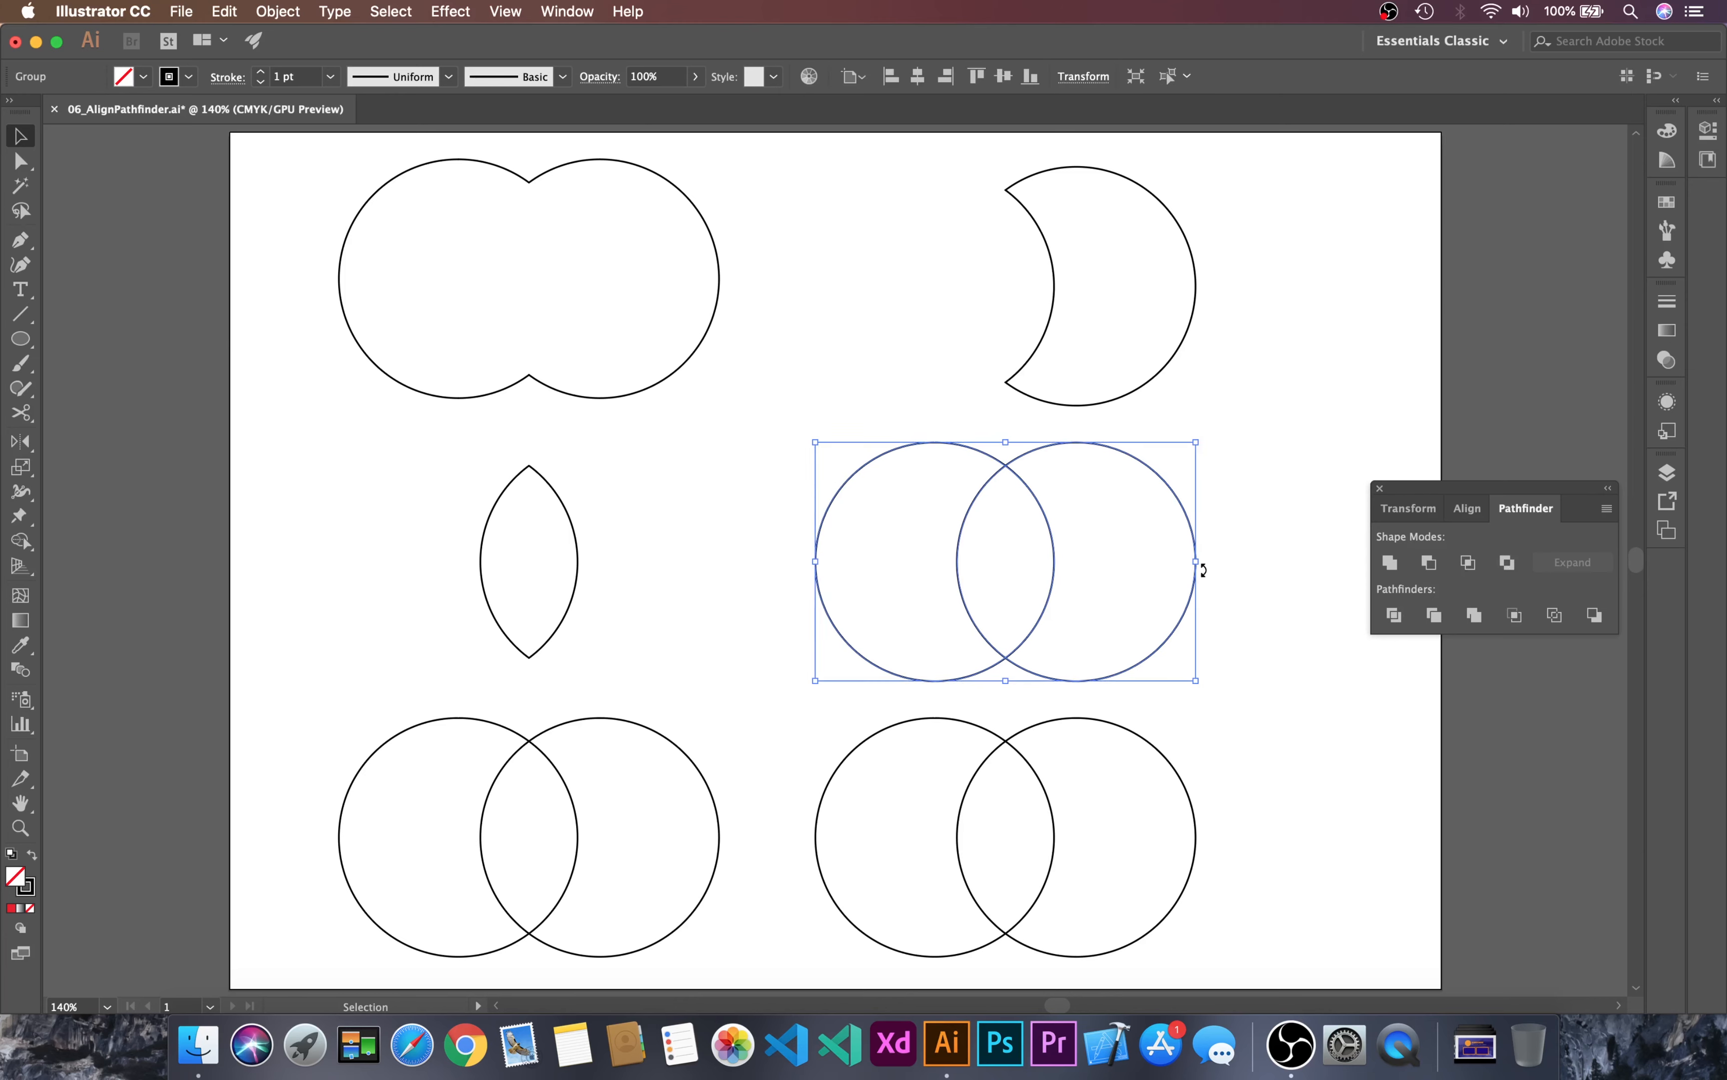
pyautogui.press('super+shift+g')
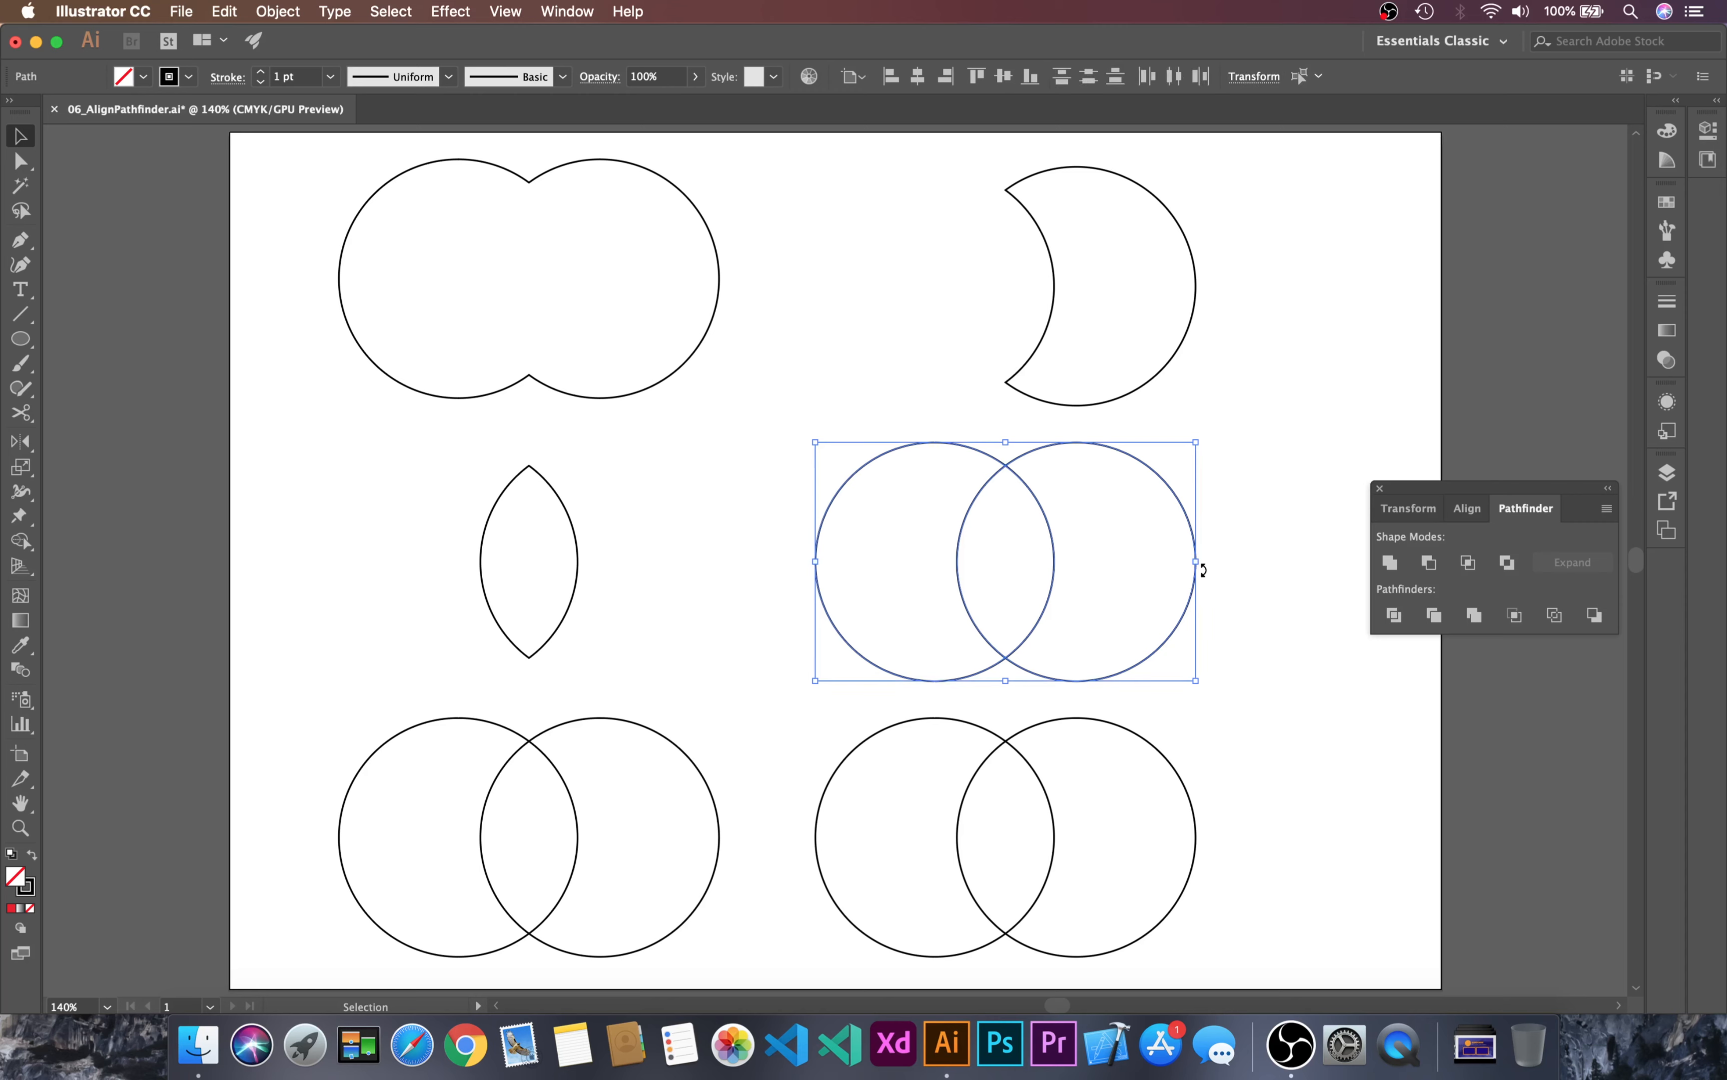
pyautogui.click(1179, 513)
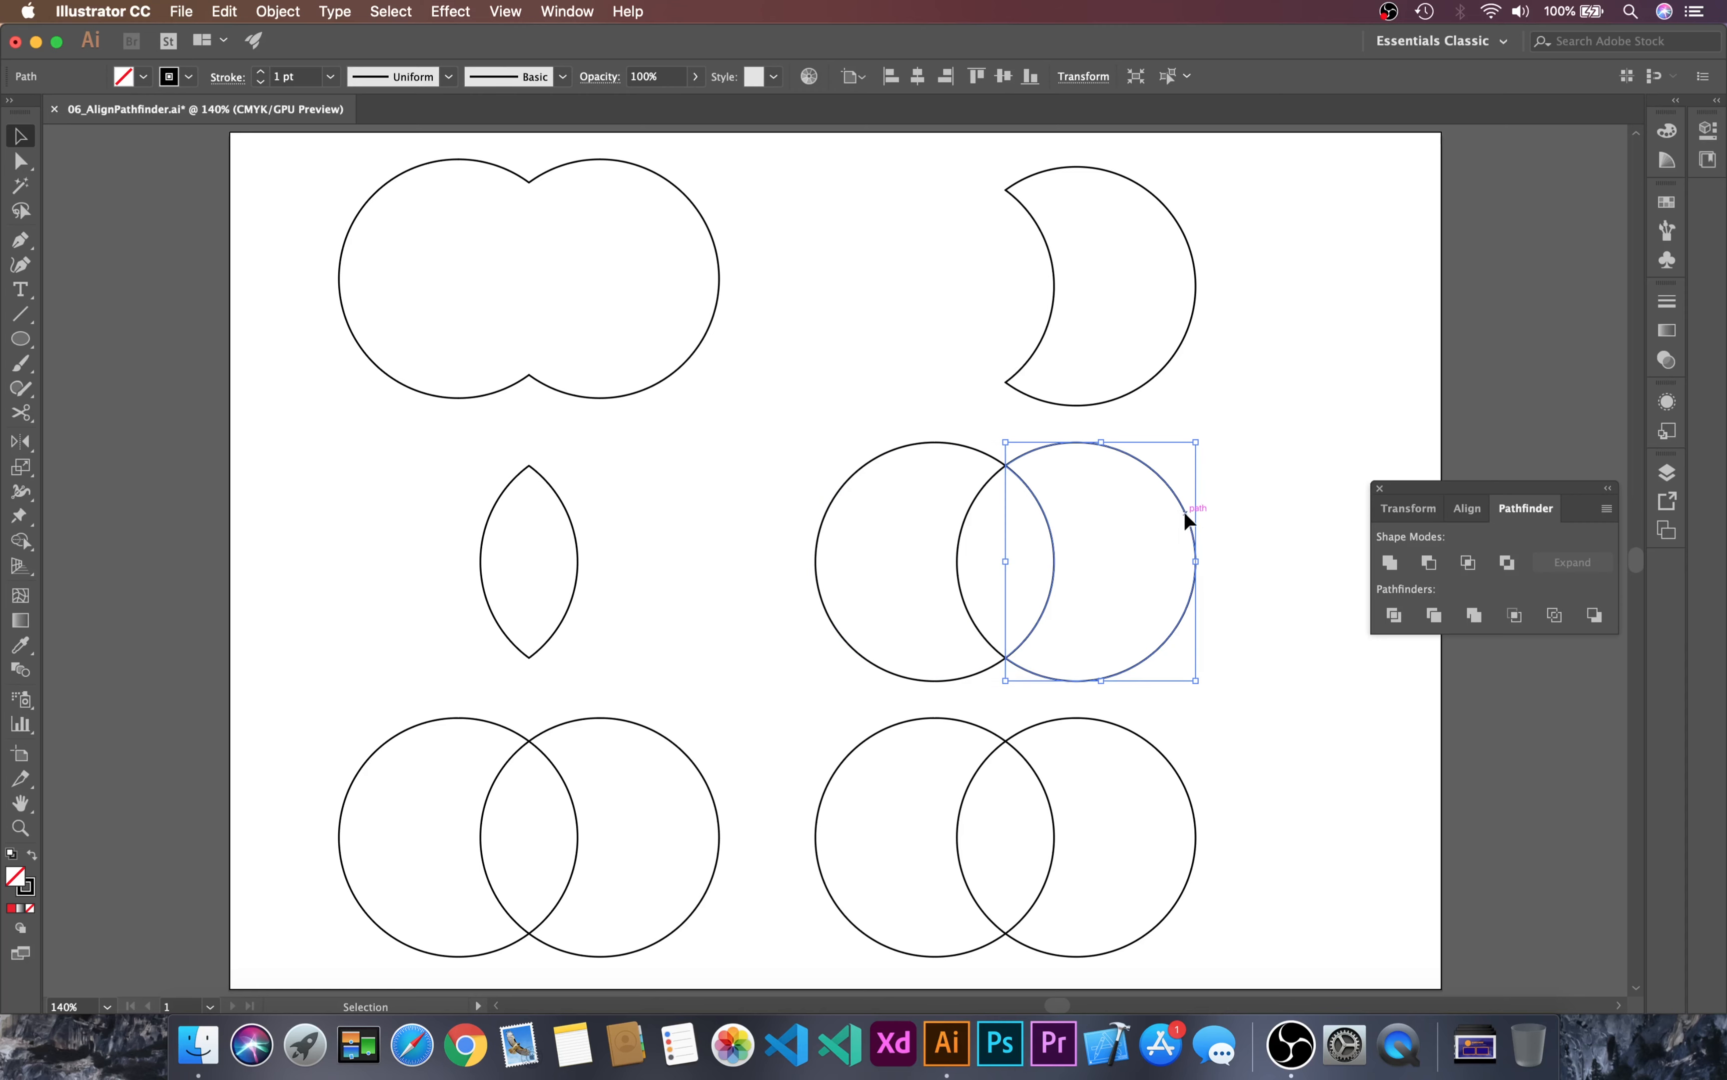
pyautogui.moveTo(1186, 513); pyautogui.dragTo(1282, 510)
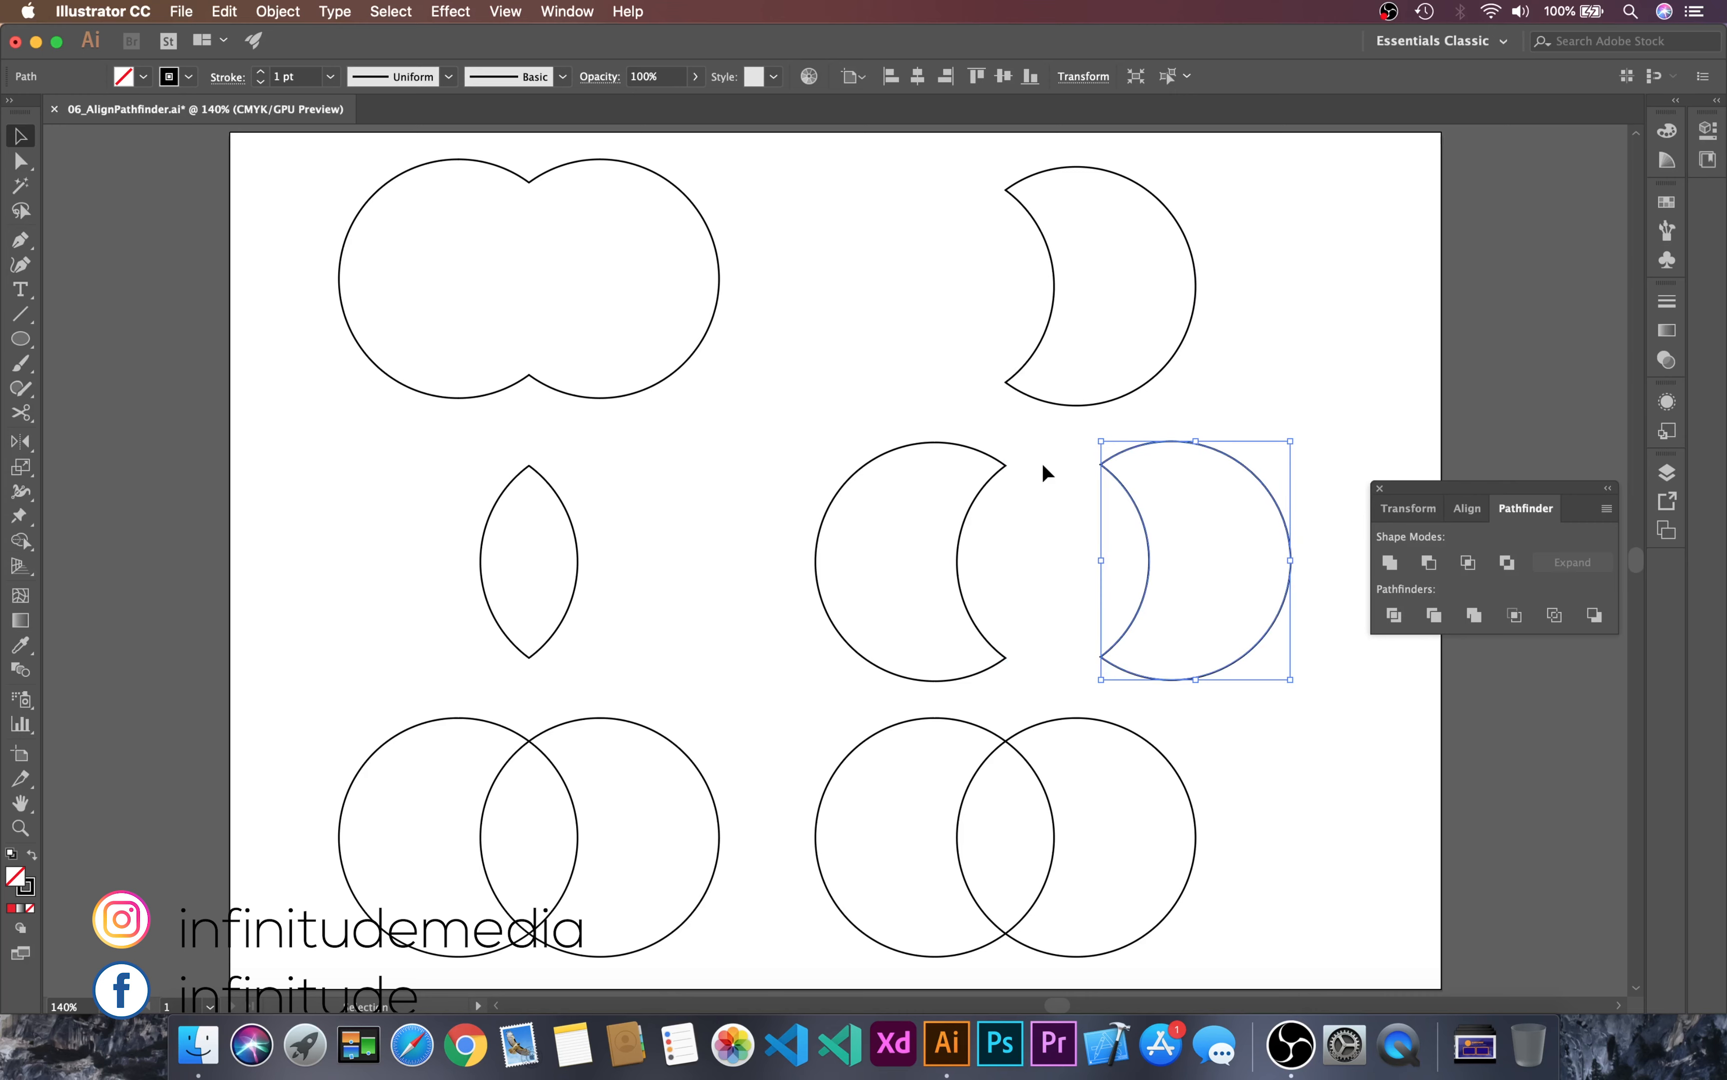
pyautogui.moveTo(1002, 450); pyautogui.dragTo(986, 440)
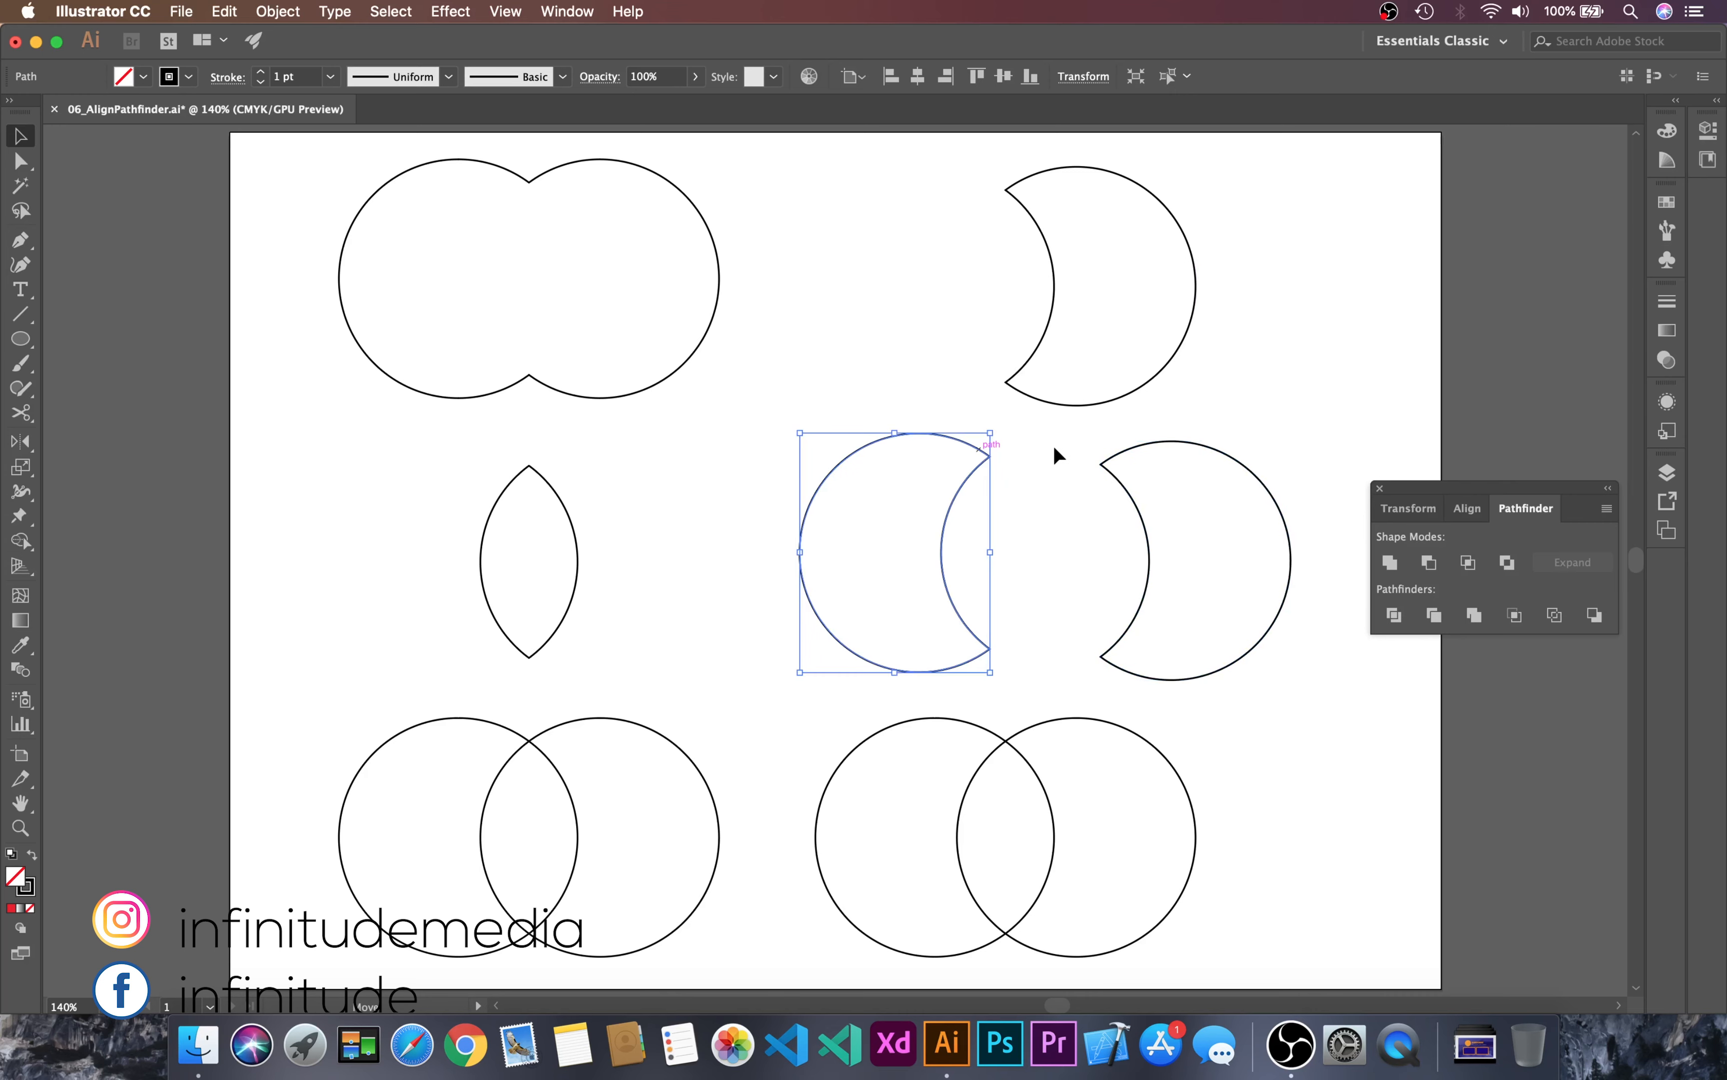
pyautogui.click(1323, 387)
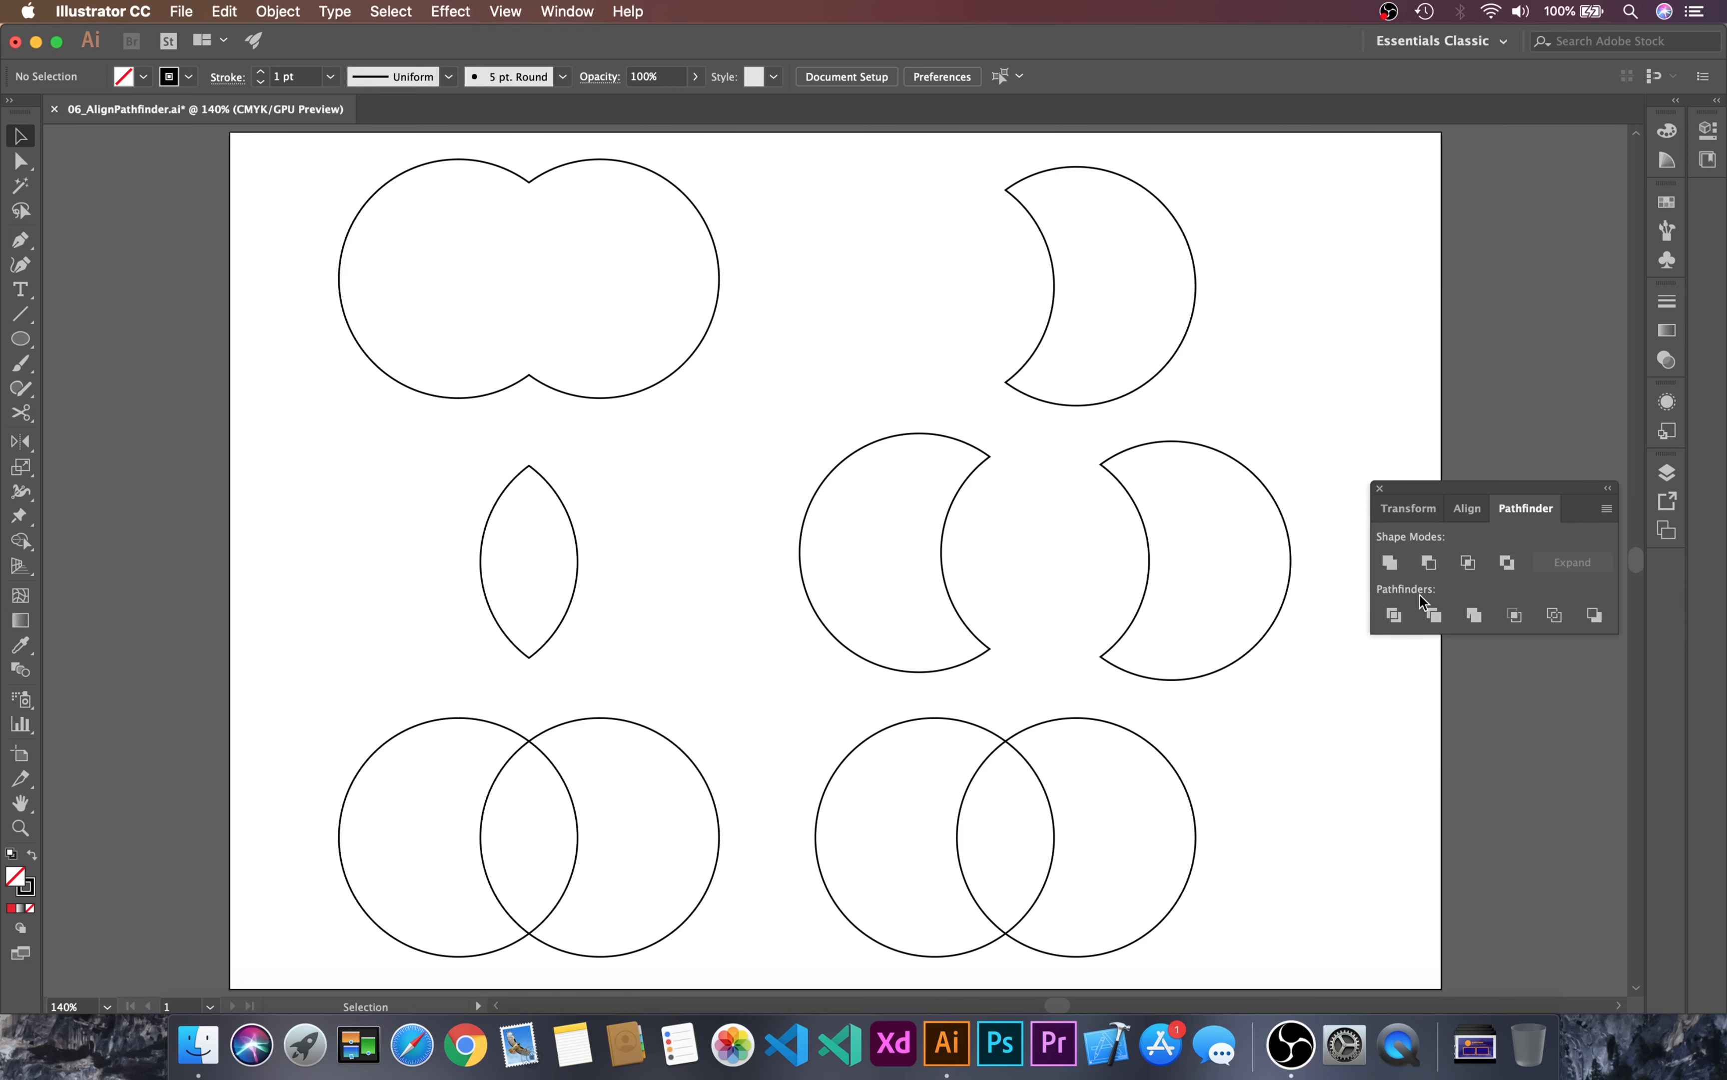
# Step: Split the lower-left circle pair into separate regions with the Divide pathfinder
pyautogui.scroll(-5, 725, 682)
pyautogui.moveTo(360, 402); pyautogui.dragTo(765, 713)
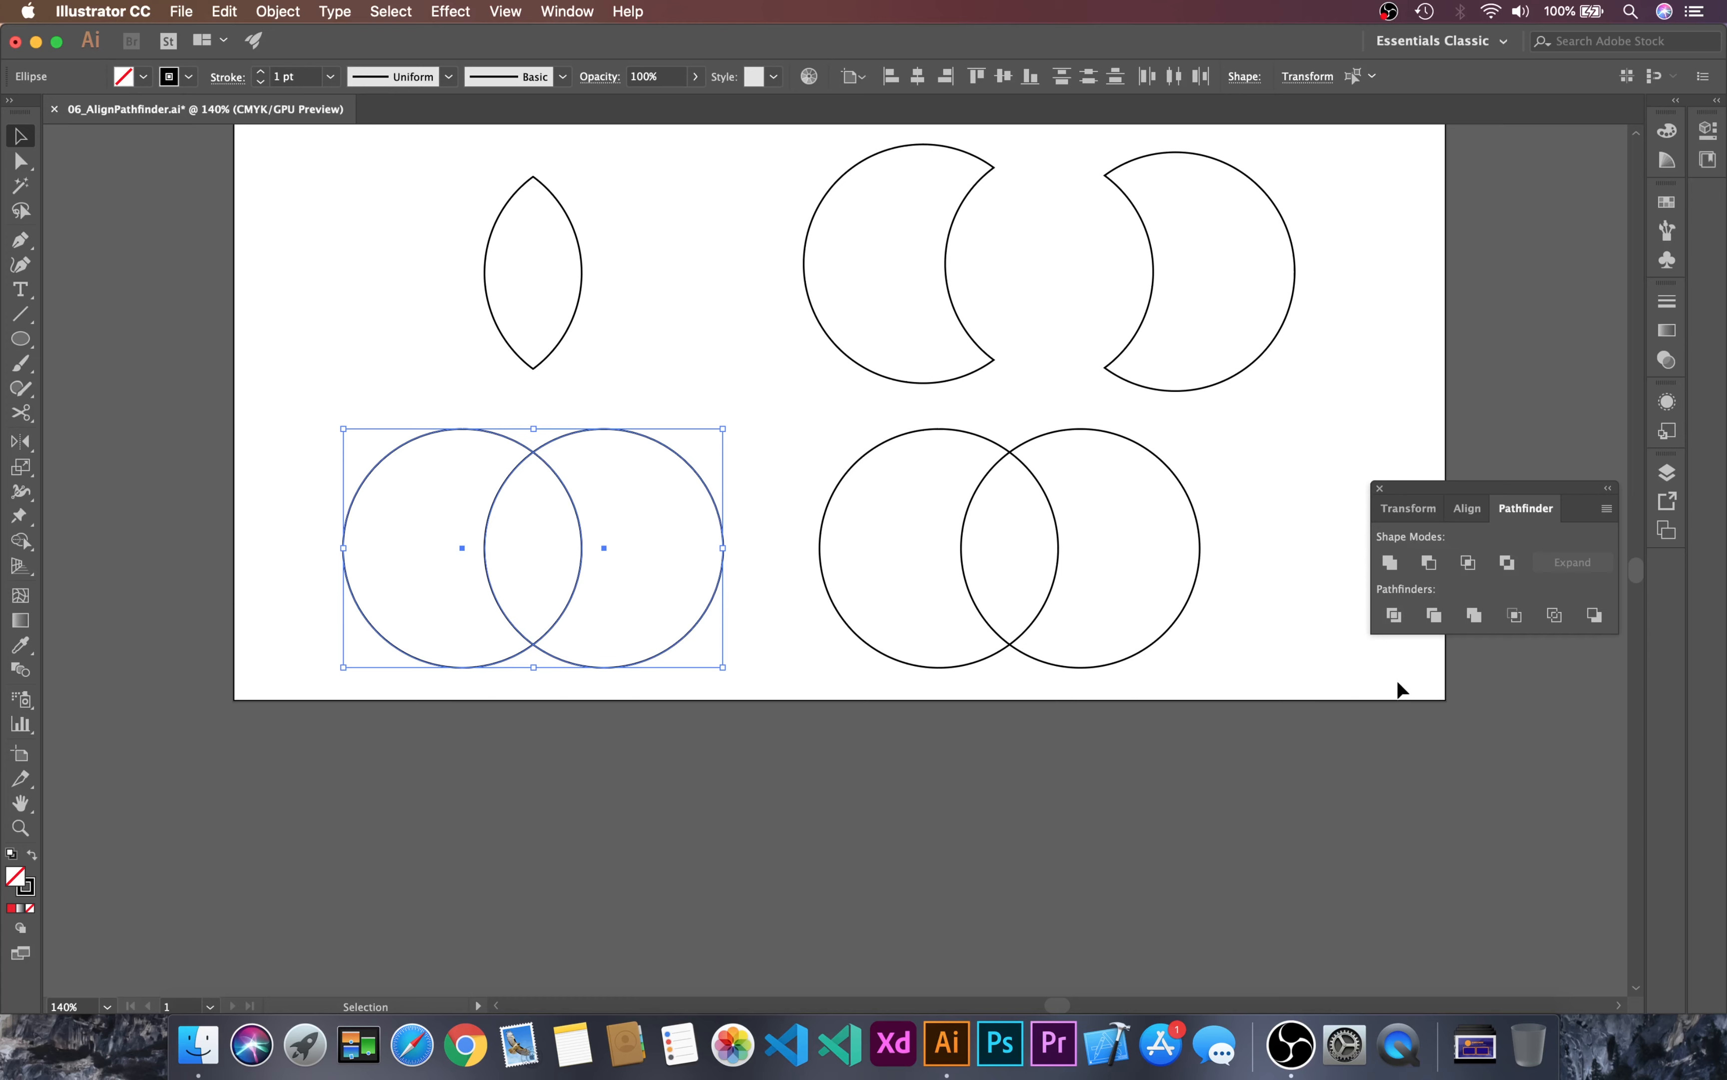
pyautogui.click(1403, 621)
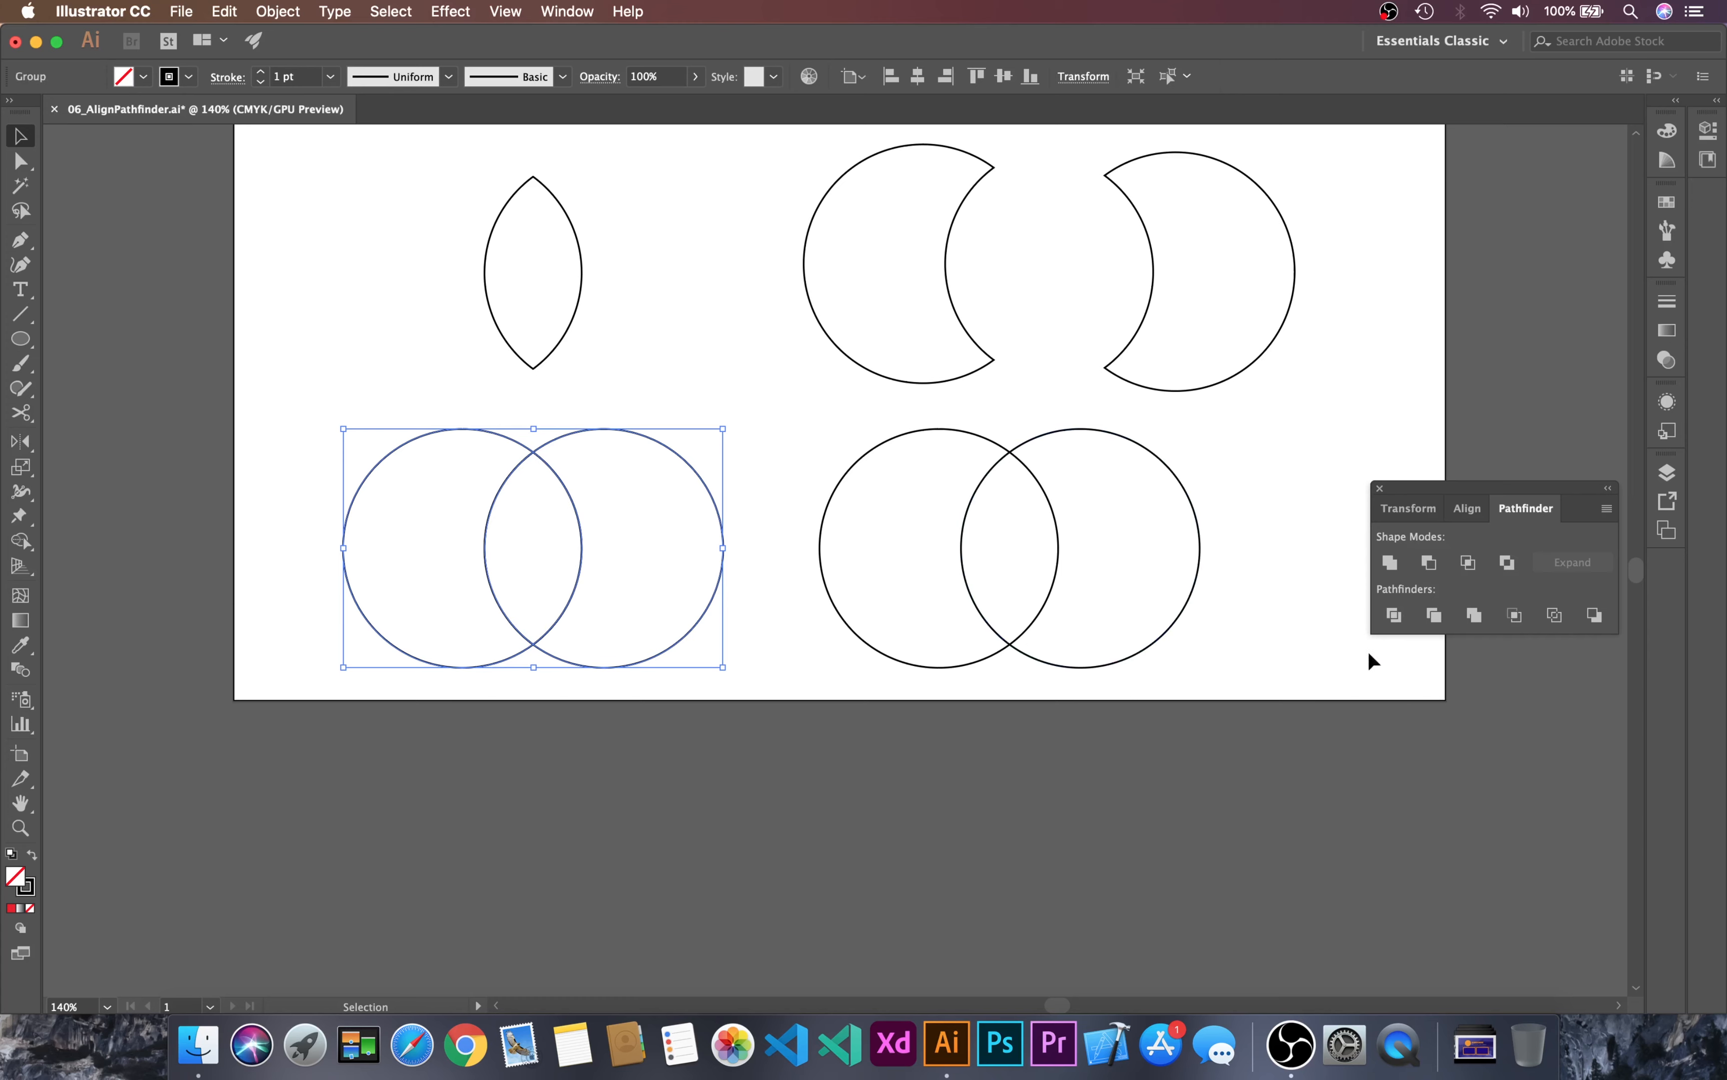
# Step: Ungroup the divided lower-left pair and move its two crescents and central lens shape apart
pyautogui.click(632, 370)
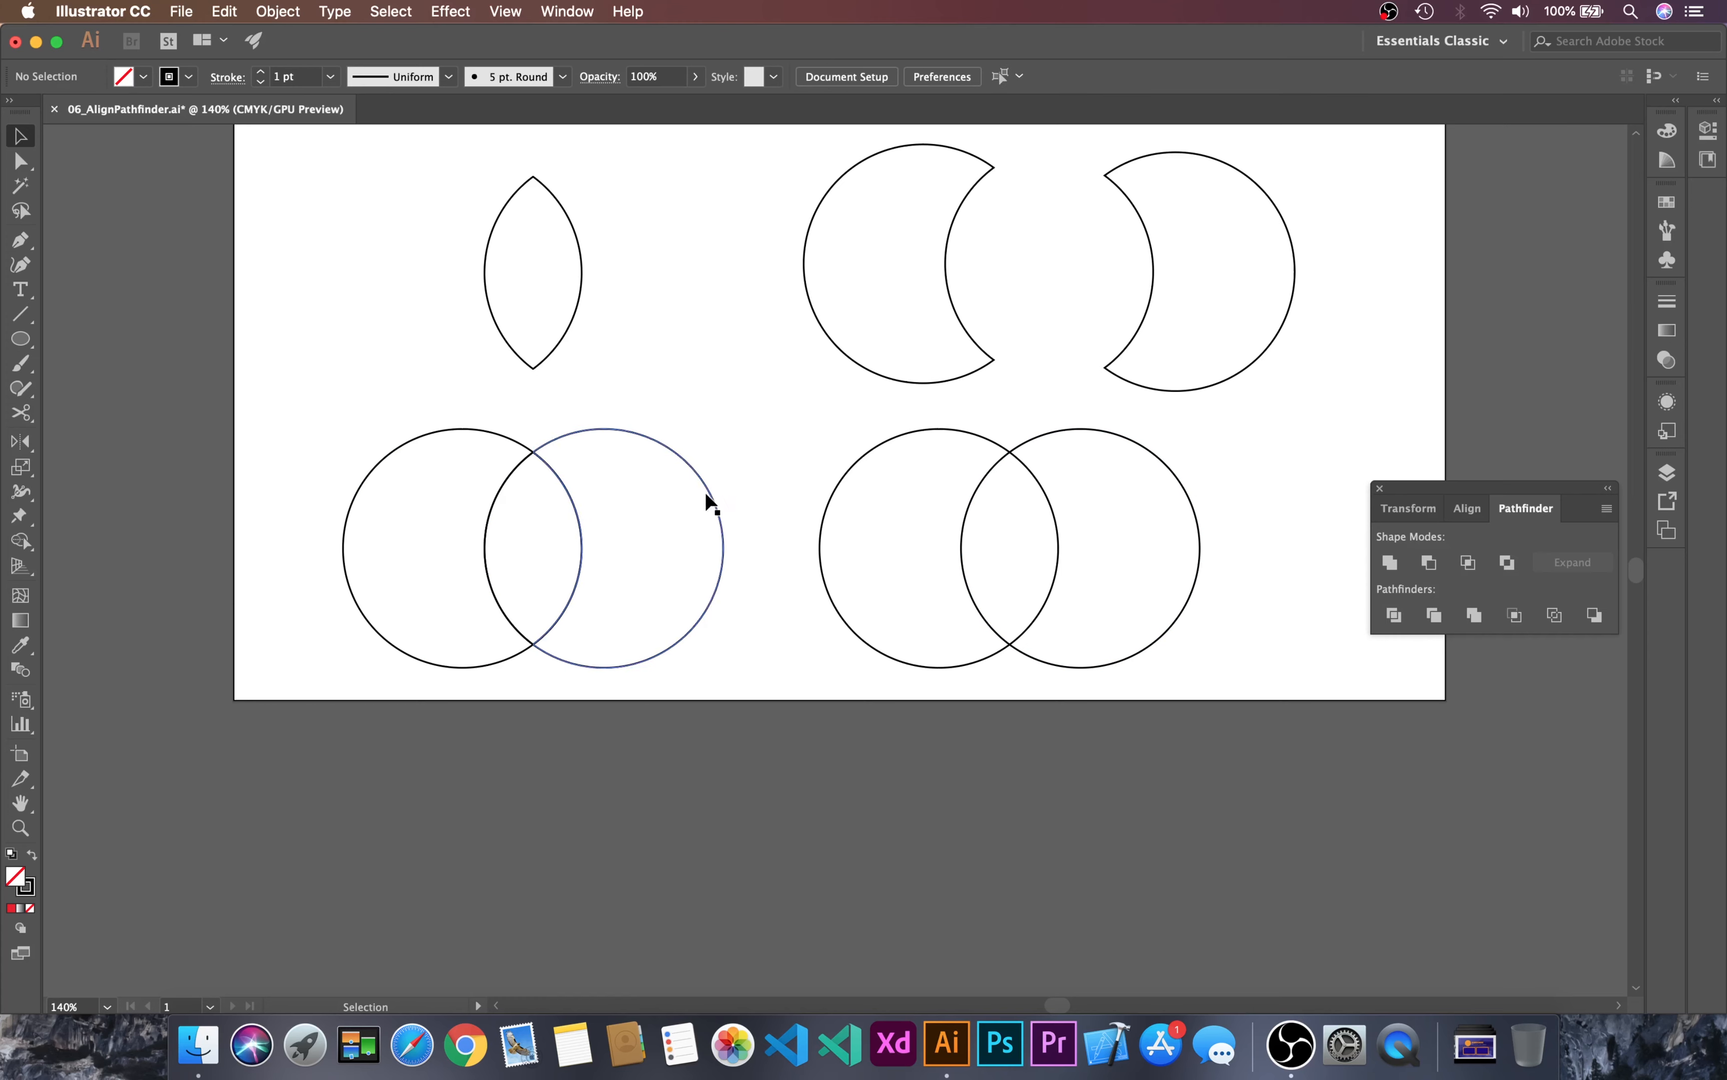
pyautogui.moveTo(707, 489); pyautogui.dragTo(747, 480)
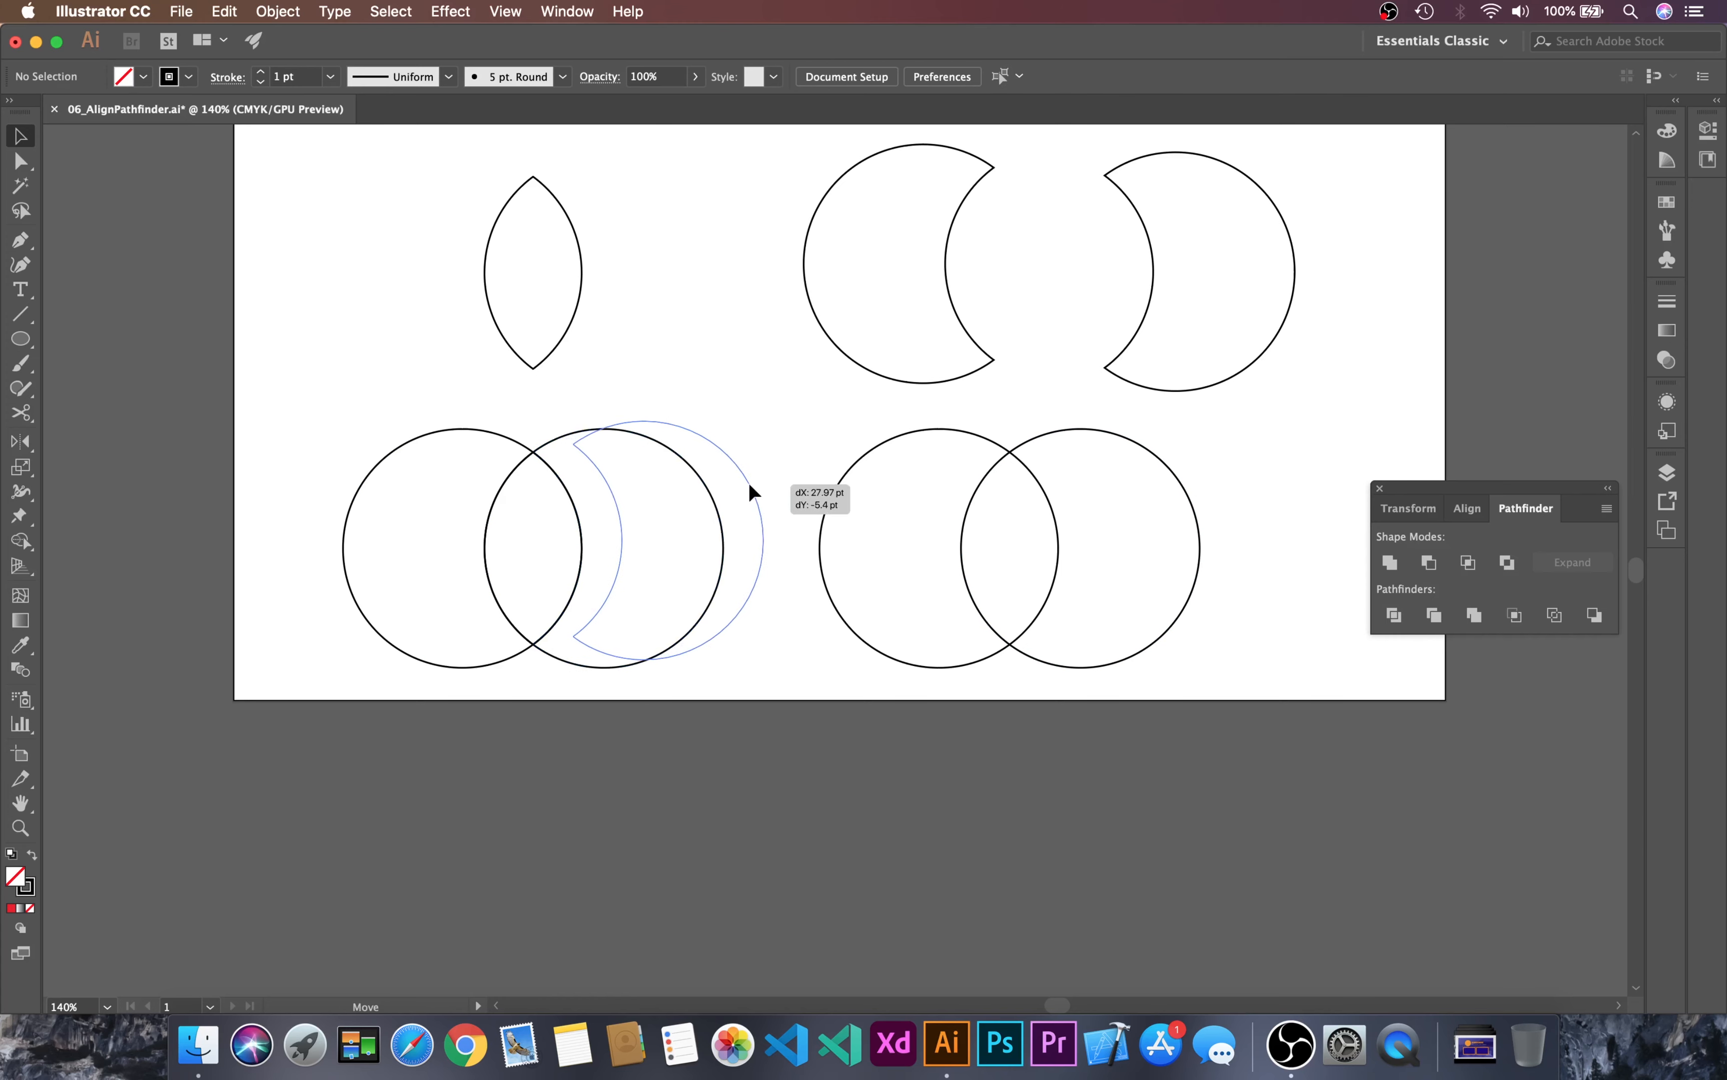
pyautogui.moveTo(479, 425); pyautogui.dragTo(411, 396)
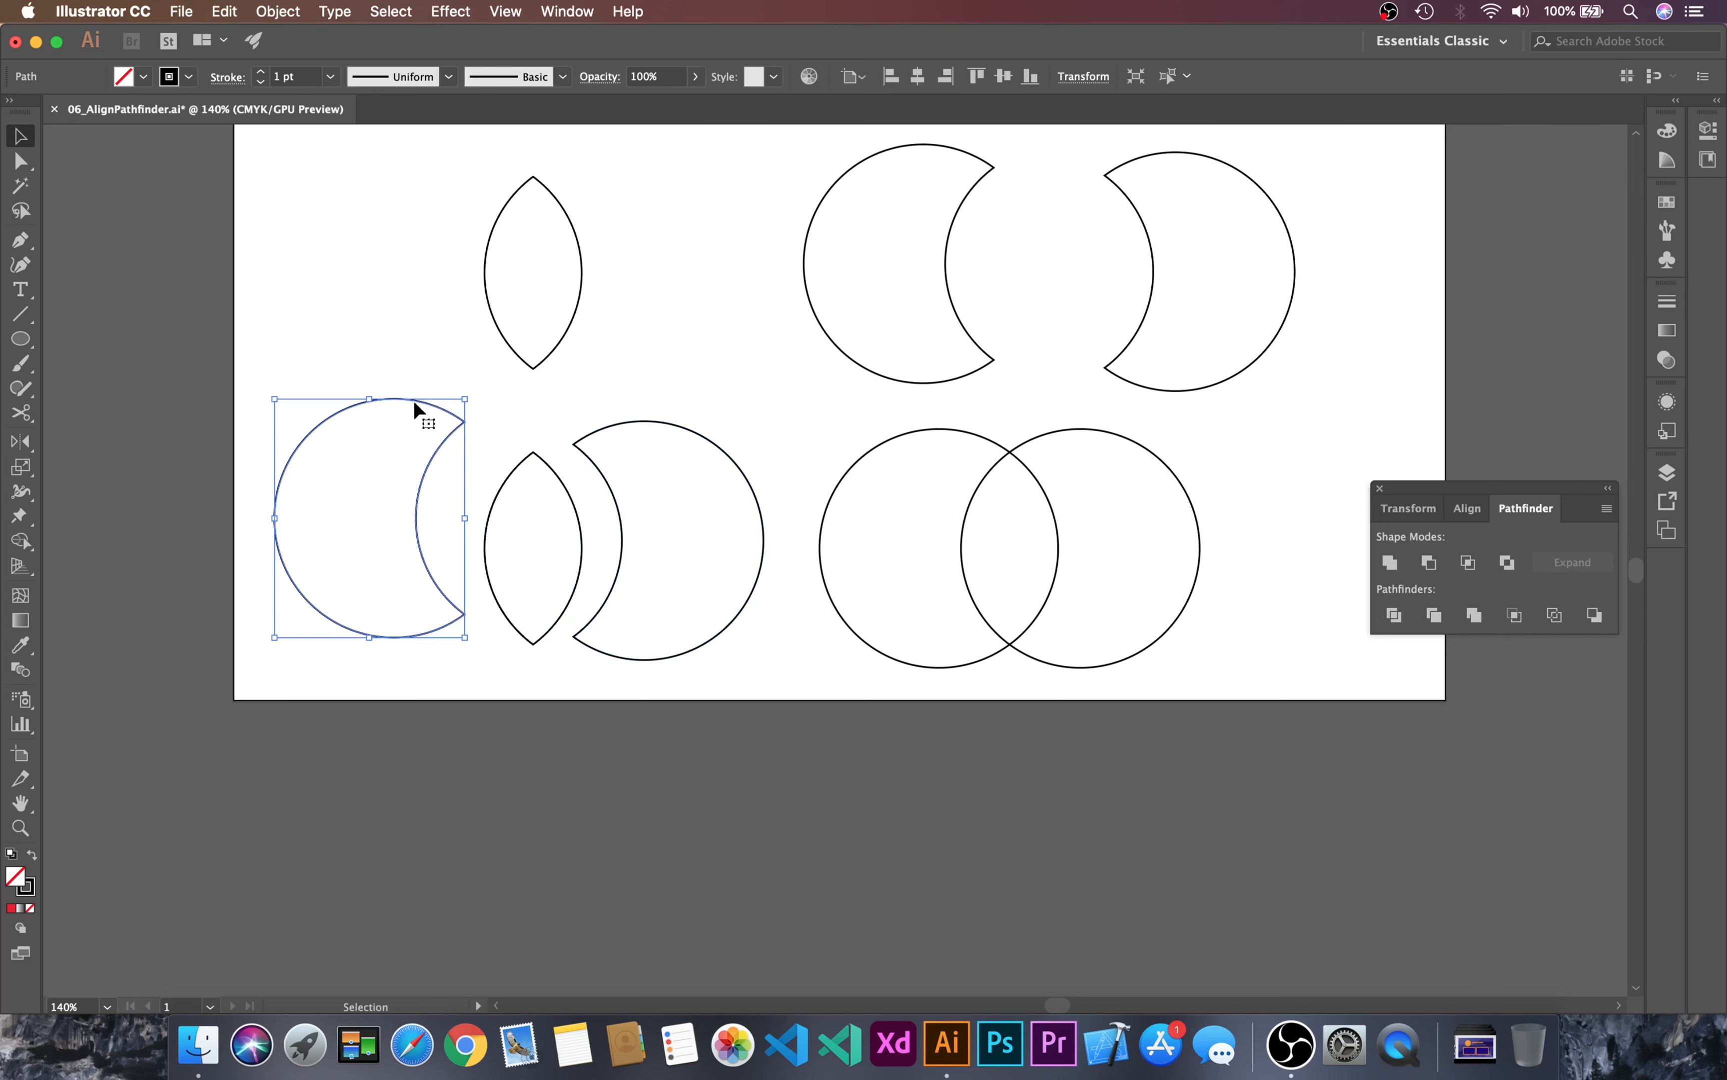
pyautogui.click(508, 481)
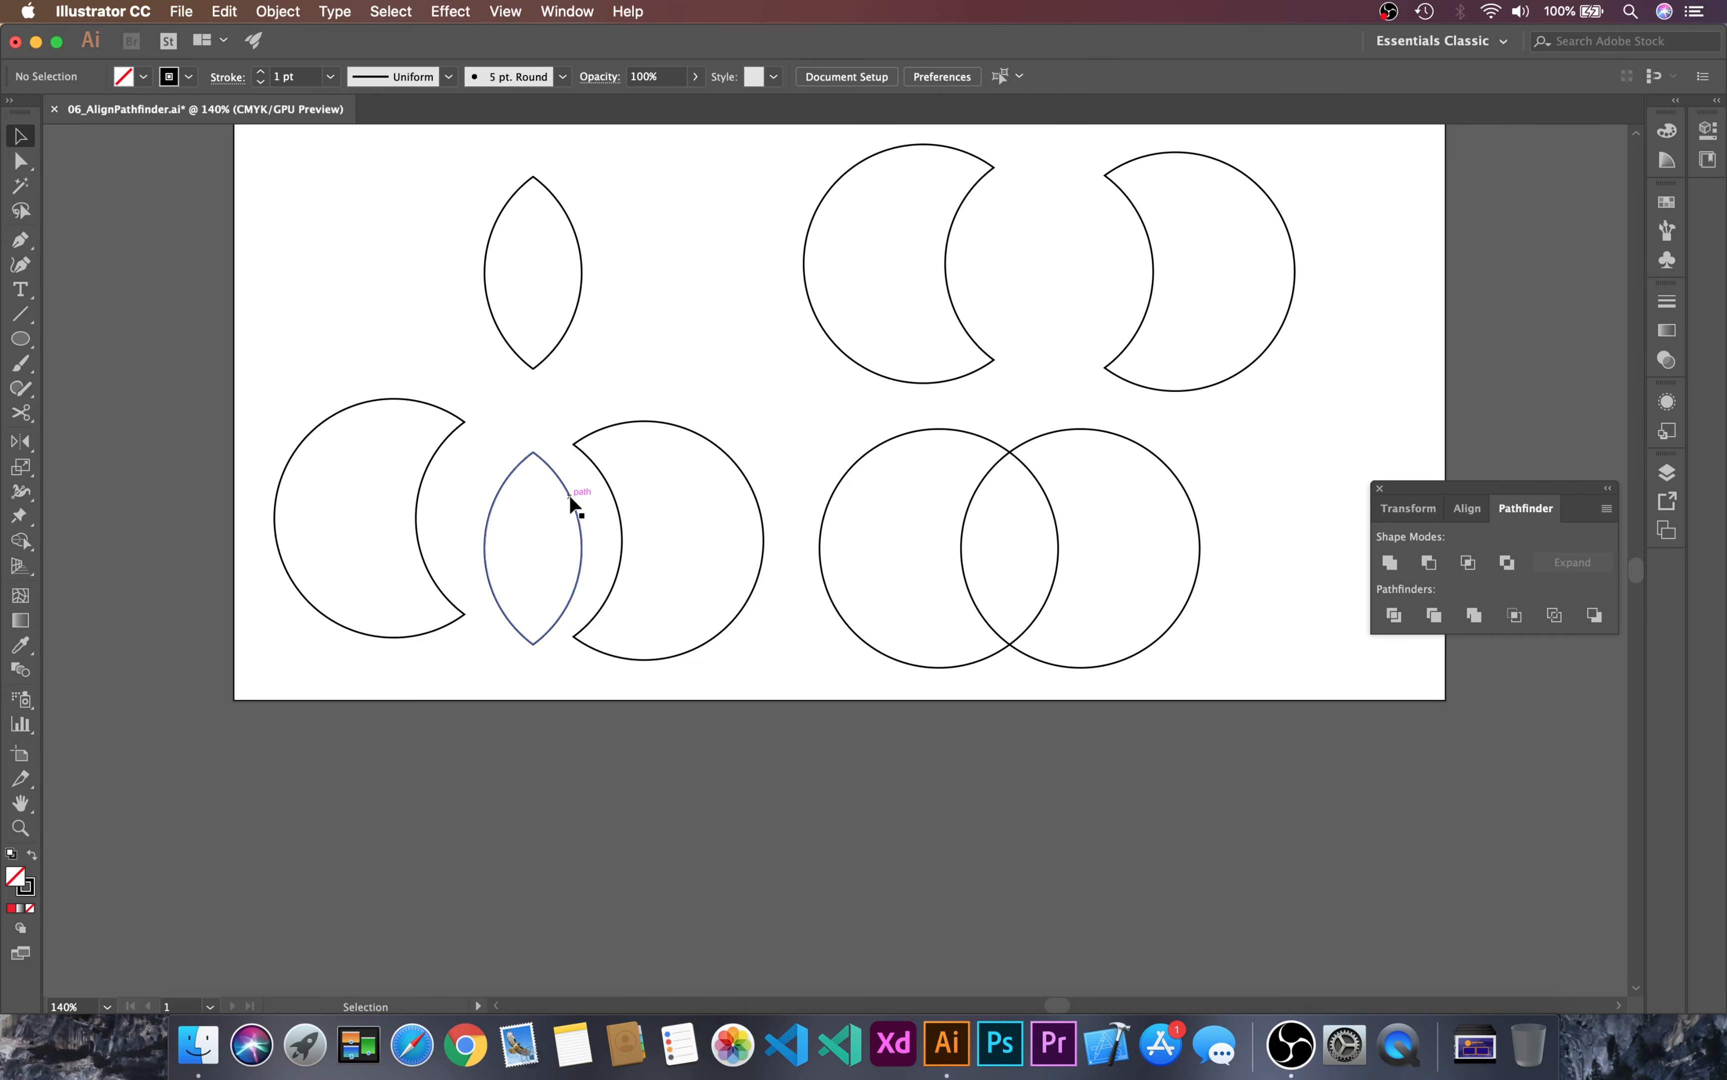
pyautogui.moveTo(563, 489); pyautogui.dragTo(556, 448)
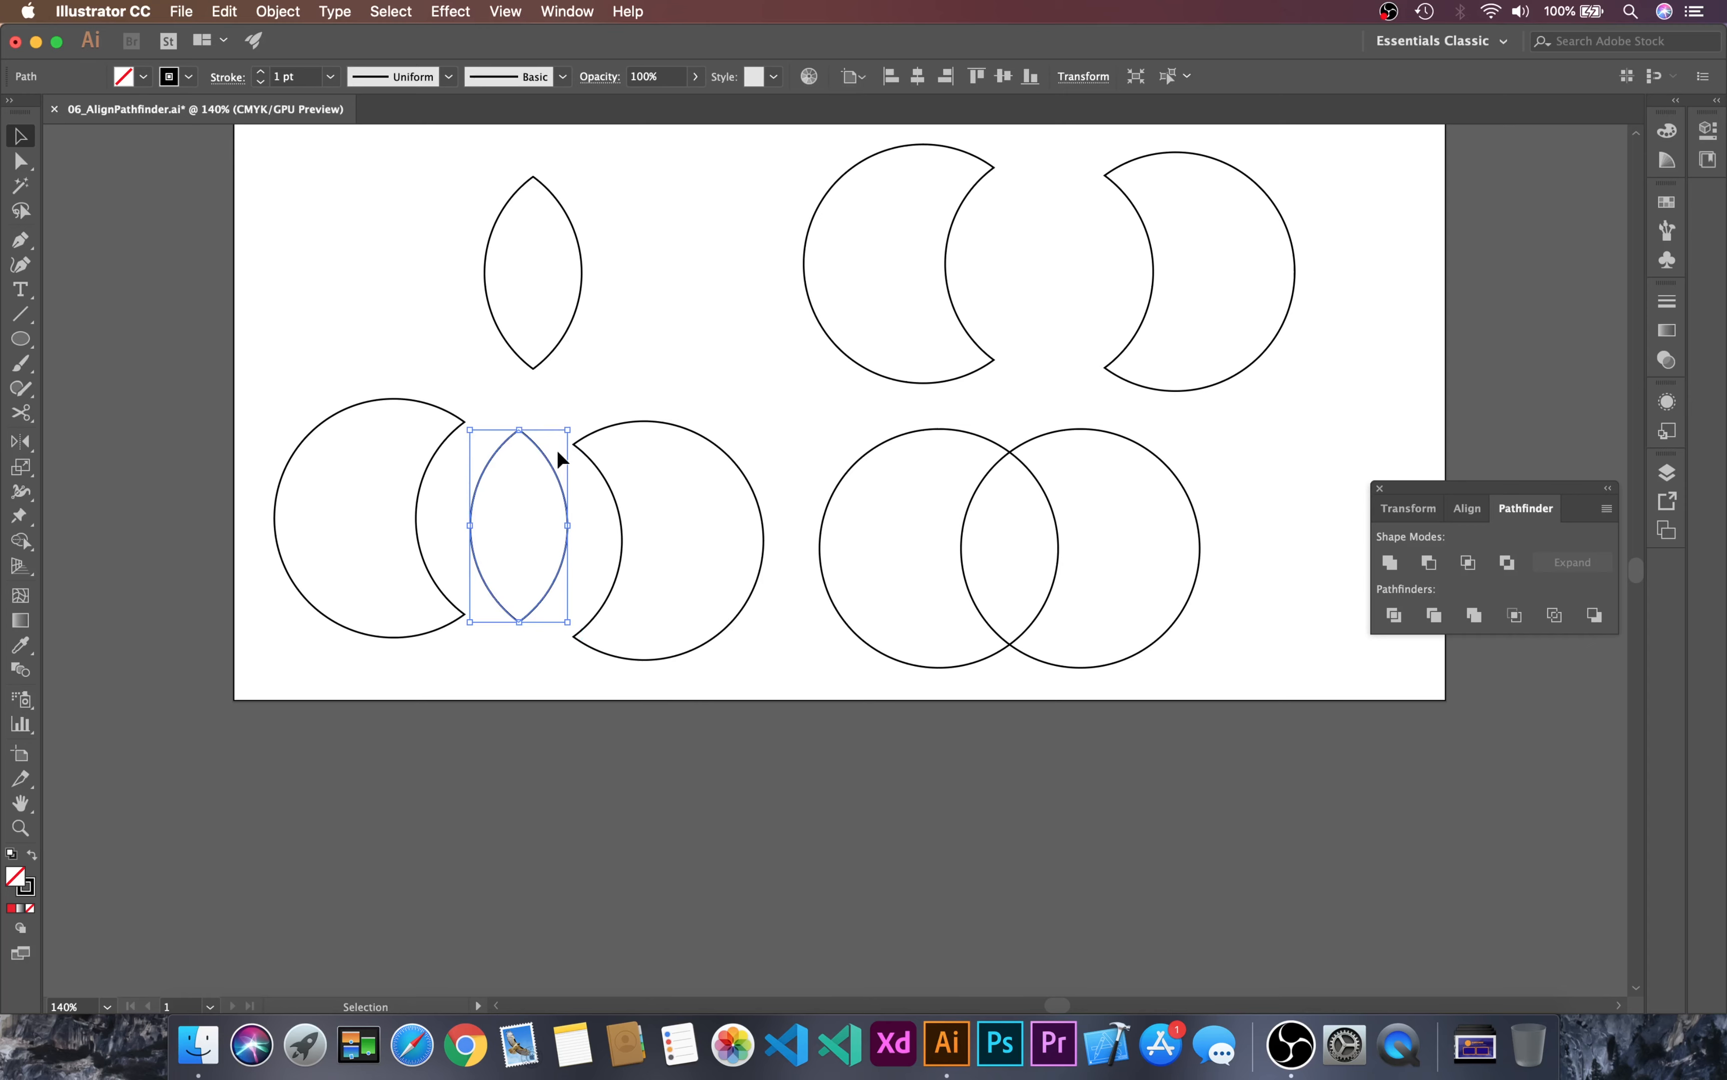
pyautogui.click(556, 449)
pyautogui.moveTo(744, 401); pyautogui.dragTo(406, 488)
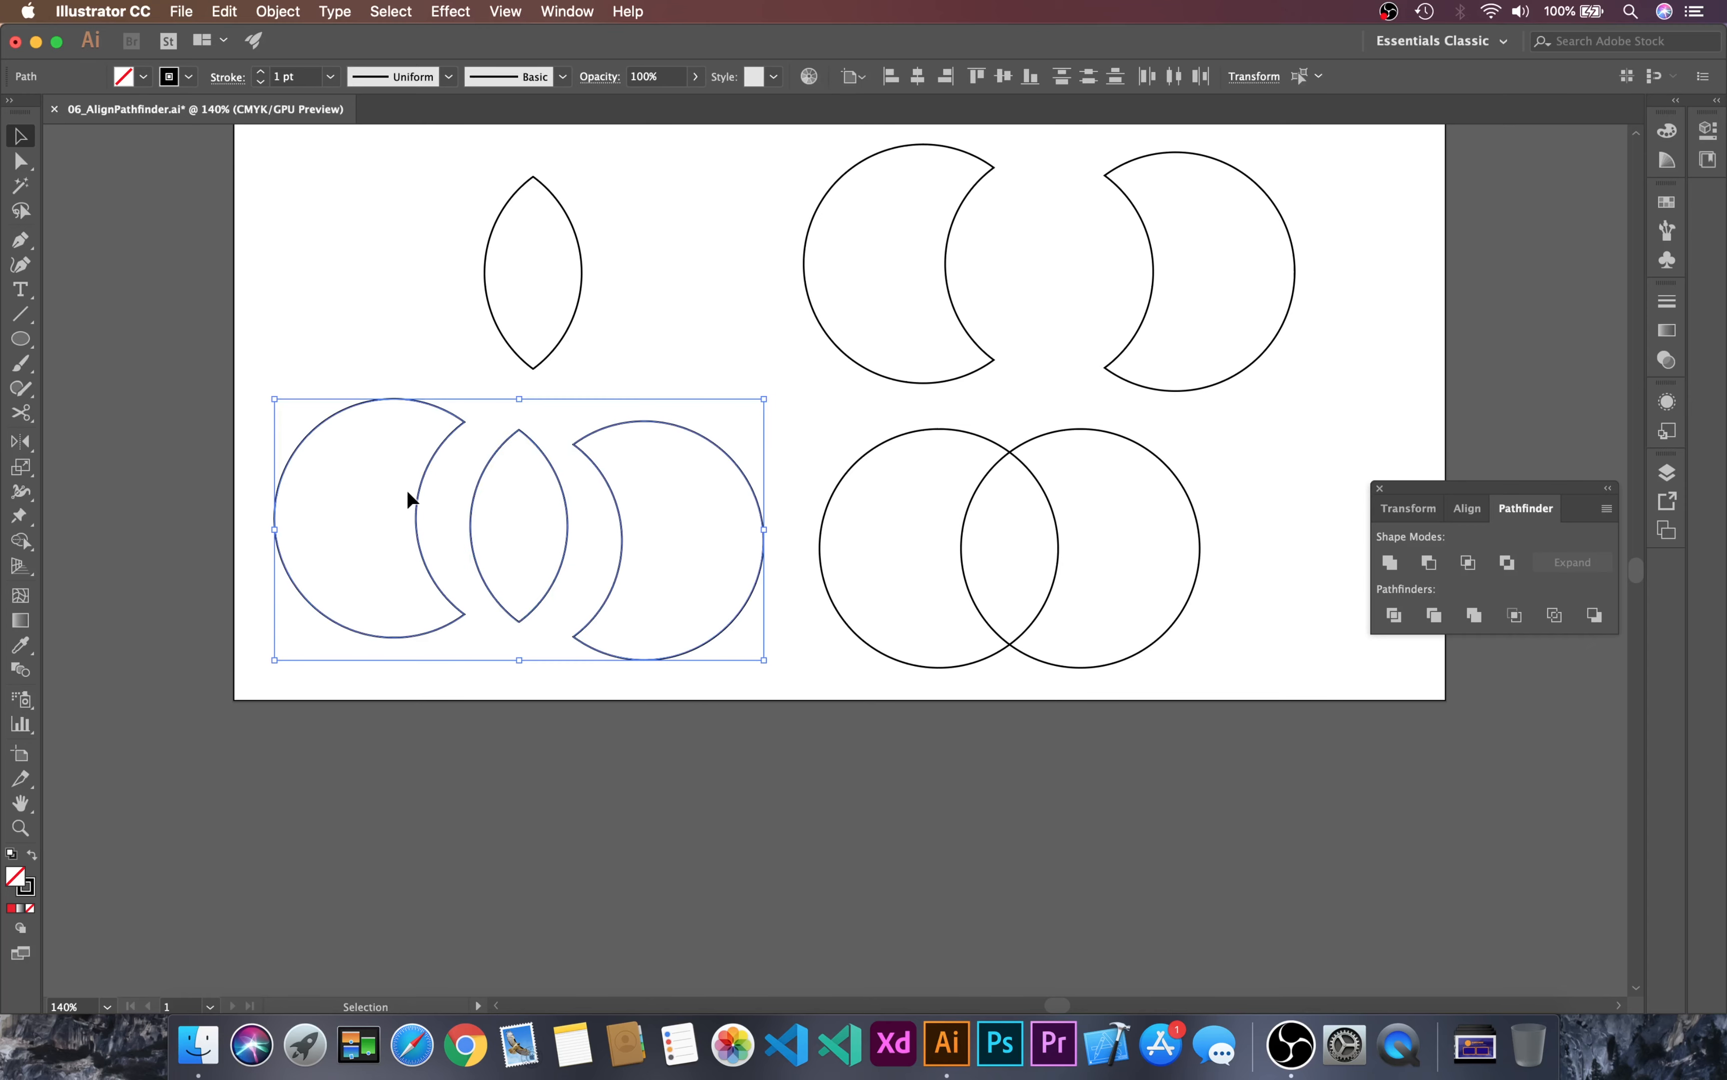
pyautogui.click(731, 381)
pyautogui.press('space')
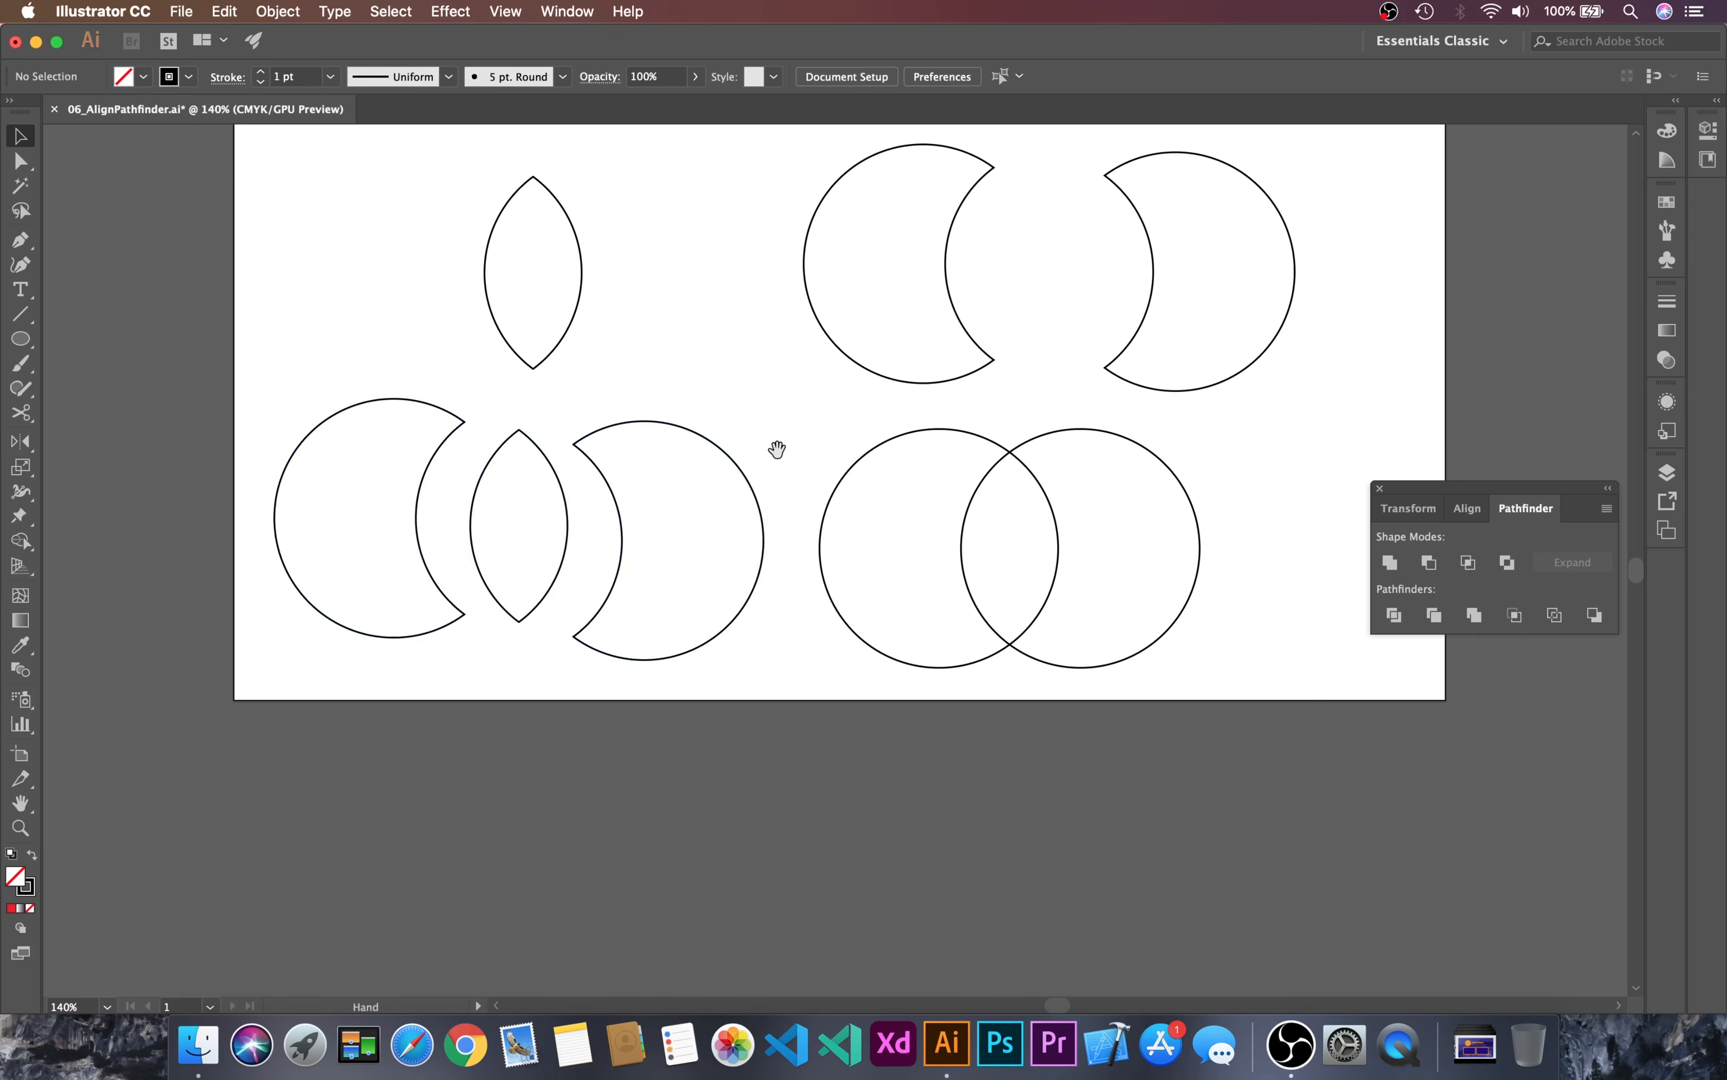
pyautogui.moveTo(777, 448); pyautogui.dragTo(771, 450)
pyautogui.moveTo(697, 403); pyautogui.dragTo(823, 457)
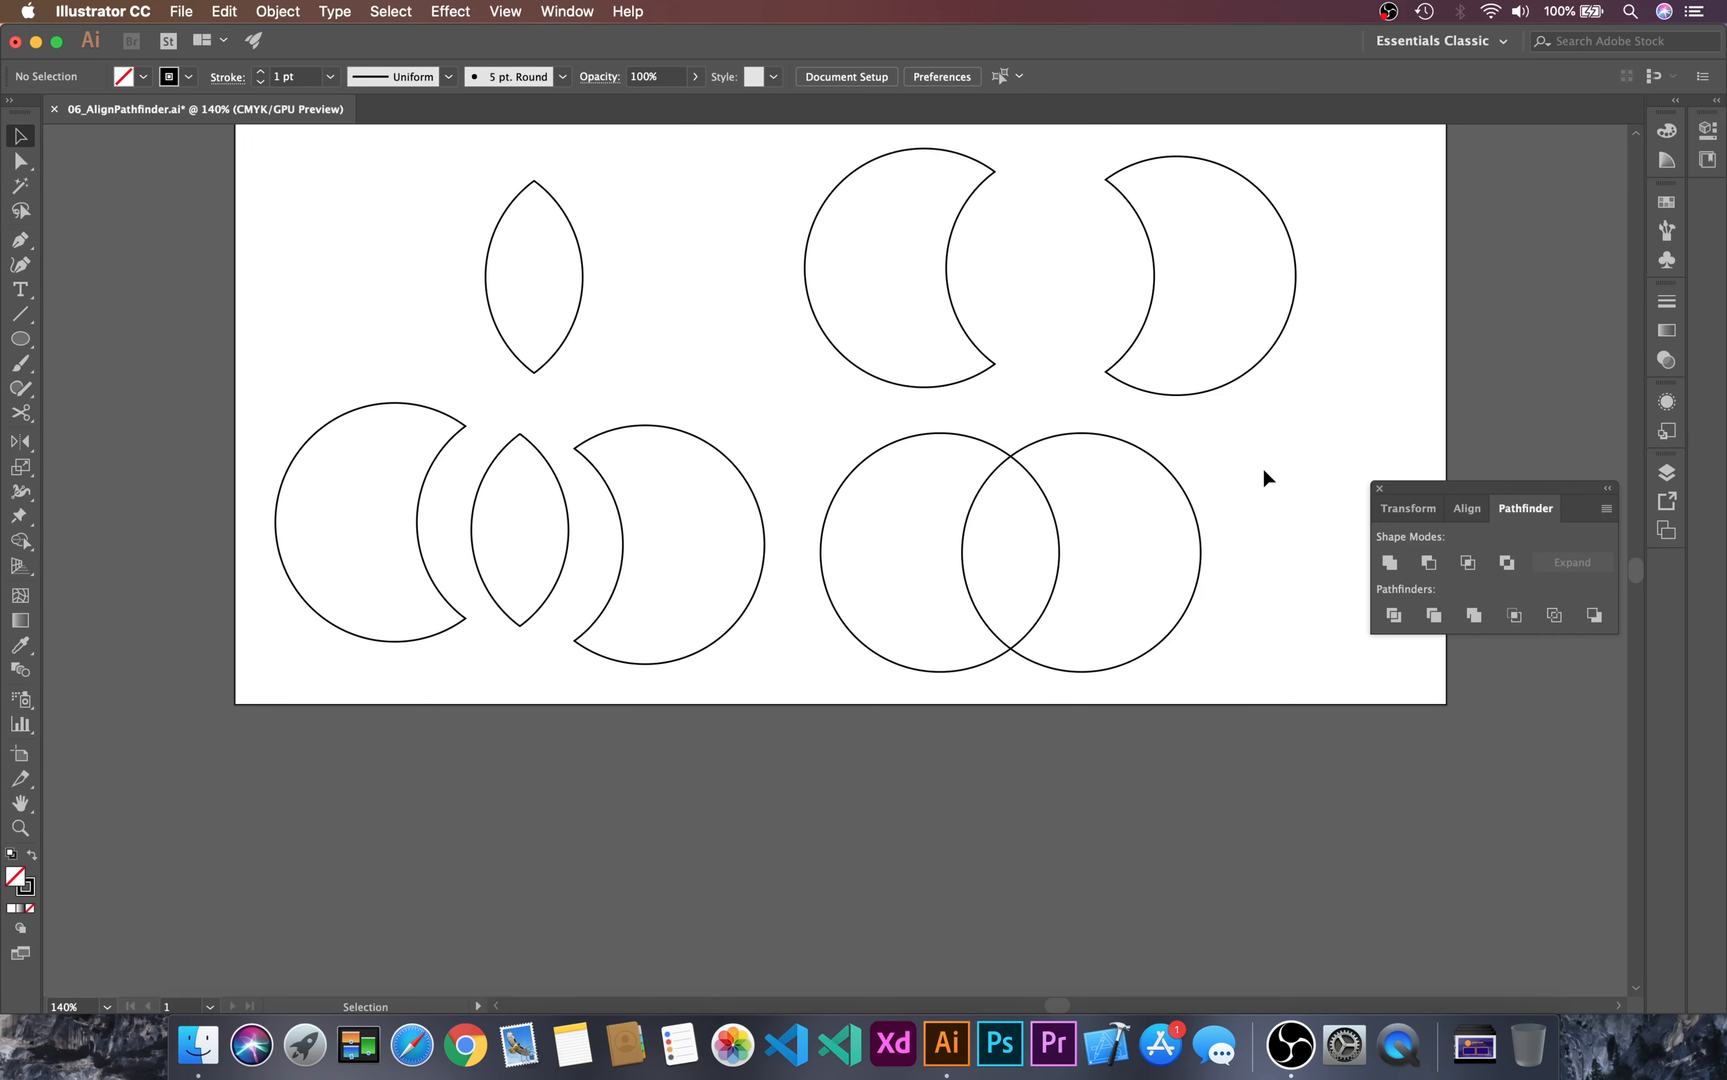
# Step: Apply the default fill and stroke to the lower-right circle pair and cut it with the Trim pathfinder
pyautogui.moveTo(1264, 467); pyautogui.dragTo(1188, 695)
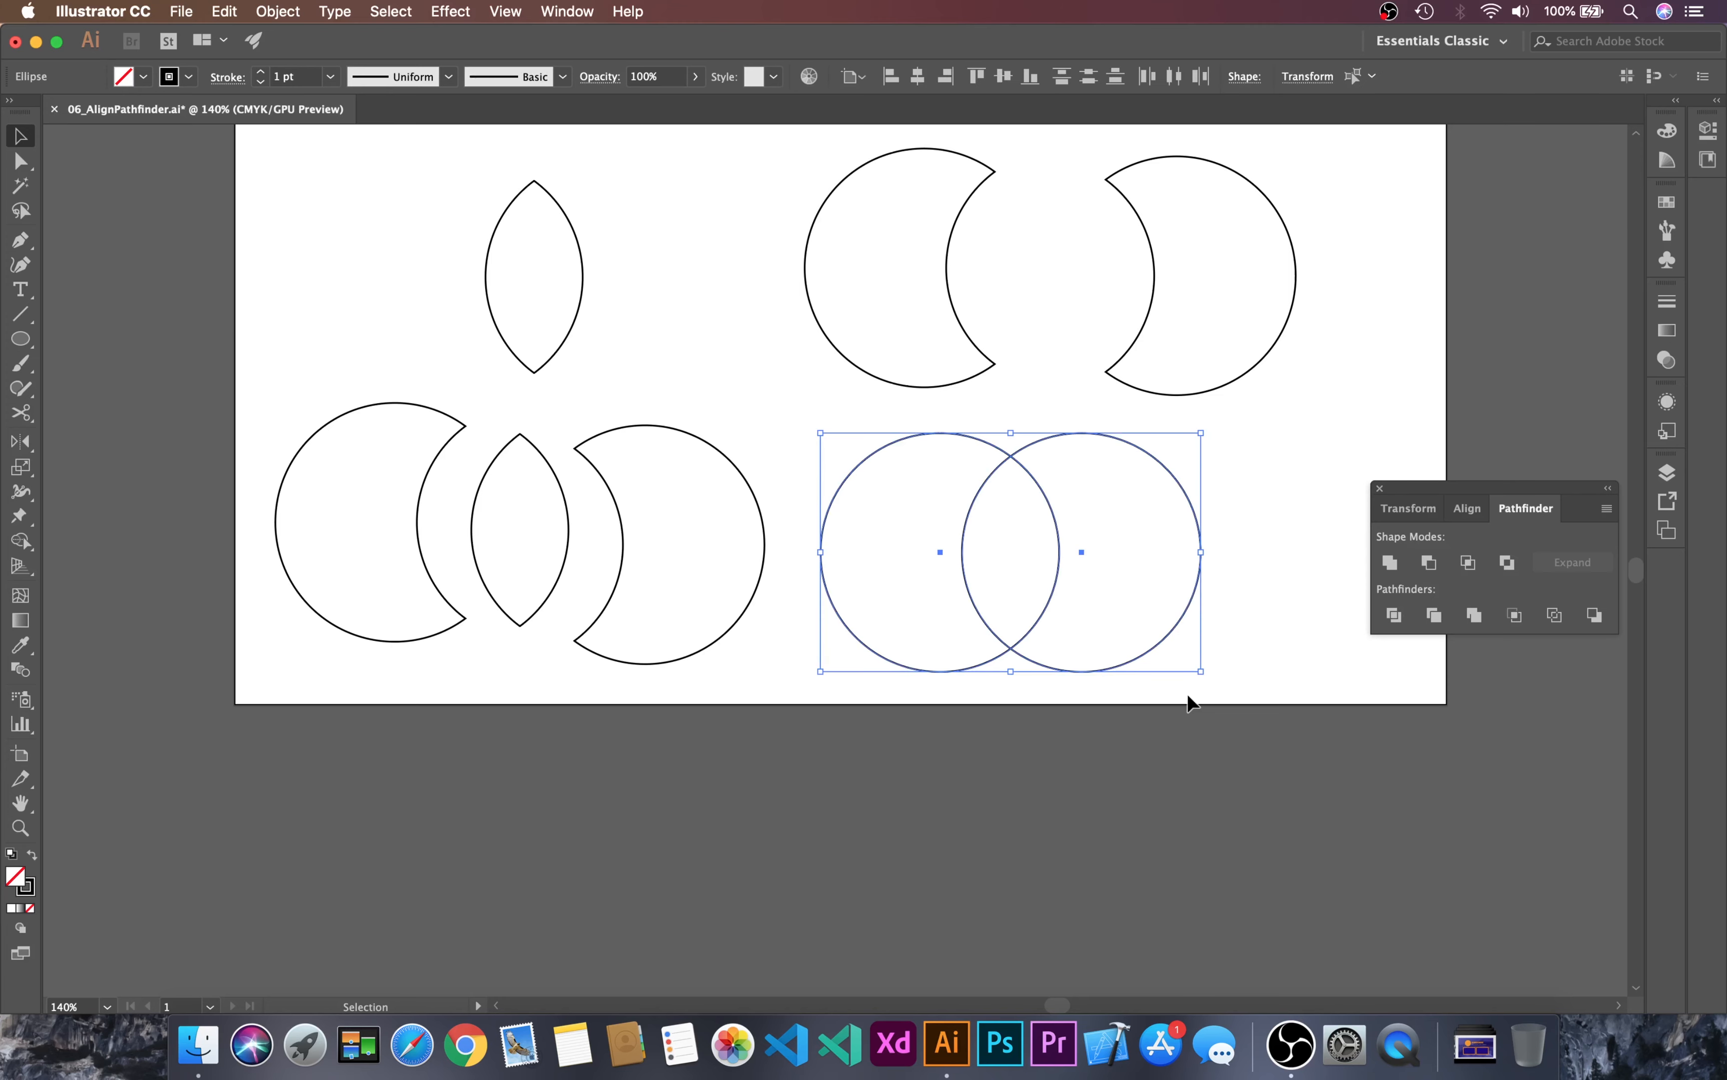
pyautogui.press('d')
pyautogui.press('Delete')
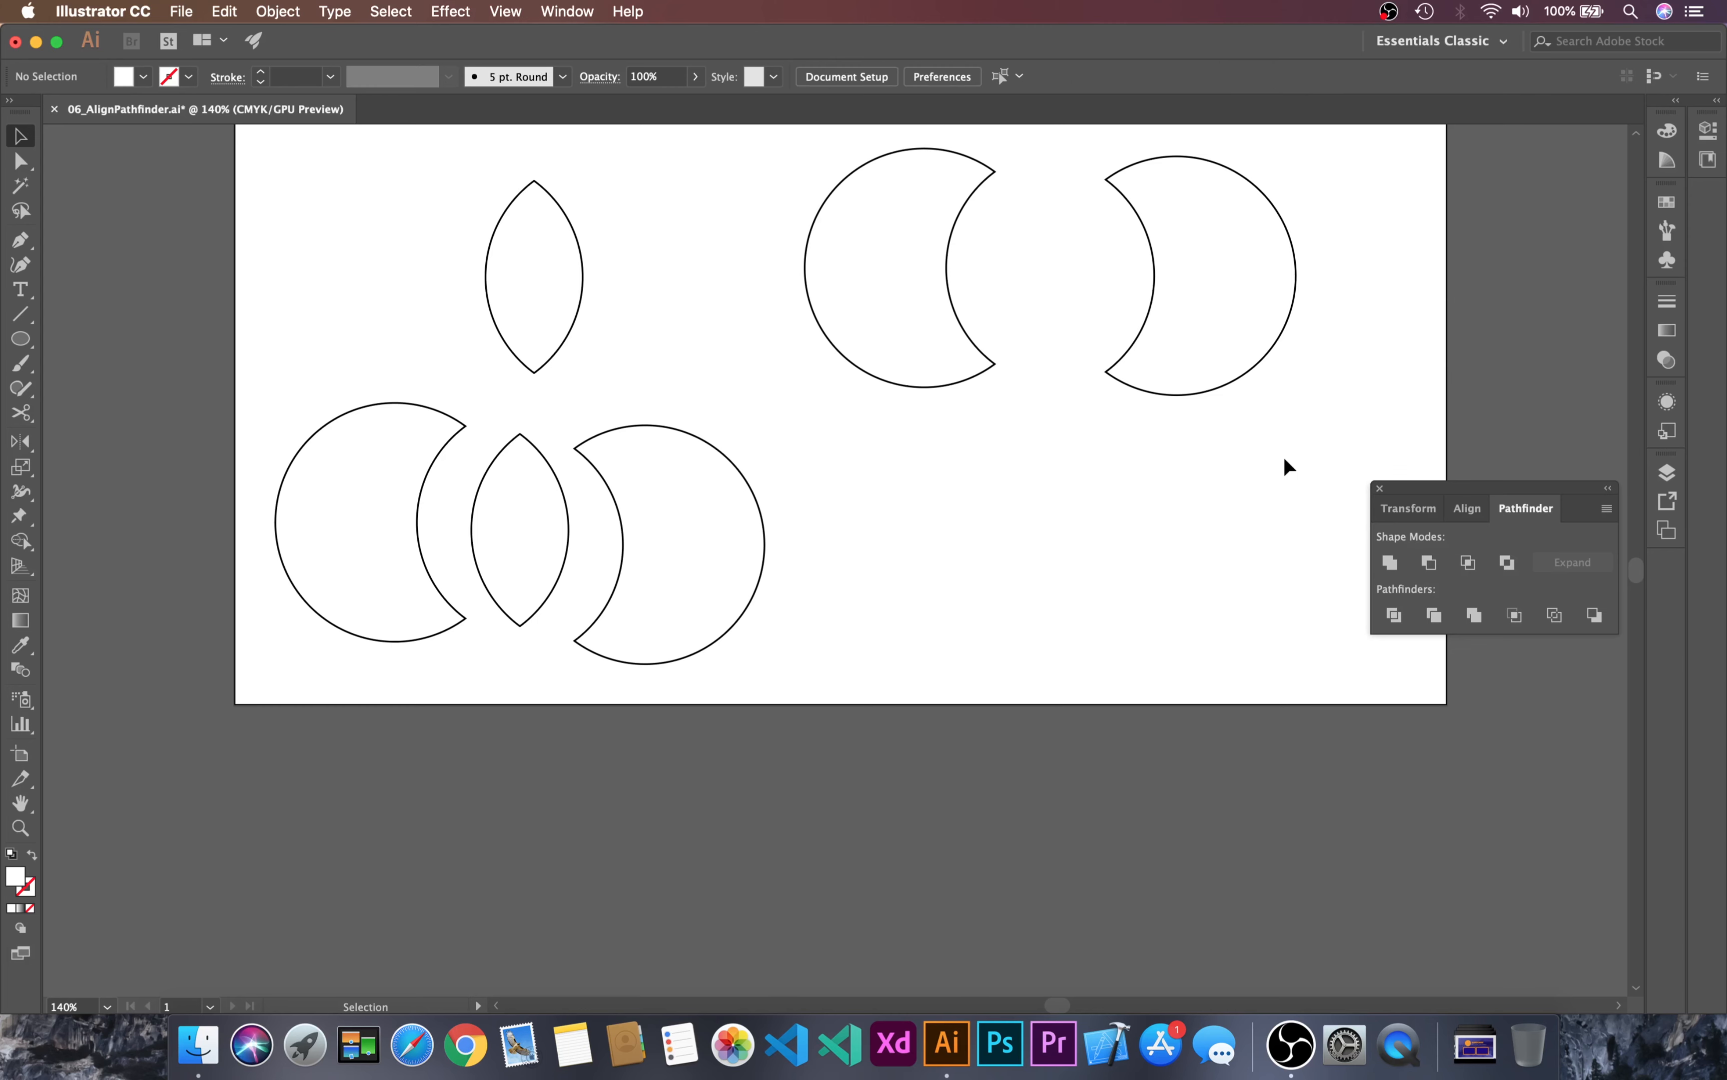
pyautogui.press('super+z')
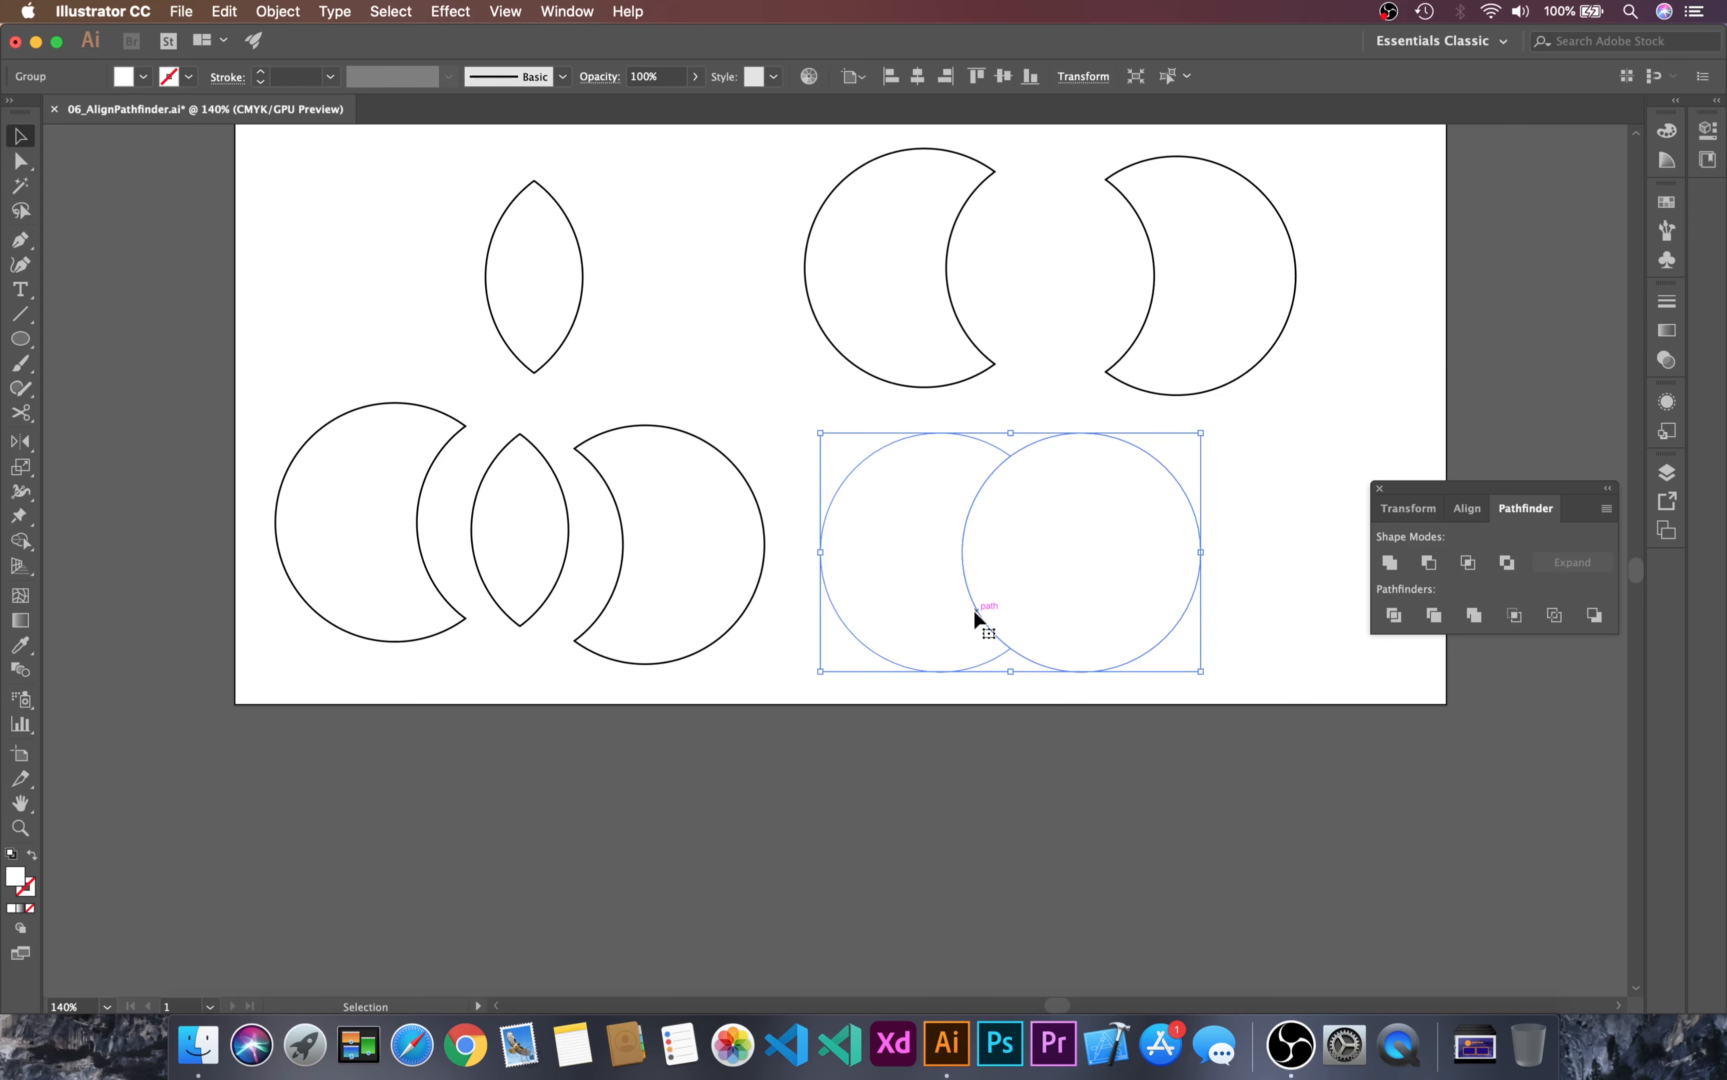
# Step: Restore the default black stroke on the trimmed pair and move its crescent and full circle apart
pyautogui.press('shift+super+a')
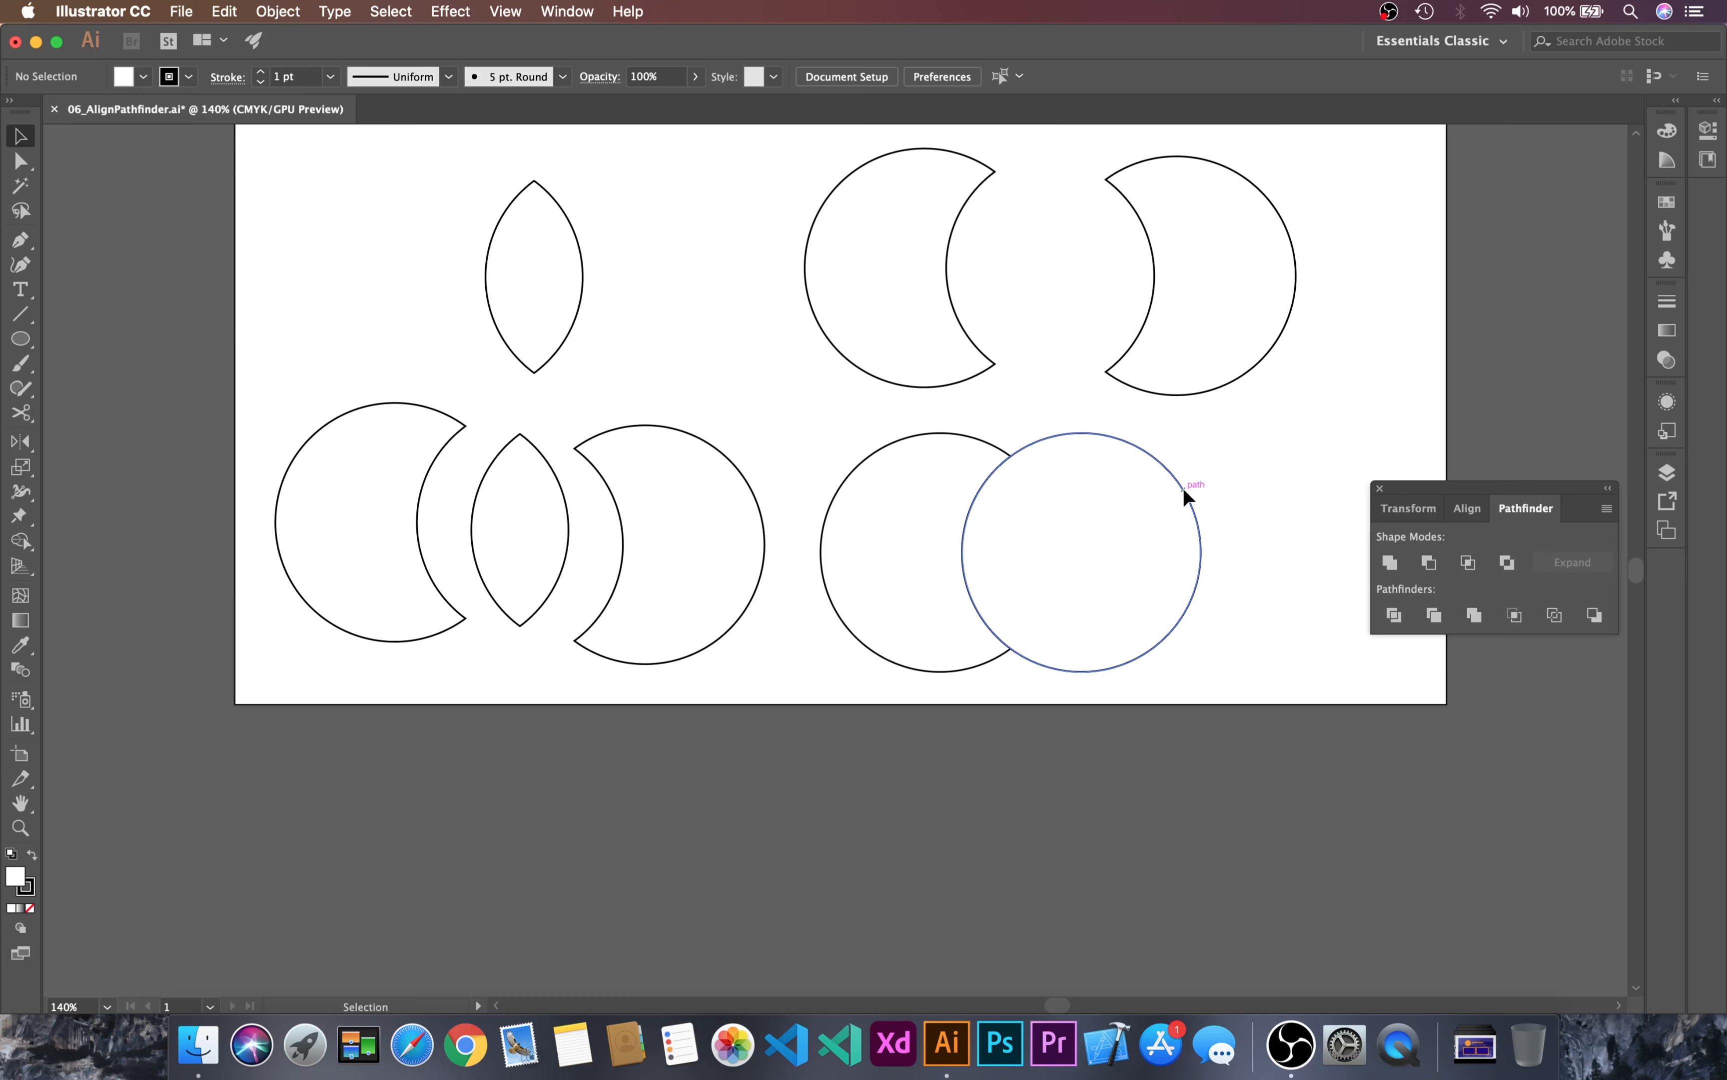
pyautogui.moveTo(1183, 488); pyautogui.dragTo(1197, 503)
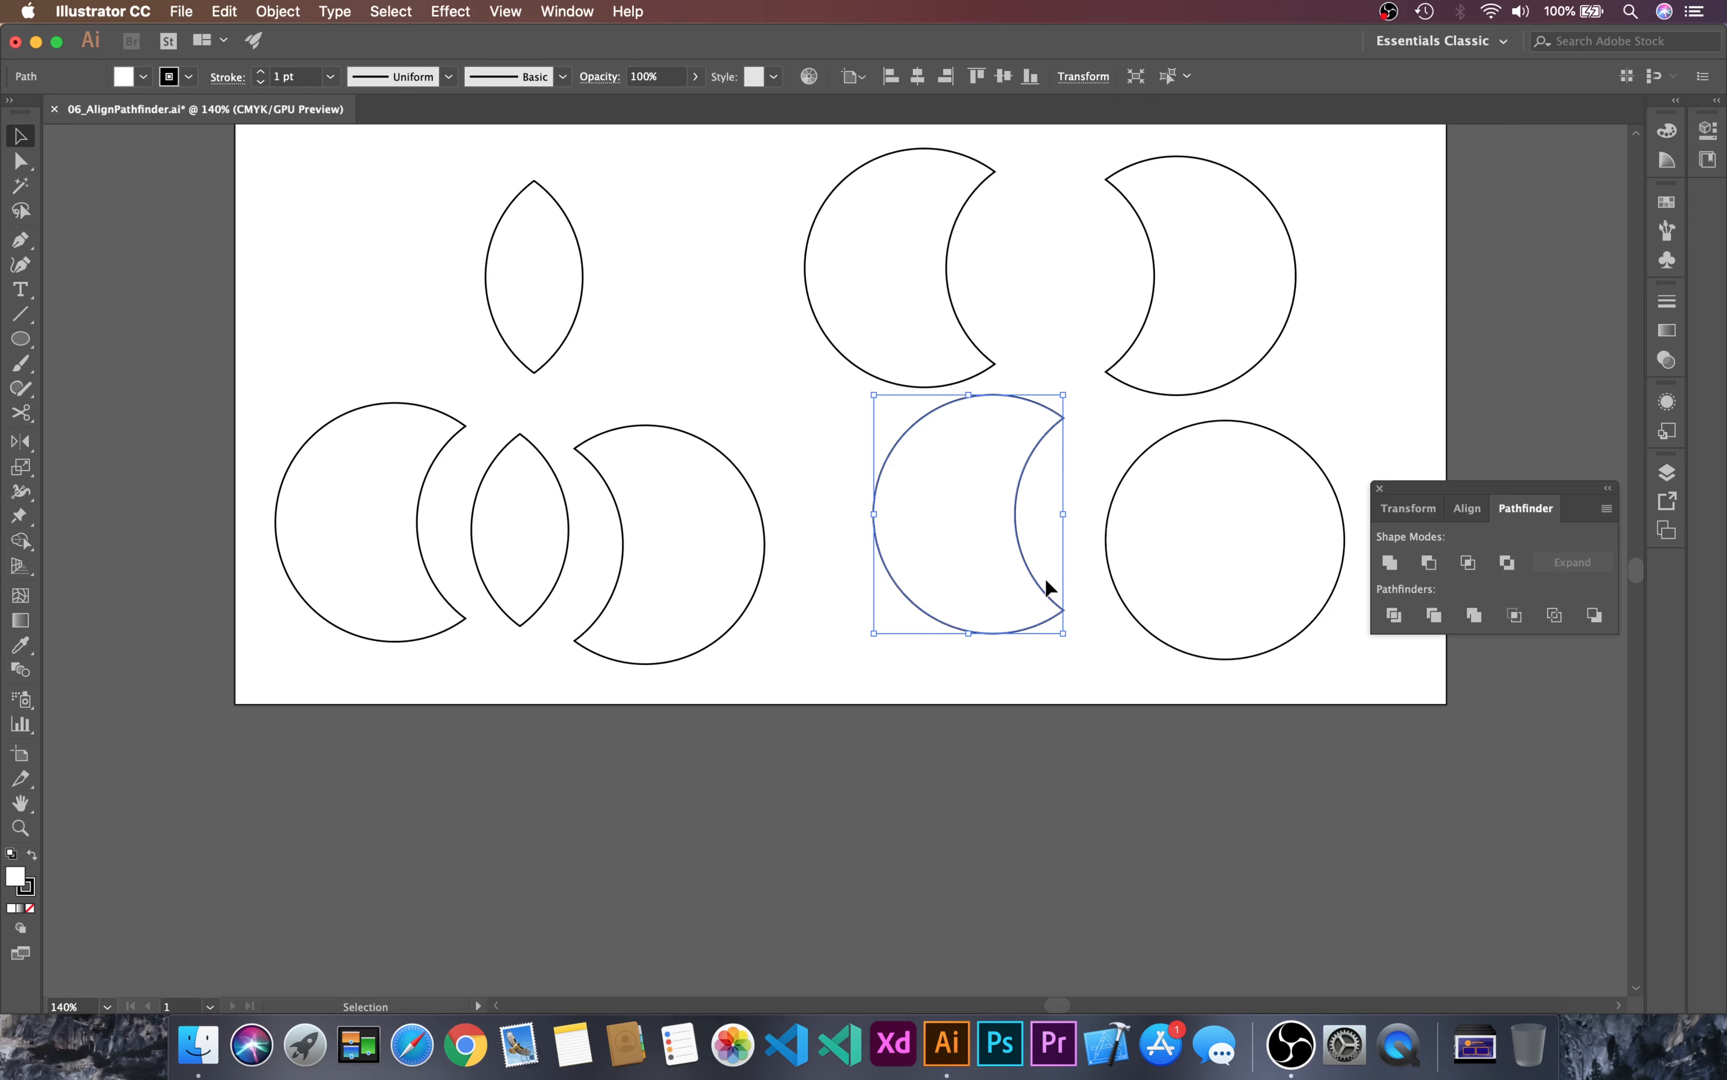
pyautogui.moveTo(1214, 570); pyautogui.dragTo(1166, 600)
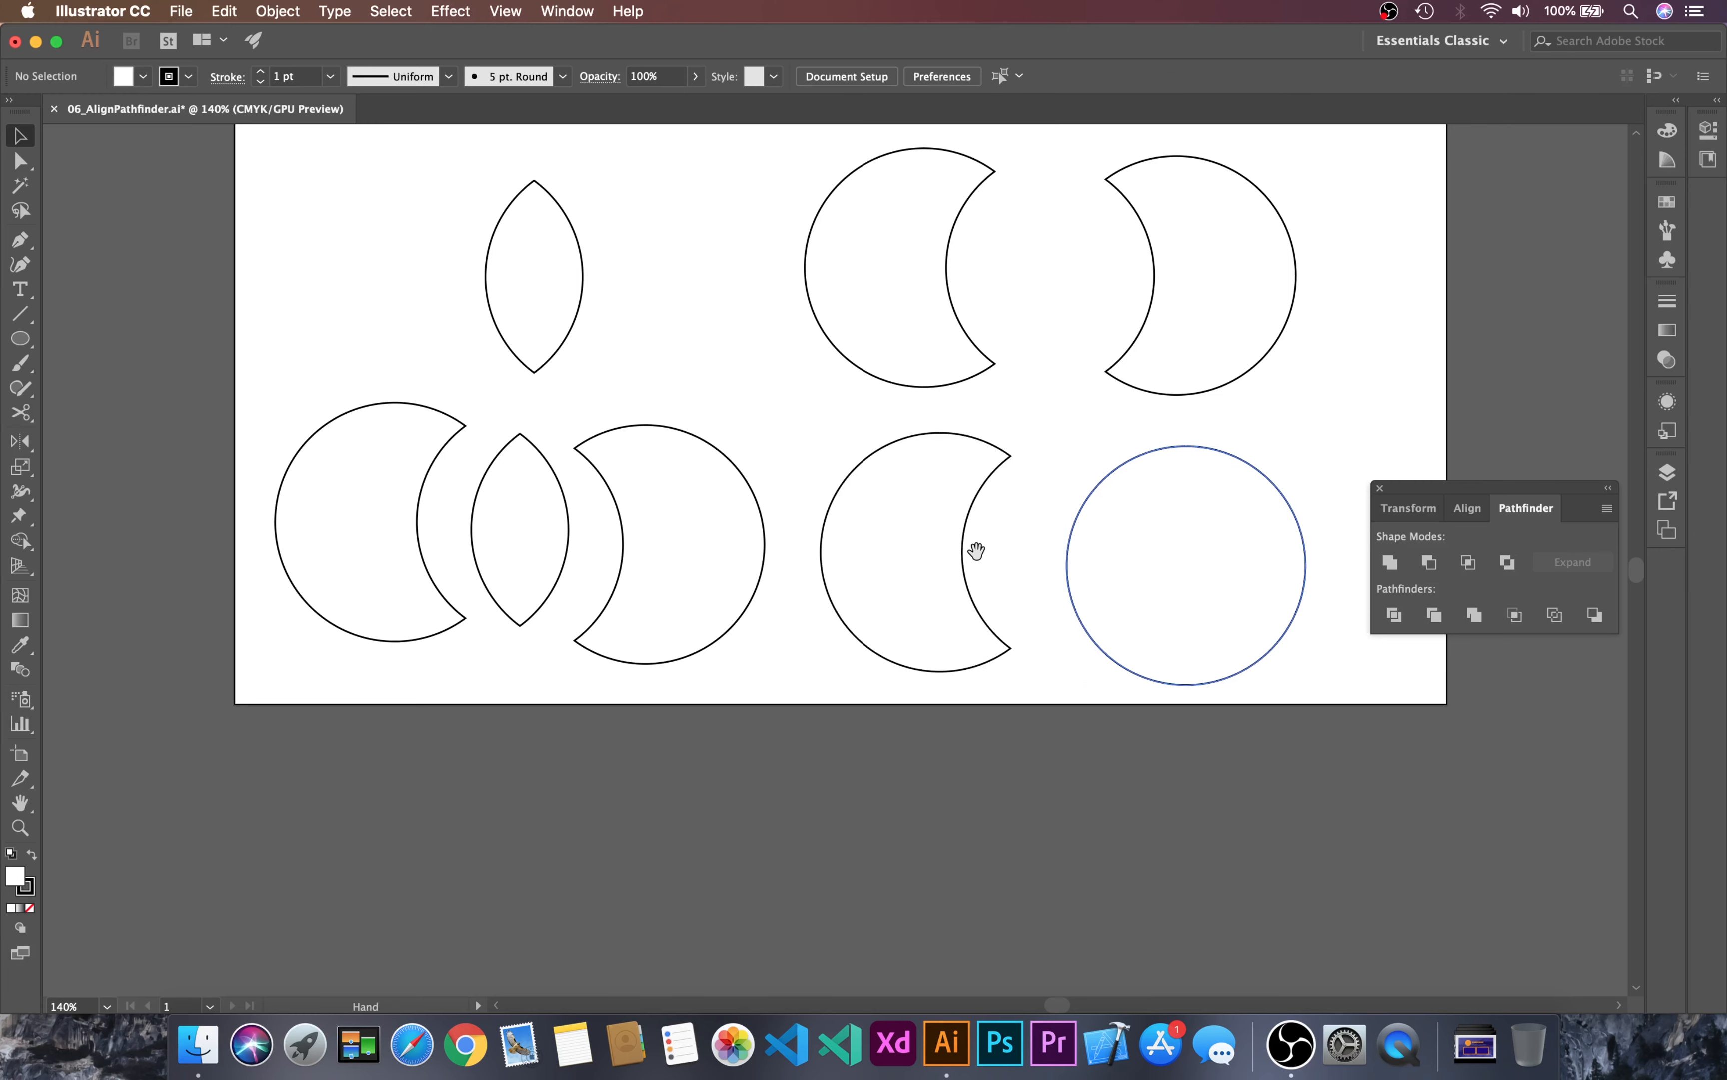
# Step: Draw overlapping circle pairs with the default fill and stroke in the empty area below the artboard
pyautogui.moveTo(976, 552); pyautogui.dragTo(994, 195)
pyautogui.press('l')
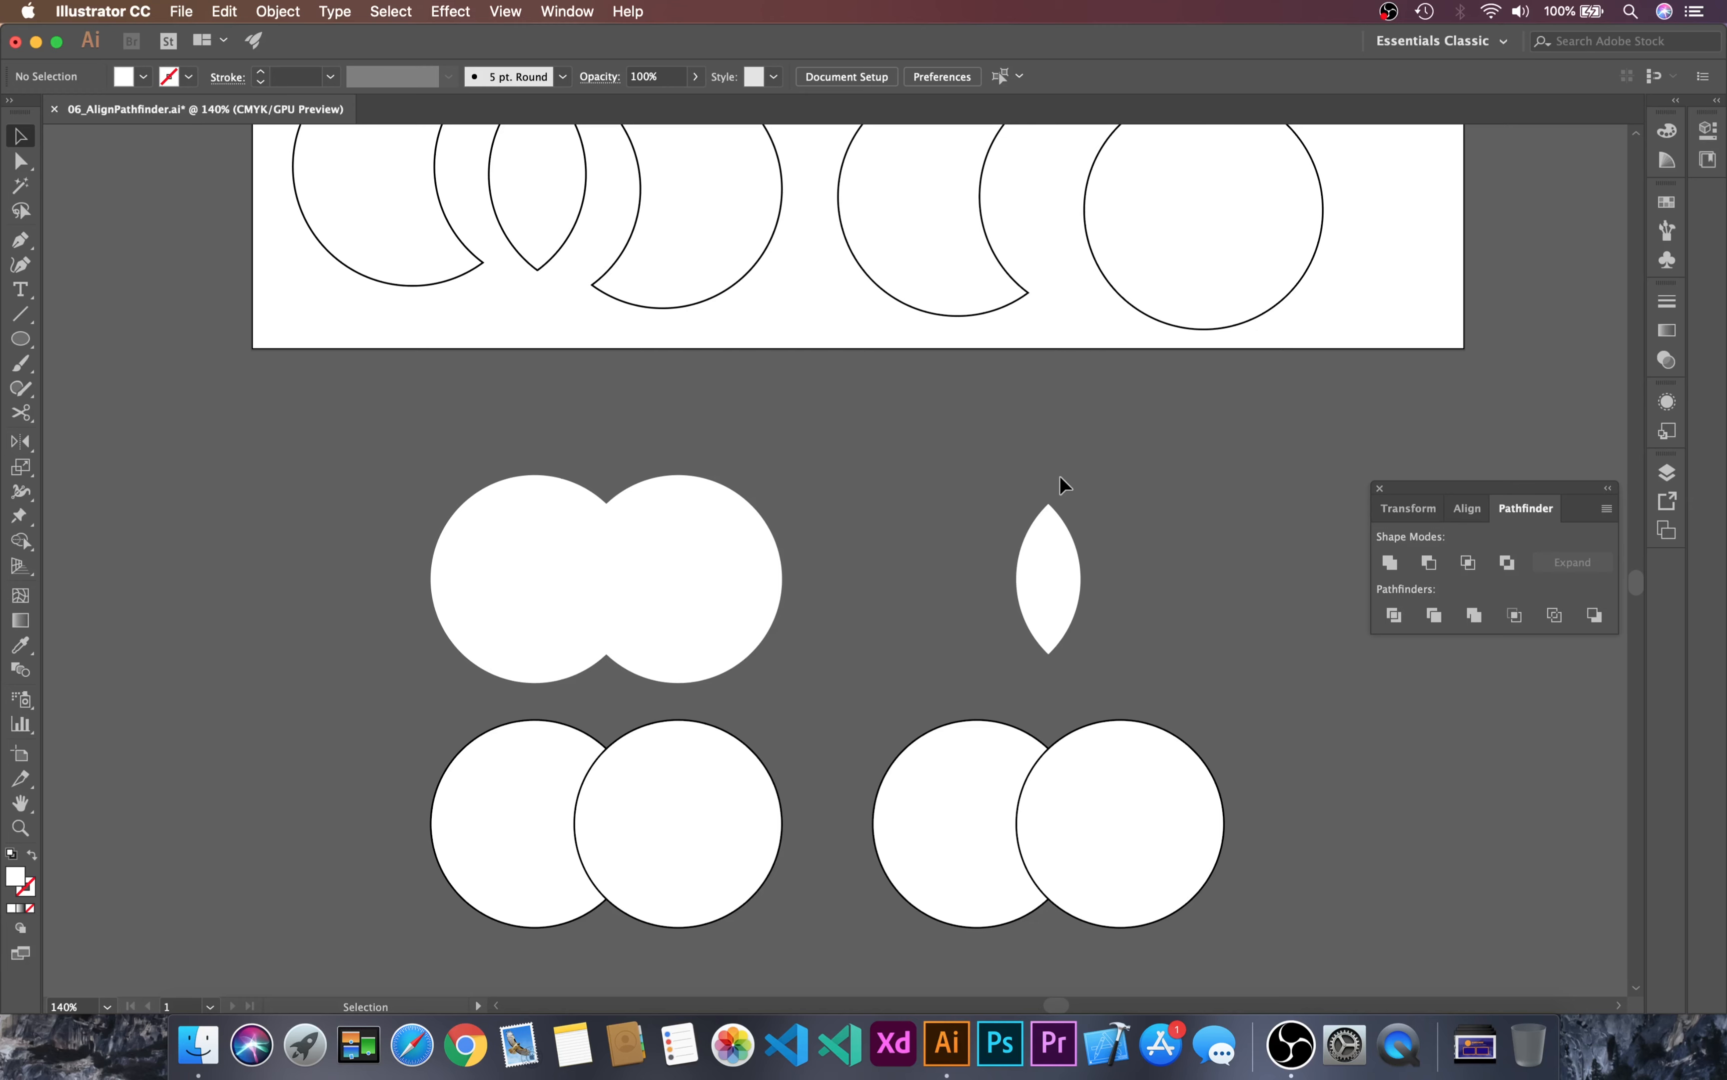
pyautogui.press('d')
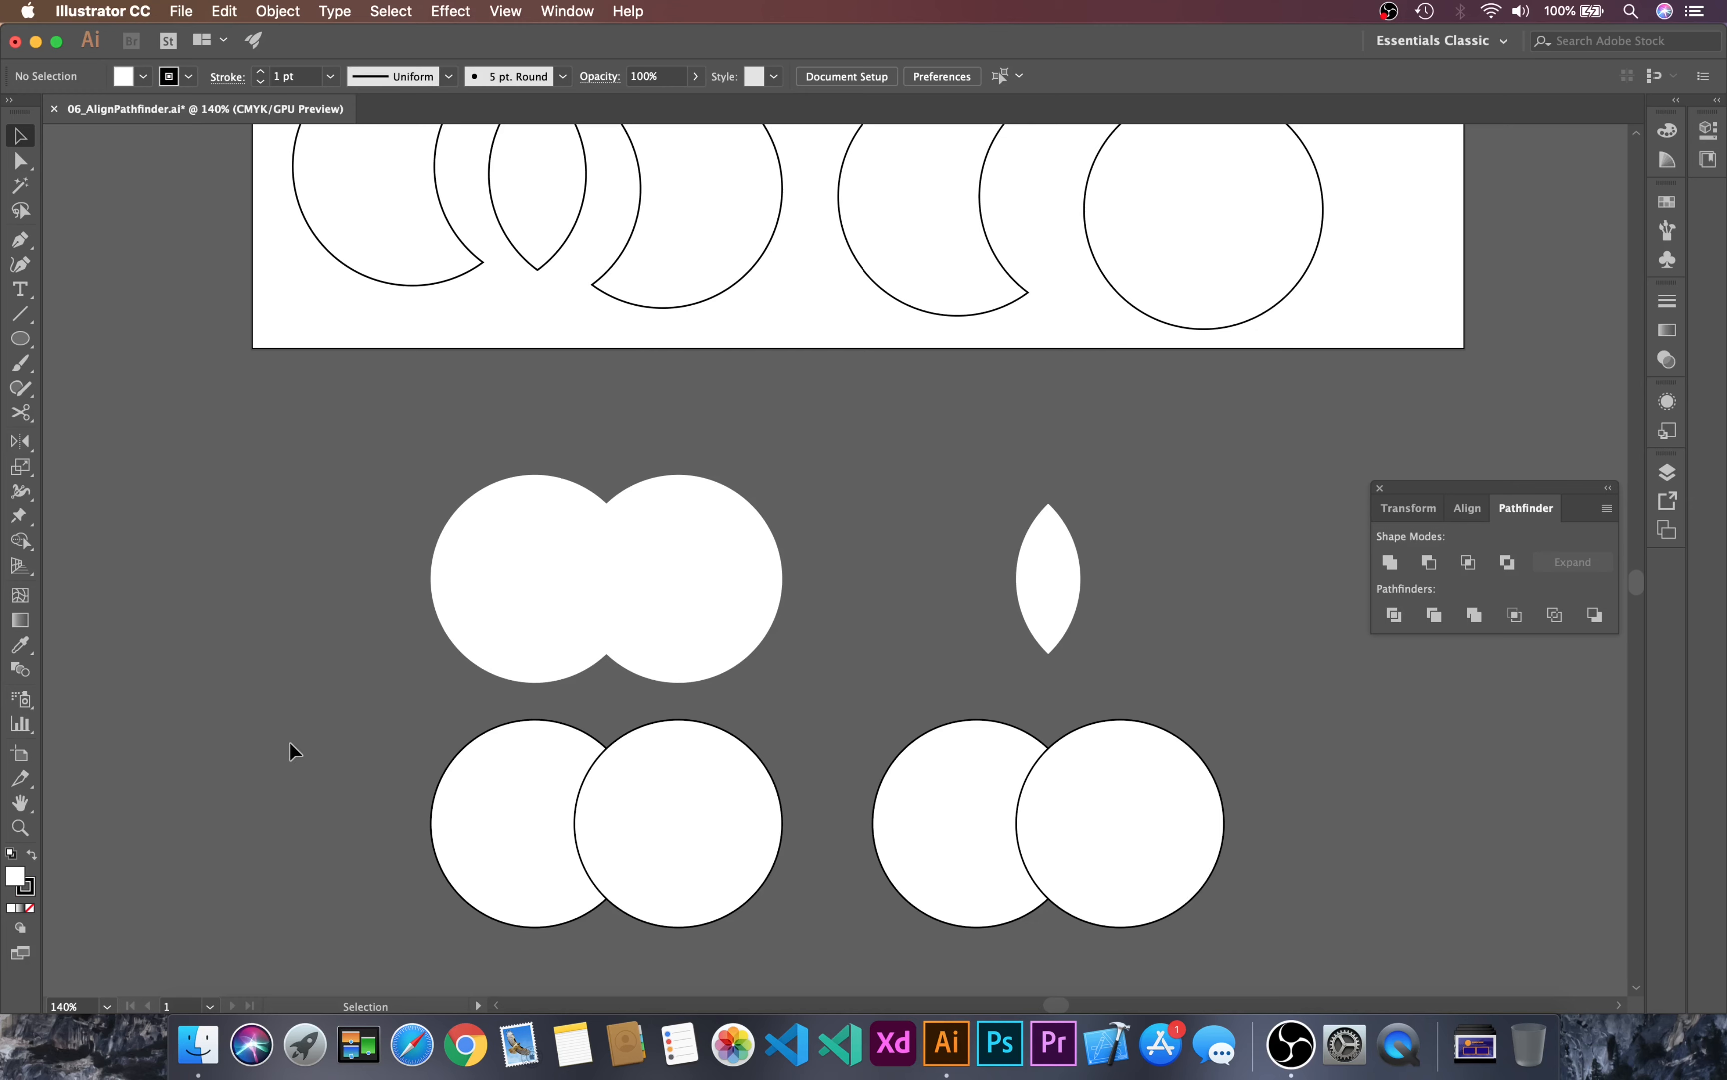